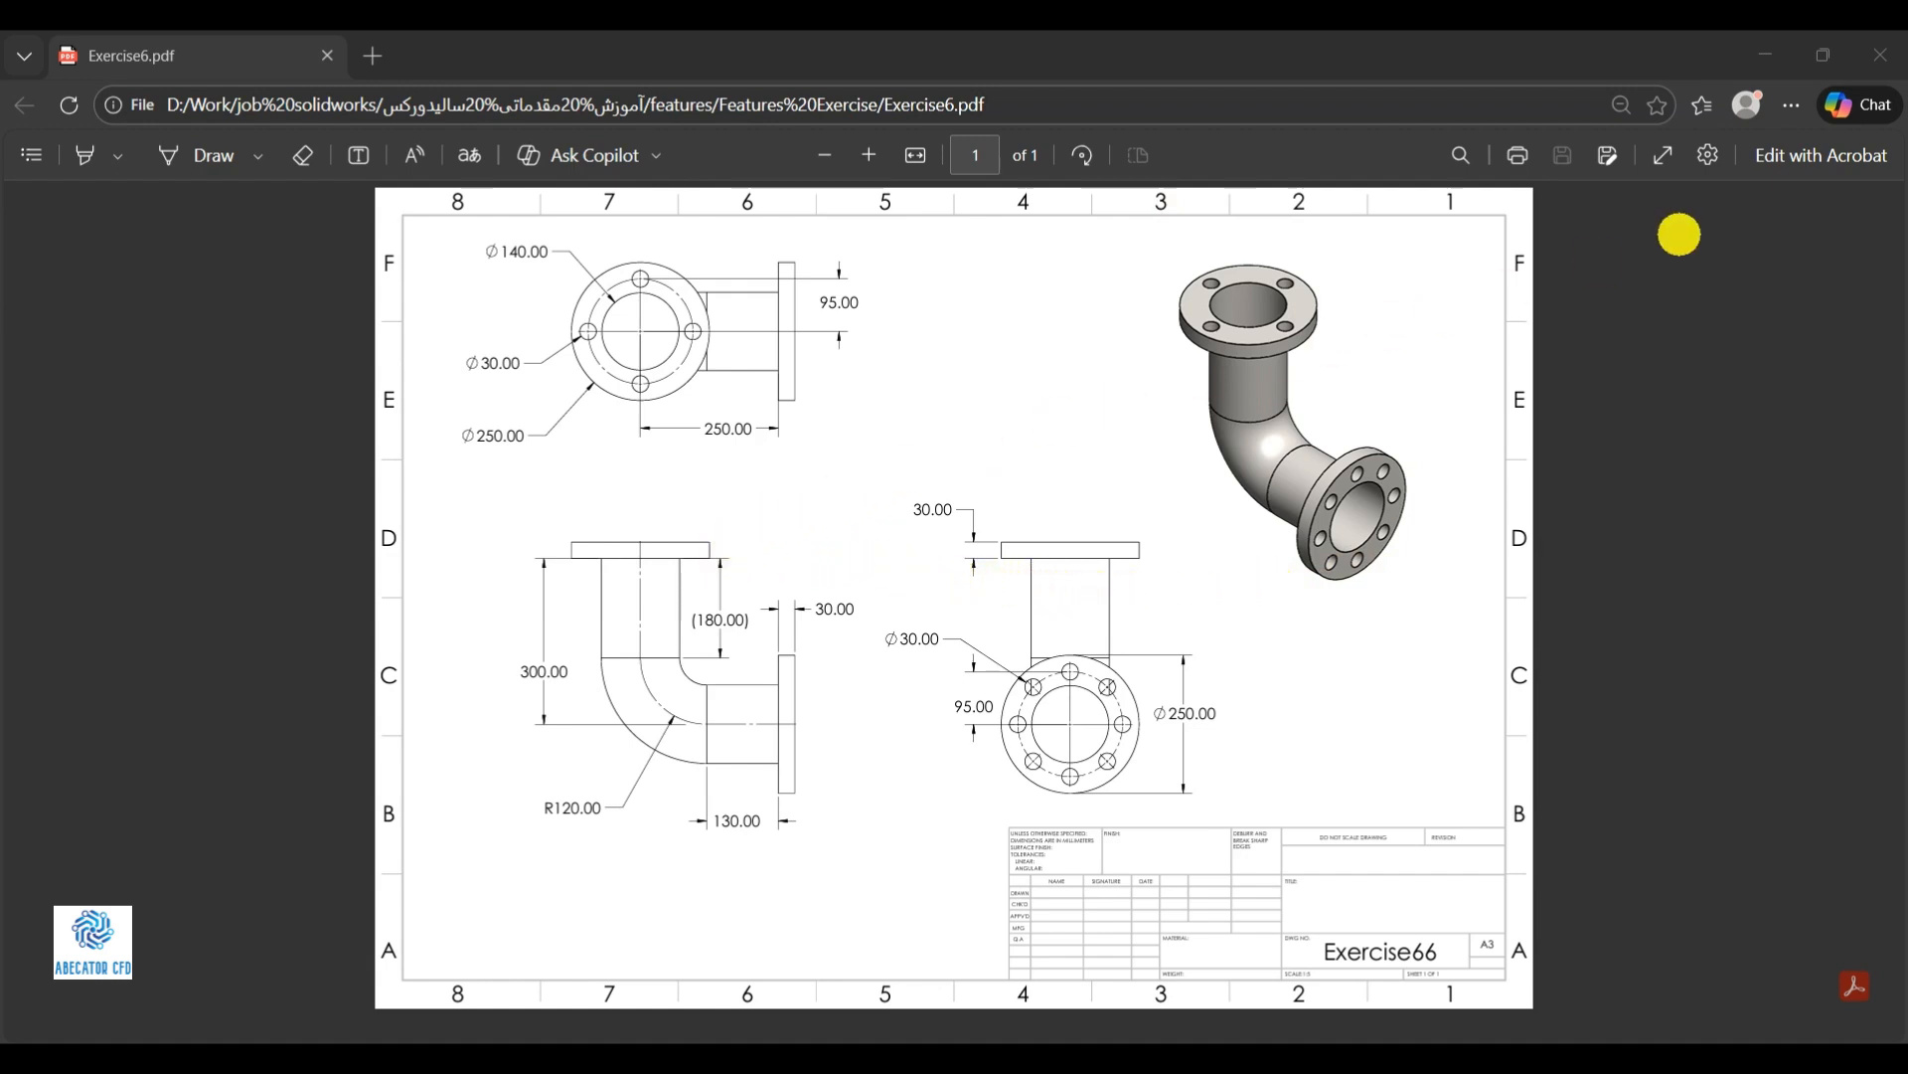
On the Front Plane, sketch a horizontal line about 38 mm long from the origin toward negative X
left_click(1823, 55)
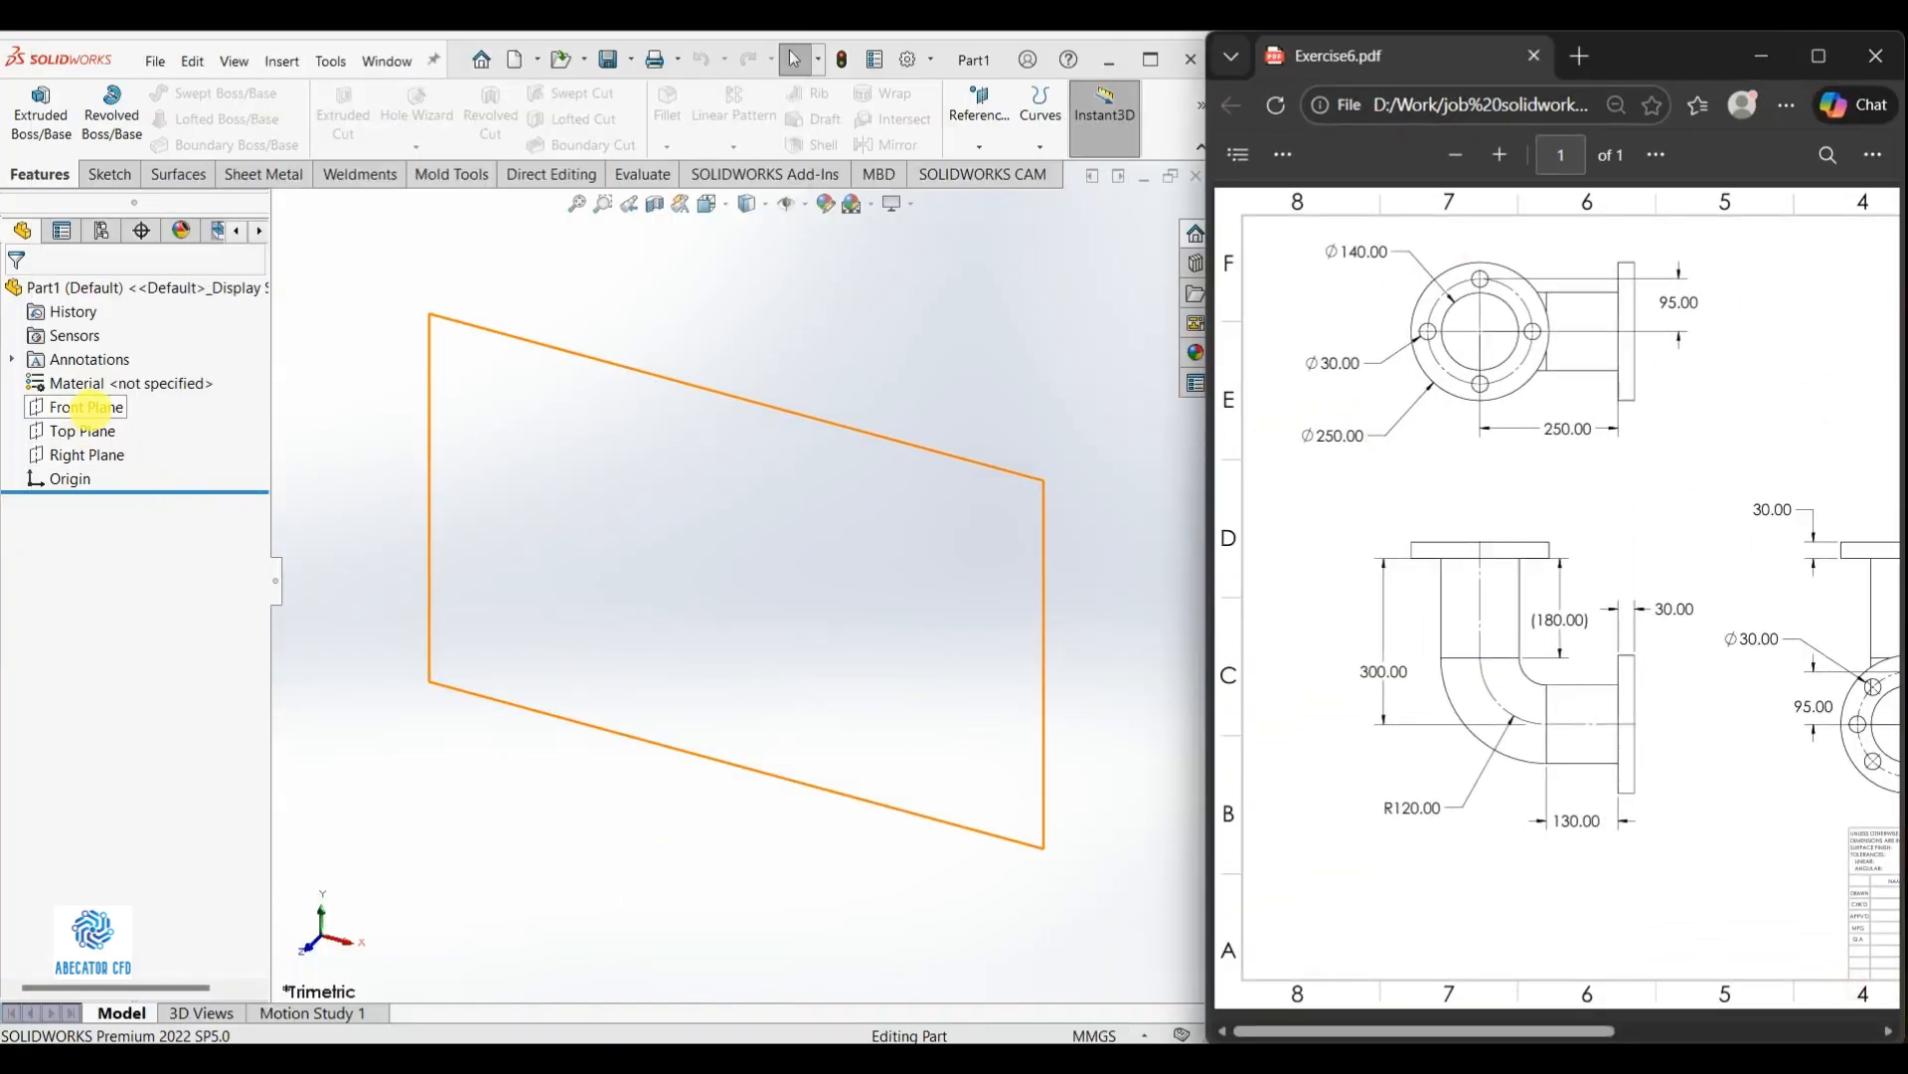
left_click(87, 409)
left_click(136, 382)
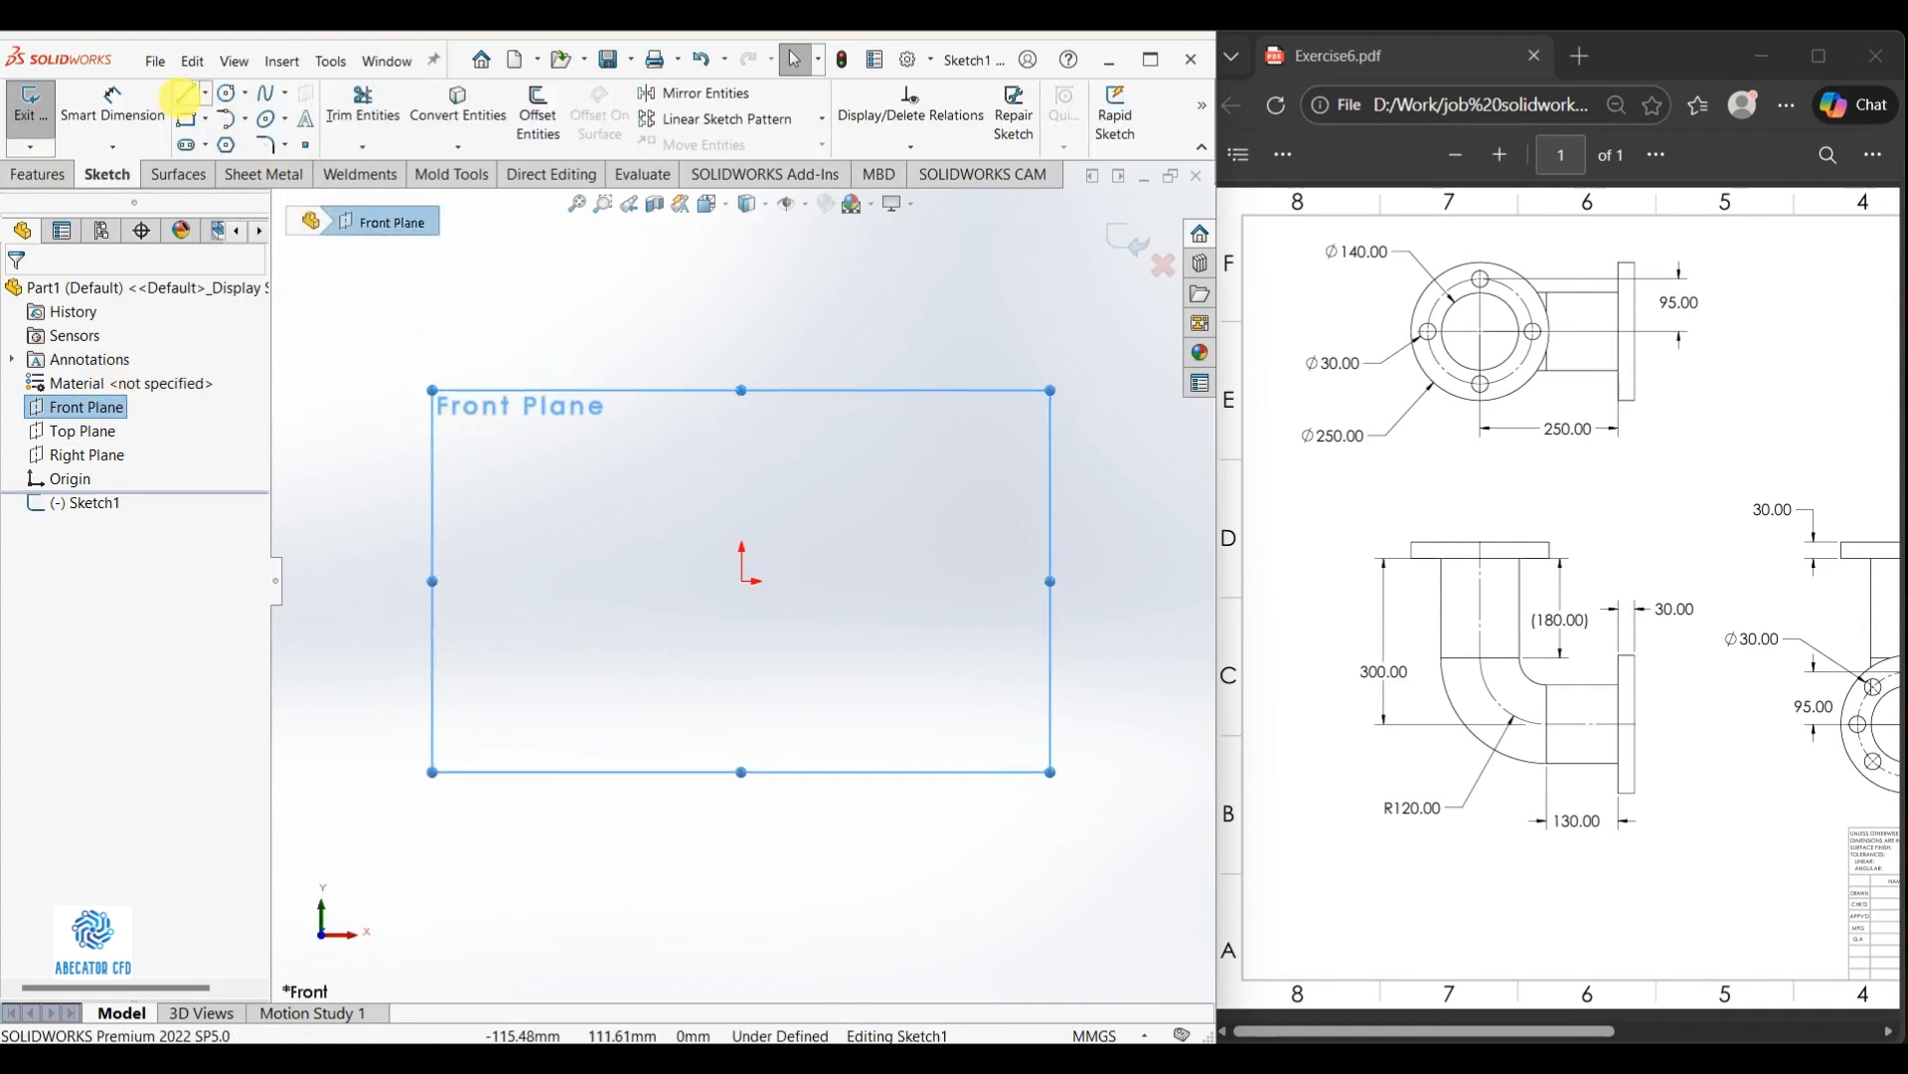
left_click(184, 94)
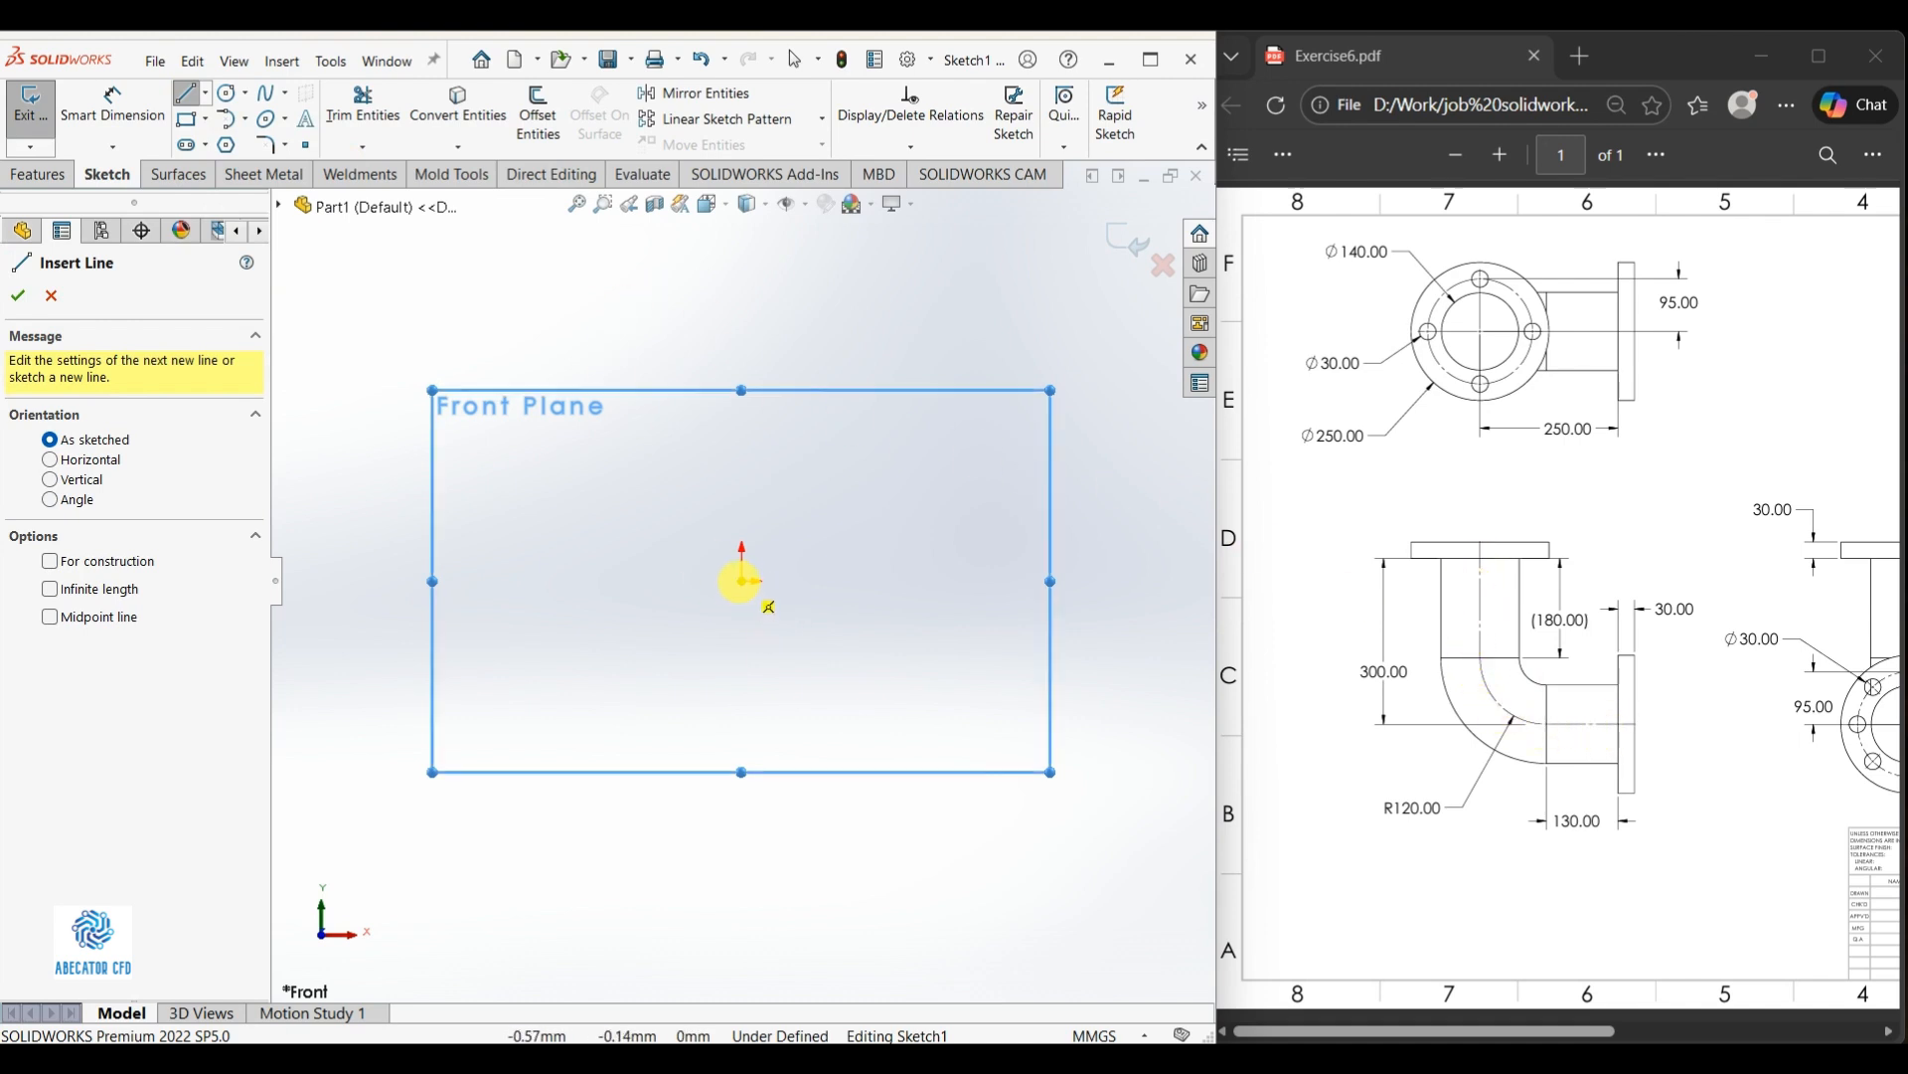
left_click(741, 582)
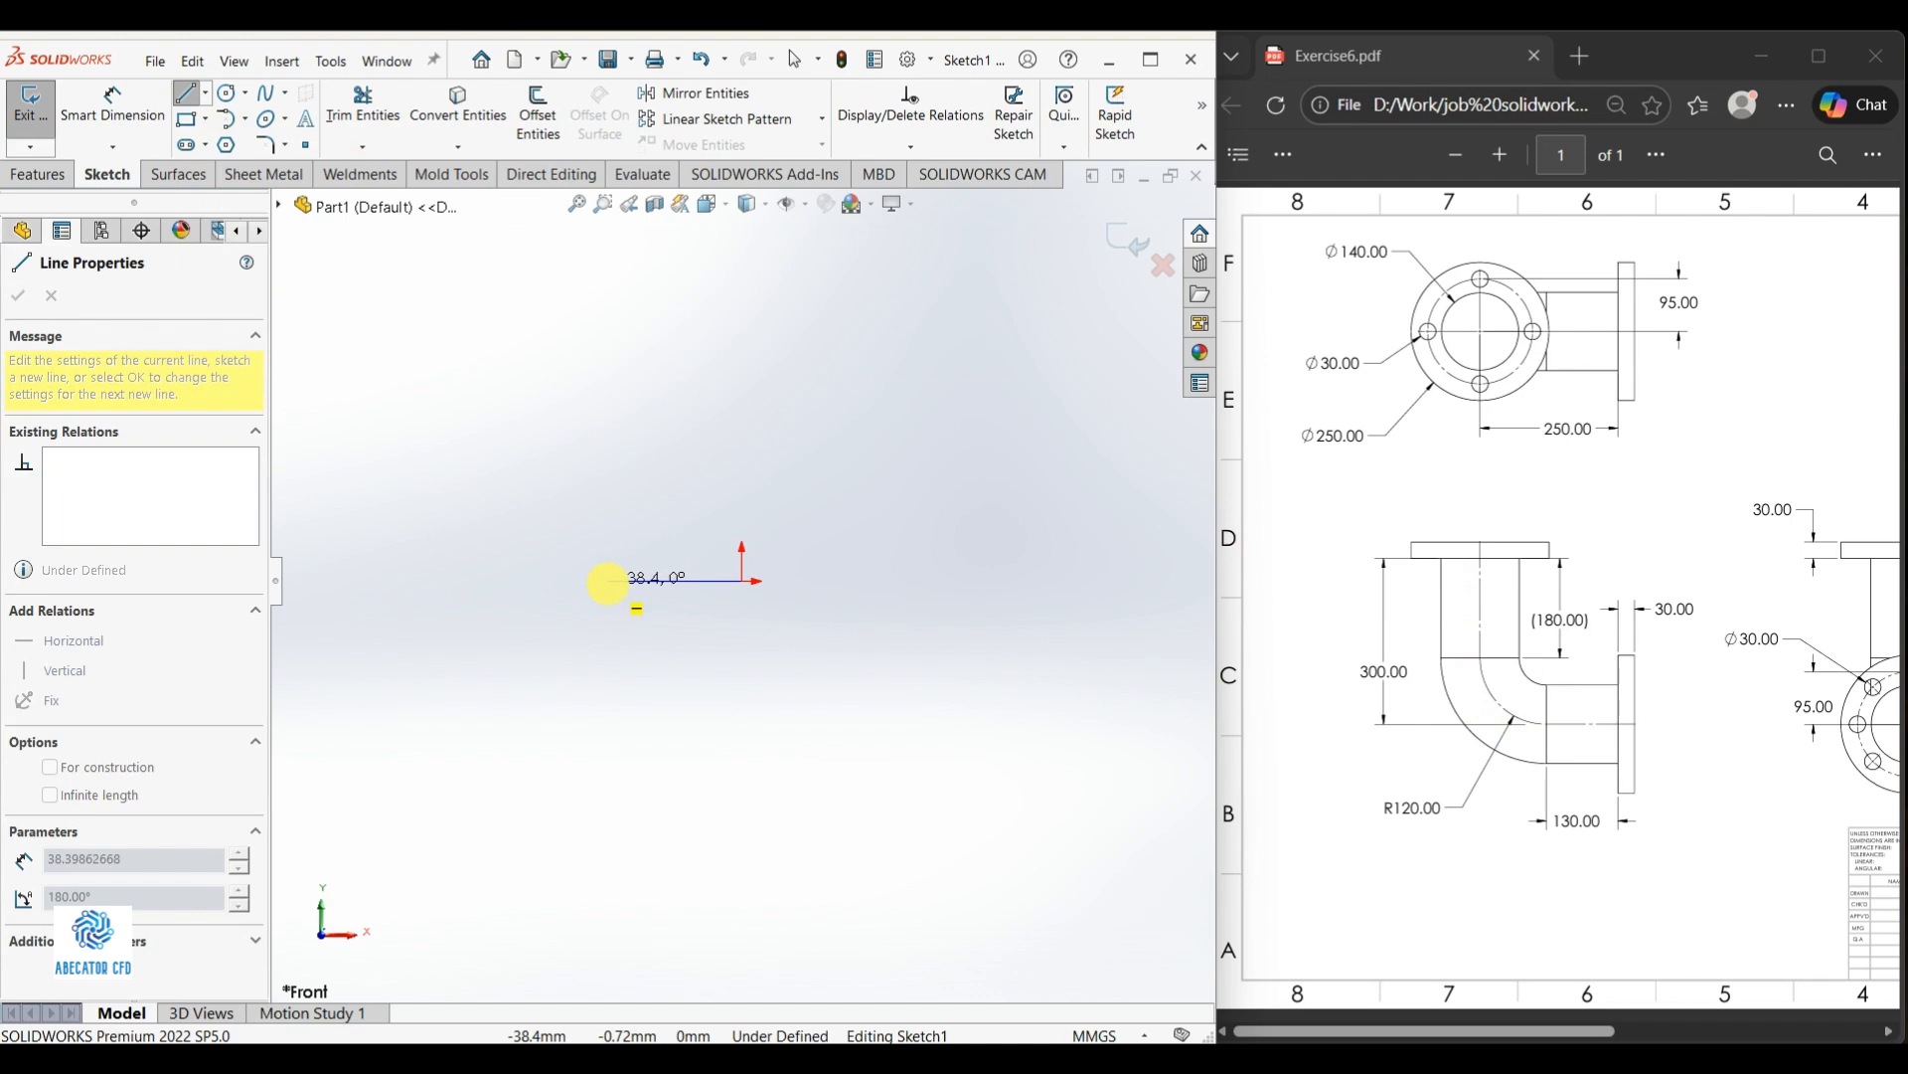
left_click(607, 582)
key("Escape")
Dimension the horizontal line's length to 130 mm
right_click_drag(669, 782, 666, 686)
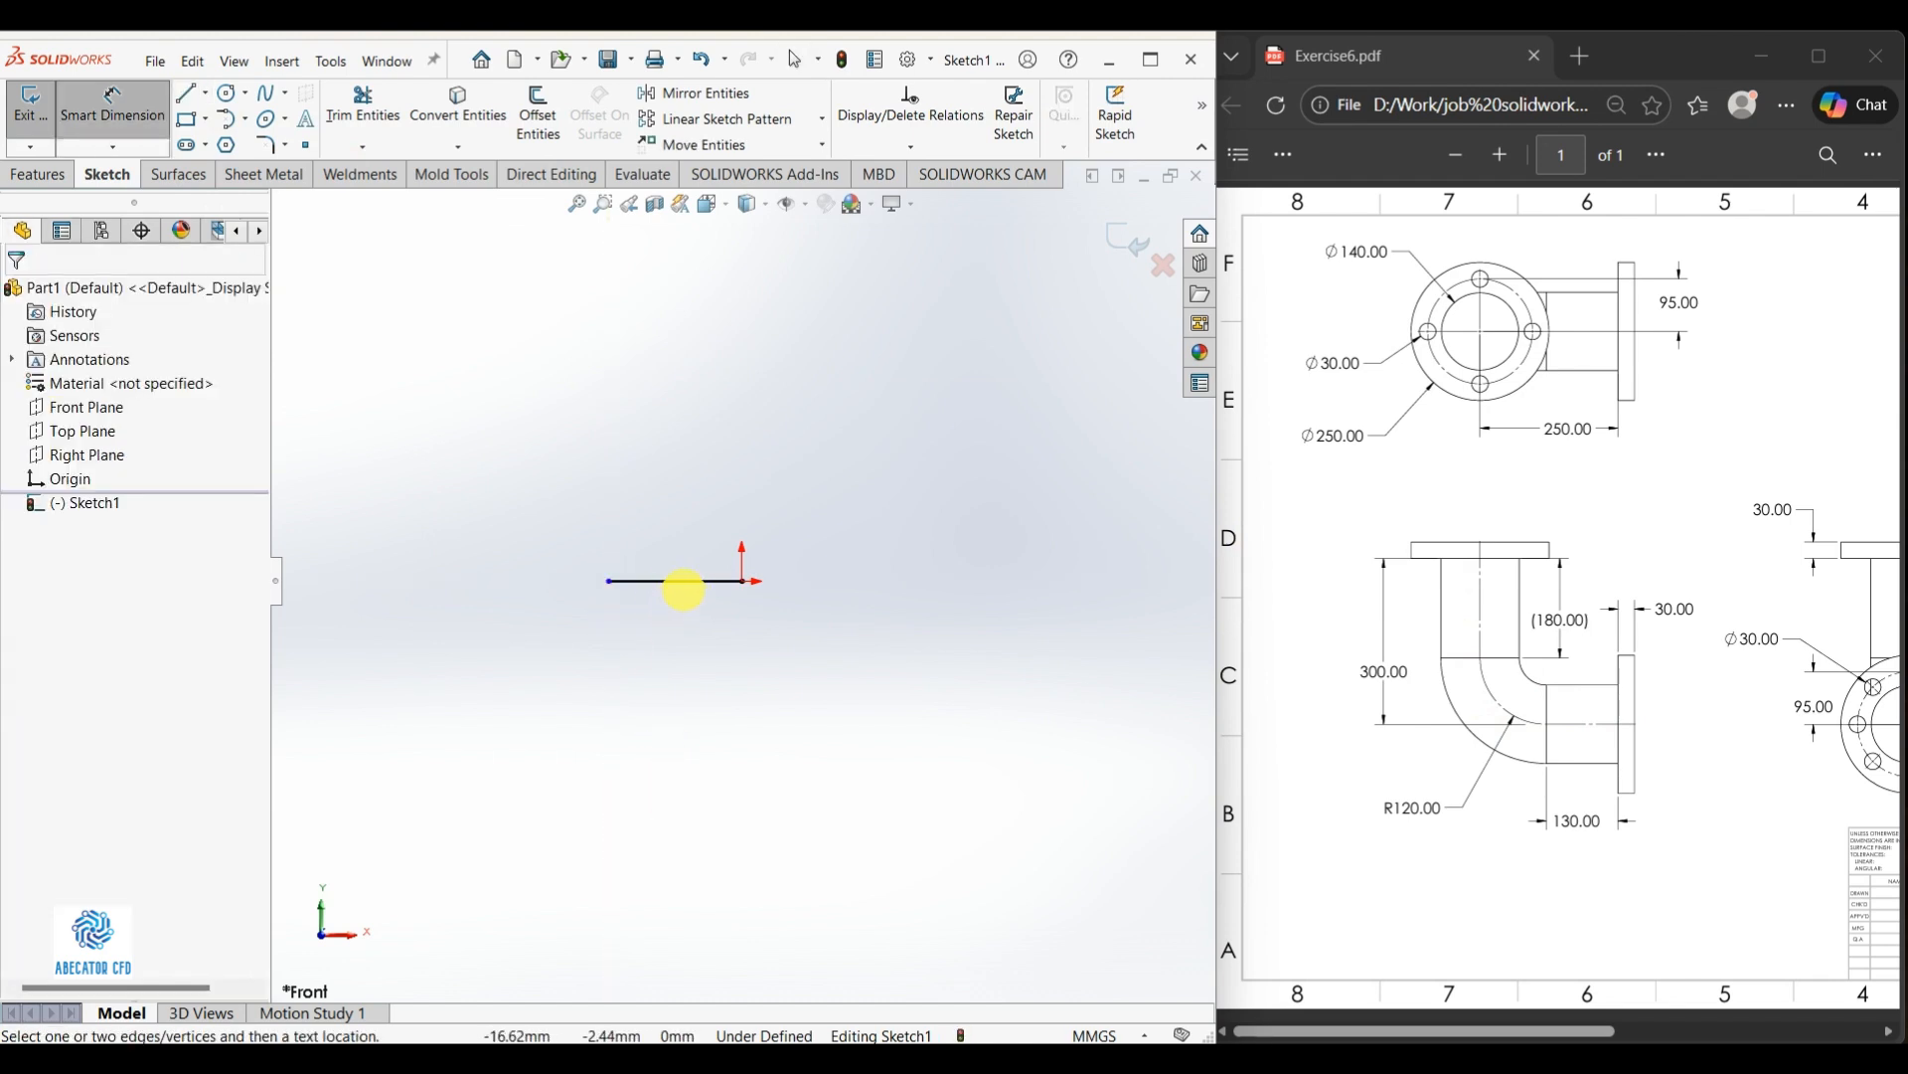
left_click(683, 584)
left_click(783, 761)
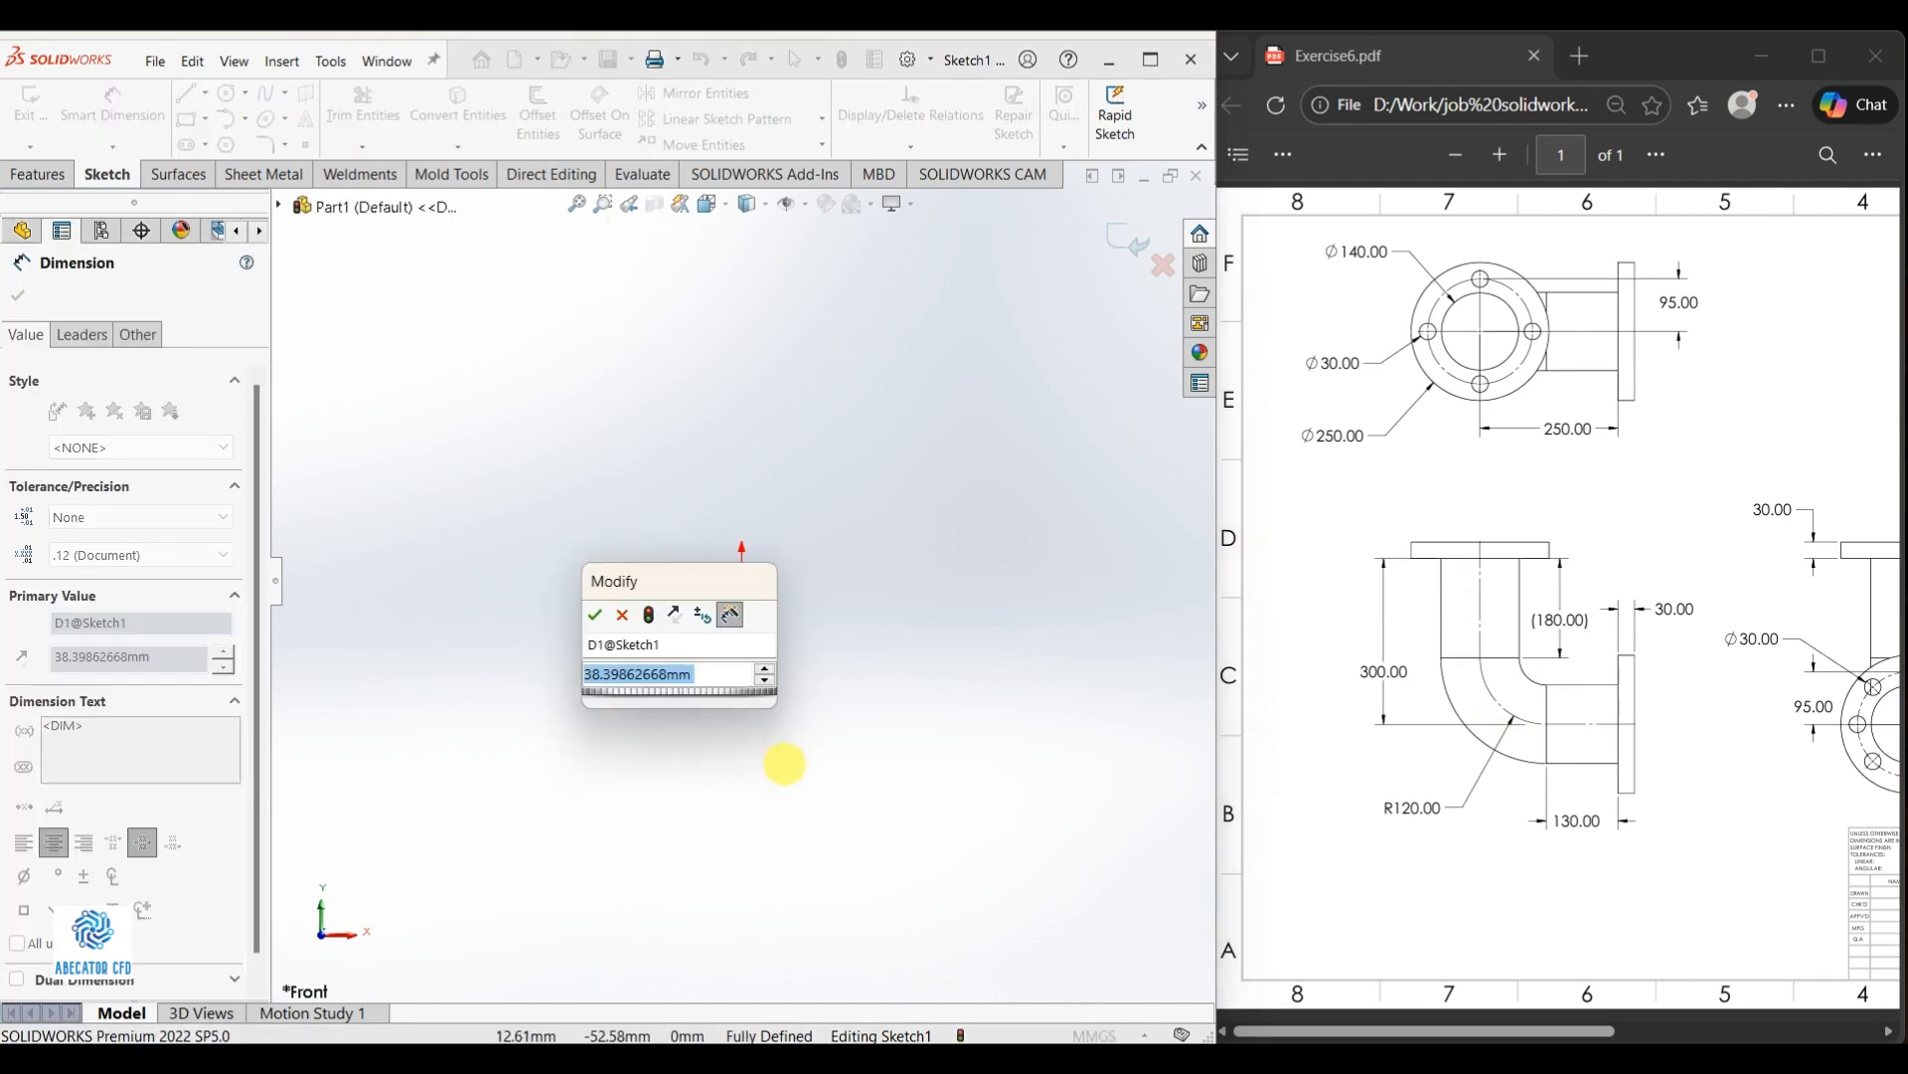
type("130")
key("Return")
key("Escape")
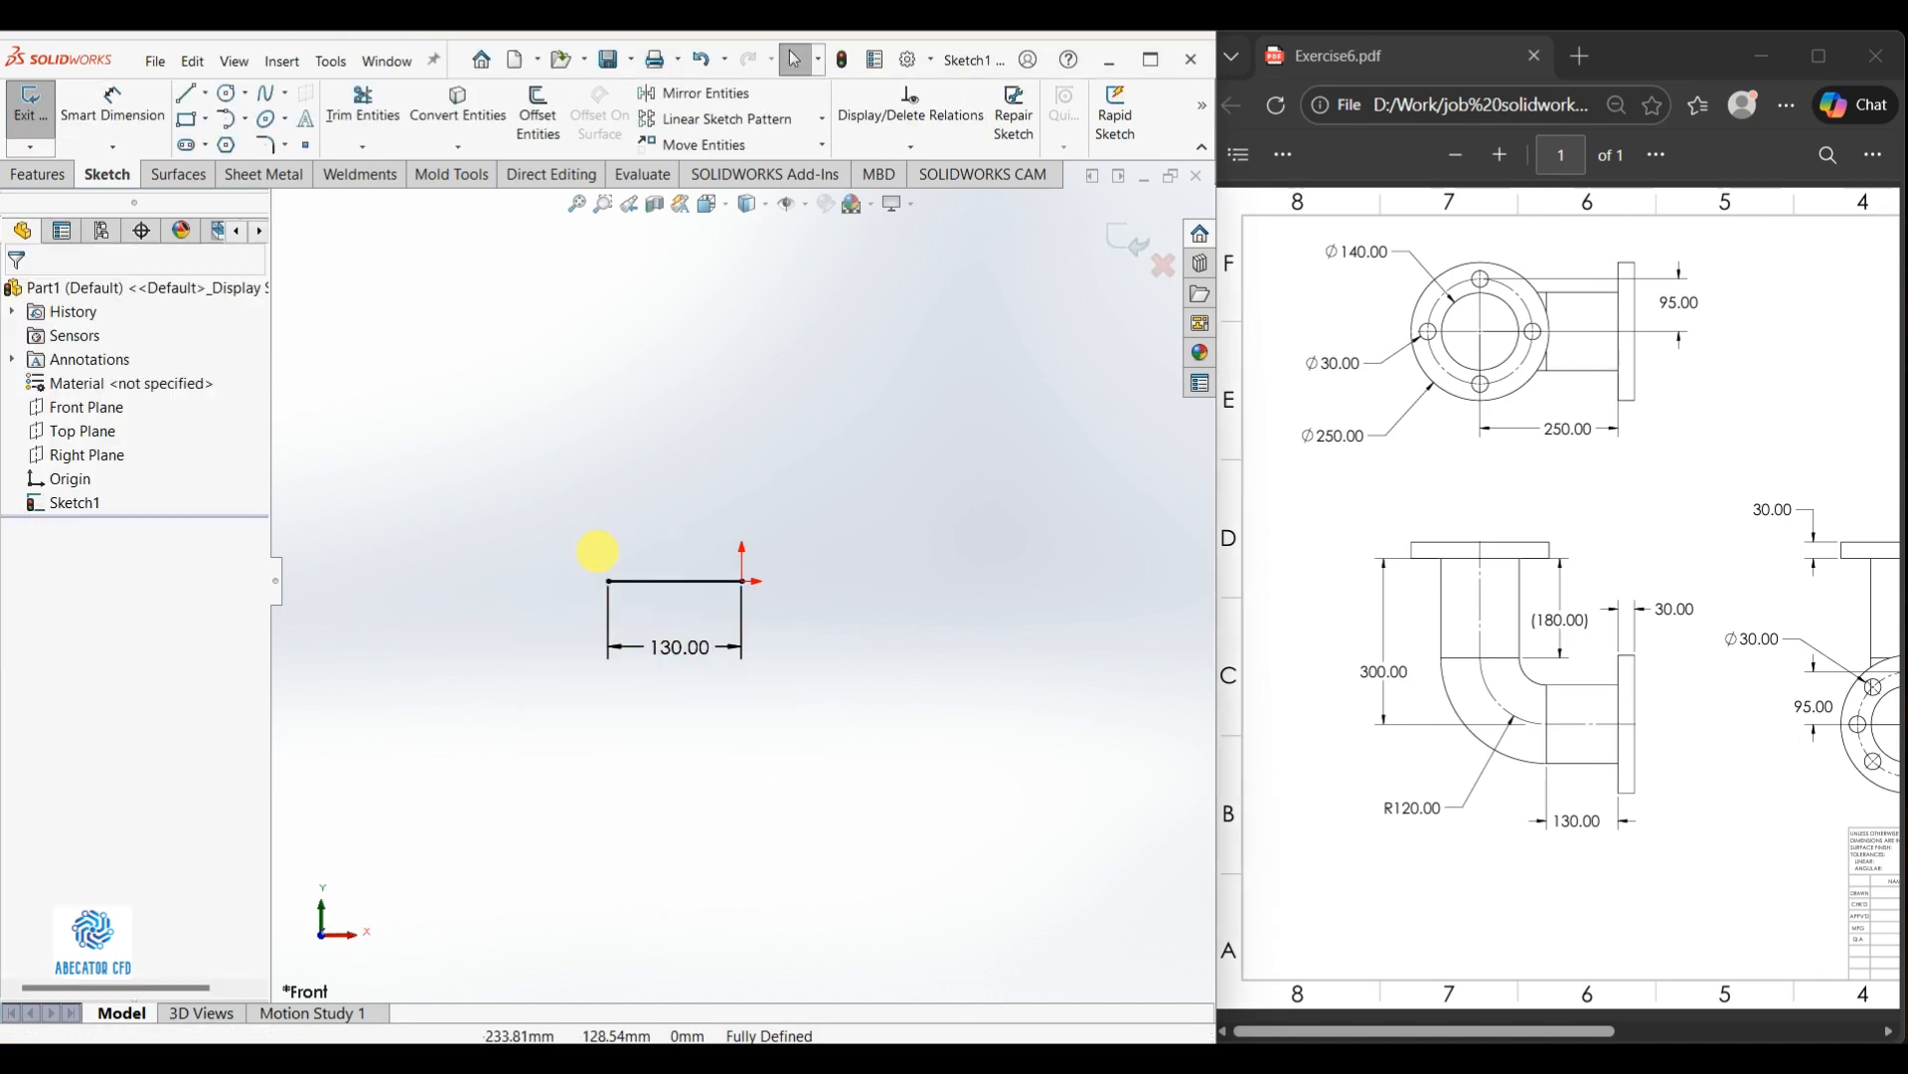
Sketch a tangent arc of about 139 mm radius curving upward from the far end of the horizontal line
left_click(244, 119)
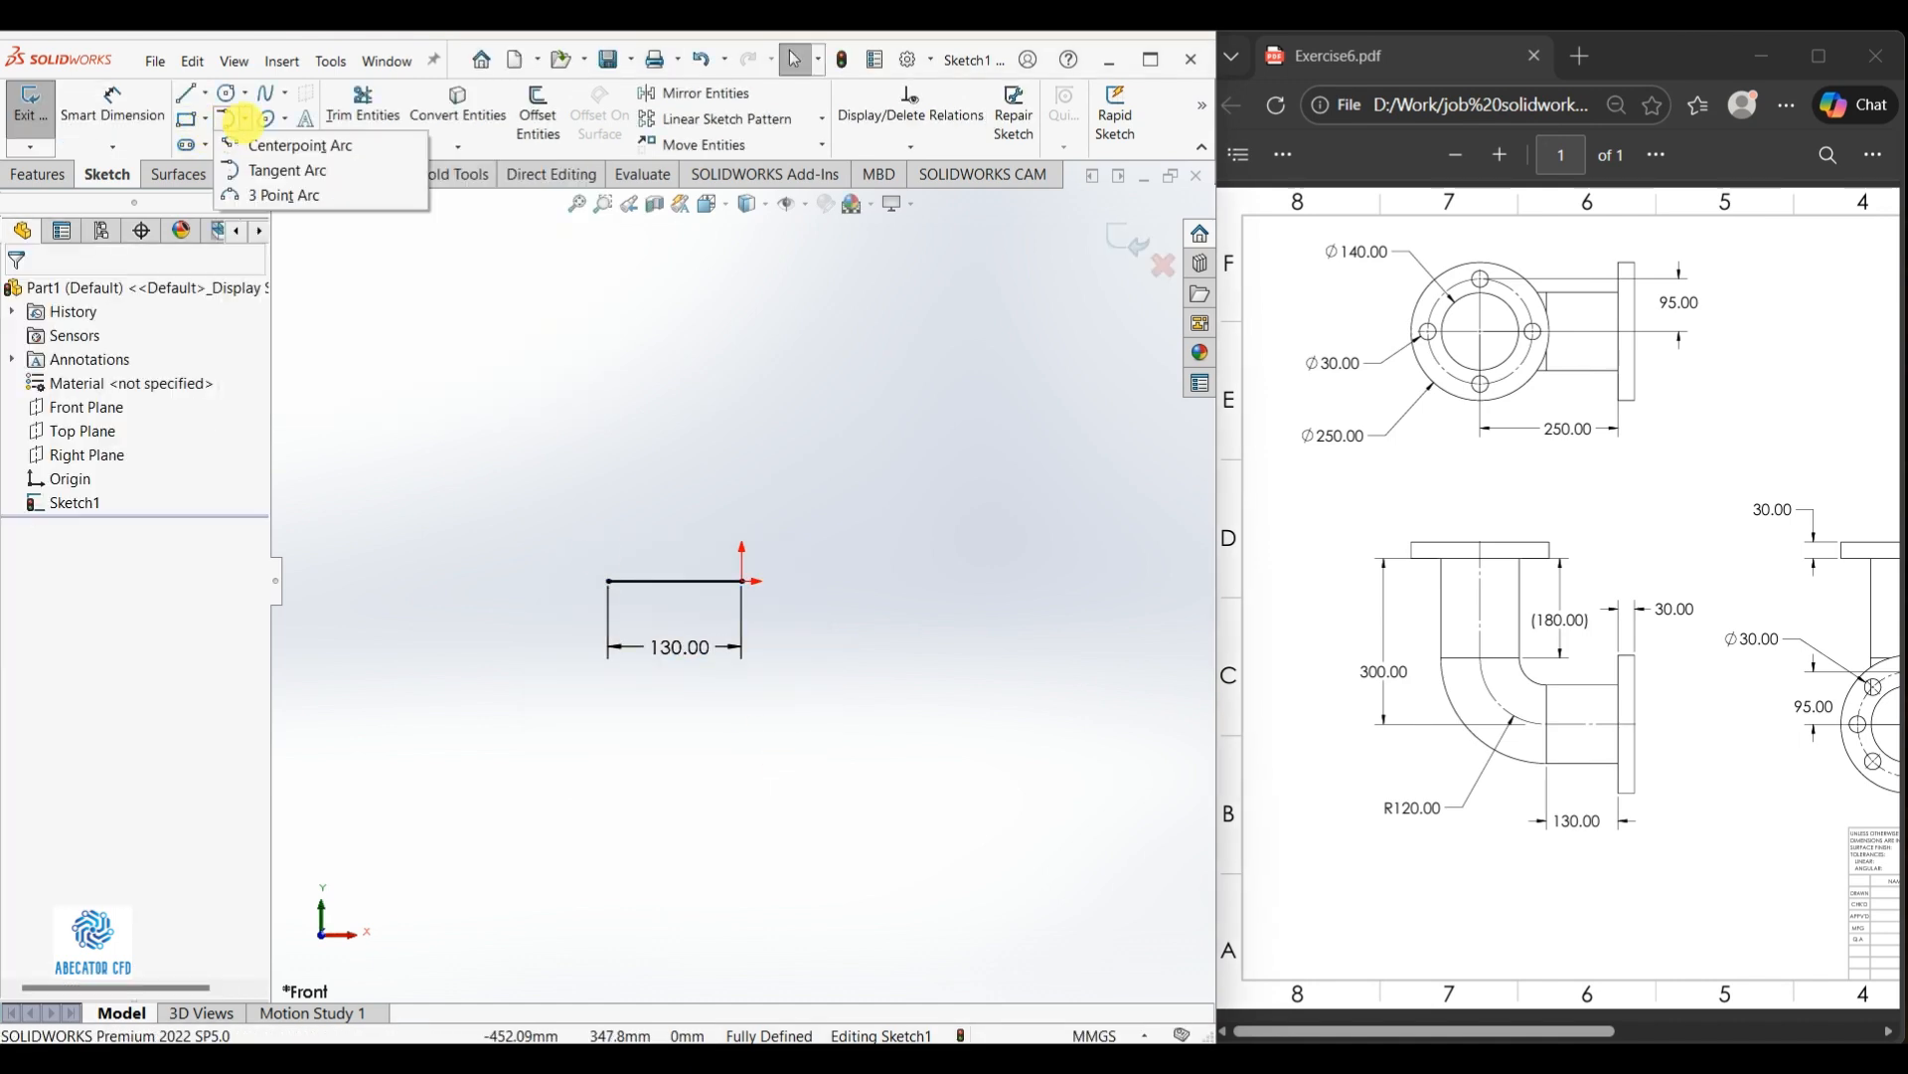
left_click(330, 171)
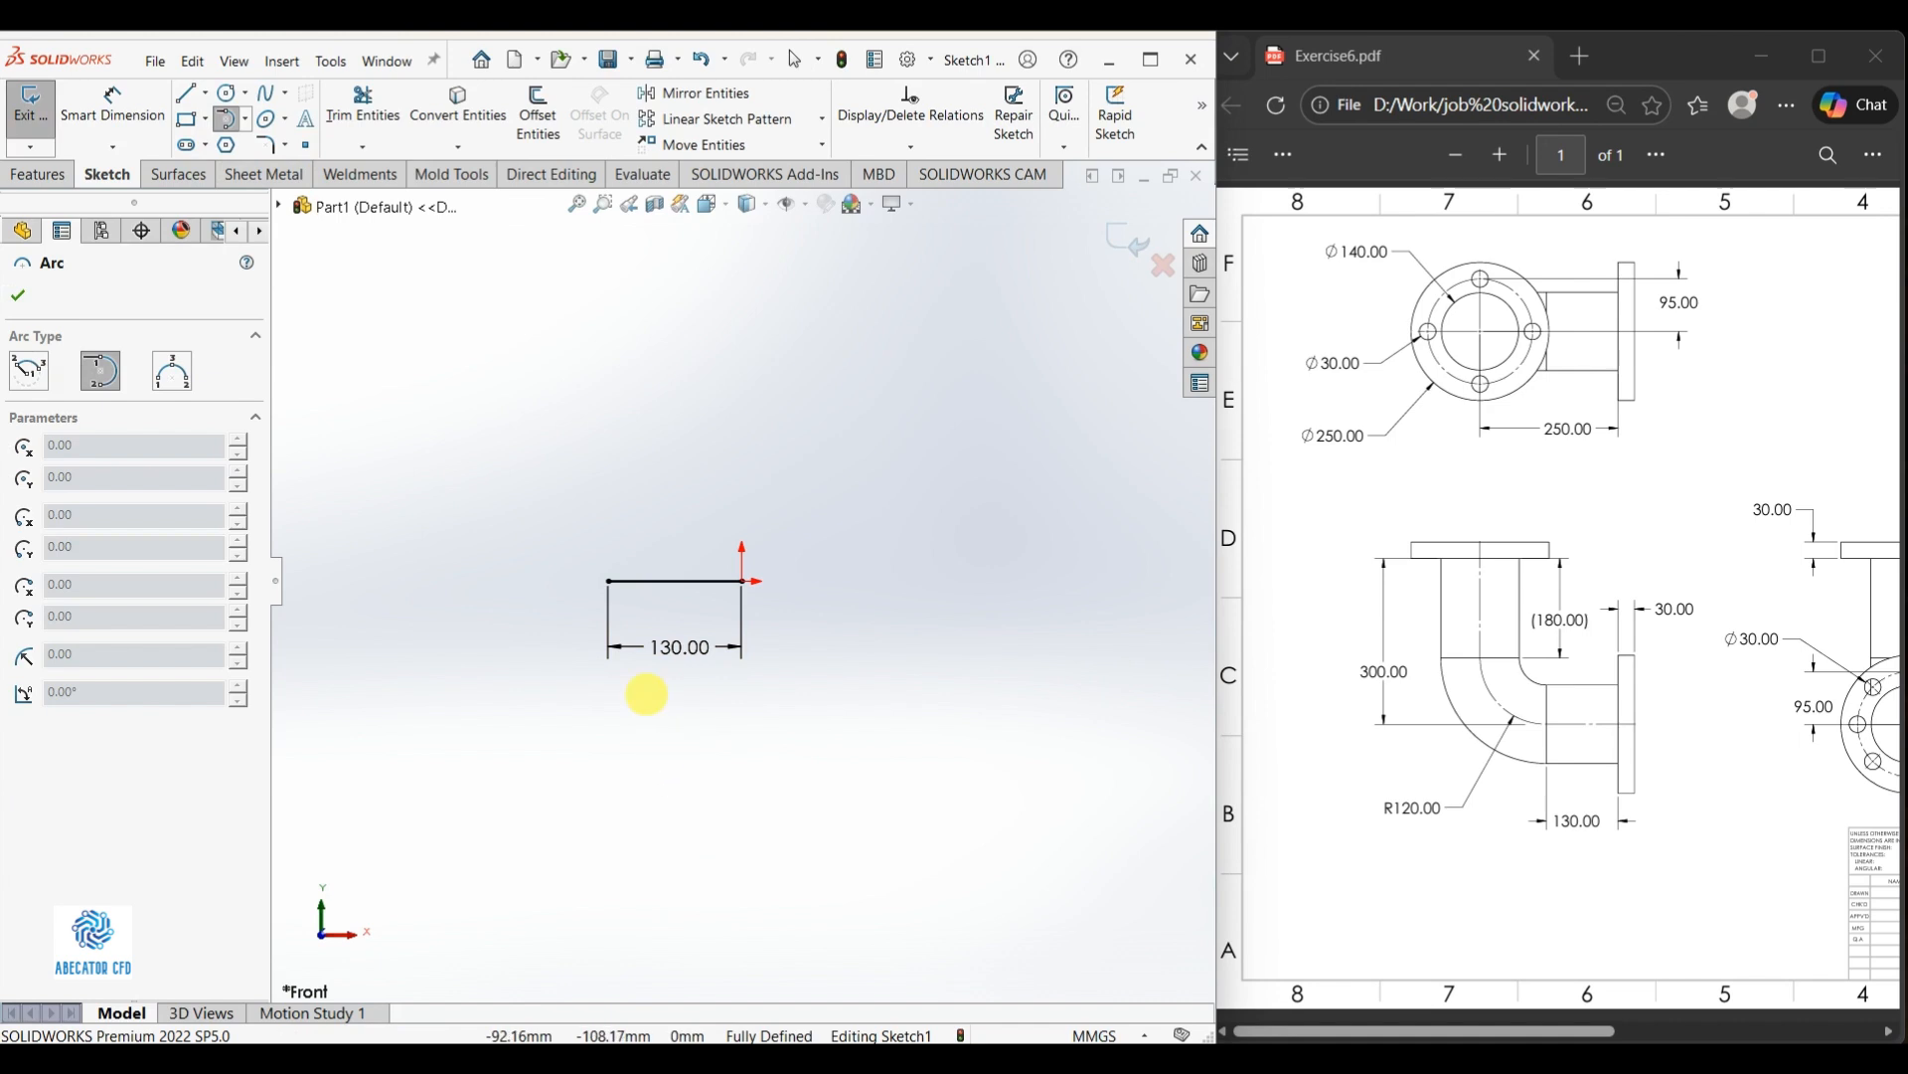
left_click_drag(608, 581, 465, 455)
left_click(466, 449)
key("Escape")
scroll(471, 739, "up", 2)
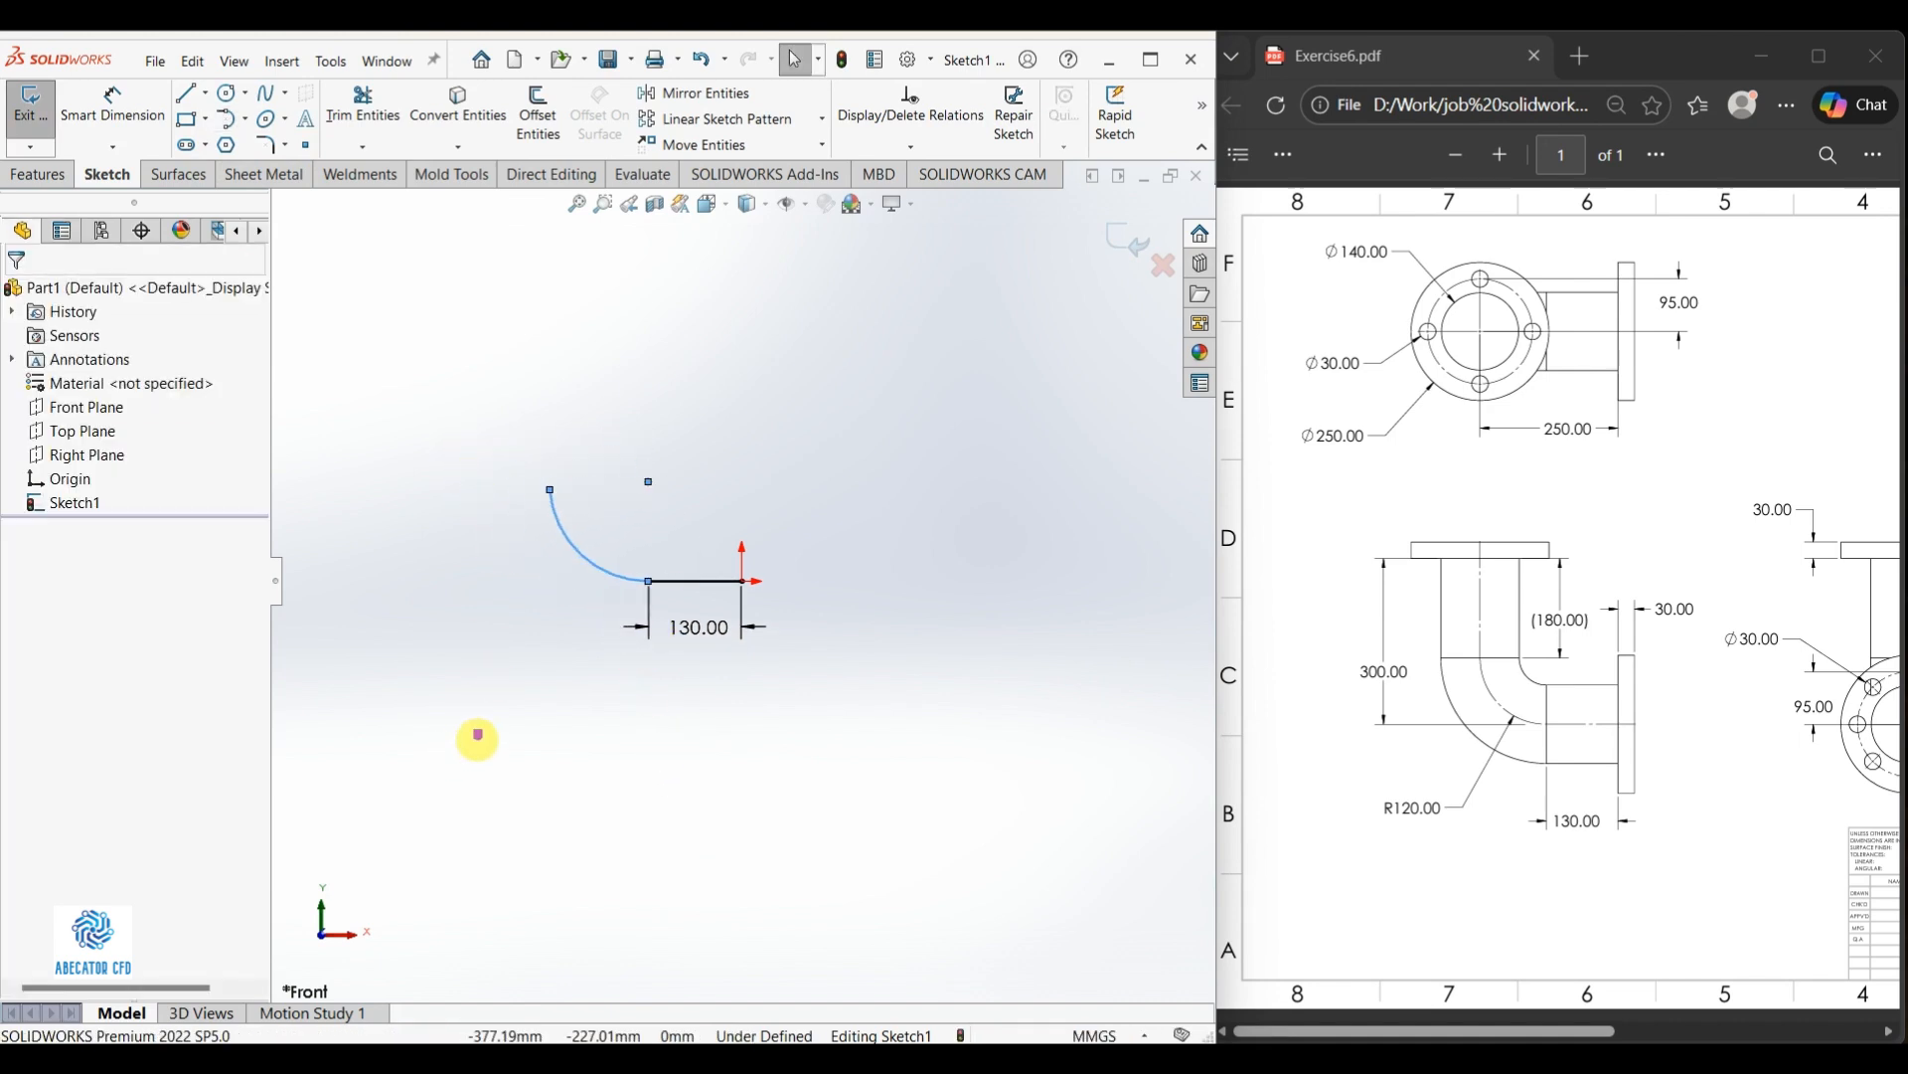
Dimension the tangent arc's radius to 120 mm
right_click_drag(493, 744, 487, 540)
left_click(597, 567)
left_click(502, 628)
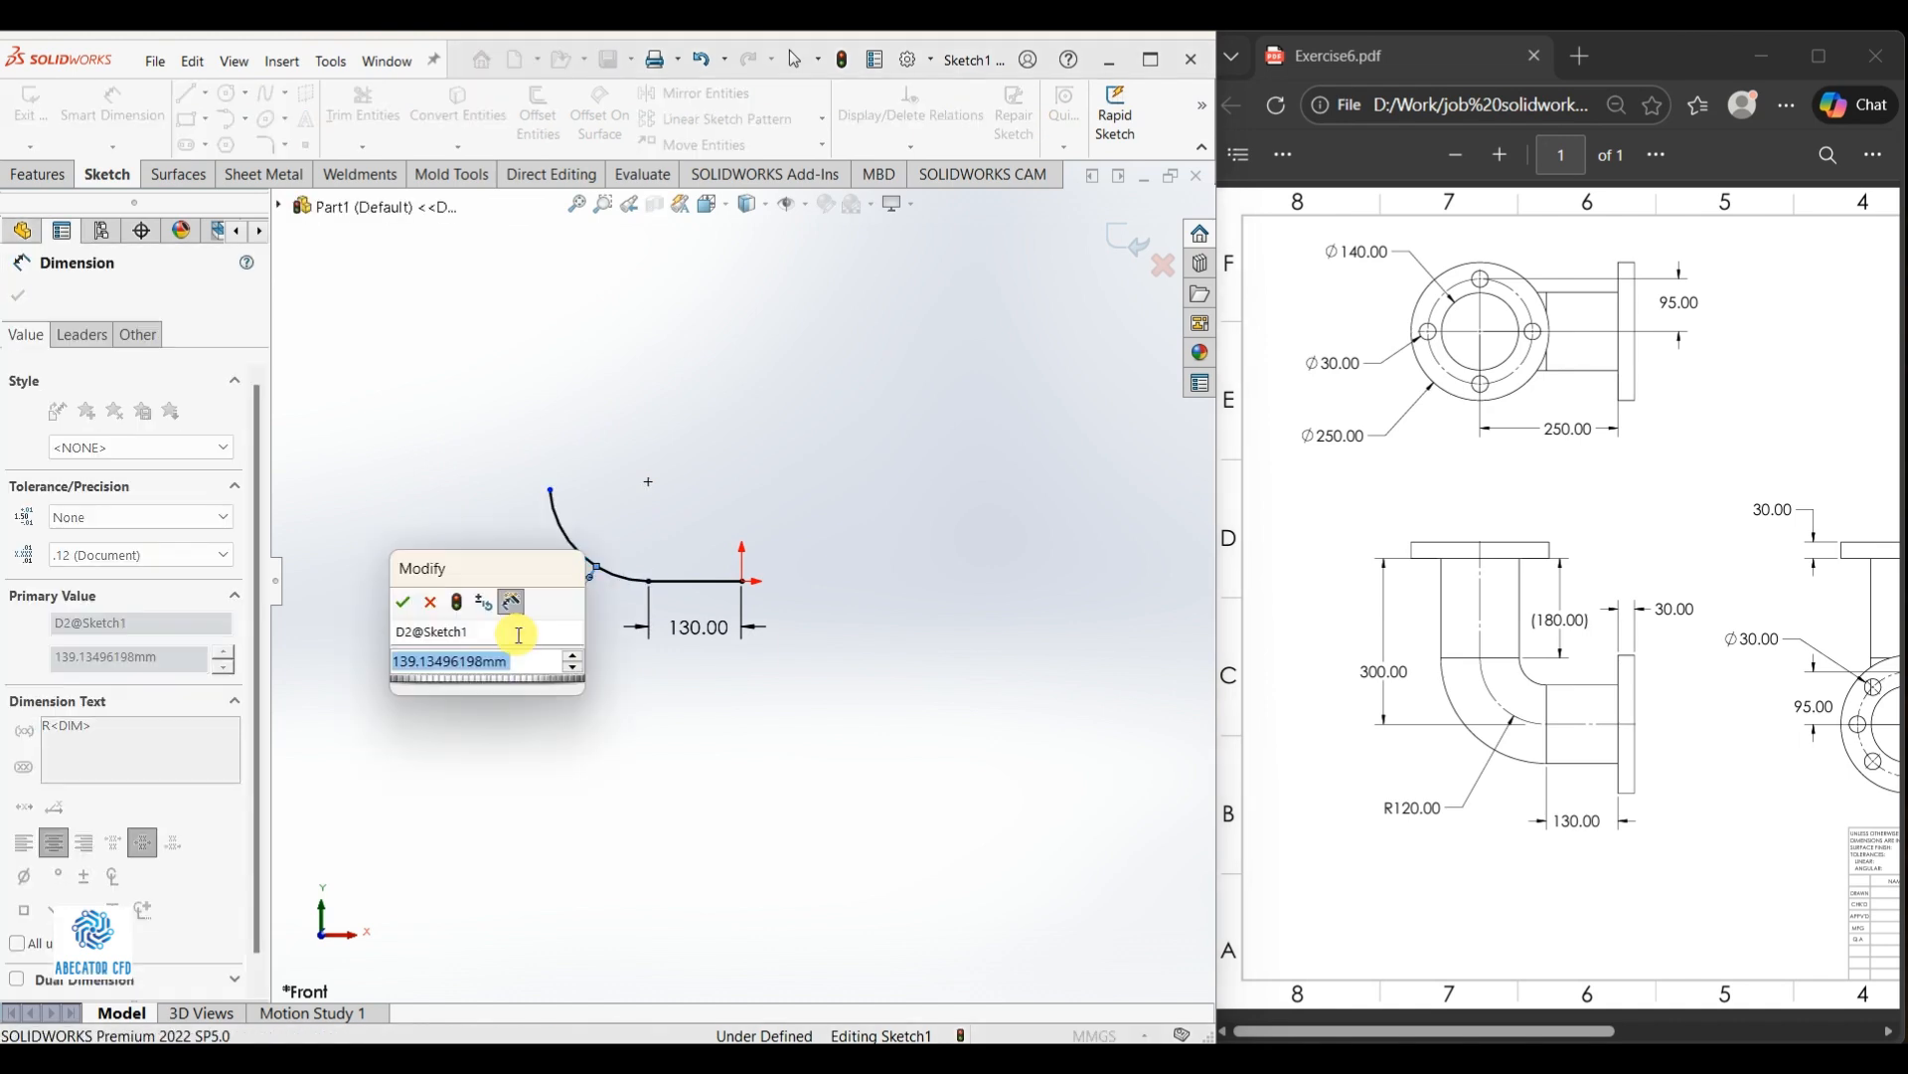
type("120")
key("Return")
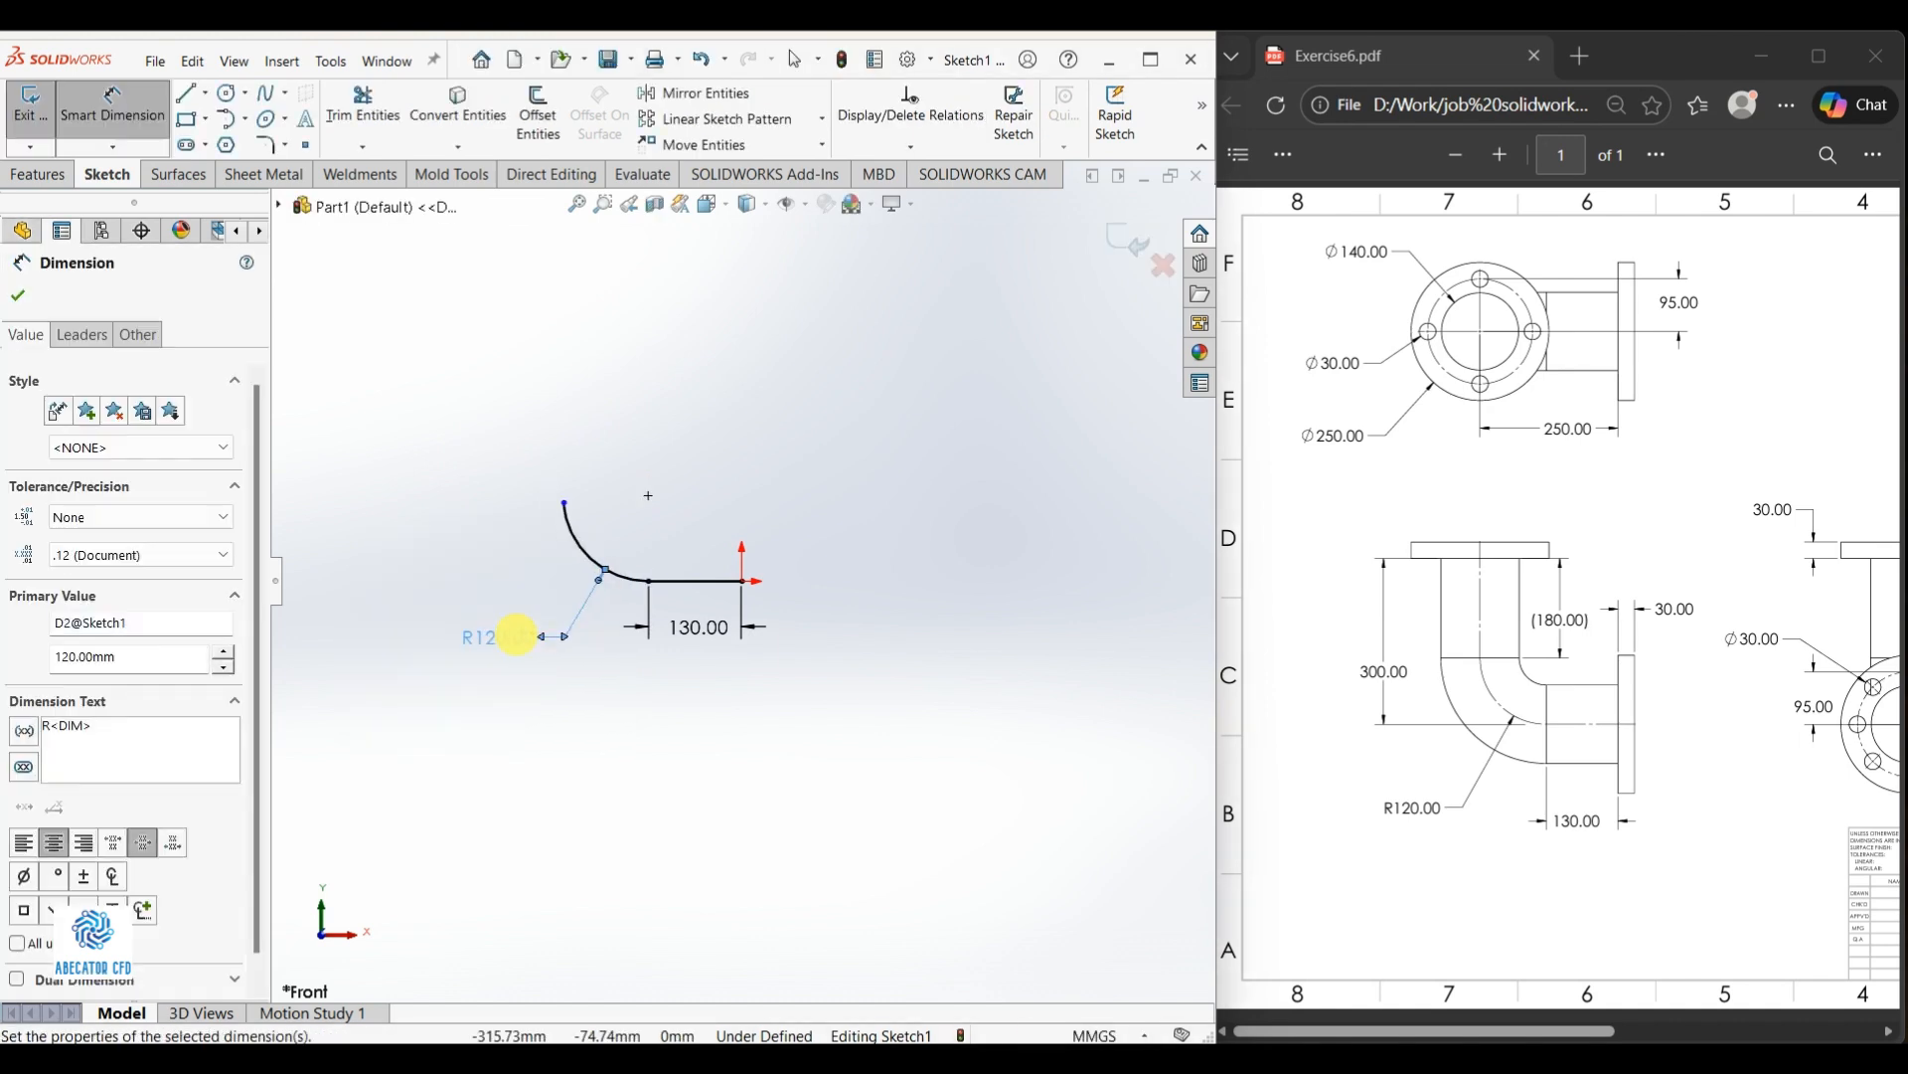
key("Escape")
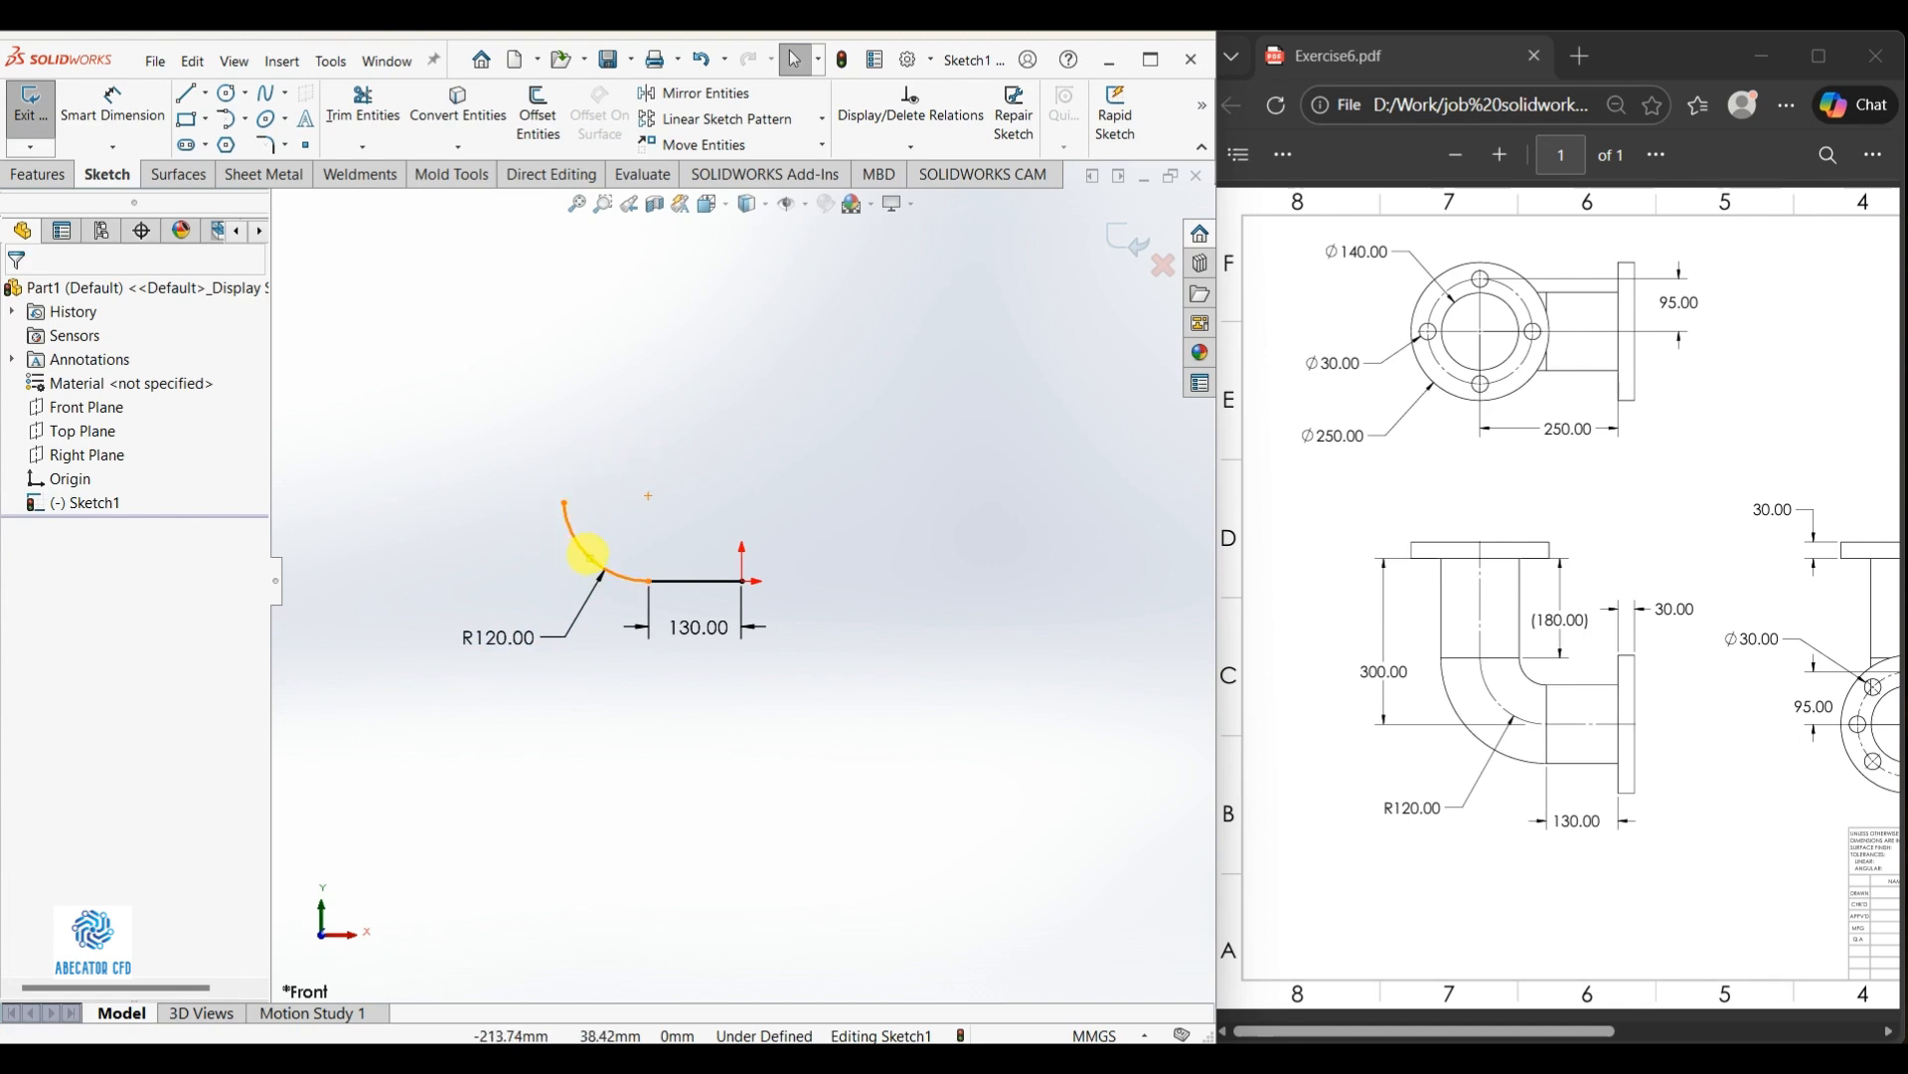
Sketch a vertical line about 307 mm long upward from the free end of the arc
scroll(696, 589, "down", 5)
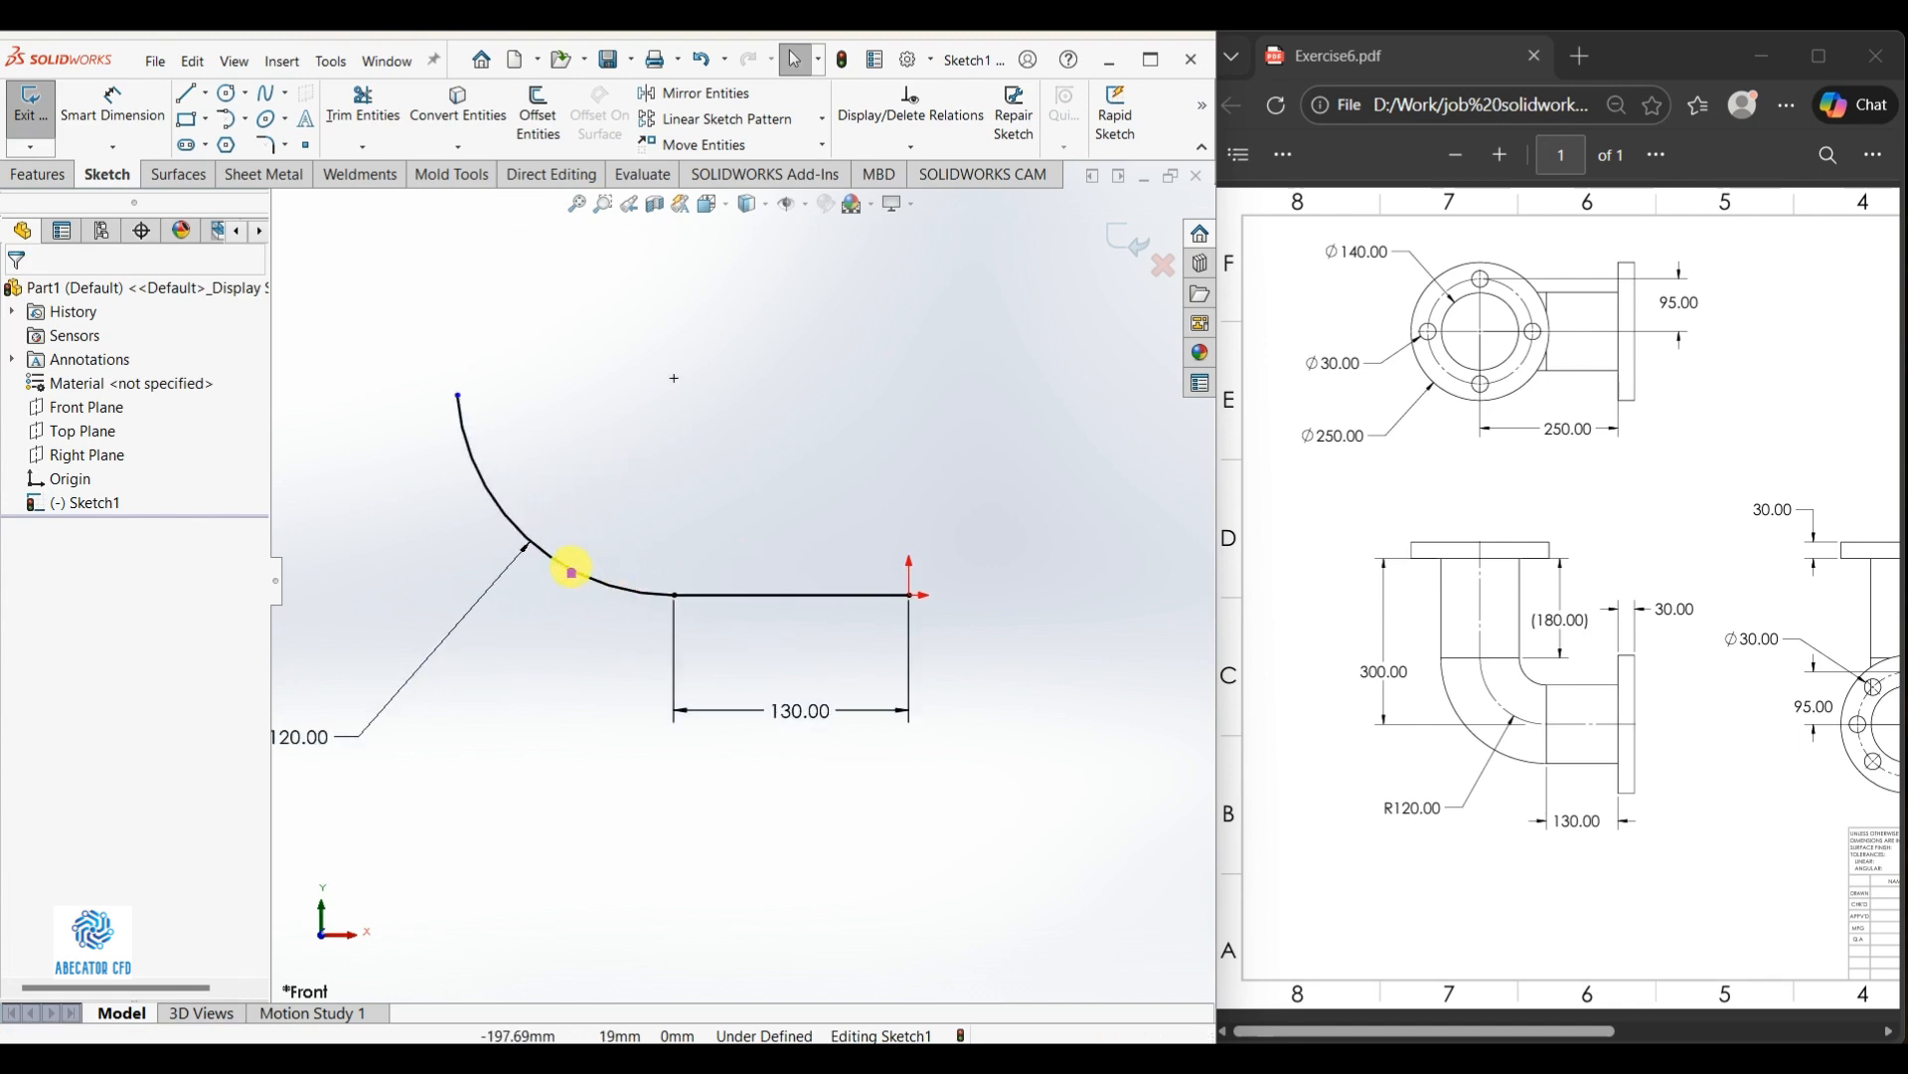
left_click(741, 597)
scroll(740, 598, "up", 3)
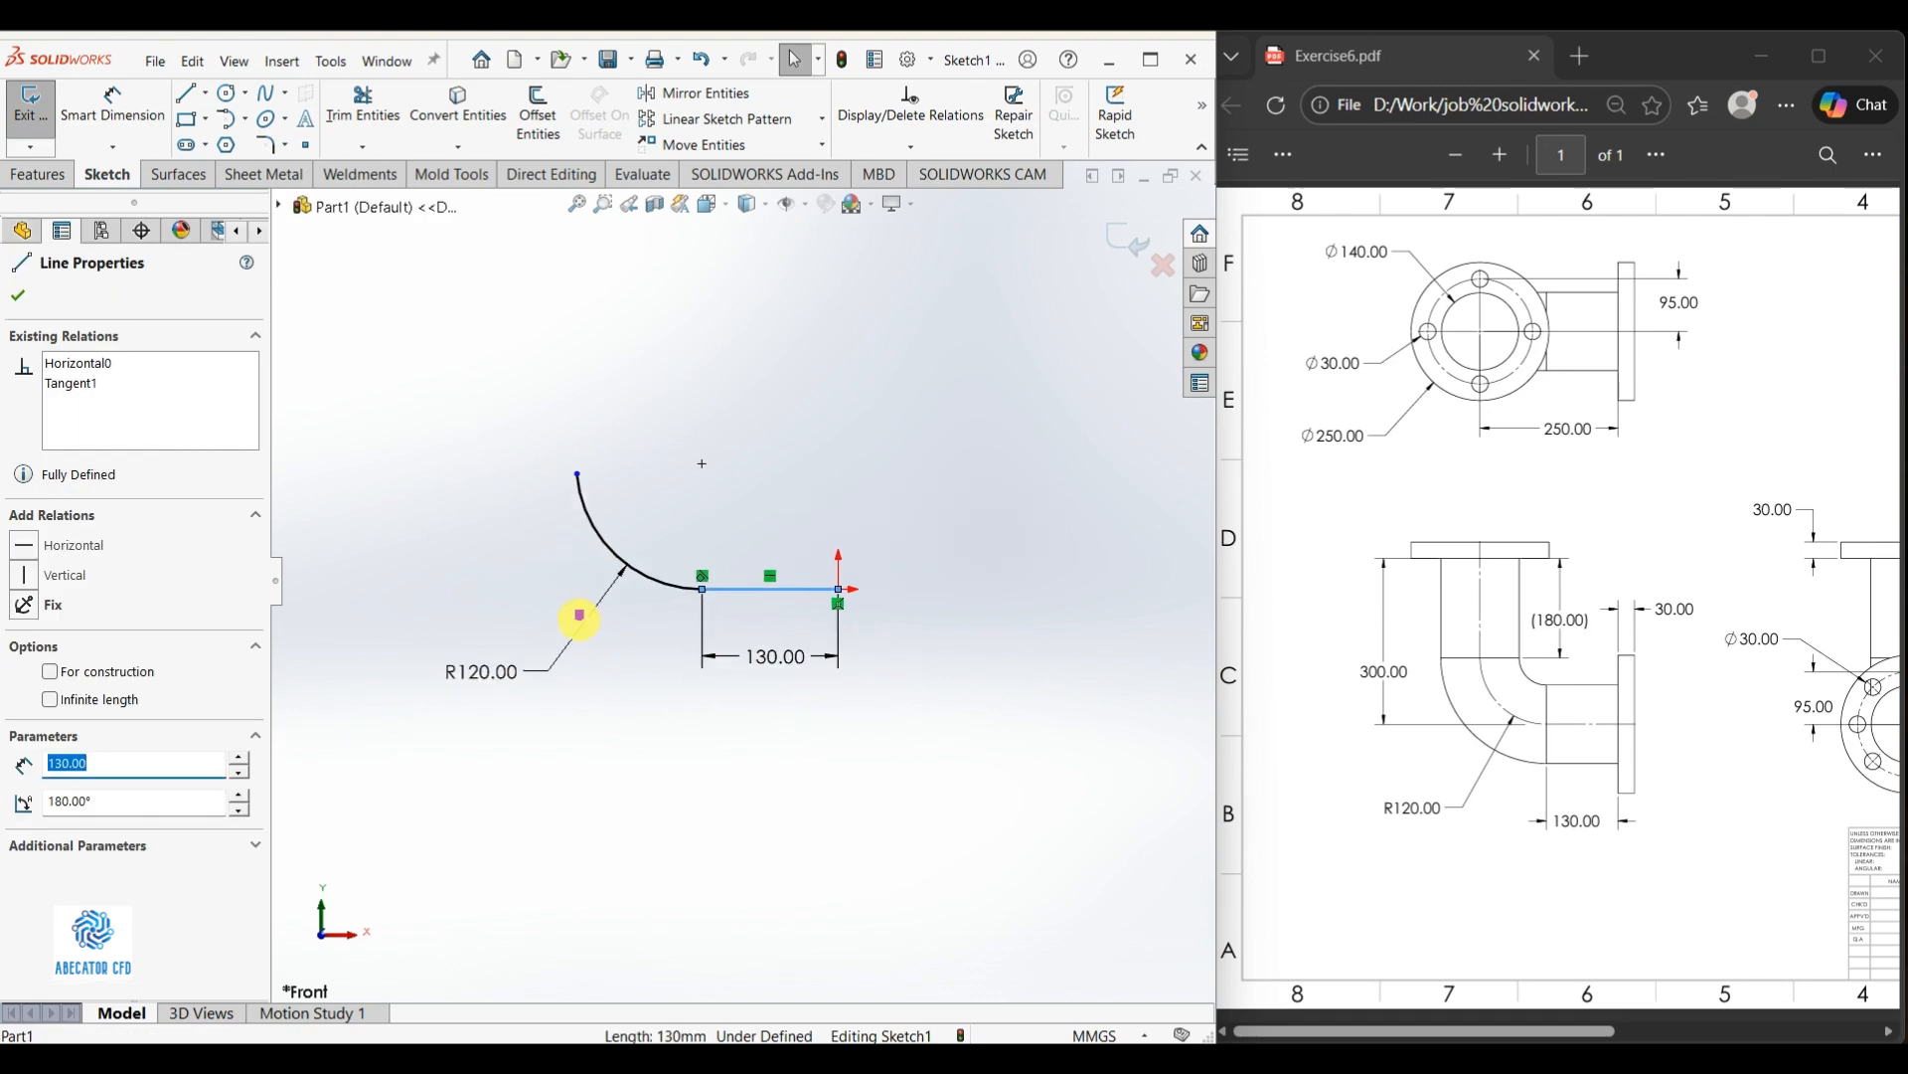
left_click(494, 538)
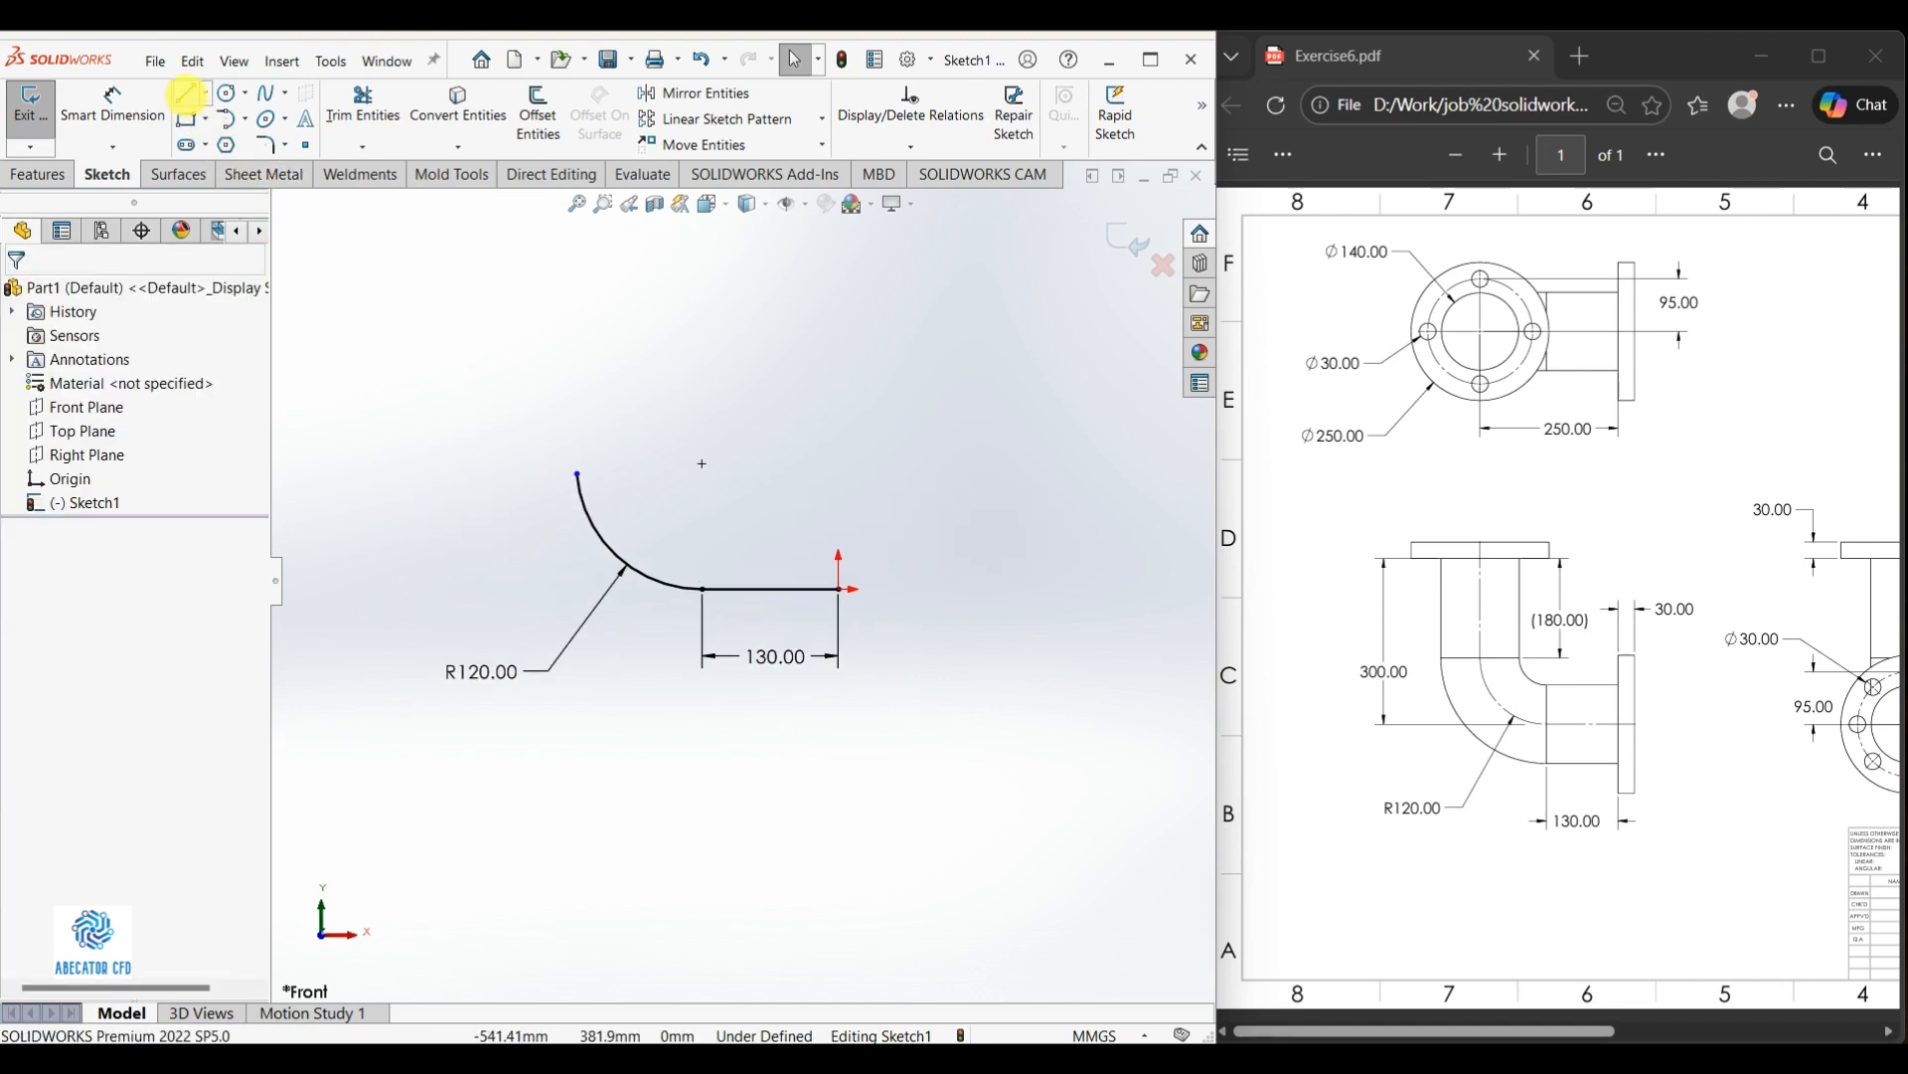
left_click(187, 93)
scroll(708, 529, "up", 2)
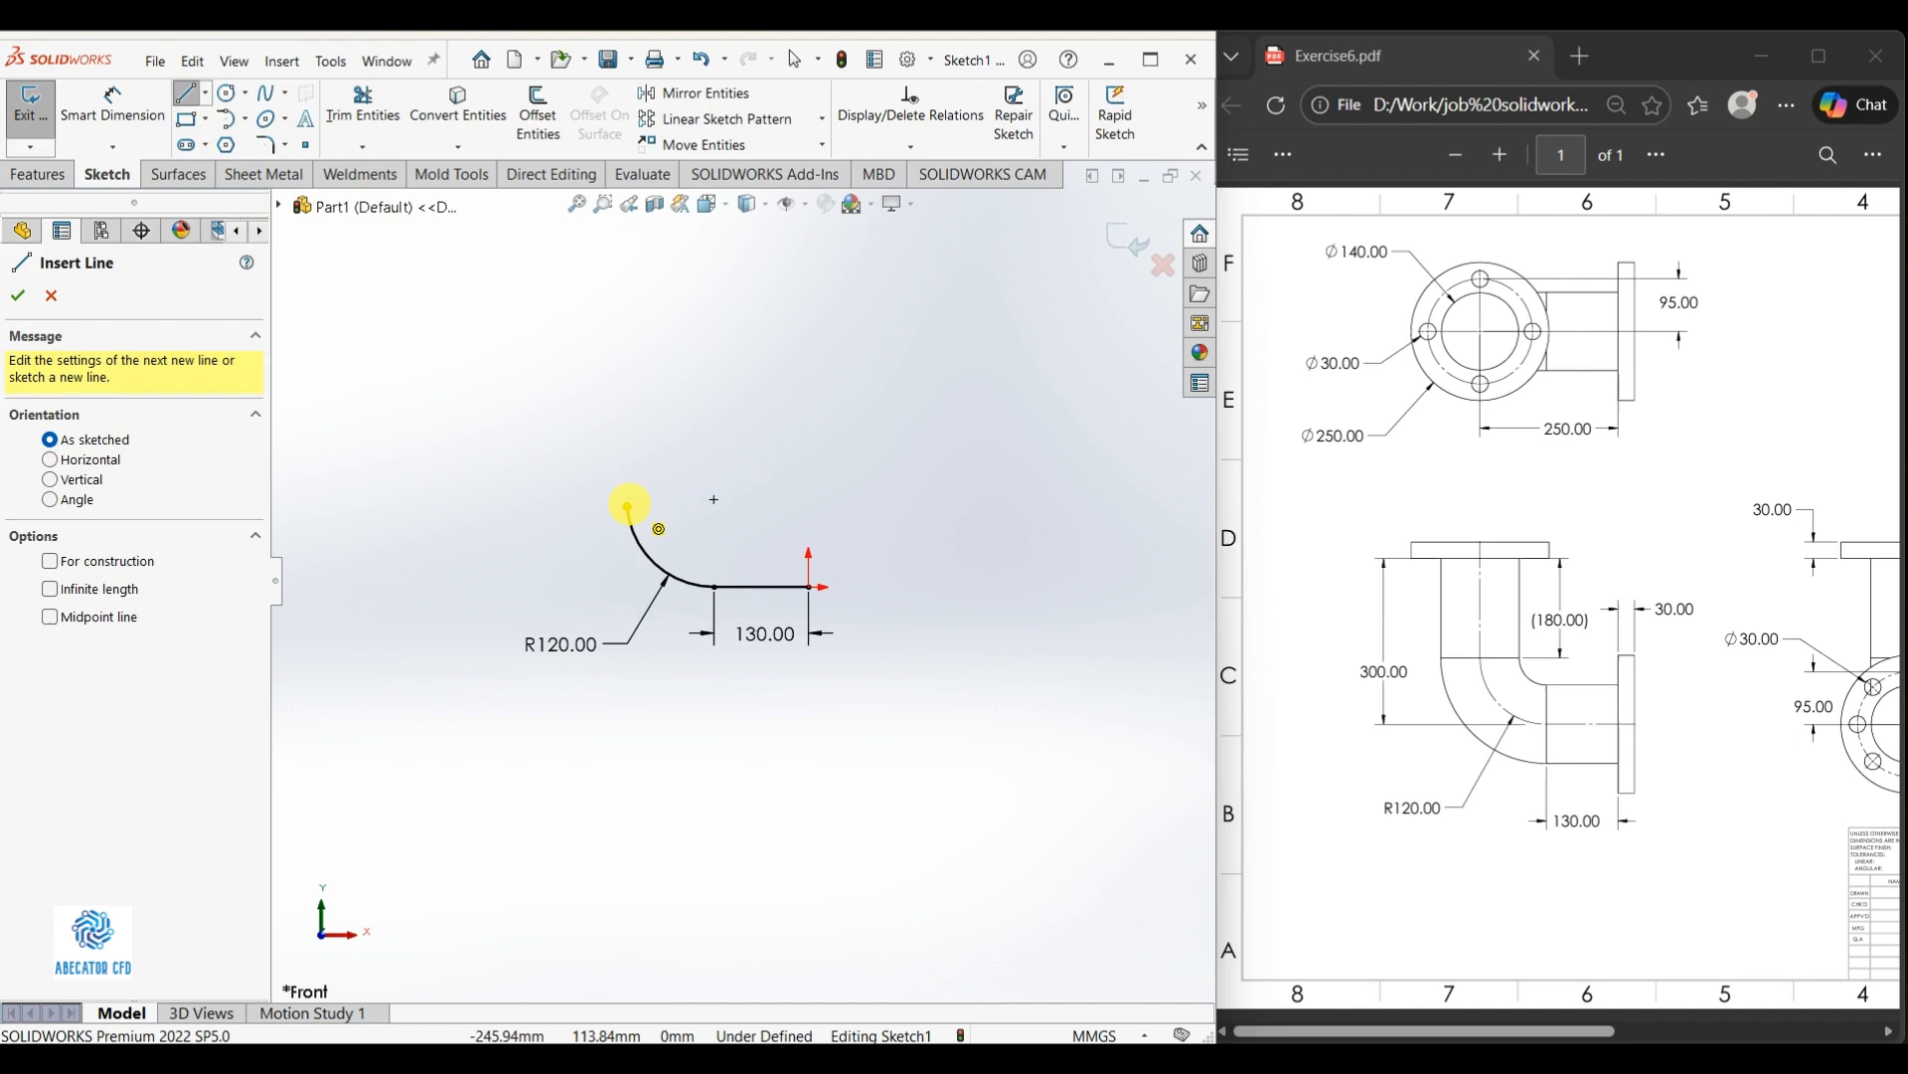
left_click(627, 507)
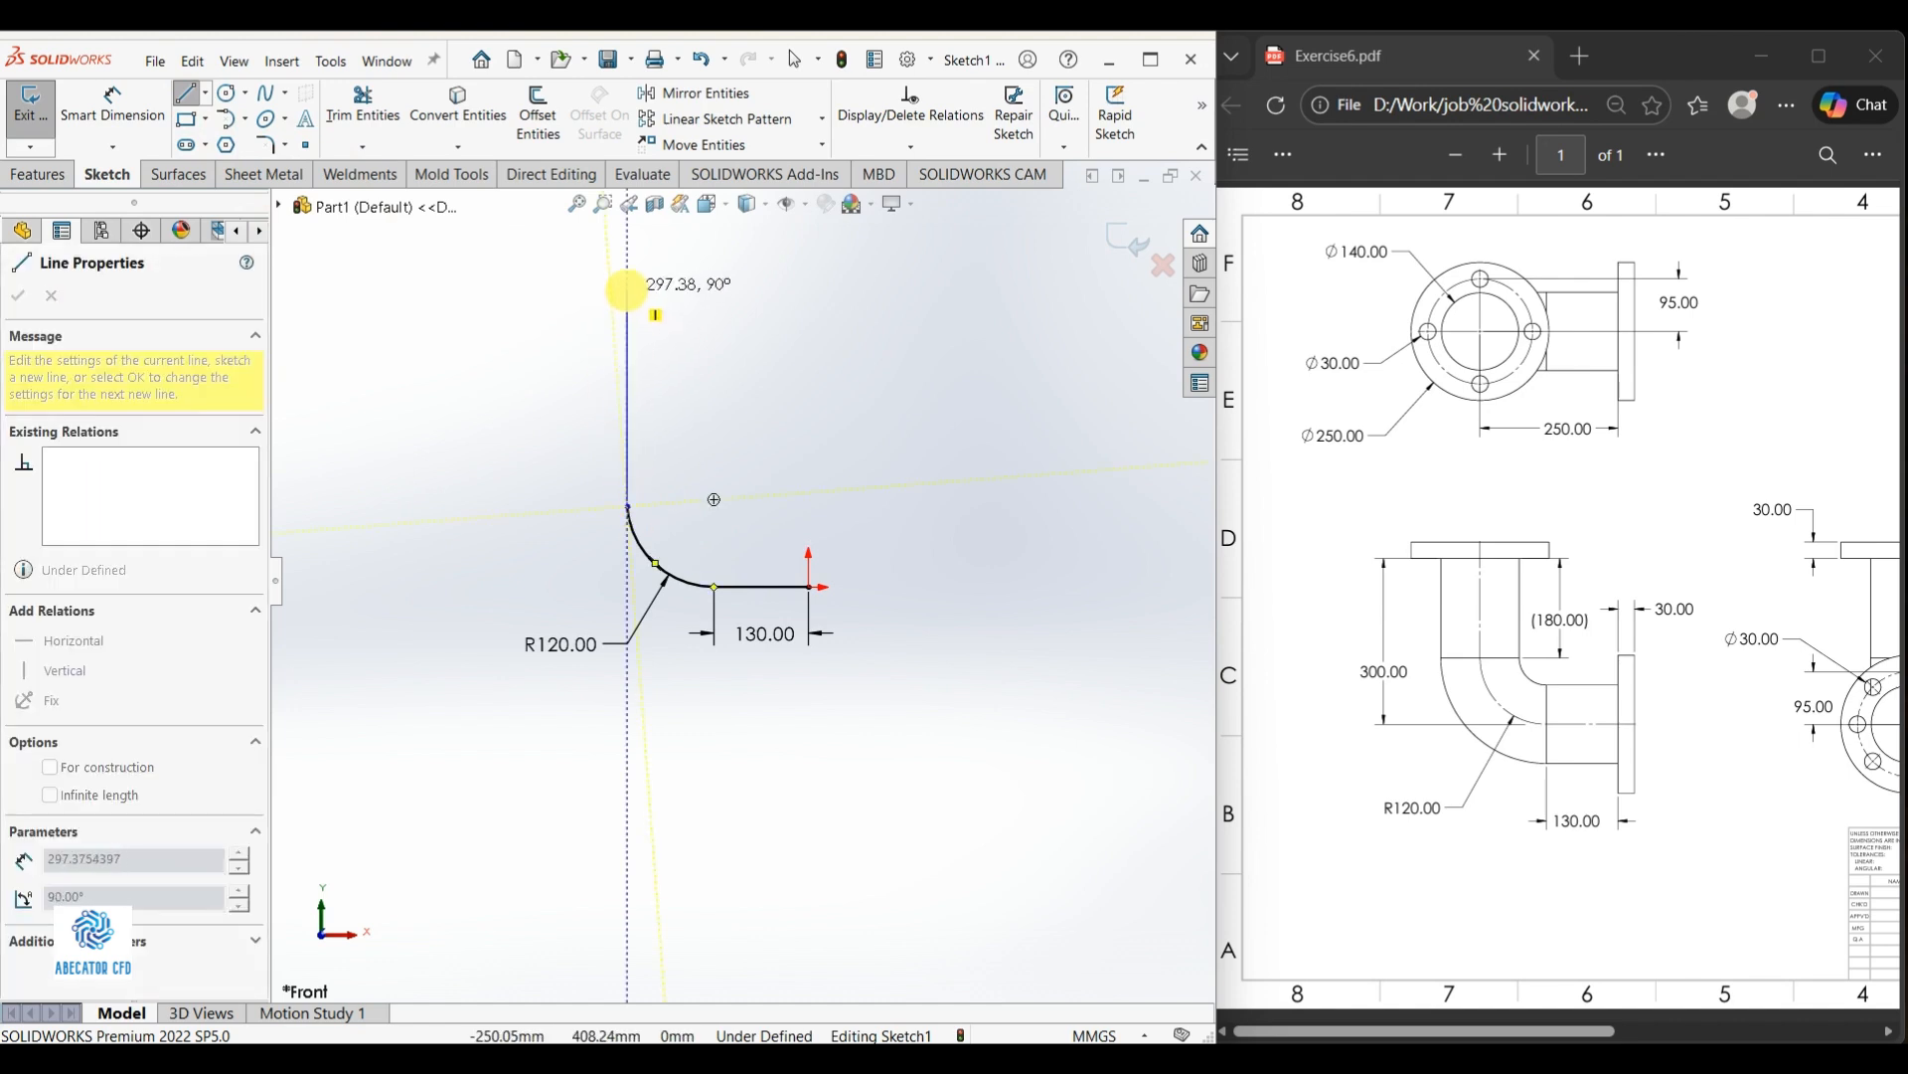
left_click(626, 283)
key("Escape")
scroll(706, 513, "up", 2)
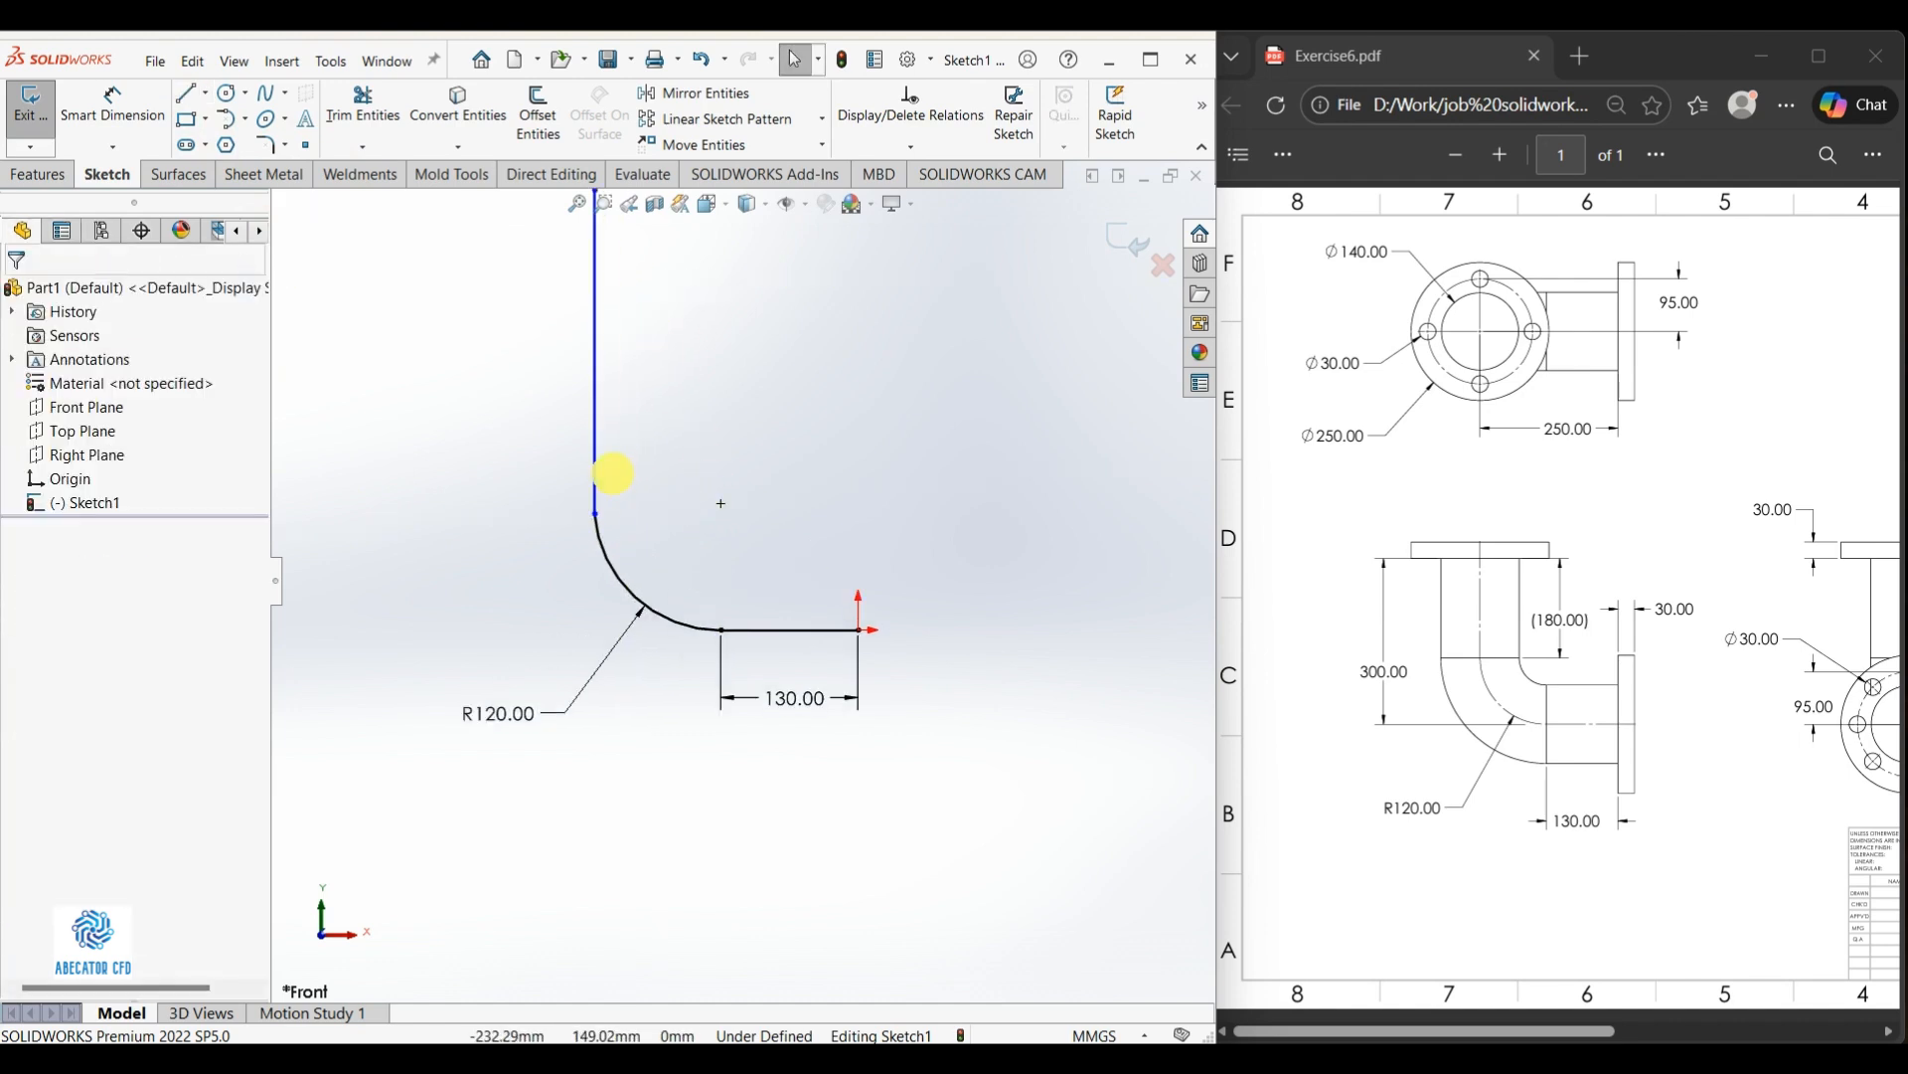
Make the vertical line and the arc tangent to each other
left_click(597, 467)
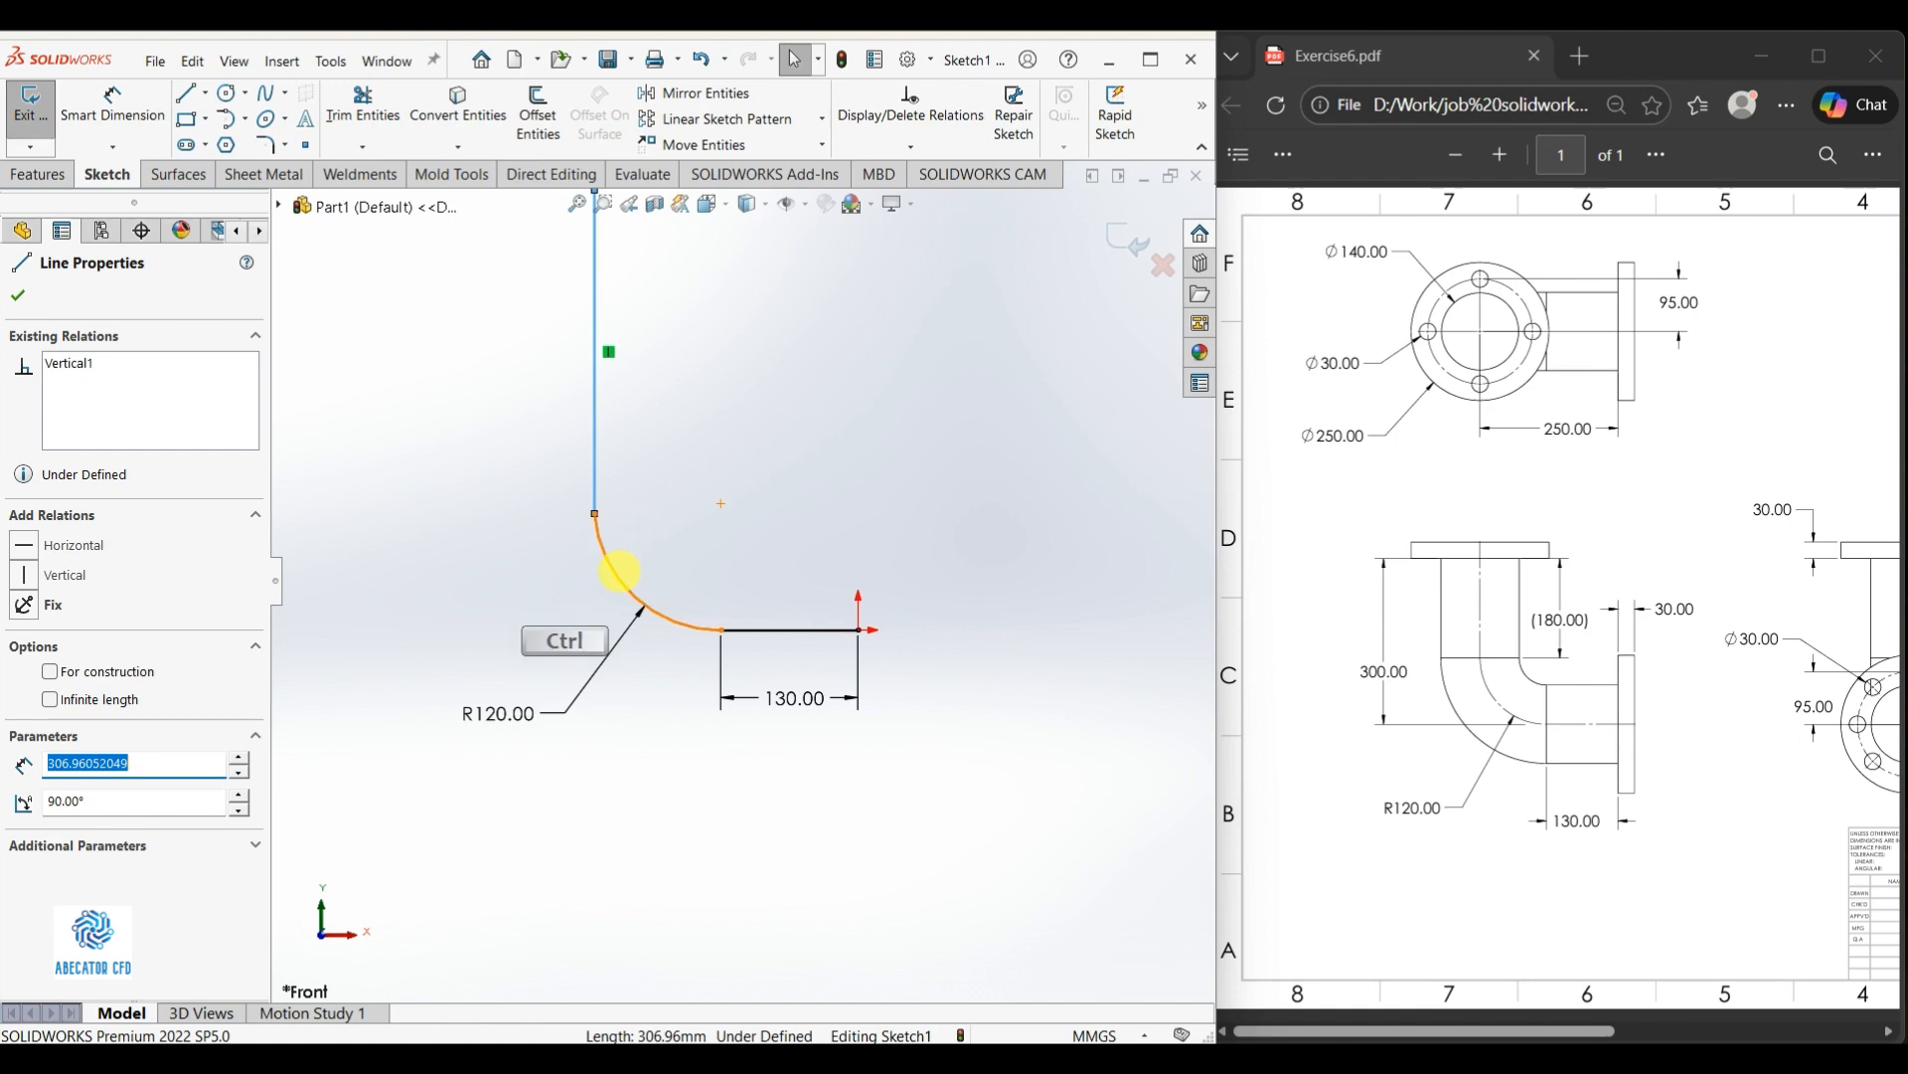
left_click(621, 569, "ctrl")
left_click(682, 478)
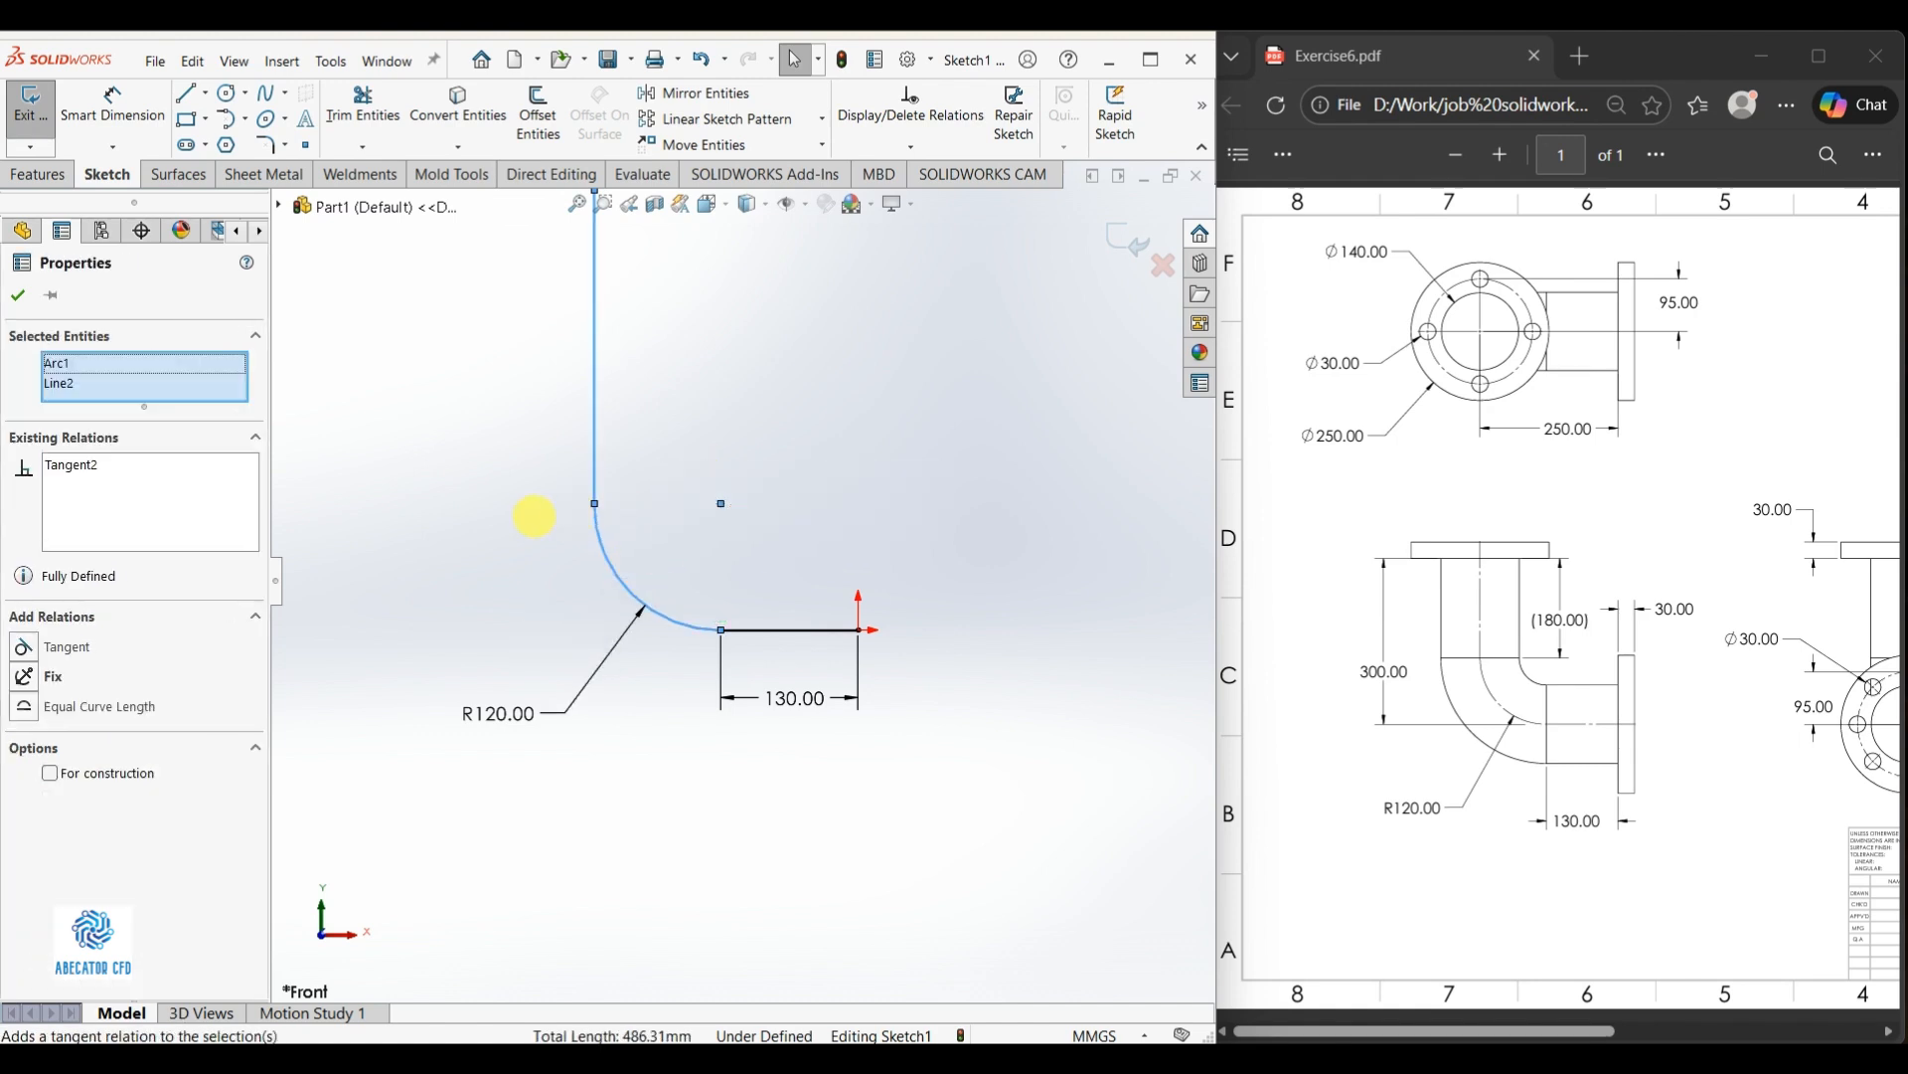
left_click(534, 517)
Dimension the vertical line's length to 180 mm
scroll(529, 520, "down", 4)
right_click_drag(528, 546, 547, 402)
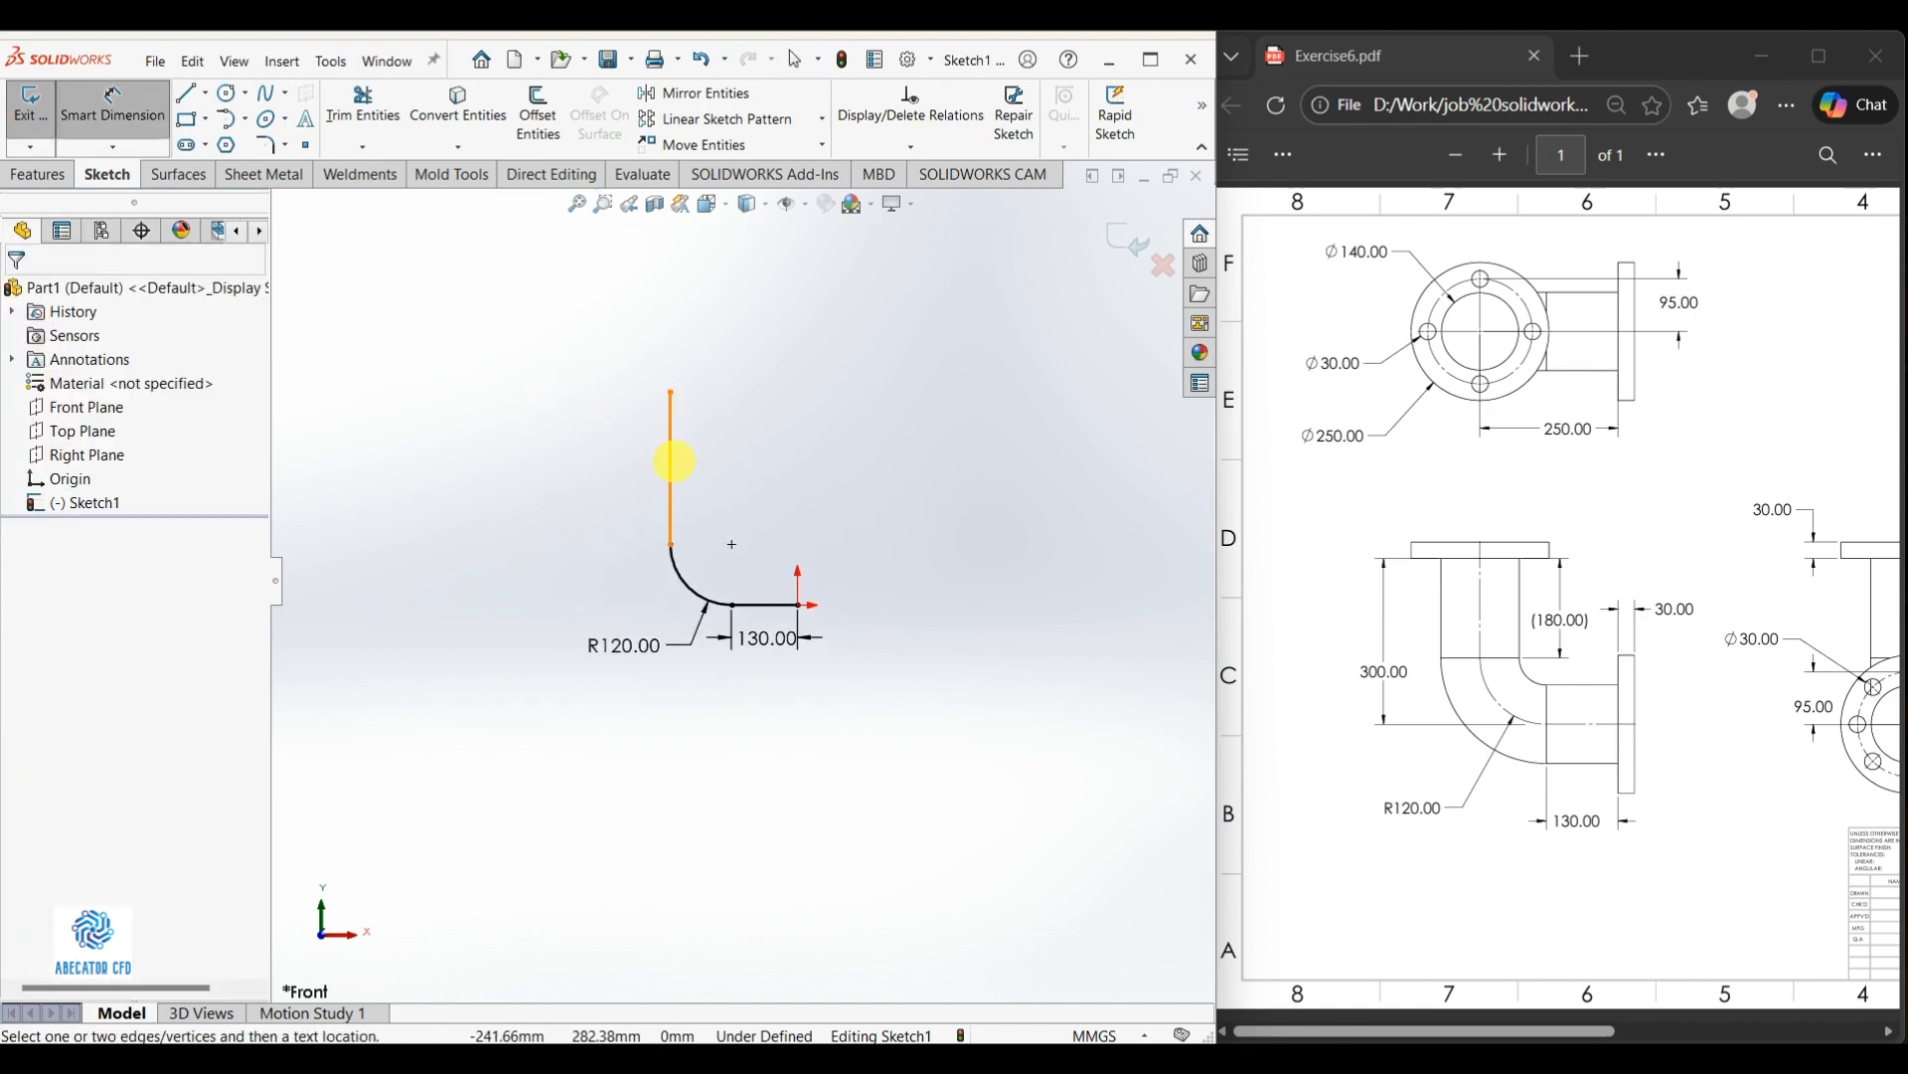
left_click(674, 460)
left_click(589, 472)
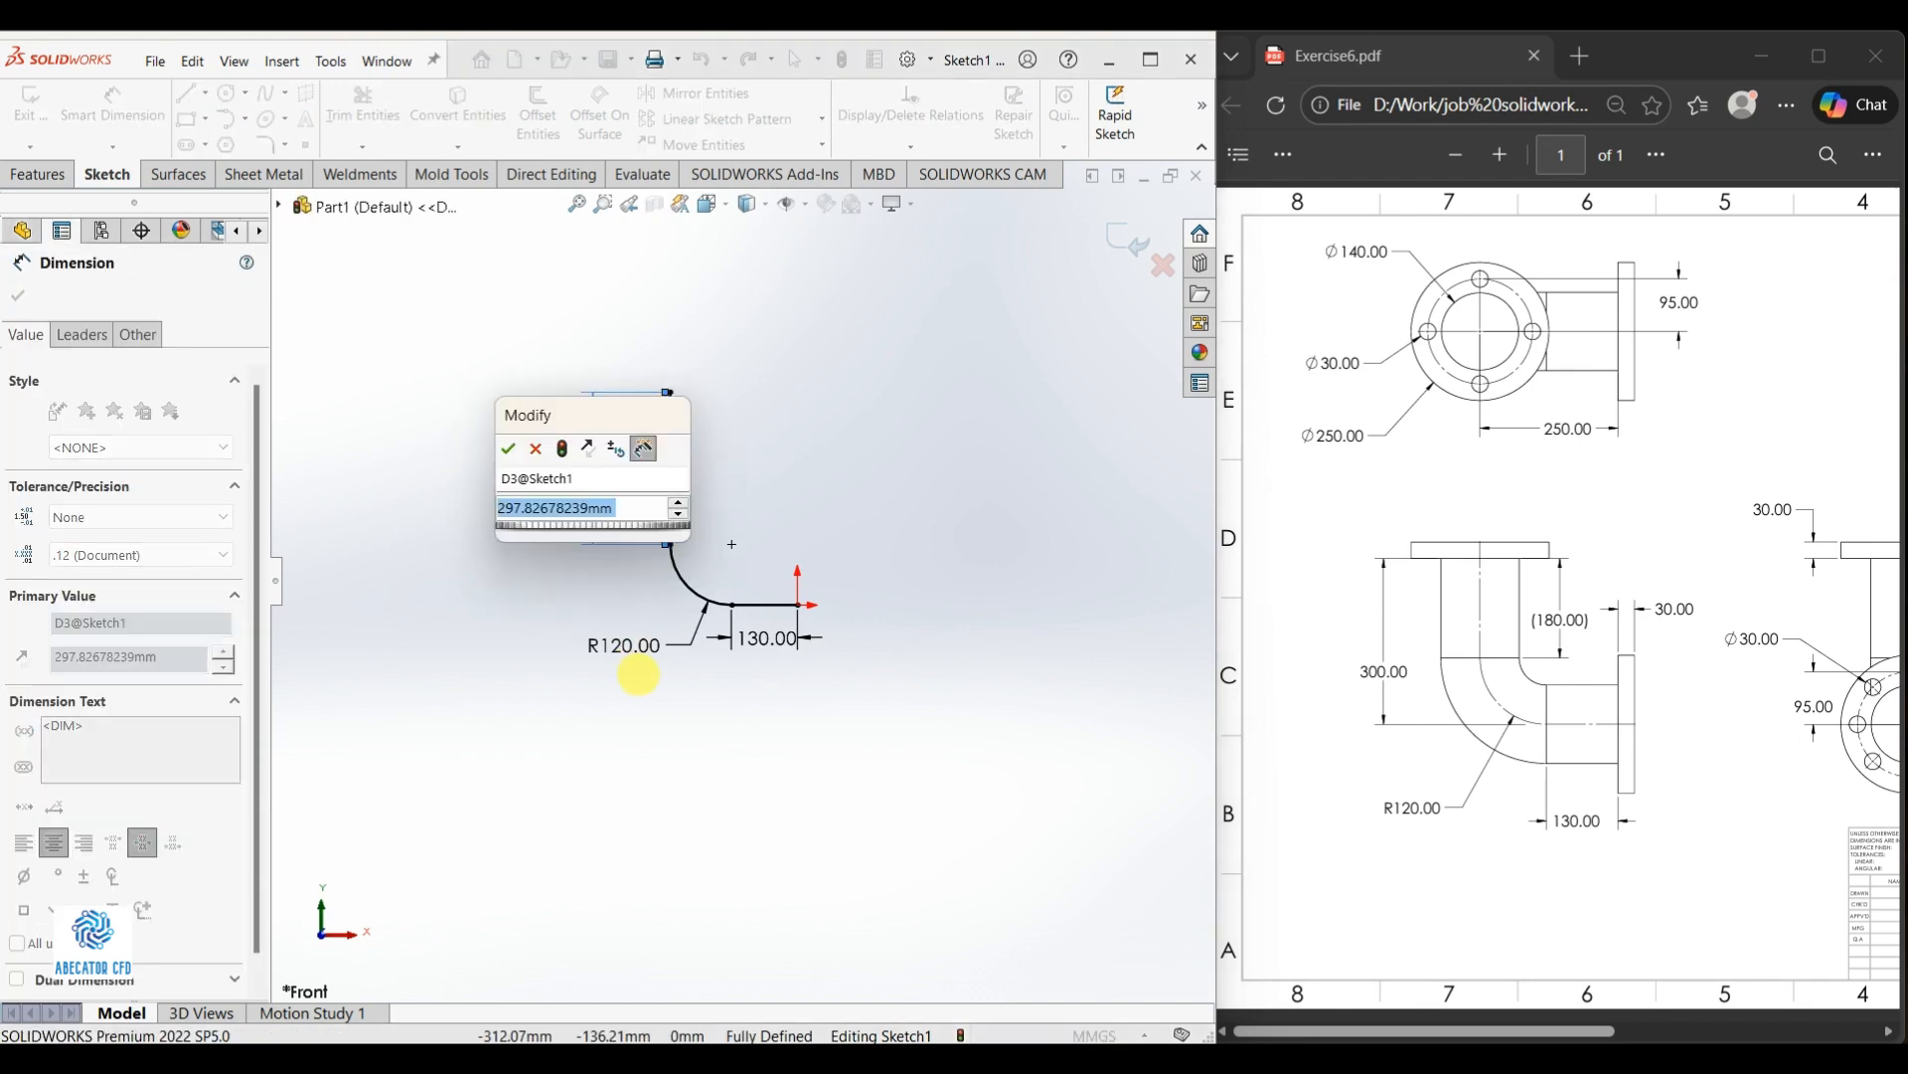
type("180")
key("Return")
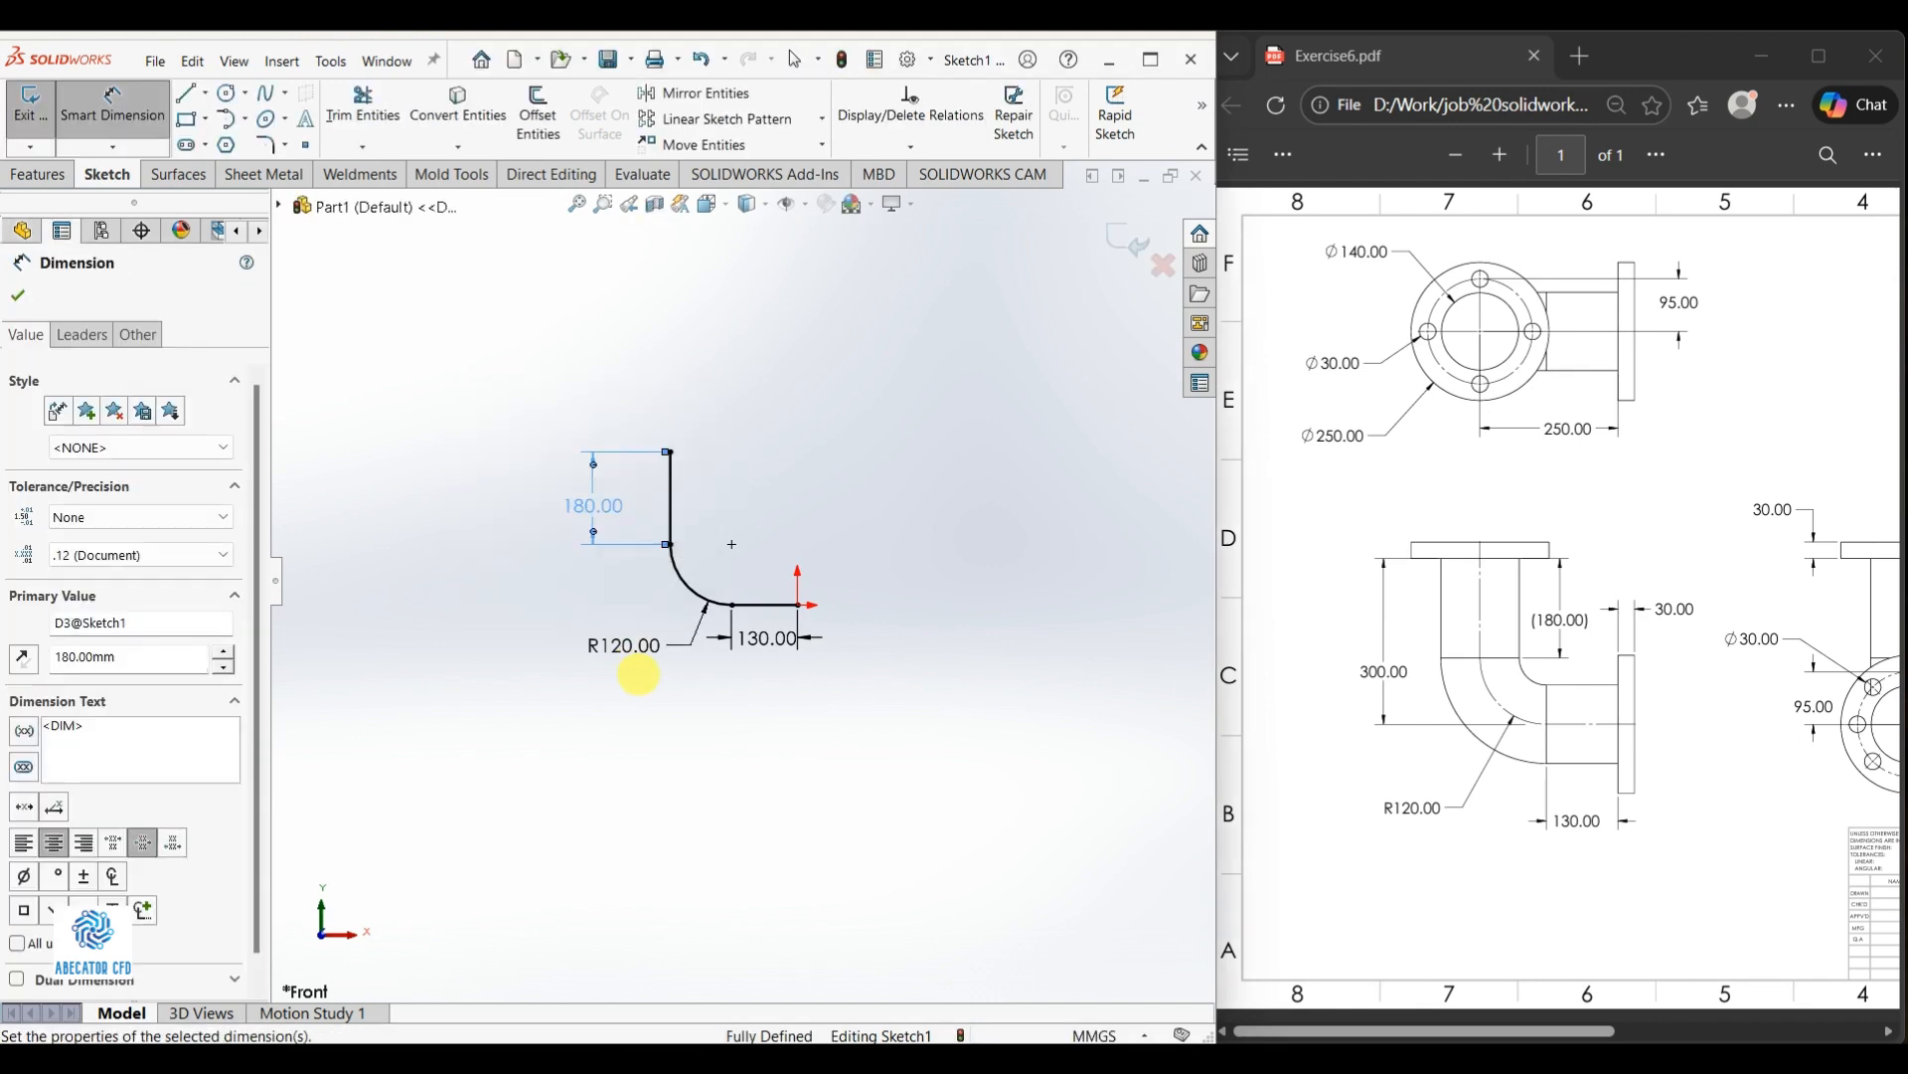
key("Escape")
Start a swept boss/base from the finished path sketch, using a circular profile
scroll(889, 592, "up", 3)
scroll(889, 590, "down", 4)
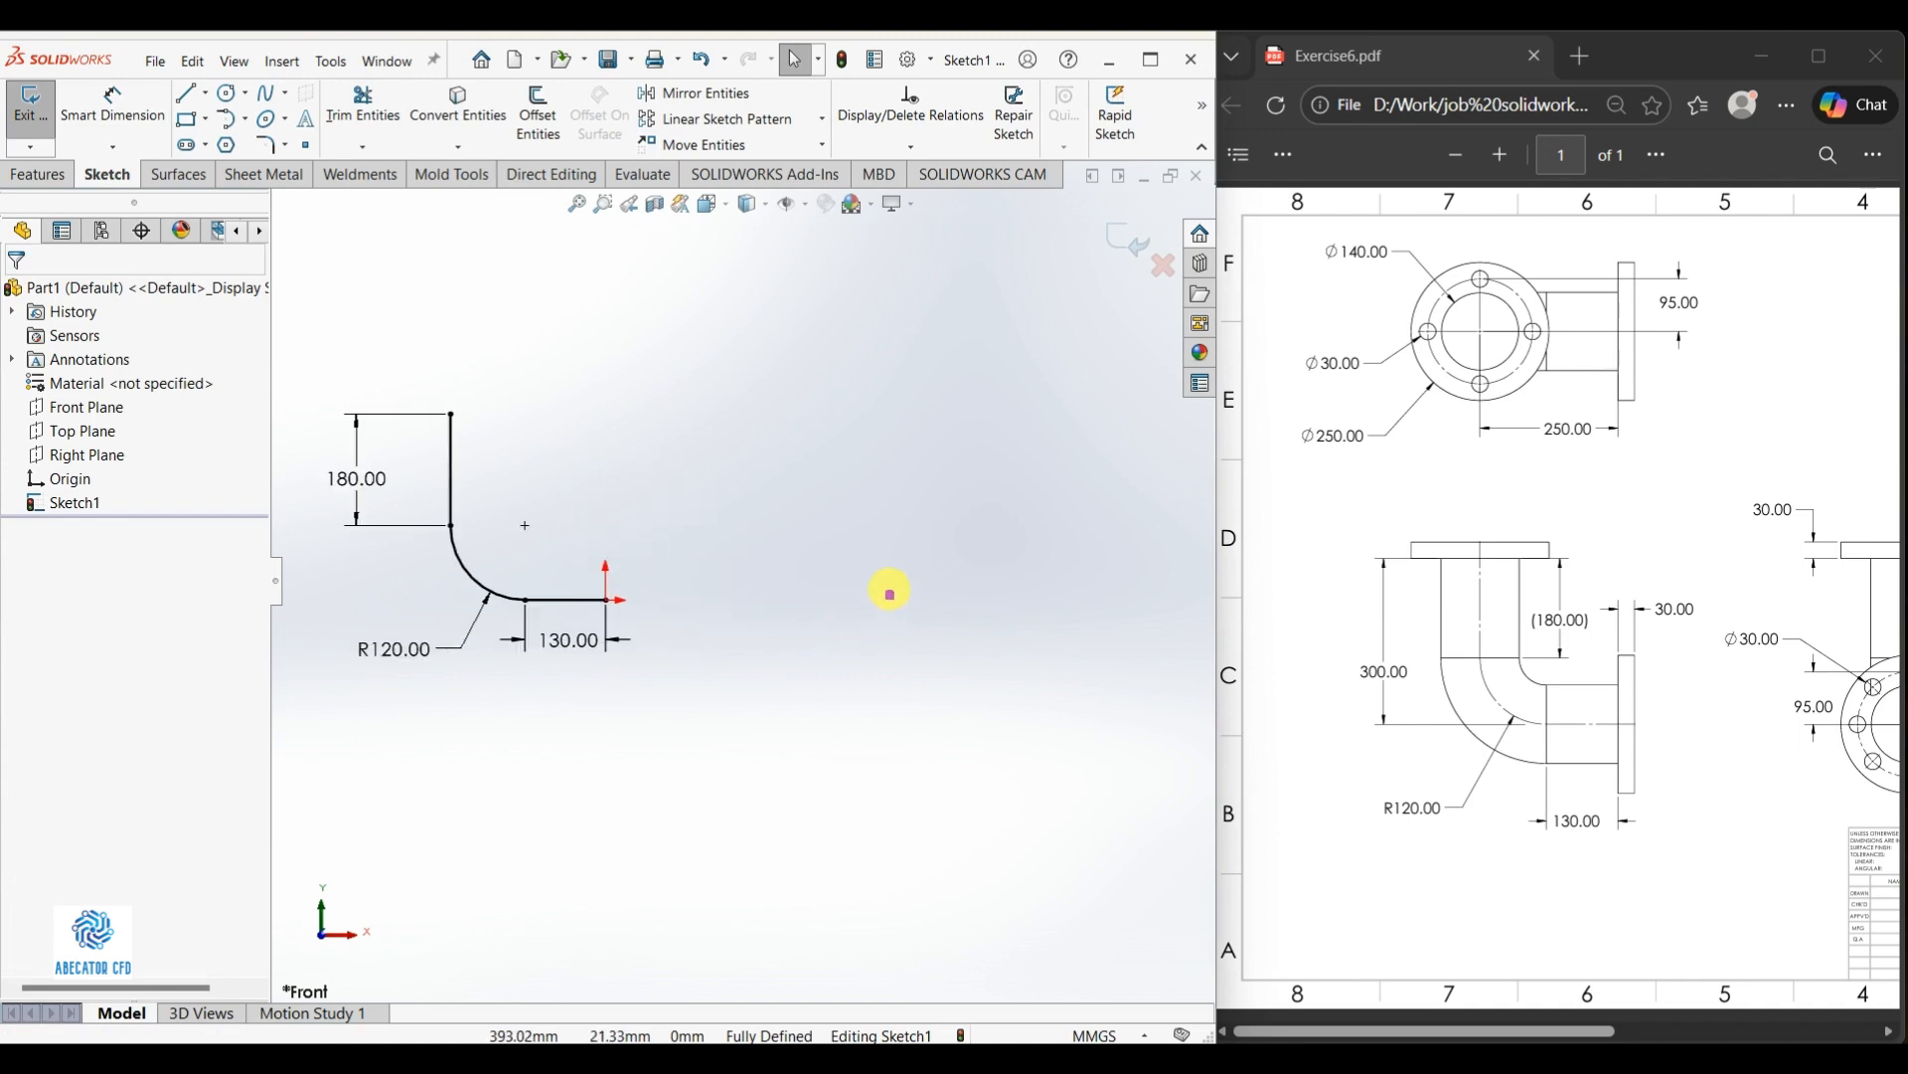
scroll(667, 597, "up", 2)
scroll(695, 567, "down", 4)
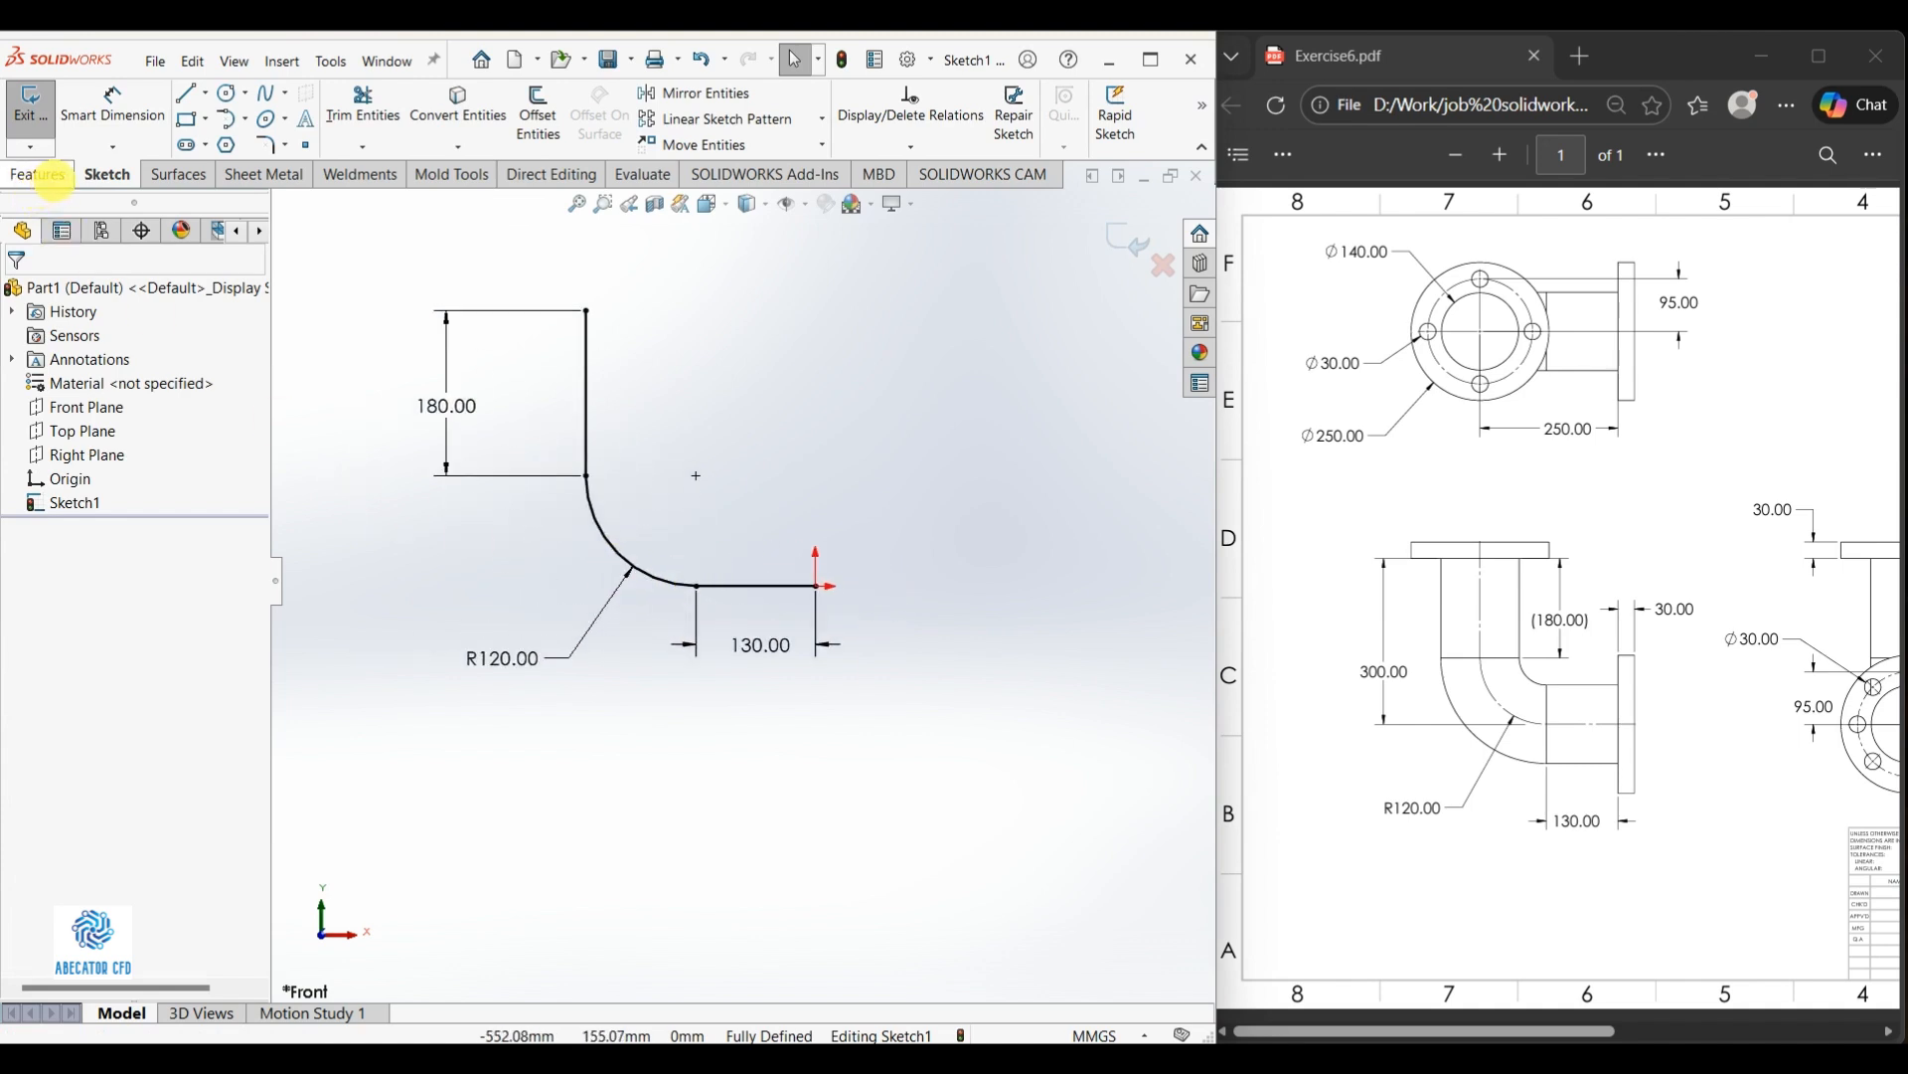
left_click(44, 175)
left_click(214, 92)
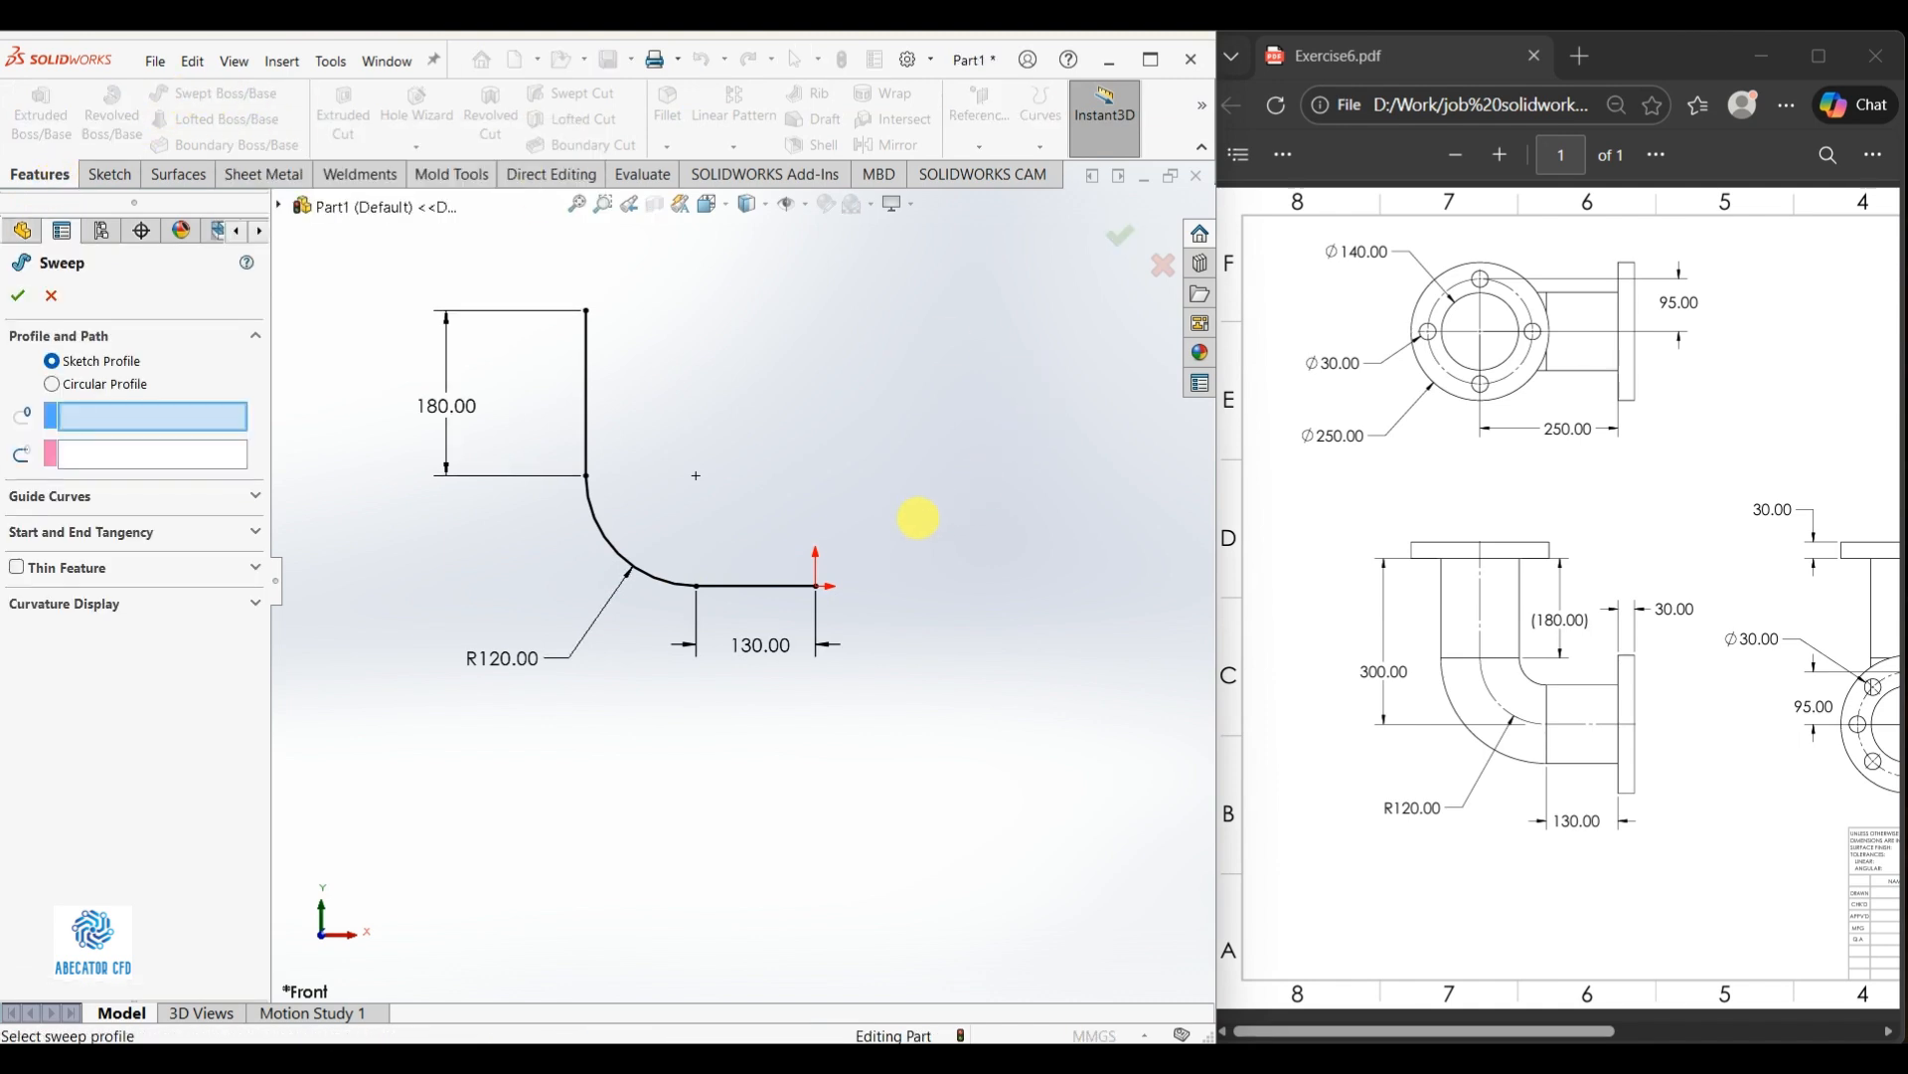
mouse_move(918, 517)
middle_mouse_down()
mouse_move(758, 587)
mouse_move(810, 585)
middle_mouse_up()
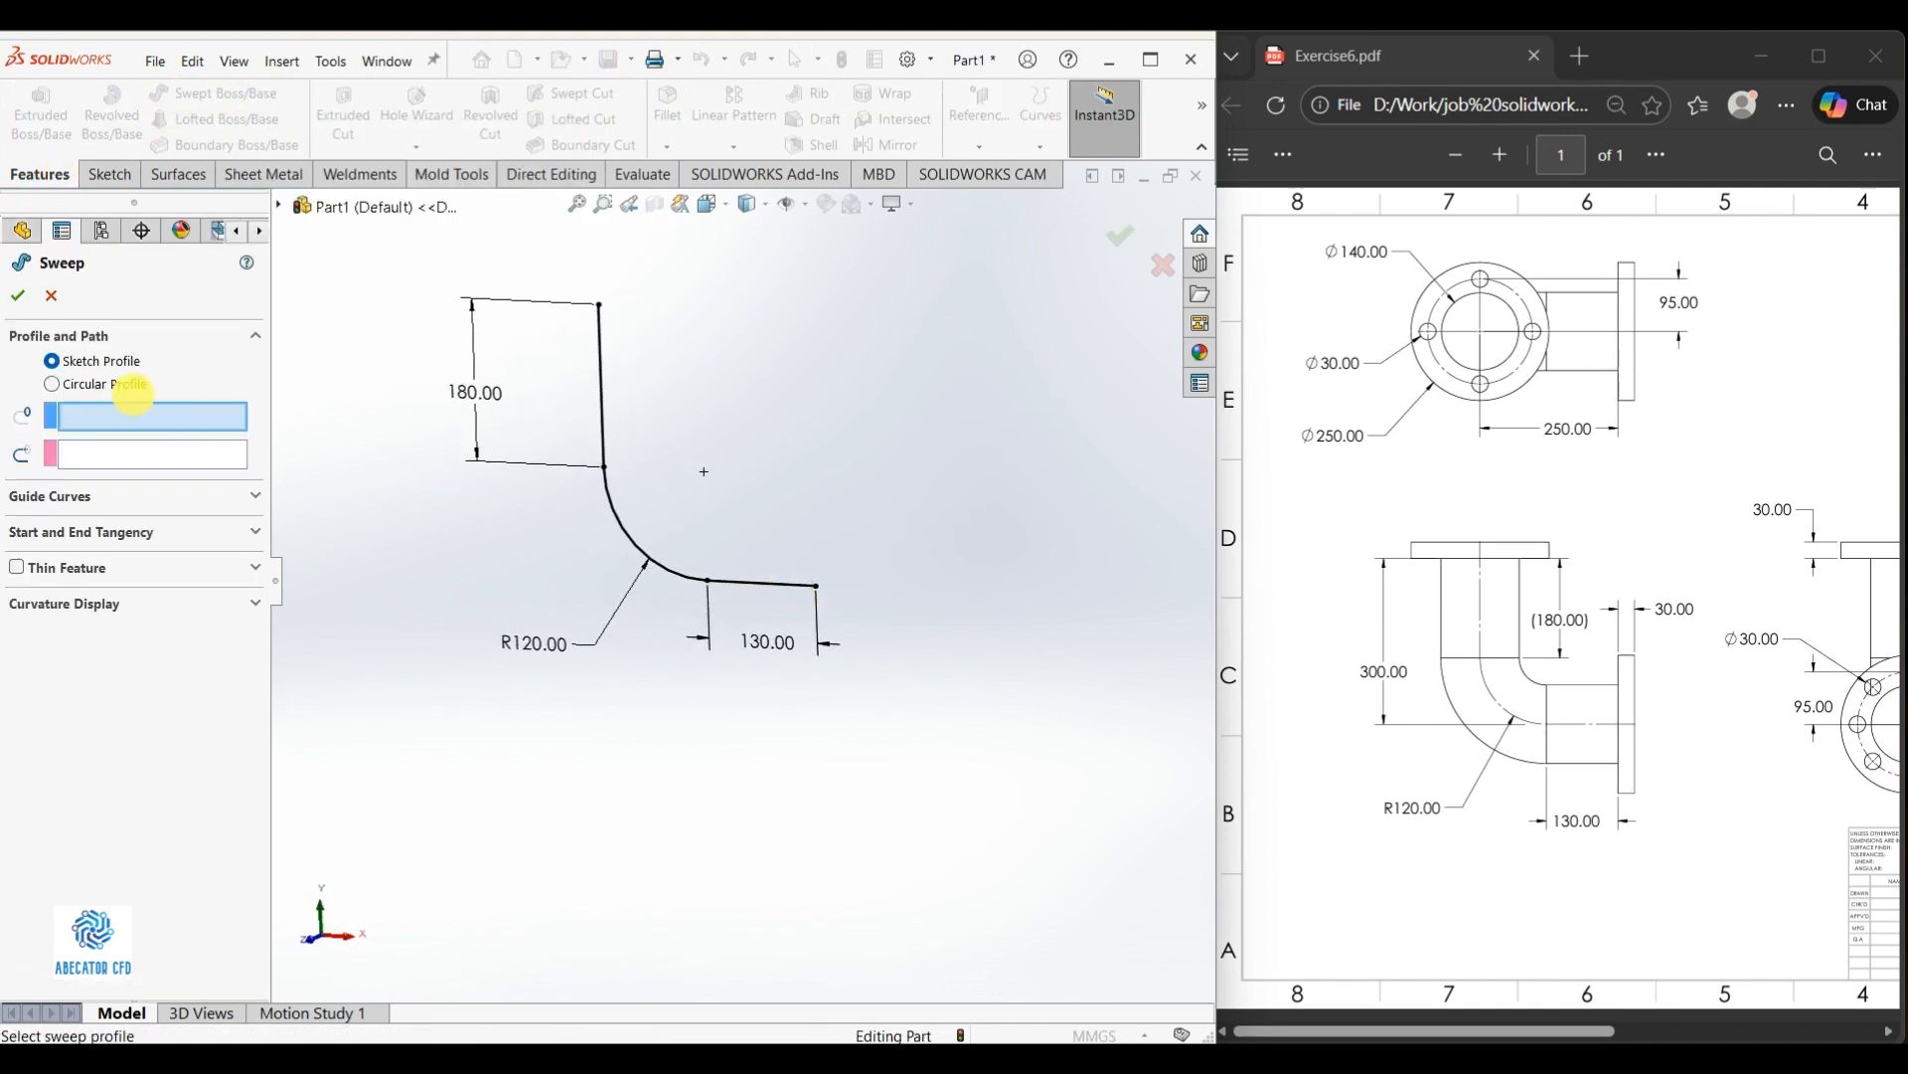
left_click(129, 384)
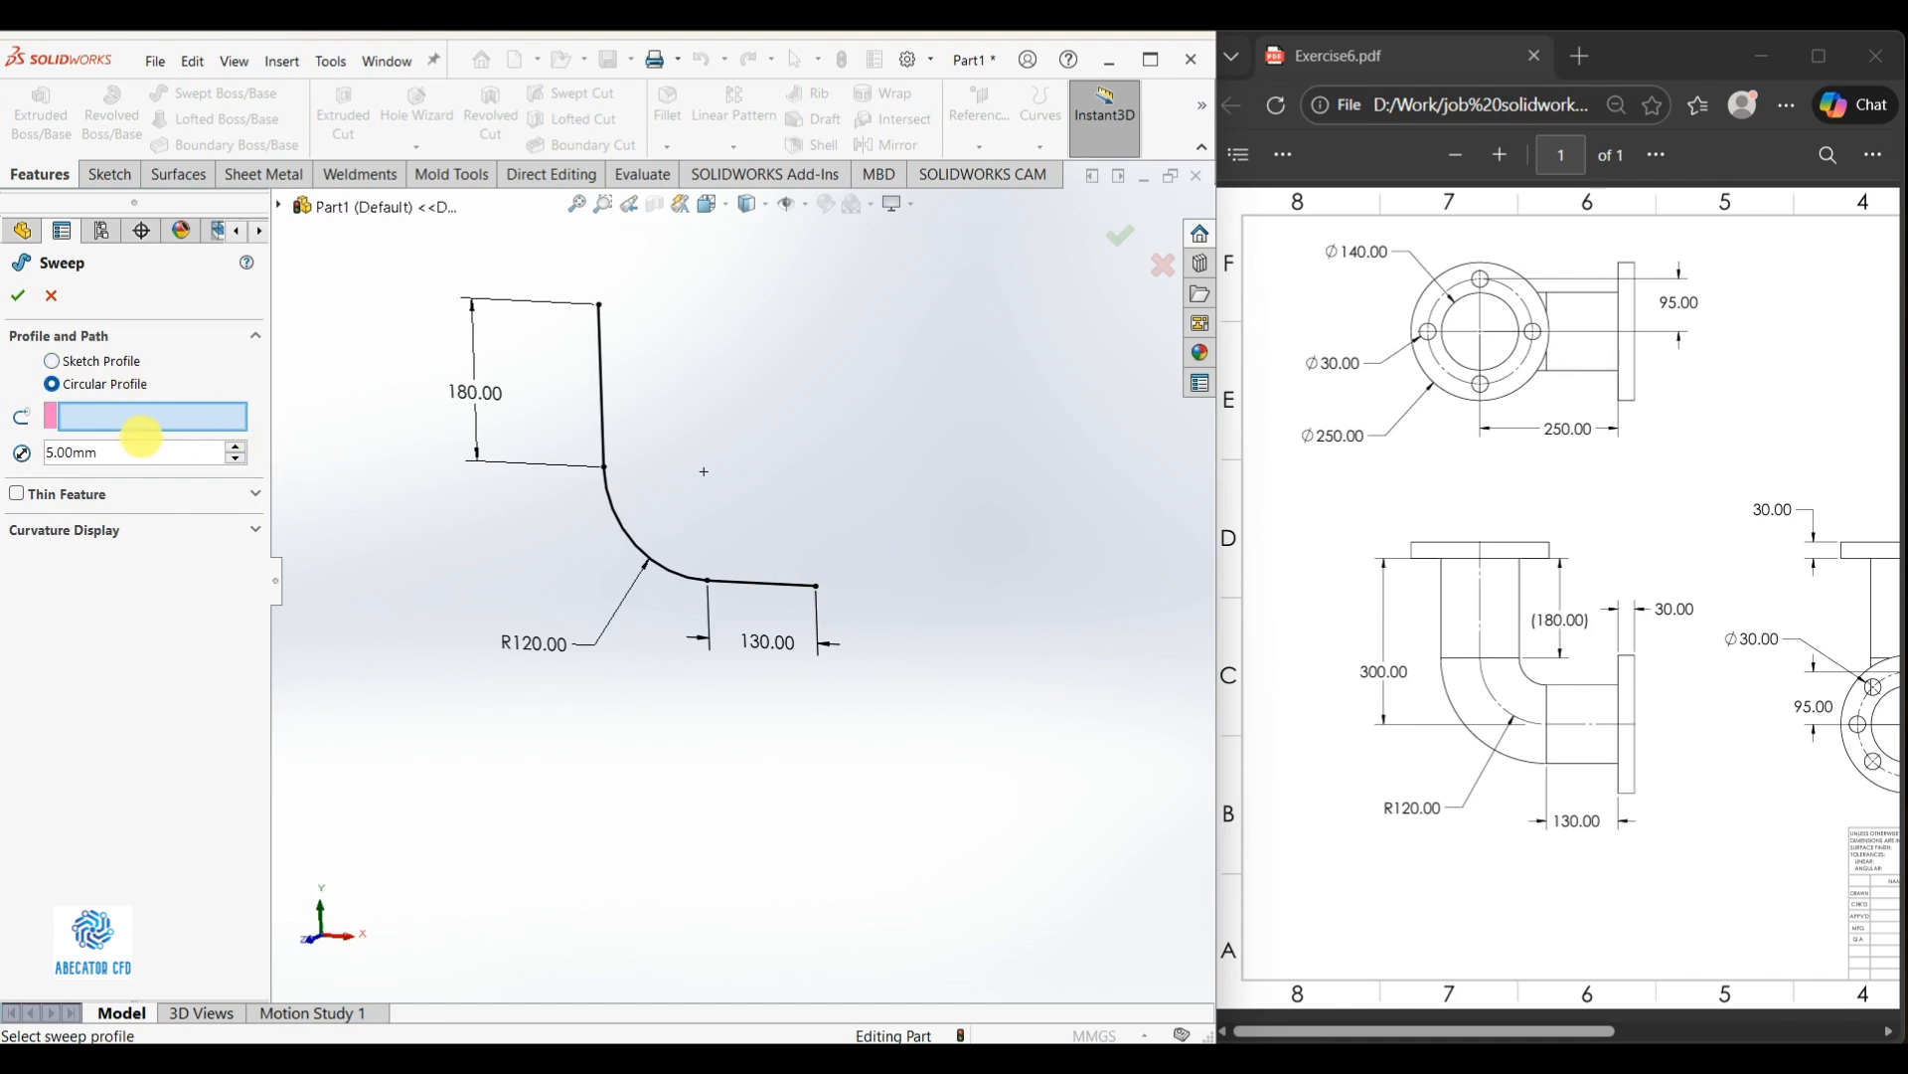
Set the diameter of the sweep's circular profile to 140 mm
middle_click_drag(457, 488, 969, 617)
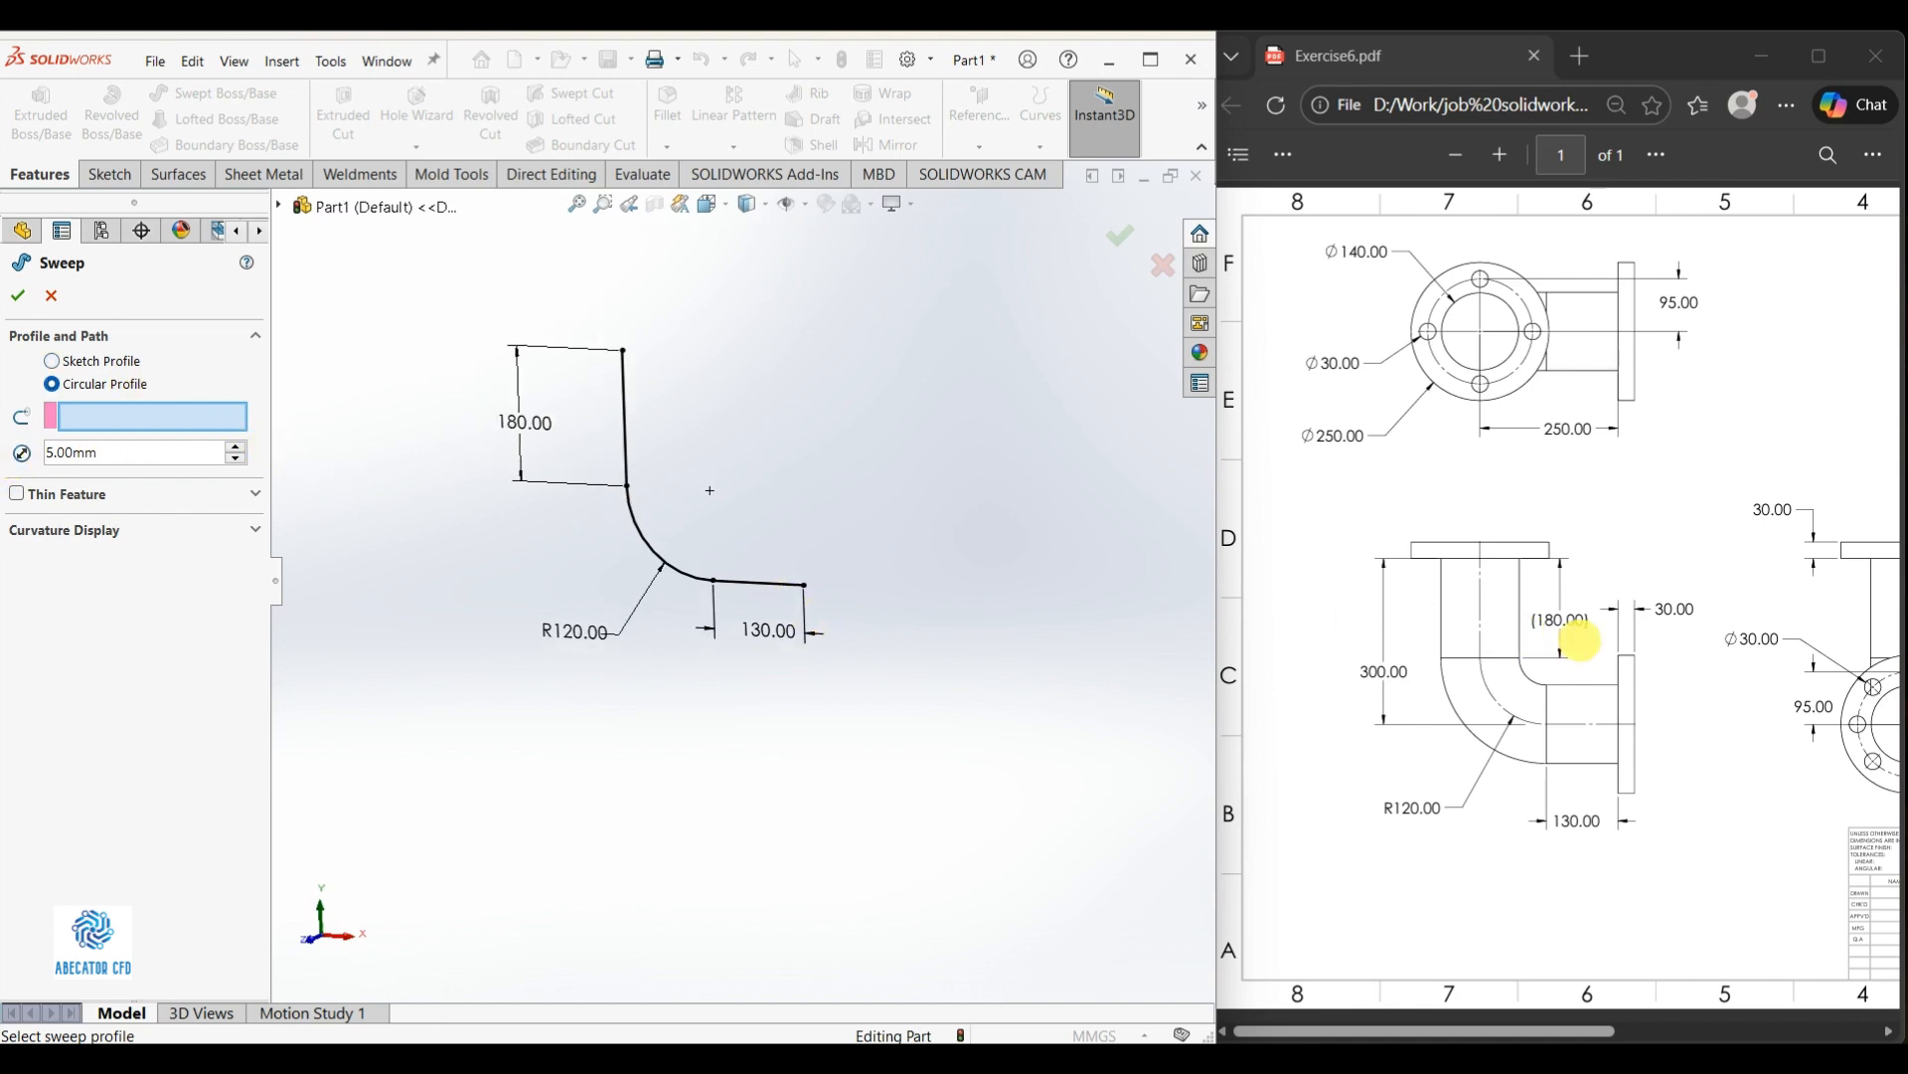
scroll(1581, 640, "down", 3, "ctrl")
scroll(1700, 656, "up", 2, "ctrl")
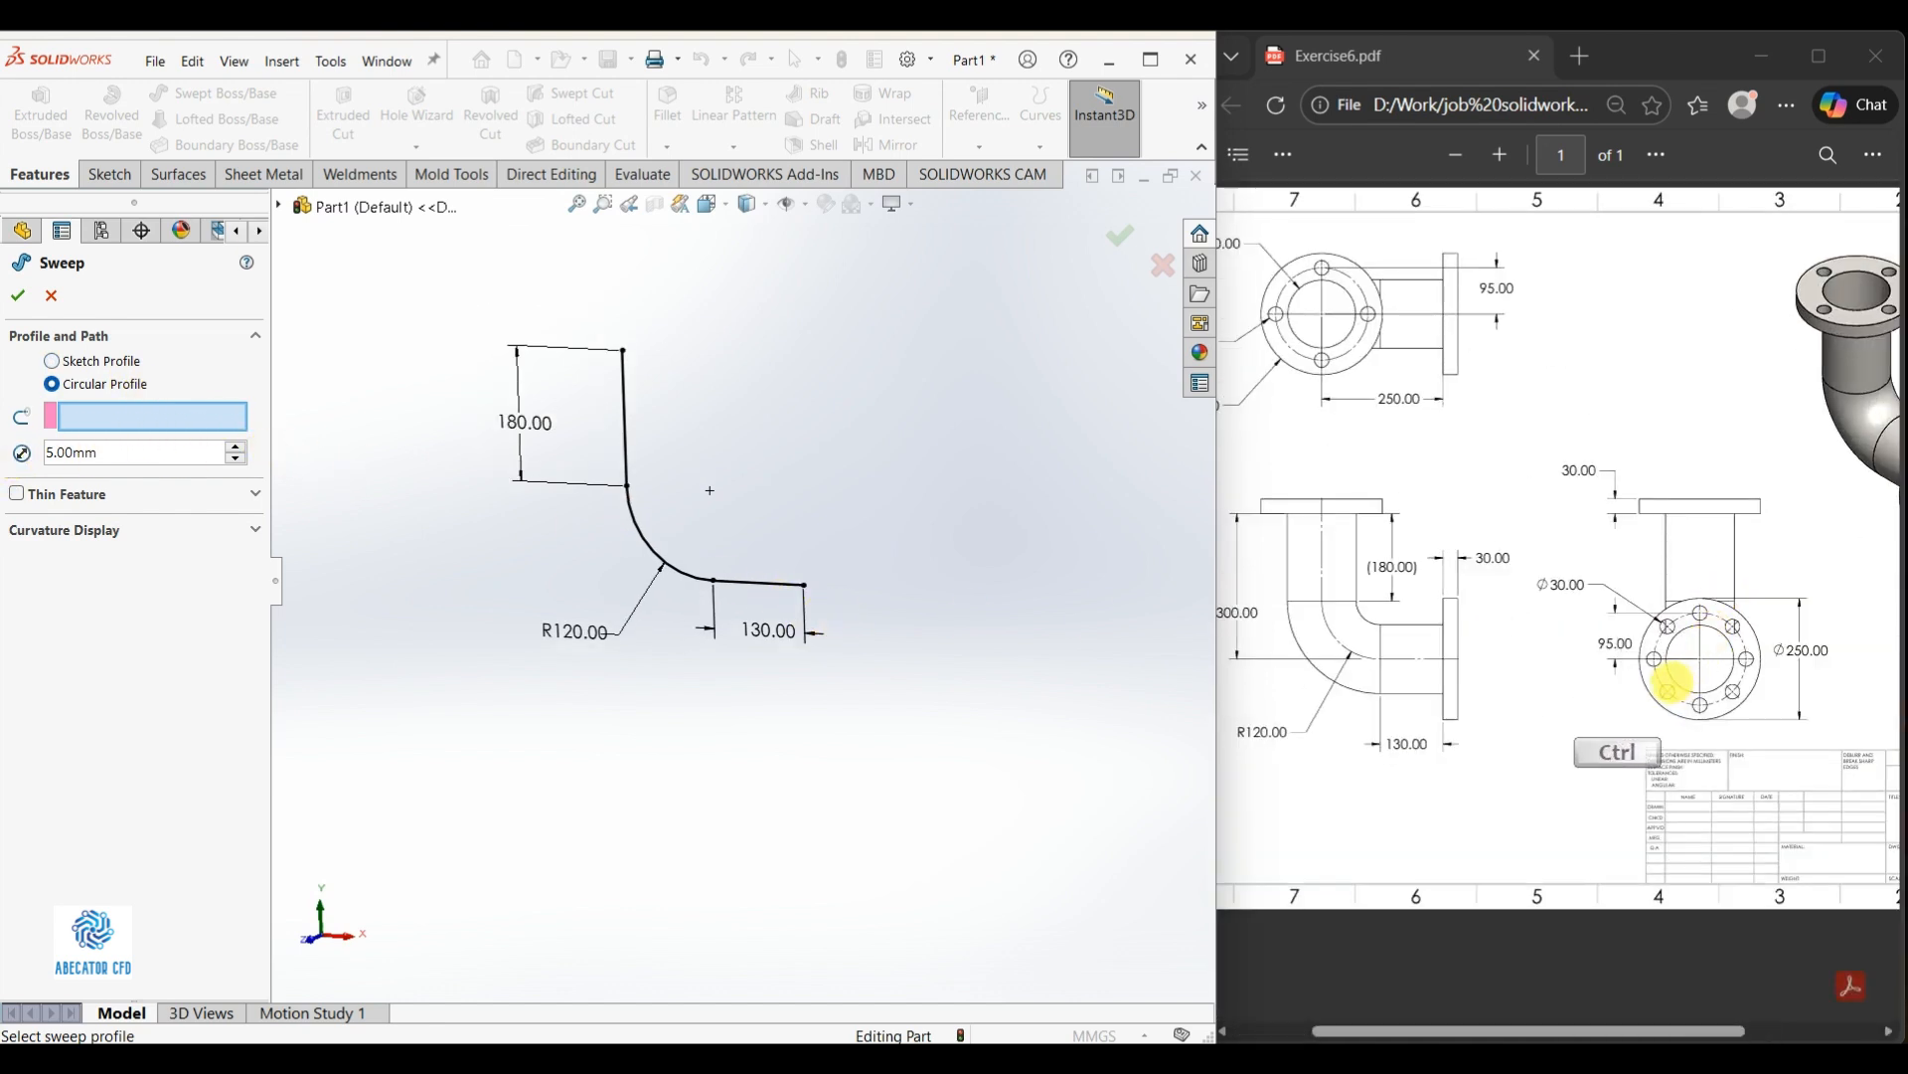
scroll(1313, 426, "down", 2, "ctrl")
scroll(1322, 296, "down", 2, "ctrl")
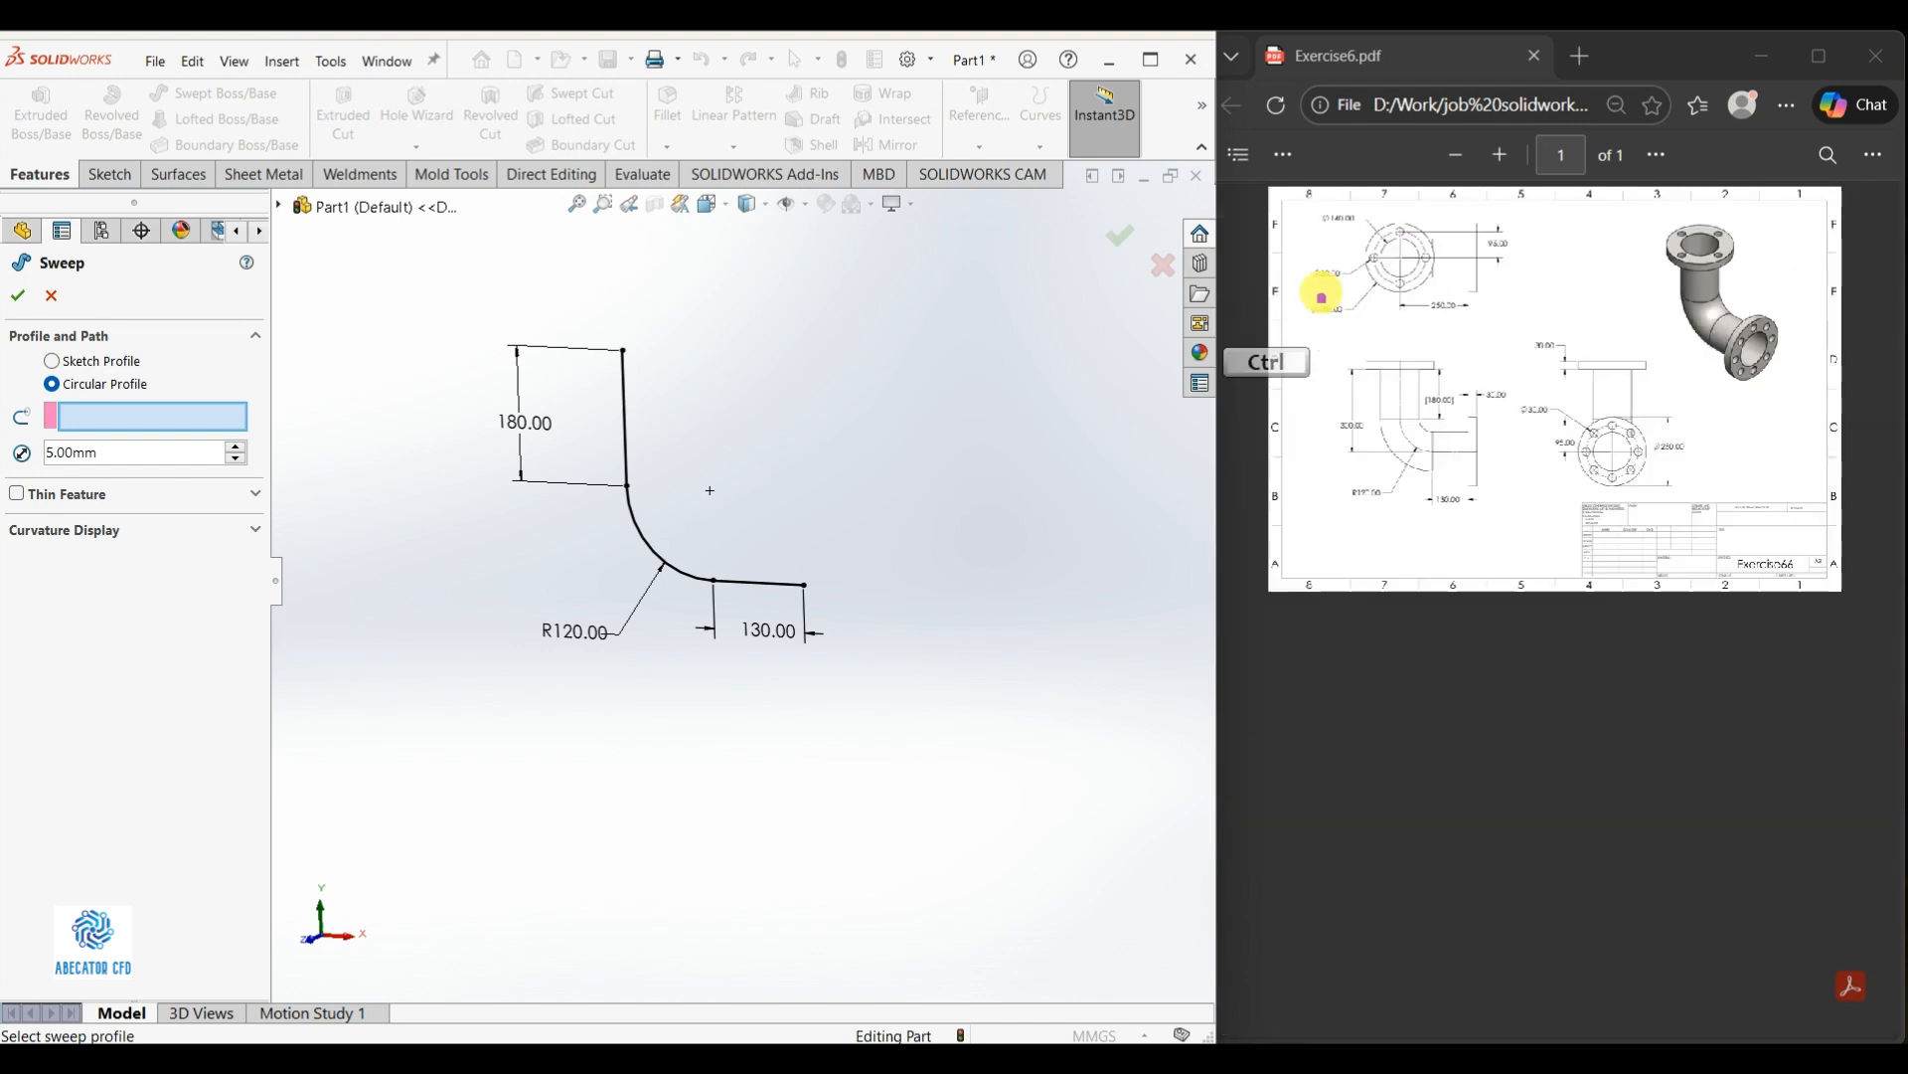
scroll(1322, 296, "up", 3, "ctrl")
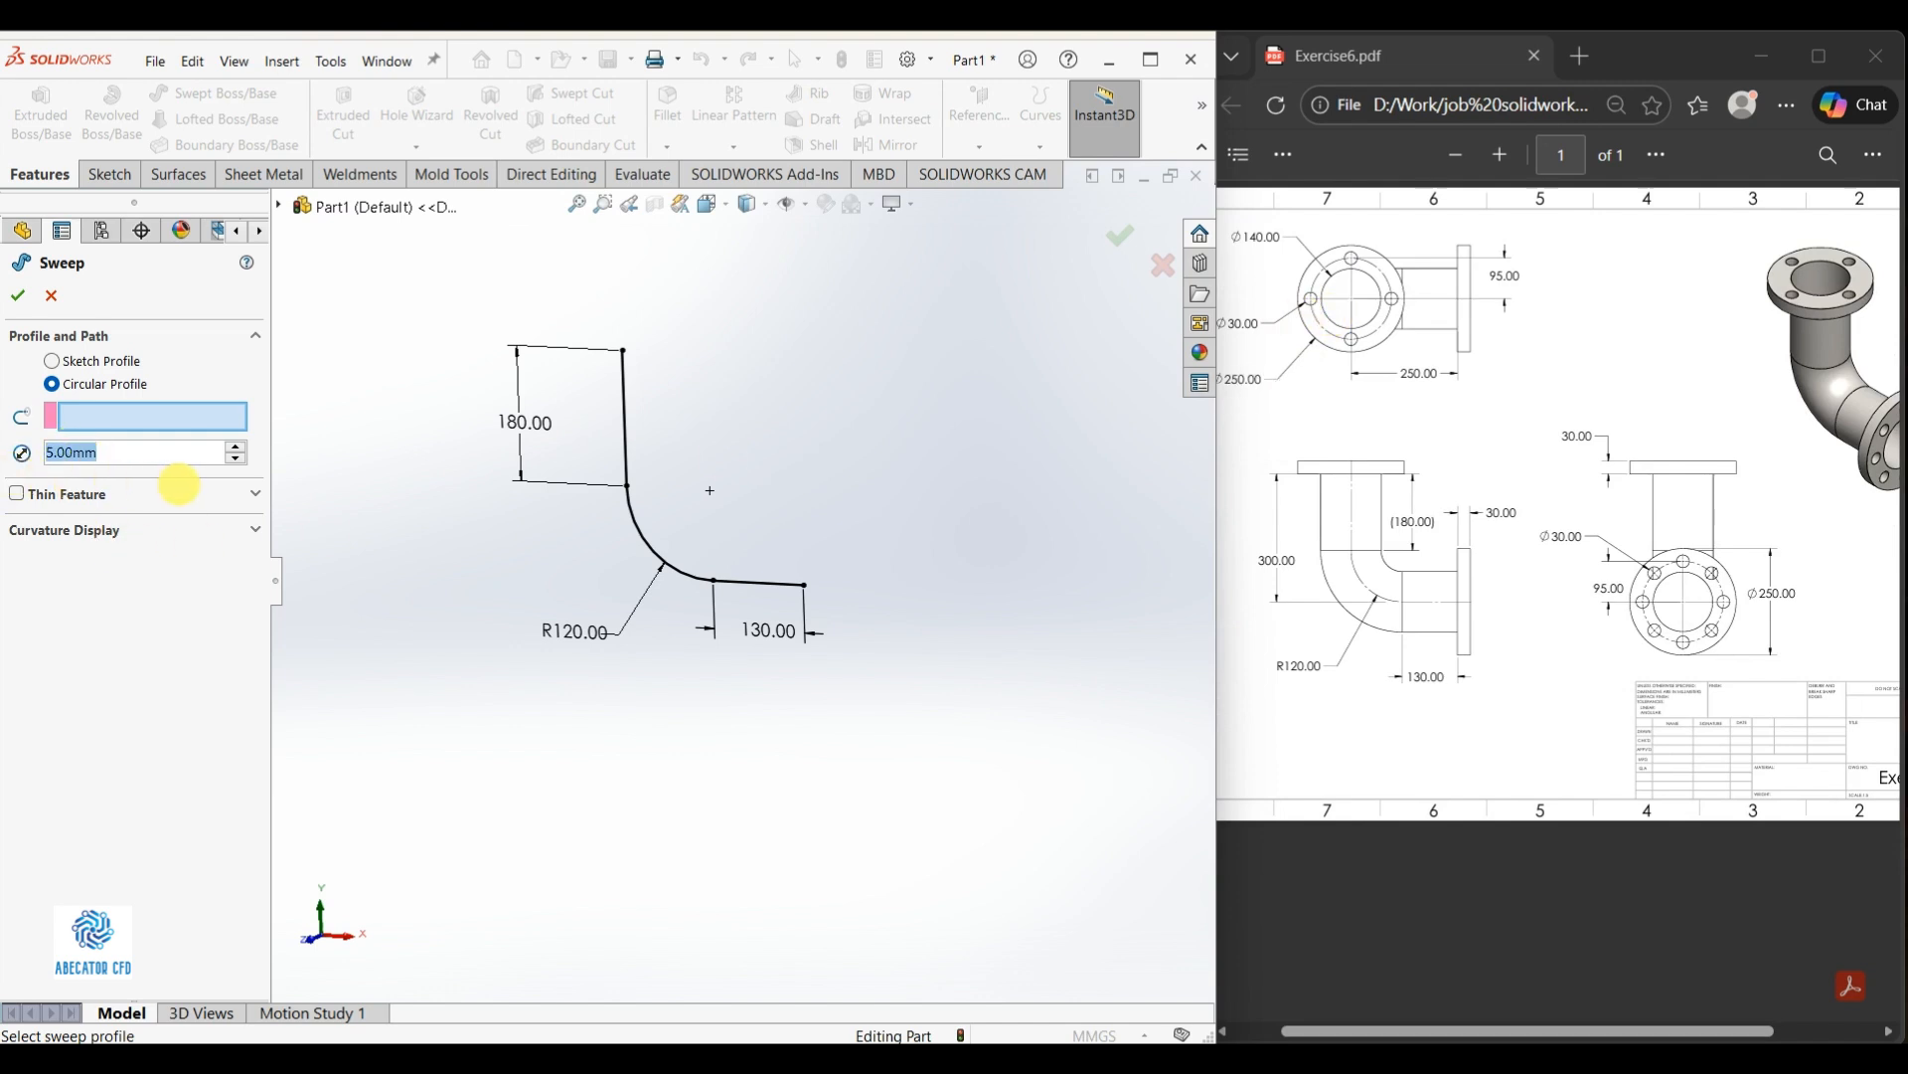
type("140")
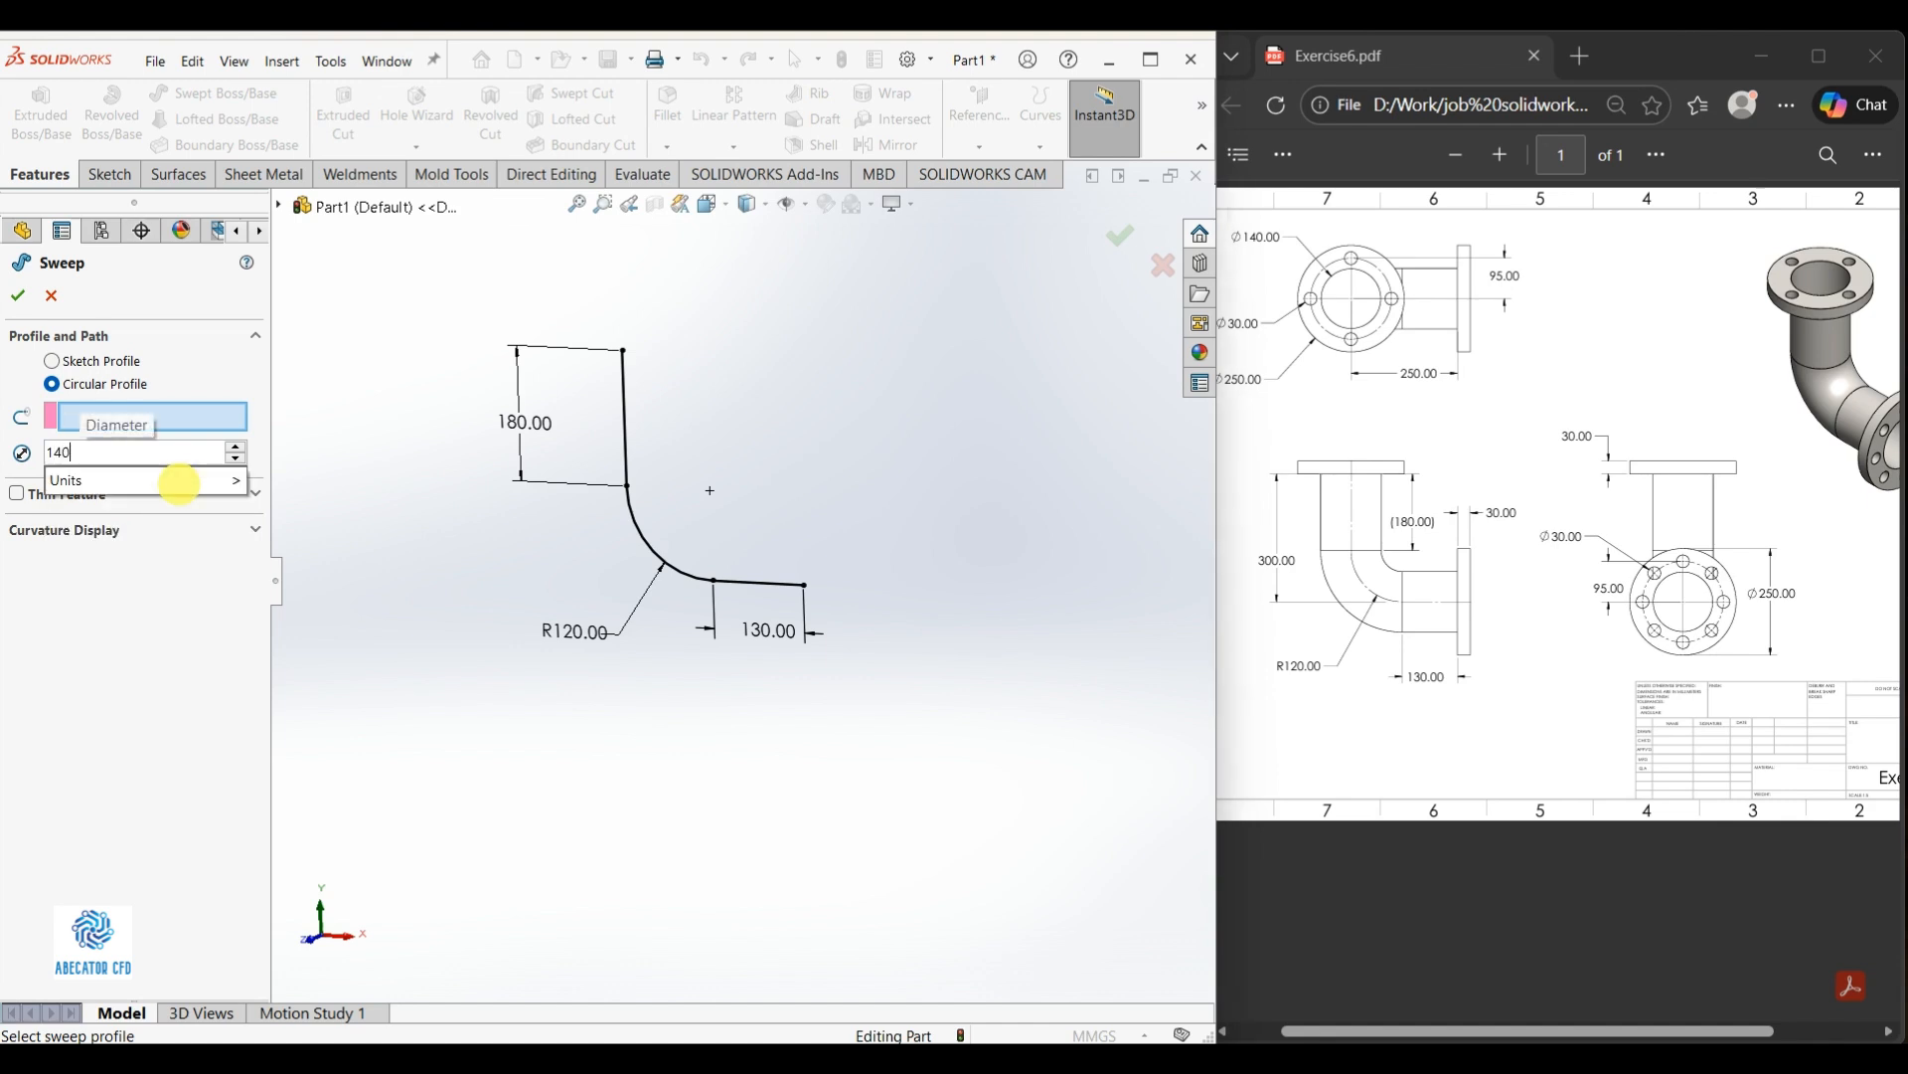
key("Return")
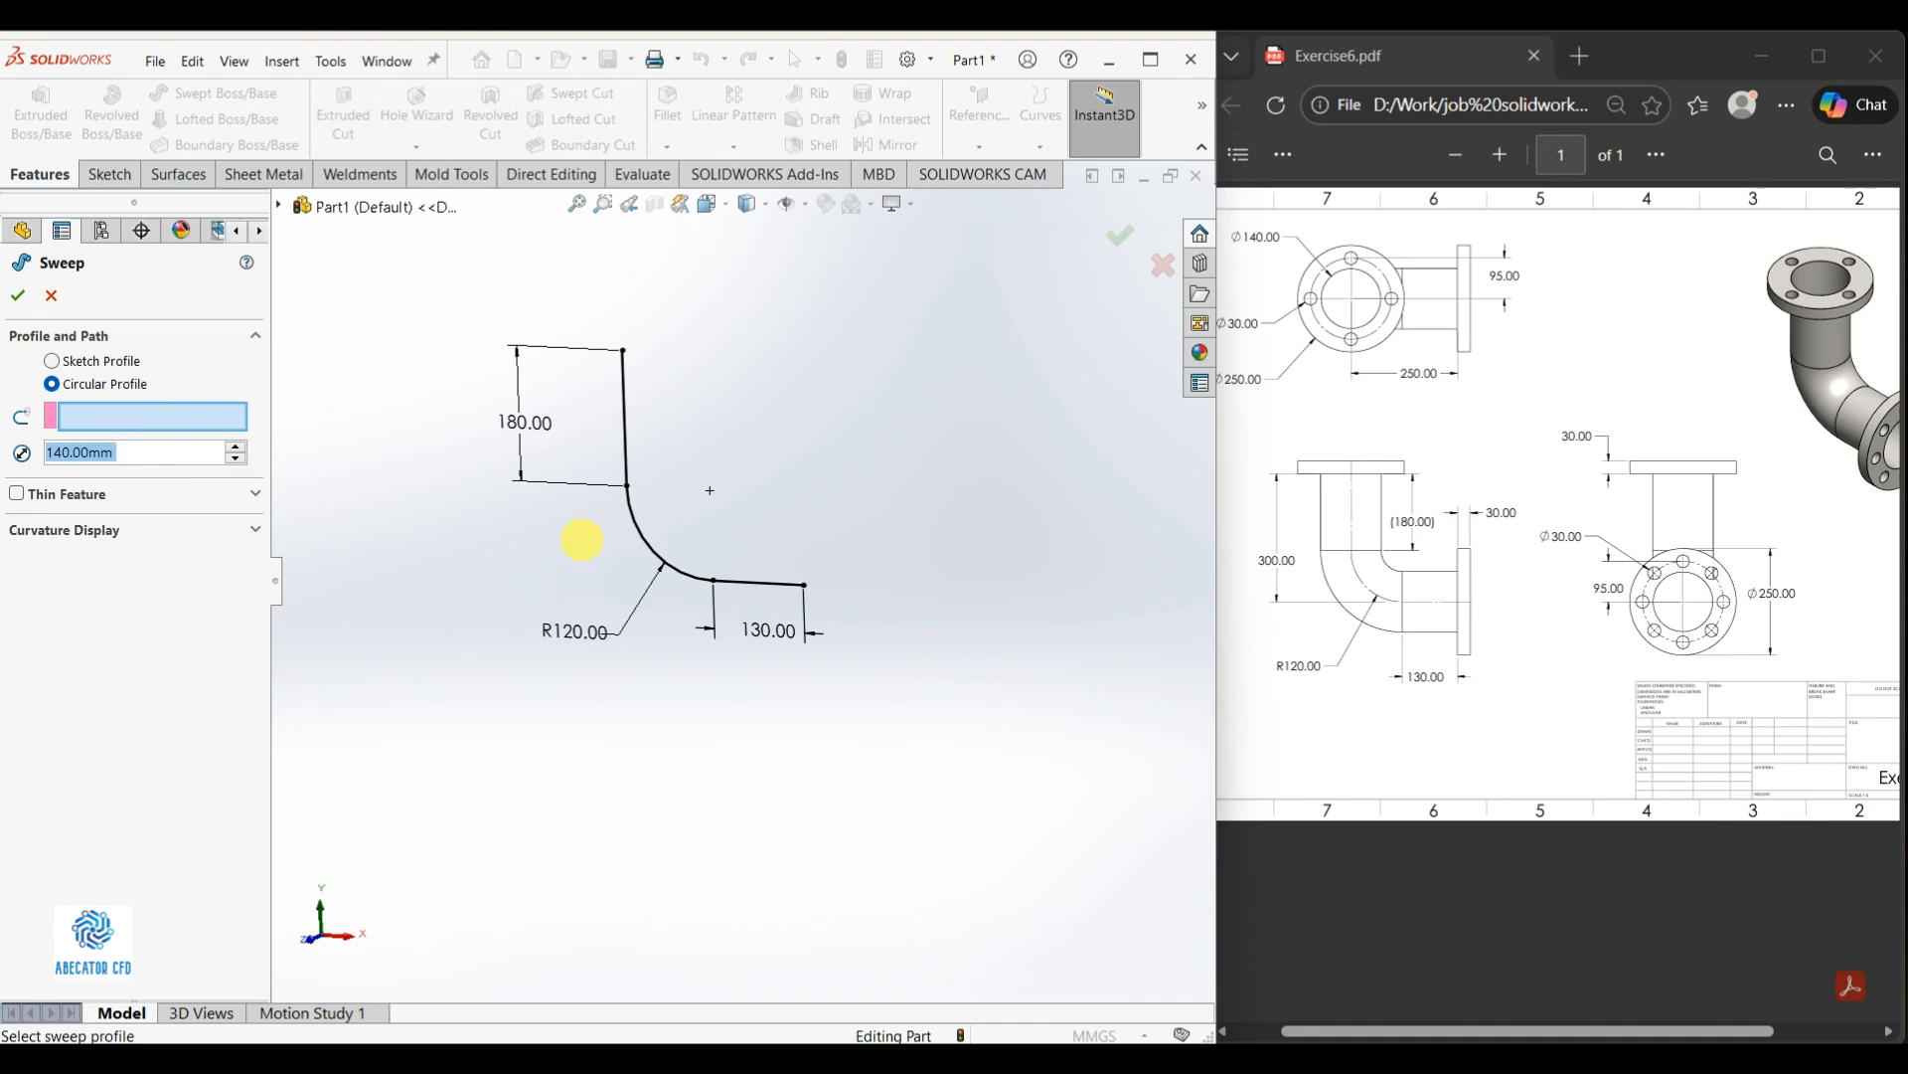
Sweep along the L-shaped path sketch as a one-direction thin feature with a wall thickness of 1 mm
scroll(754, 591, "down", 2)
left_click(779, 581)
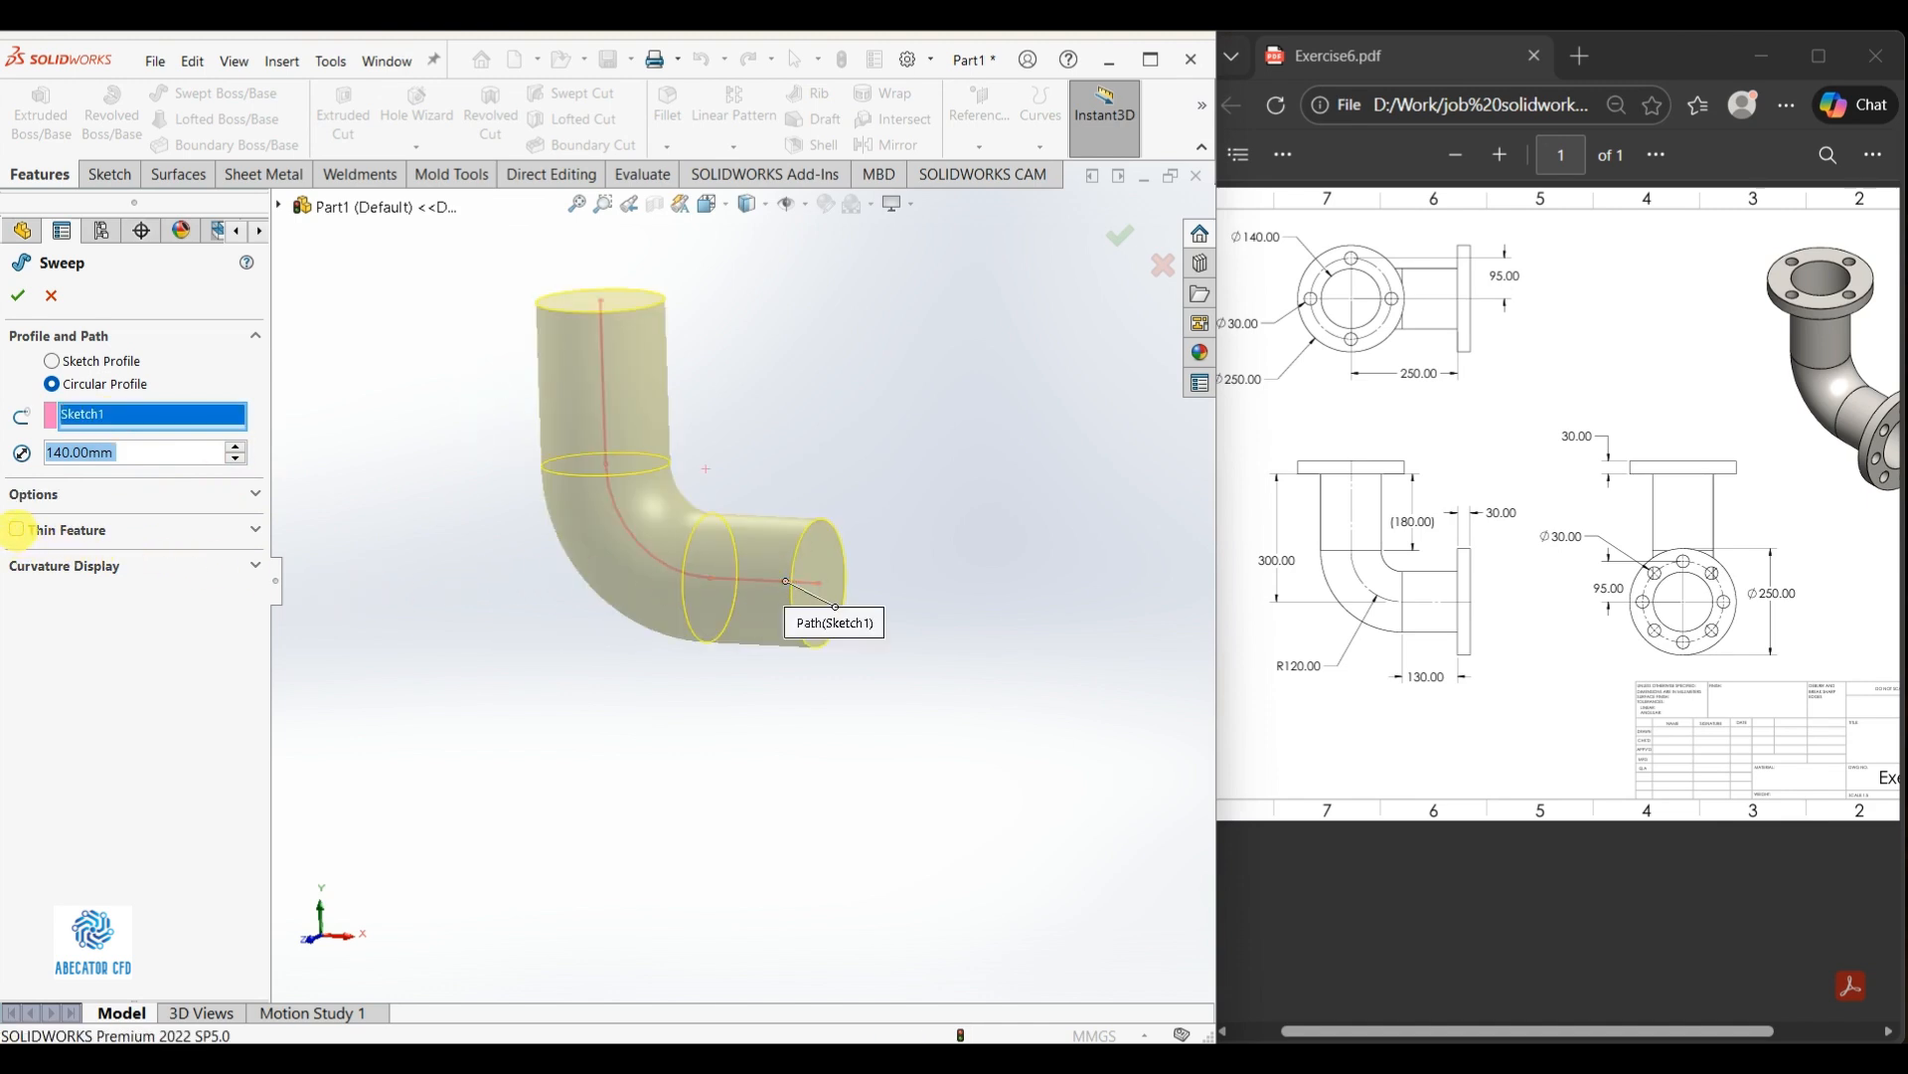
left_click(16, 529)
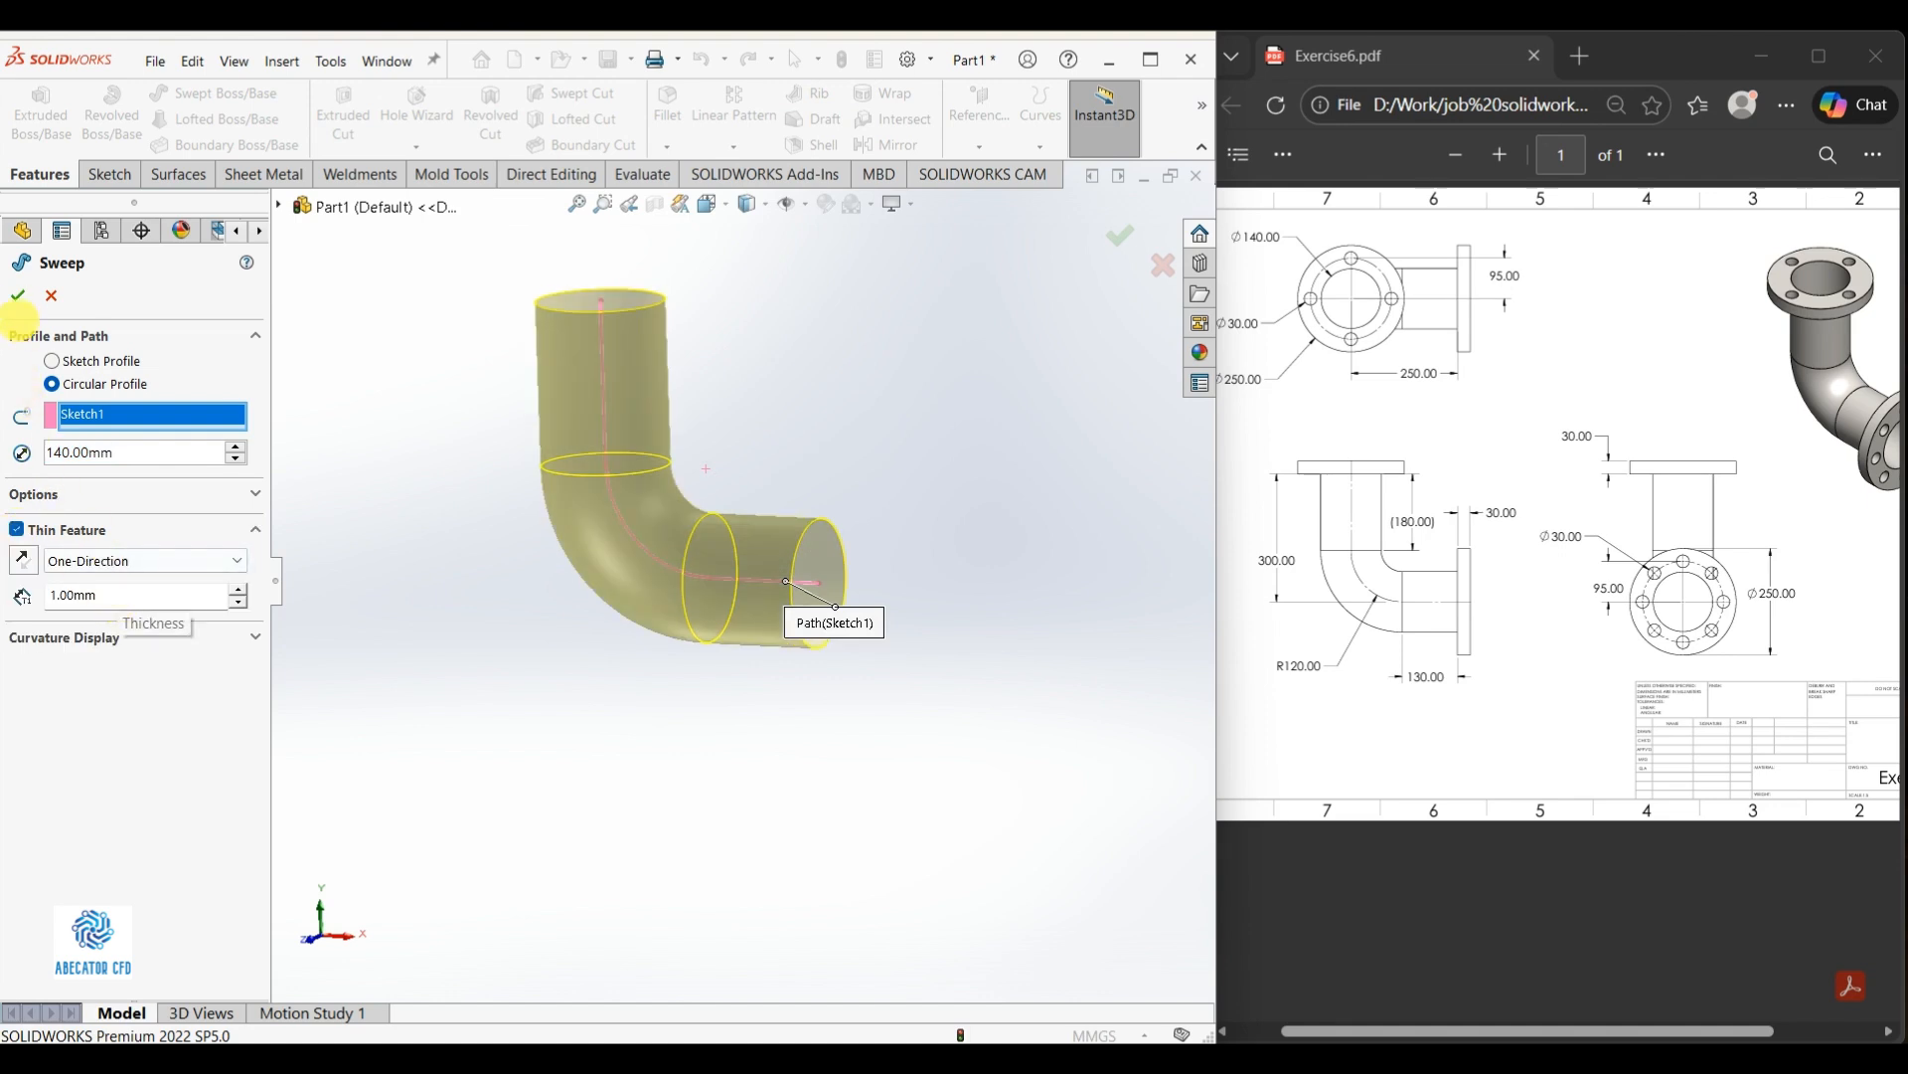
left_click(18, 295)
Inspect the pipe's thin wall in a section view cut along the Front Plane, and turn the section off again
middle_click_drag(437, 564, 627, 617)
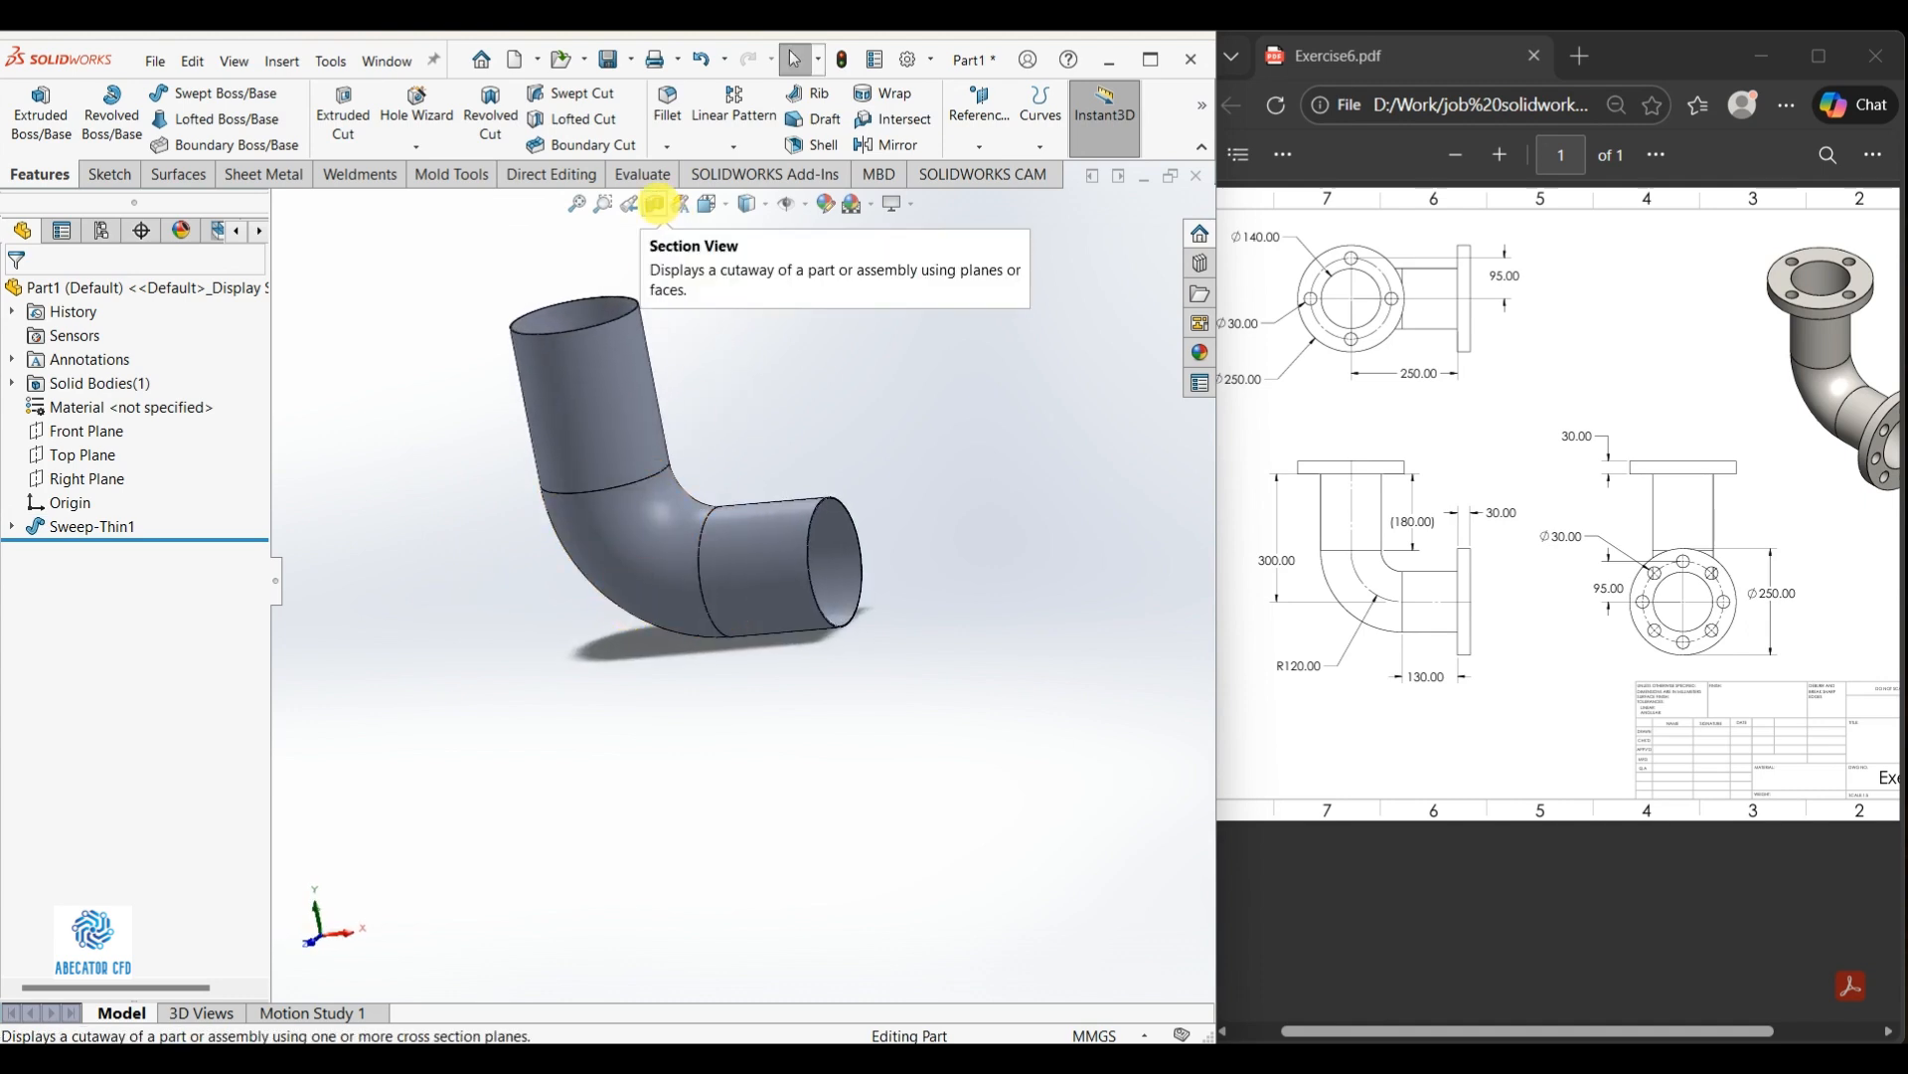
left_click(655, 204)
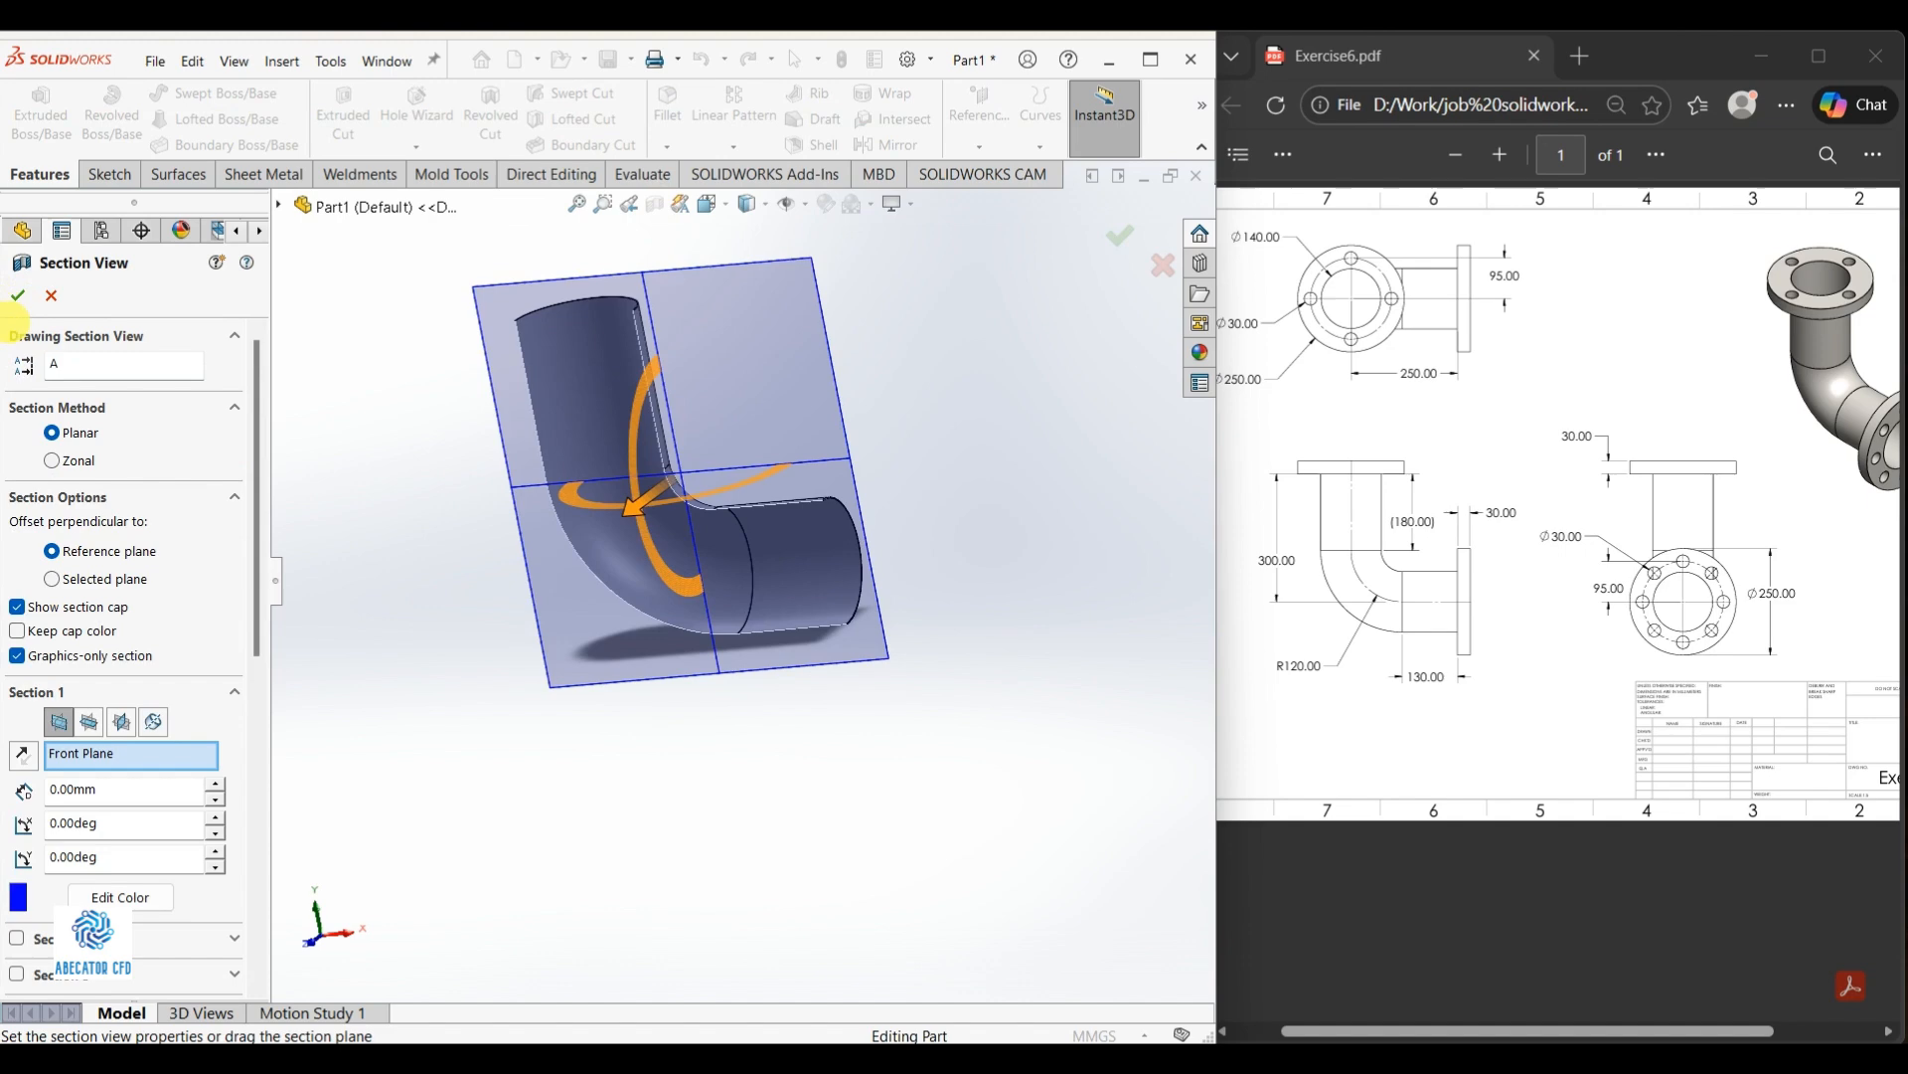
left_click(18, 295)
middle_click_drag(724, 444, 846, 498)
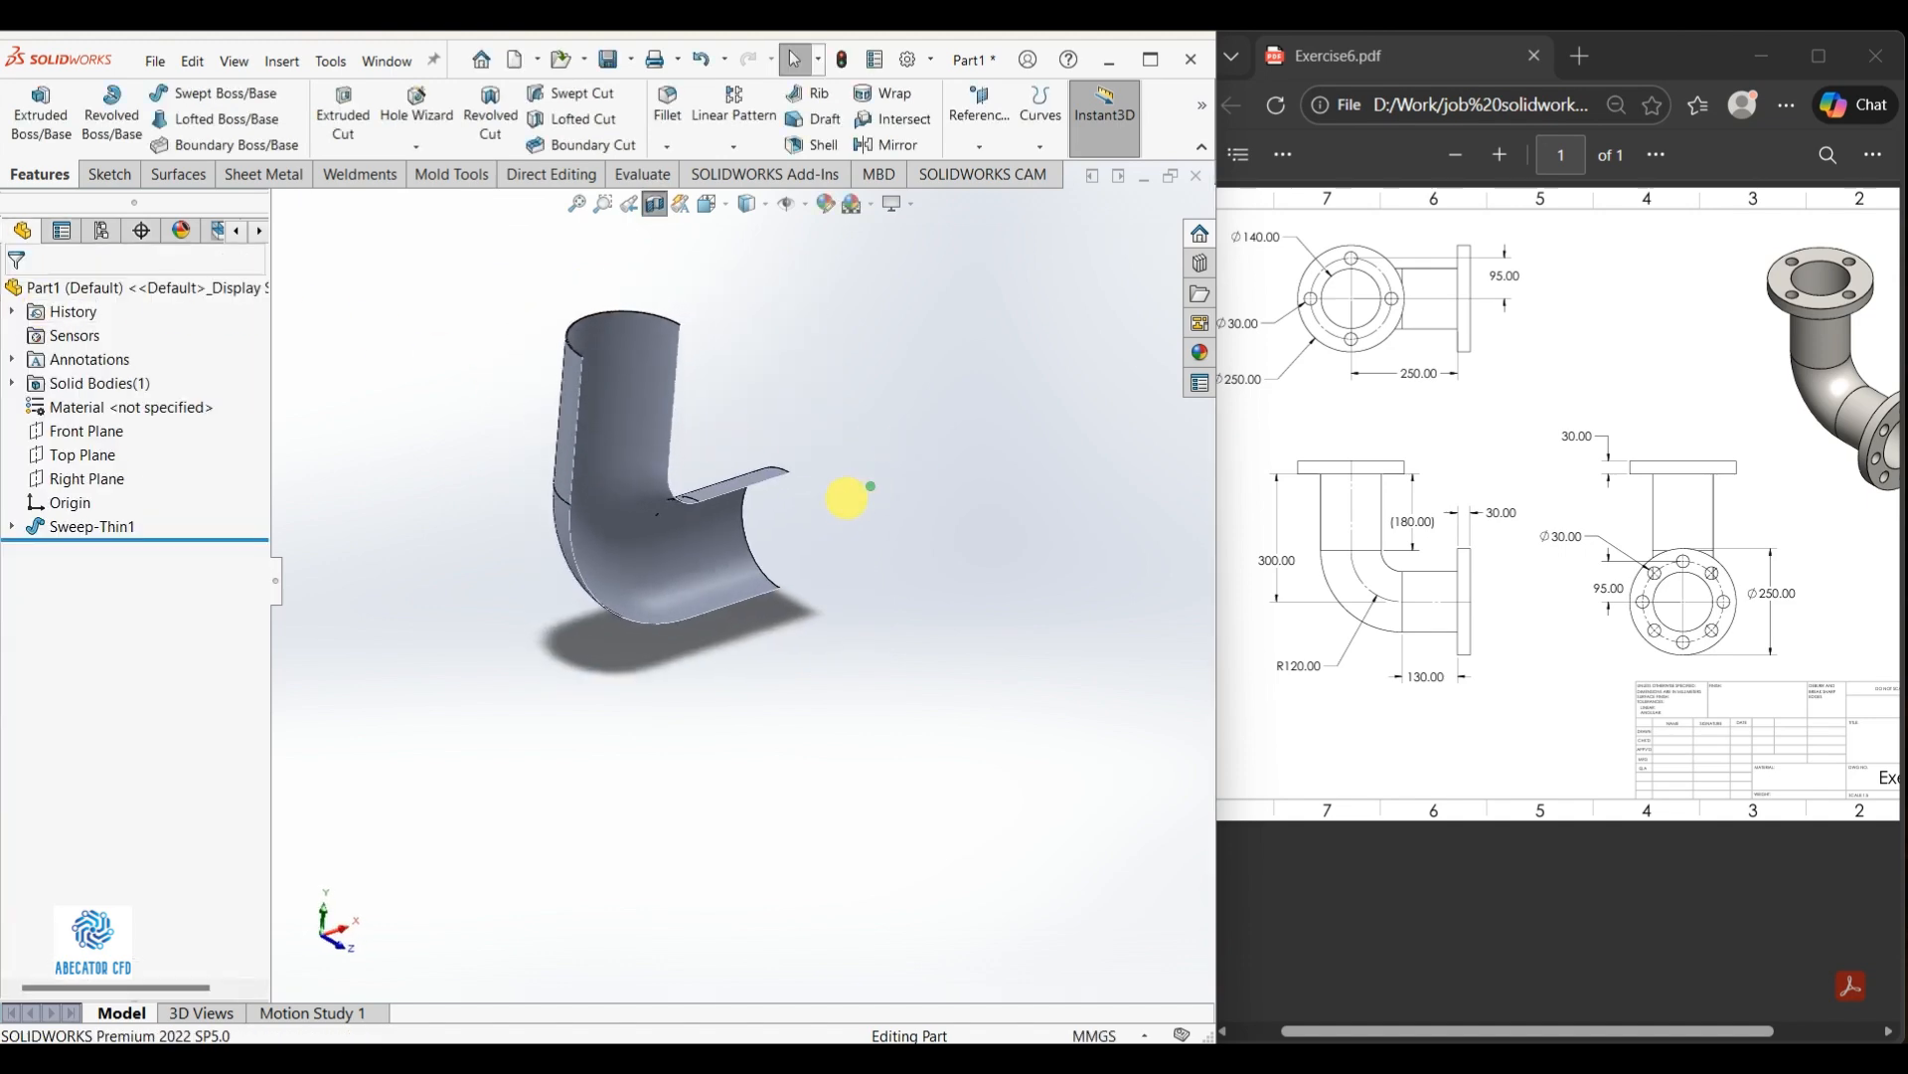
scroll(776, 543, "down", 4)
middle_click_drag(729, 550, 585, 599)
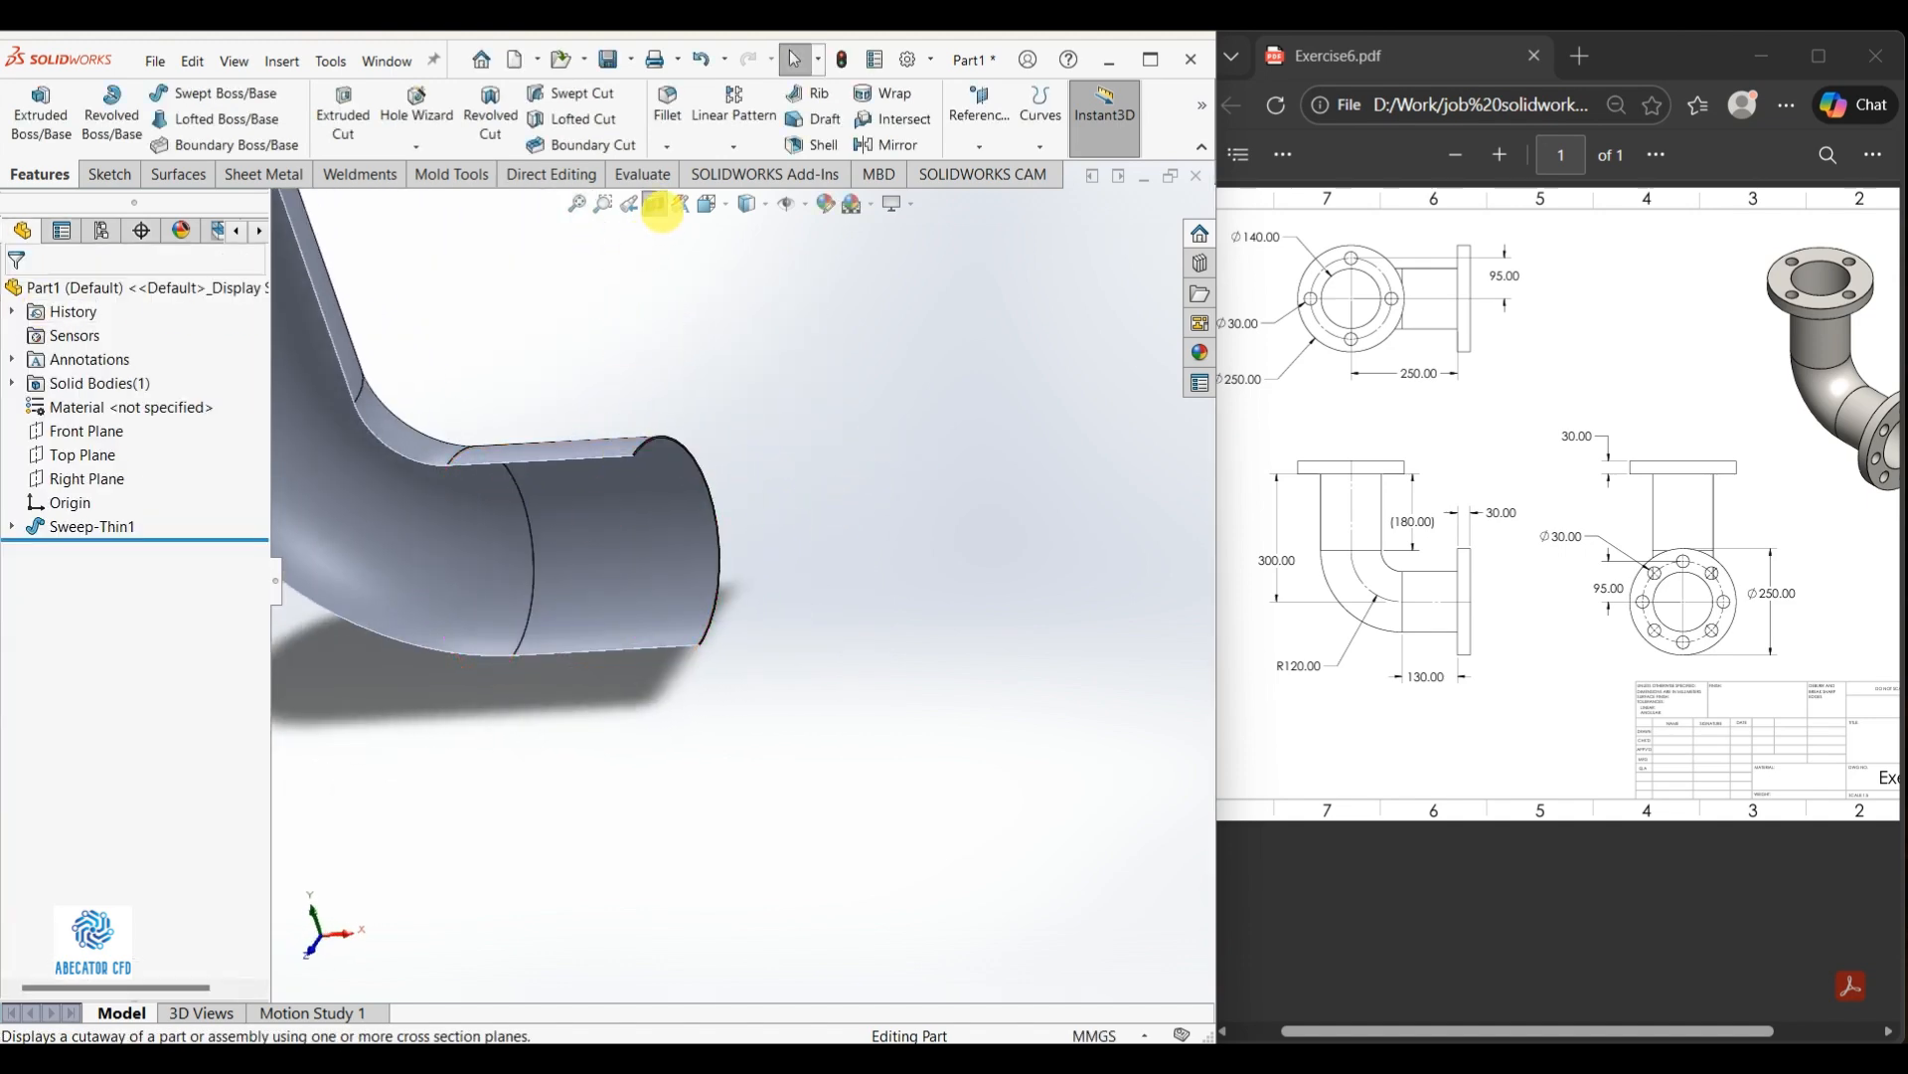
left_click(655, 204)
scroll(737, 404, "up", 5)
Start a sketch on the thin ring-shaped end face of the pipe's horizontal leg
scroll(1871, 368, "up", 1, "ctrl")
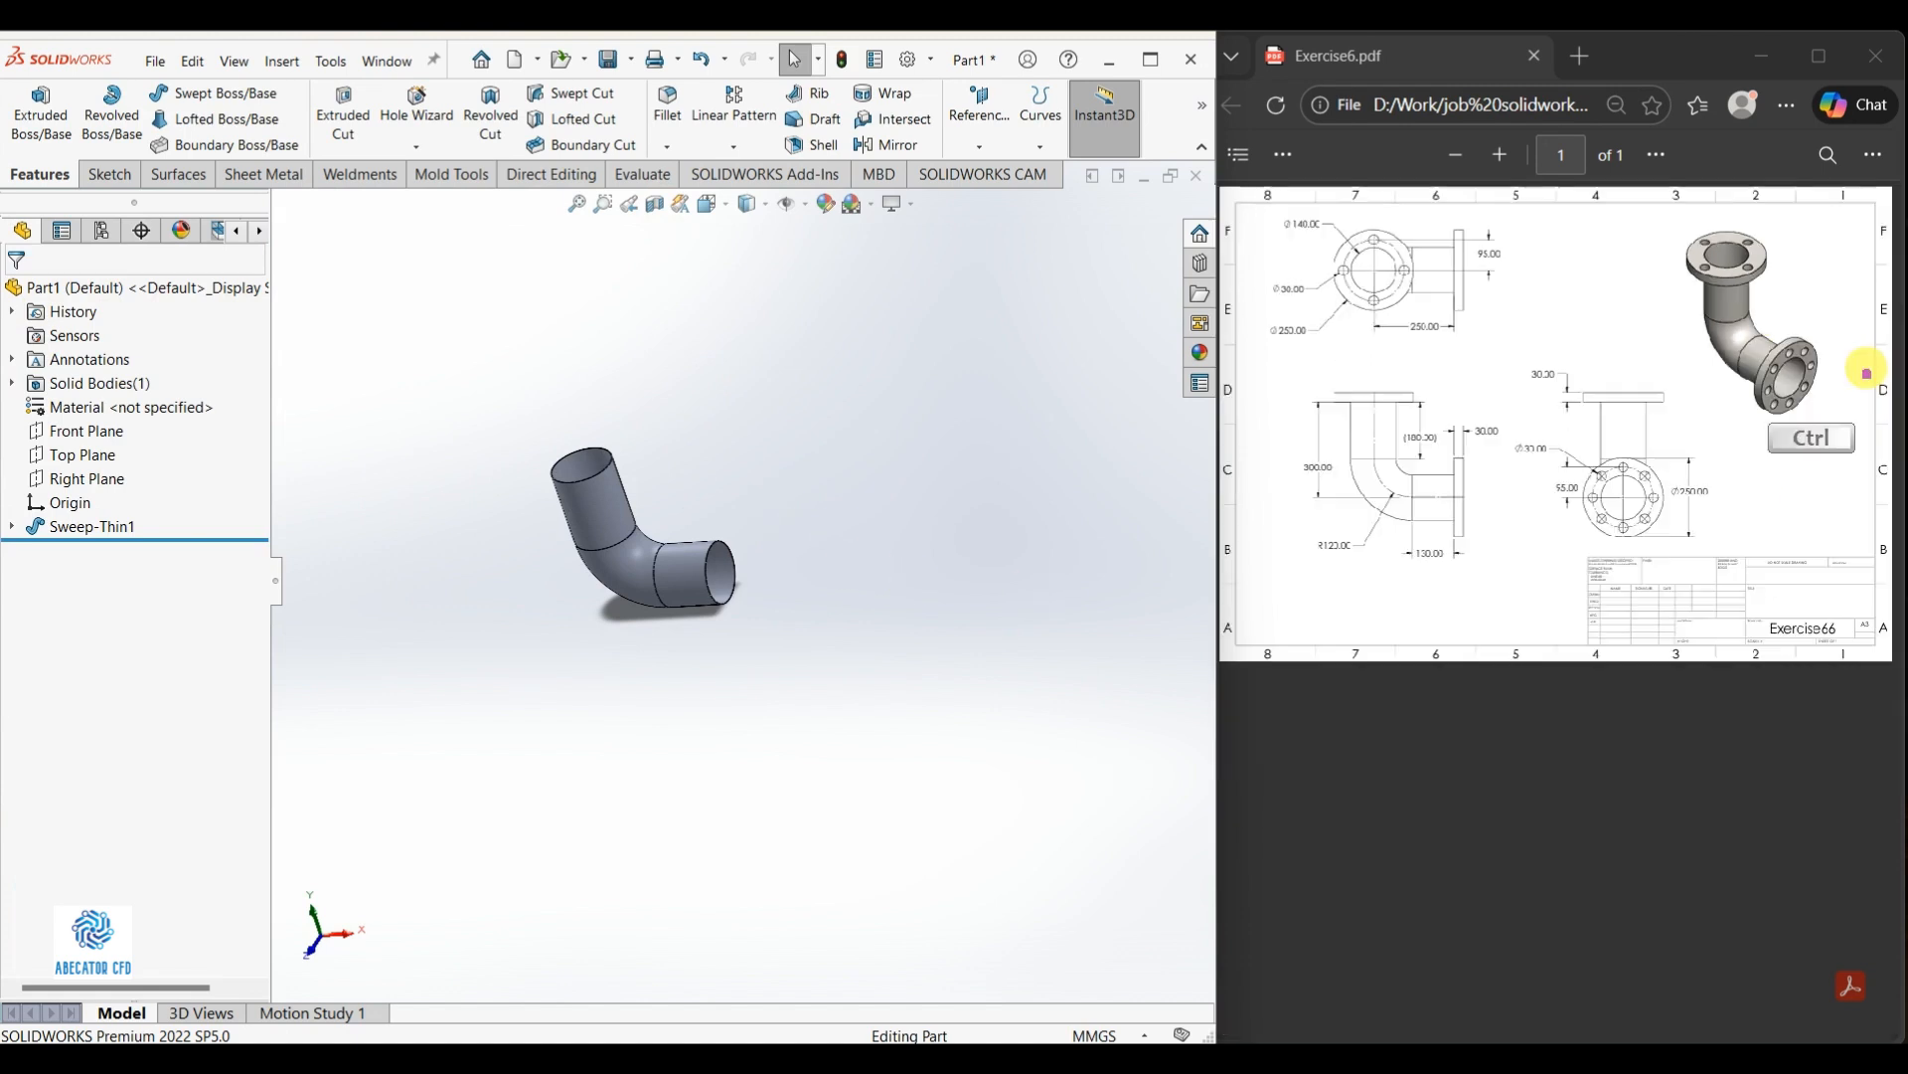
scroll(1828, 354, "down", 2, "ctrl")
scroll(1789, 354, "up", 1, "ctrl")
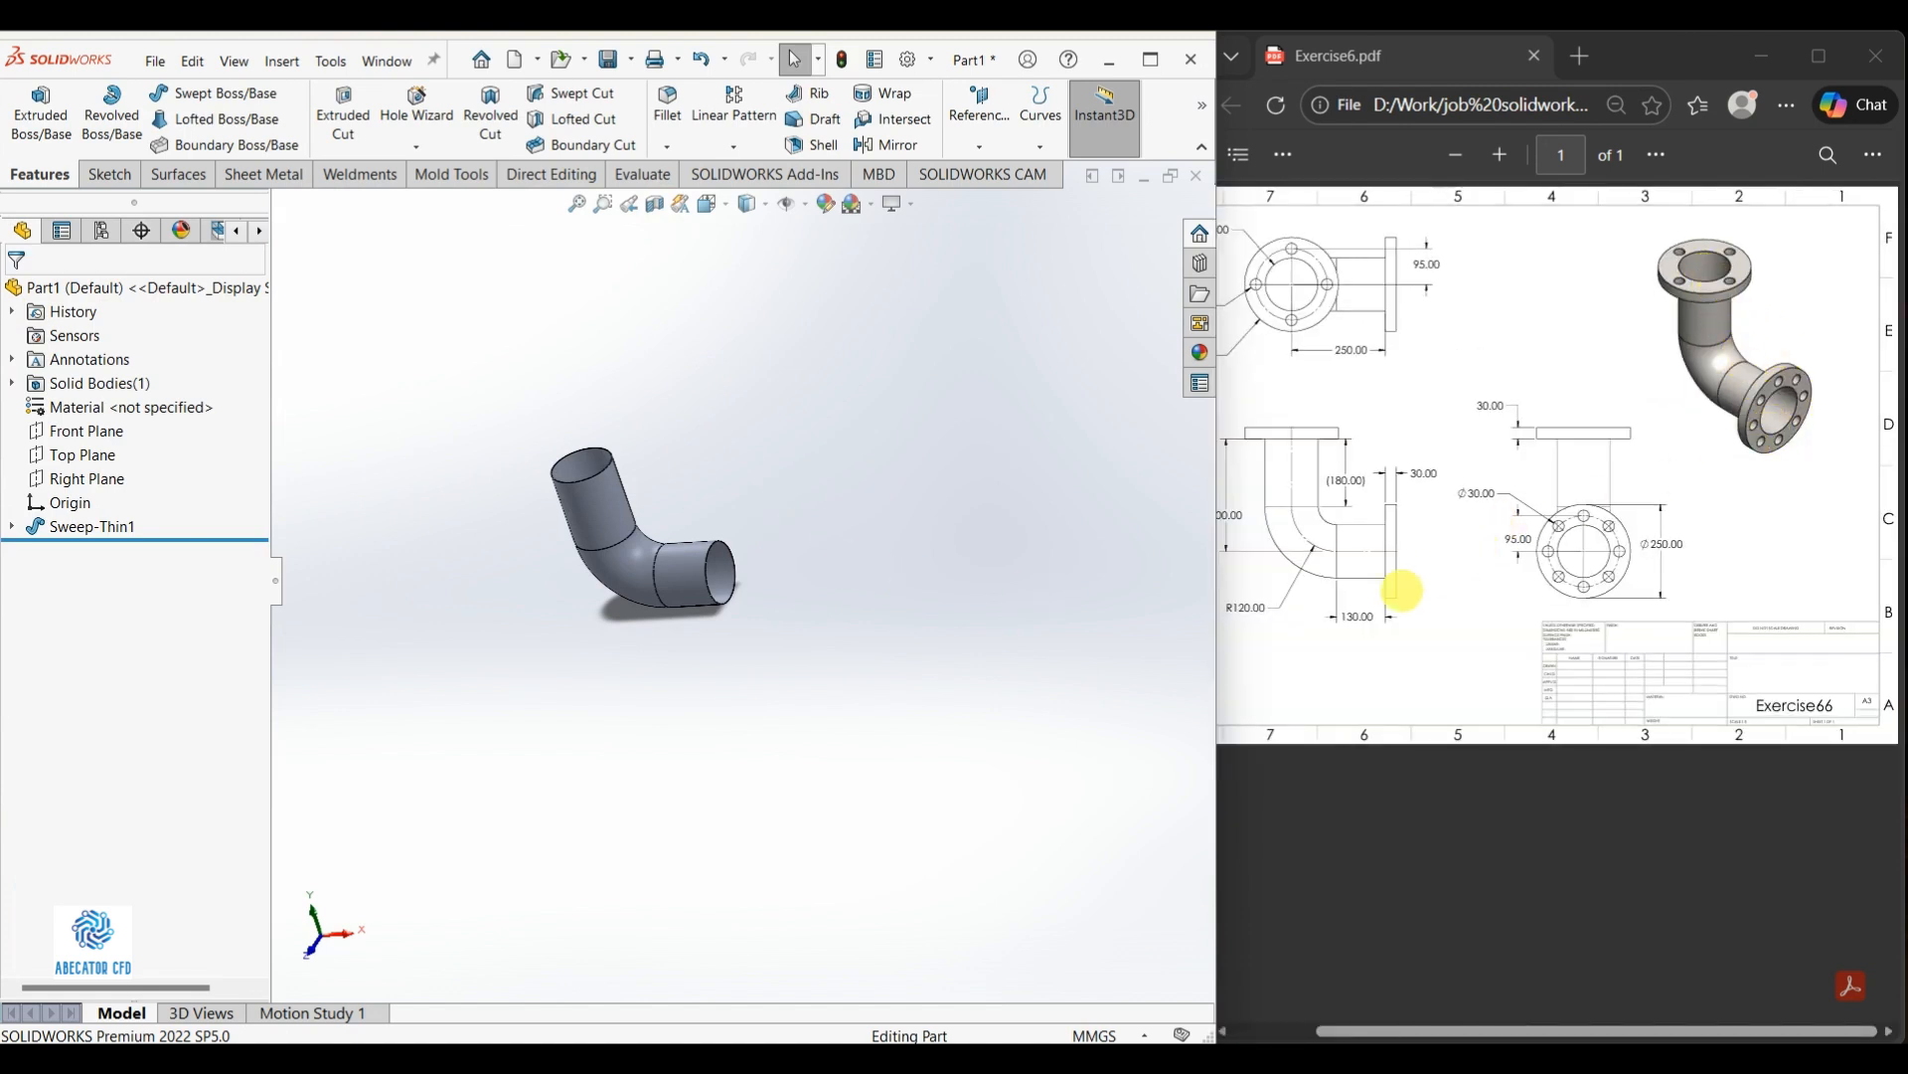
scroll(1602, 583, "up", 2, "ctrl")
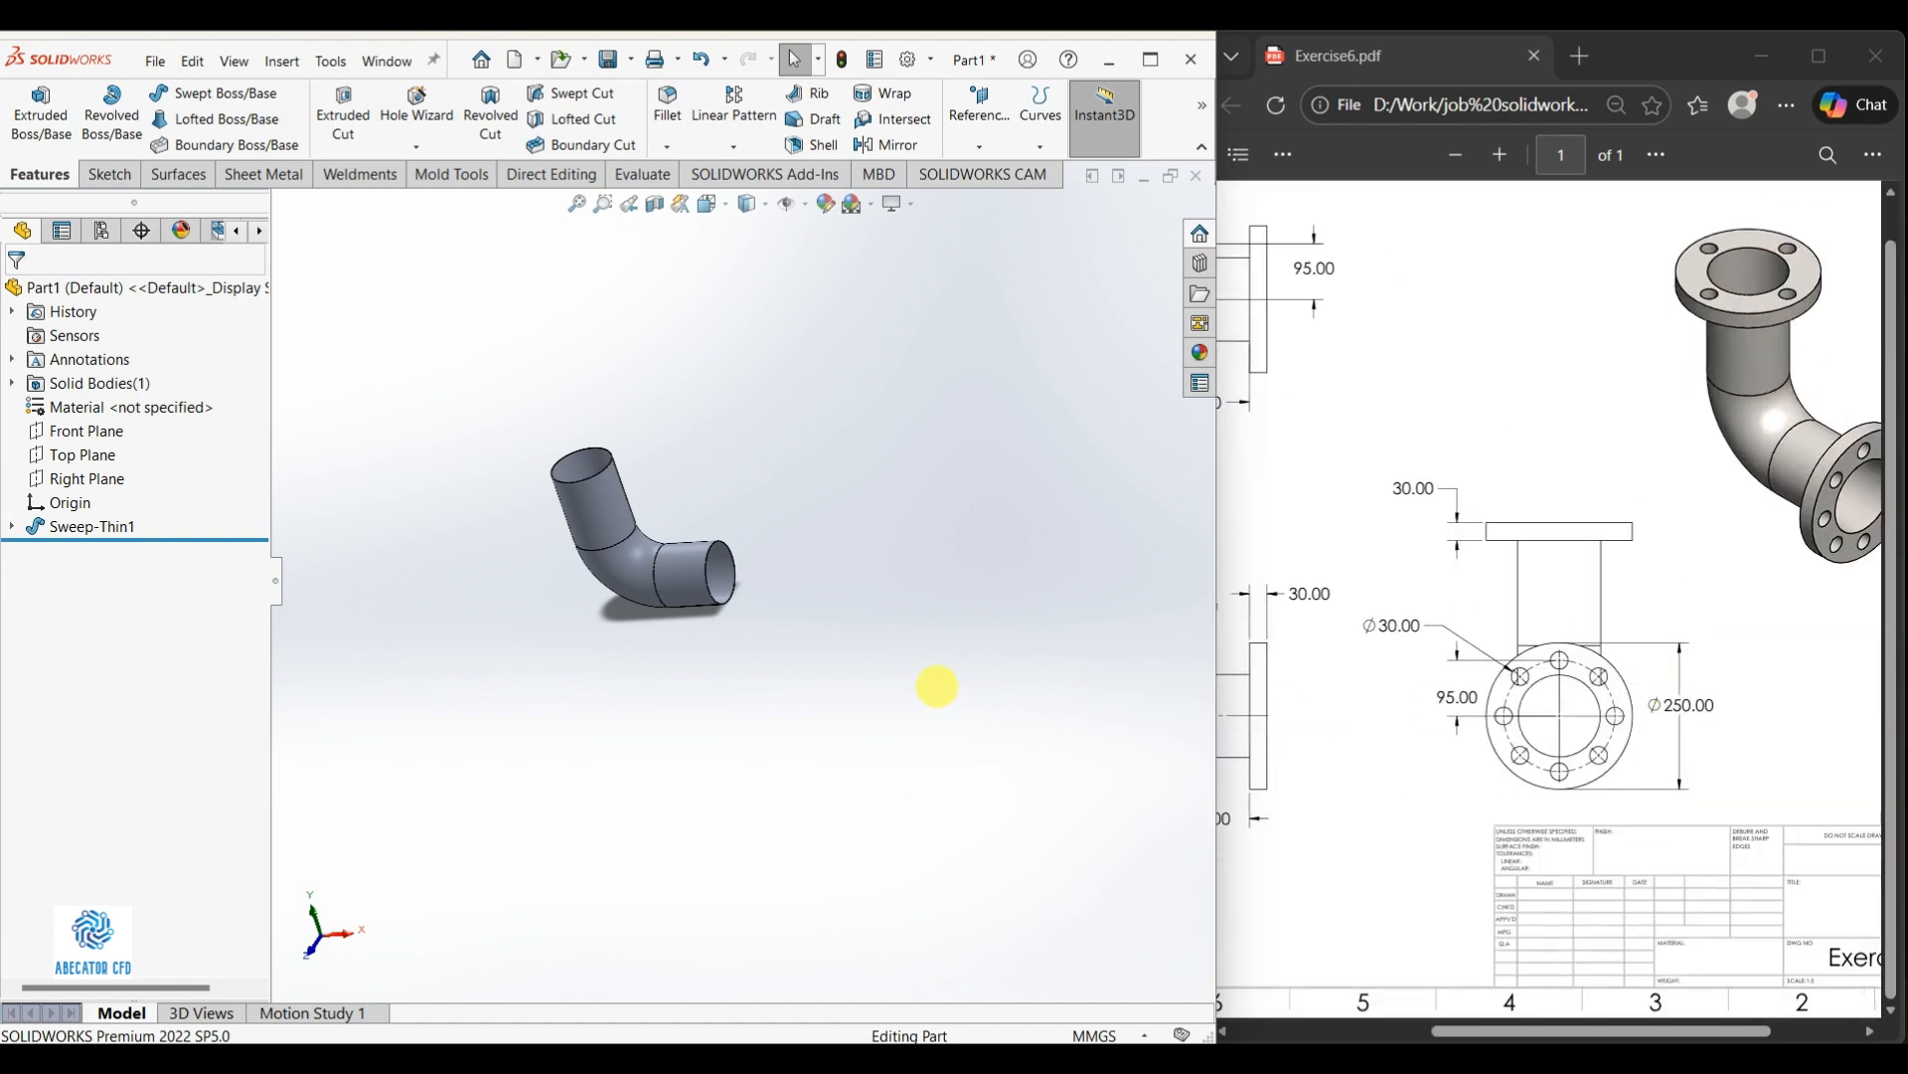
middle_click_drag(936, 686, 815, 622)
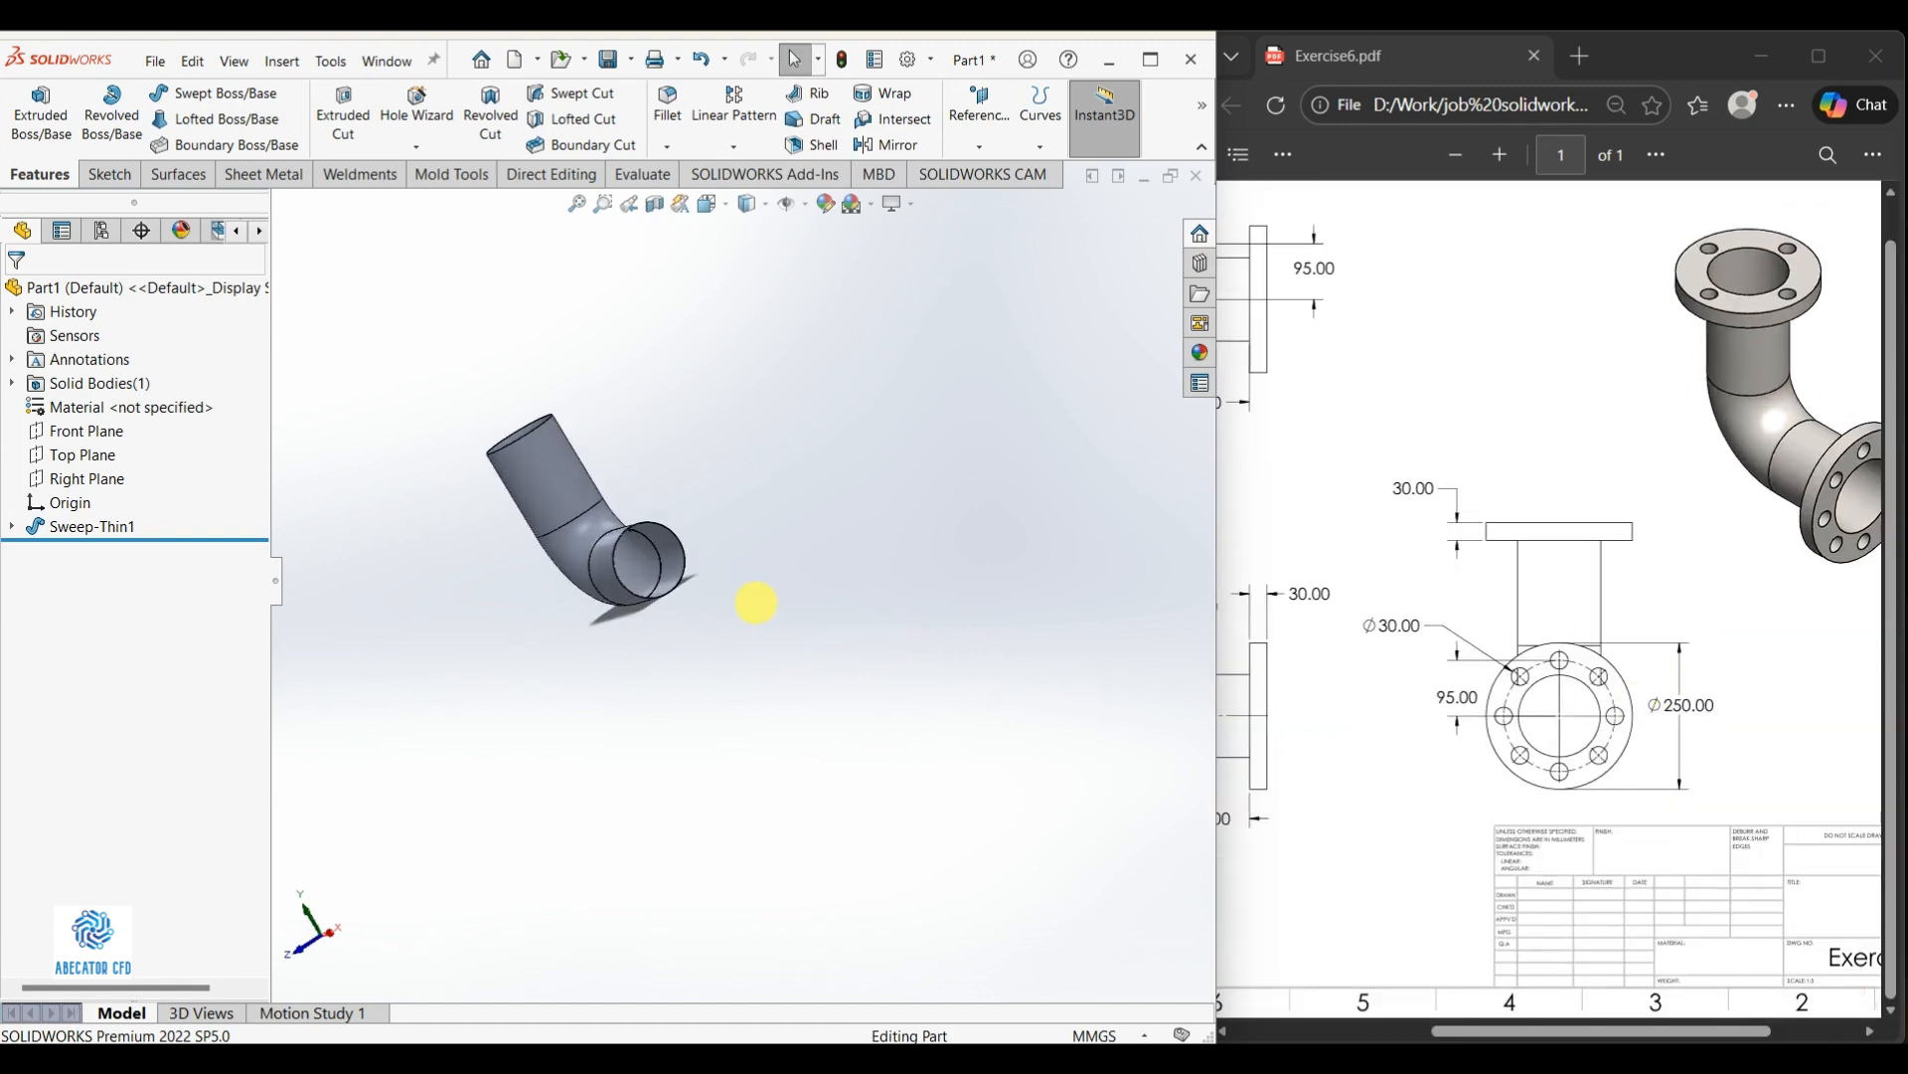
scroll(696, 606, "down", 10)
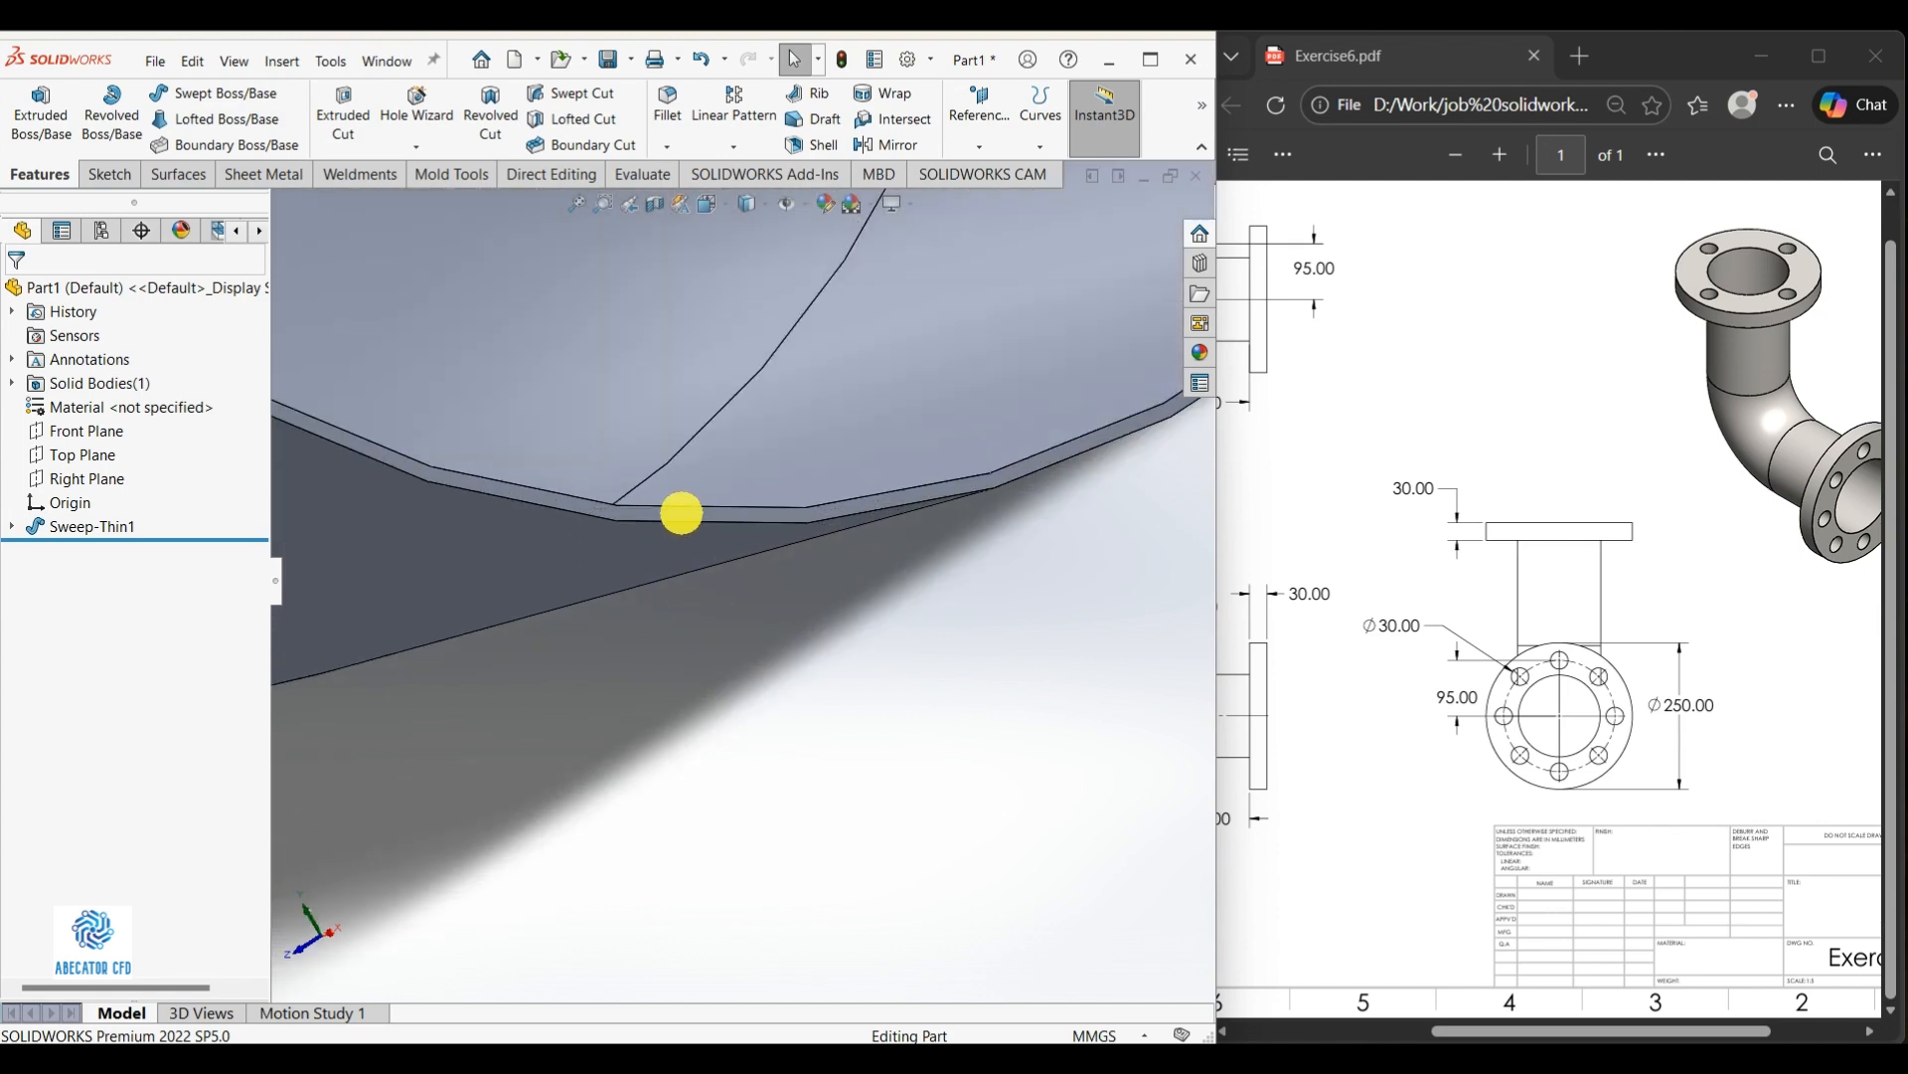
scroll(682, 517, "down", 1)
left_click(682, 522)
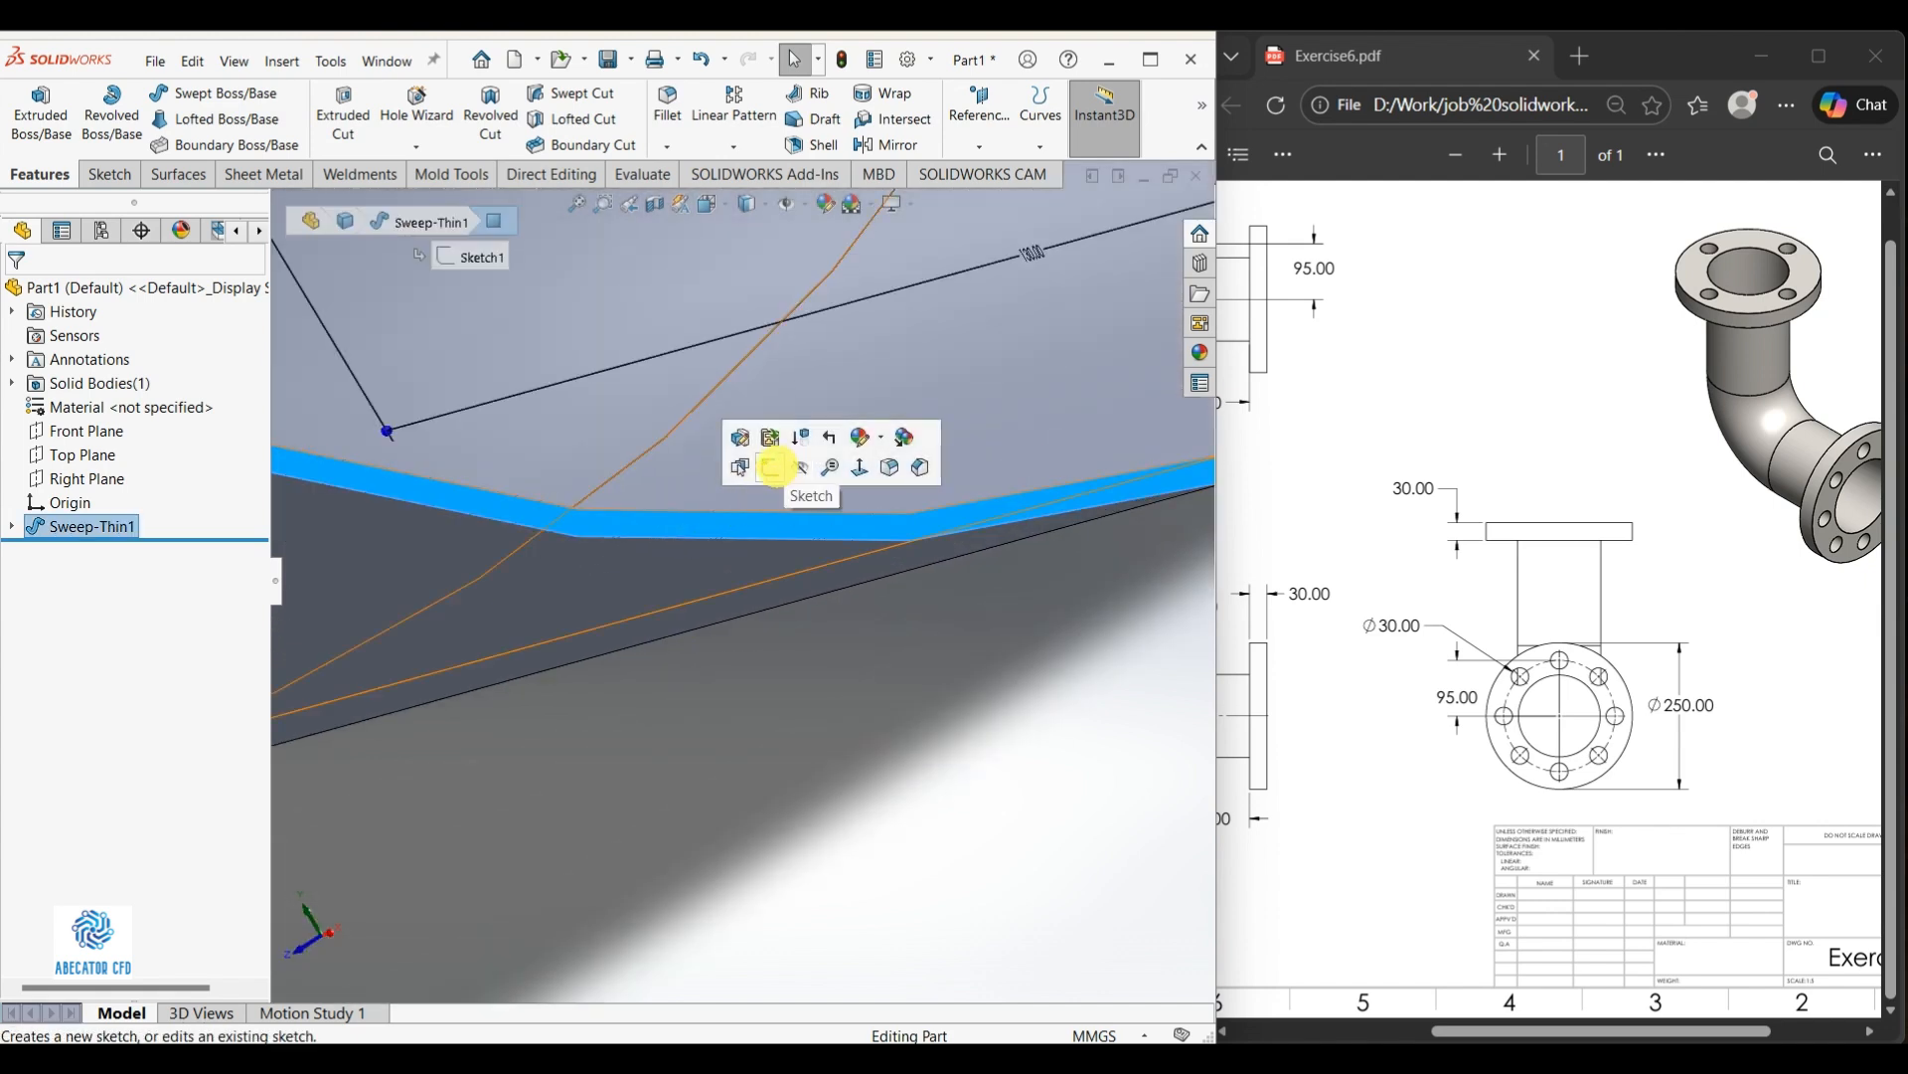
left_click(771, 467)
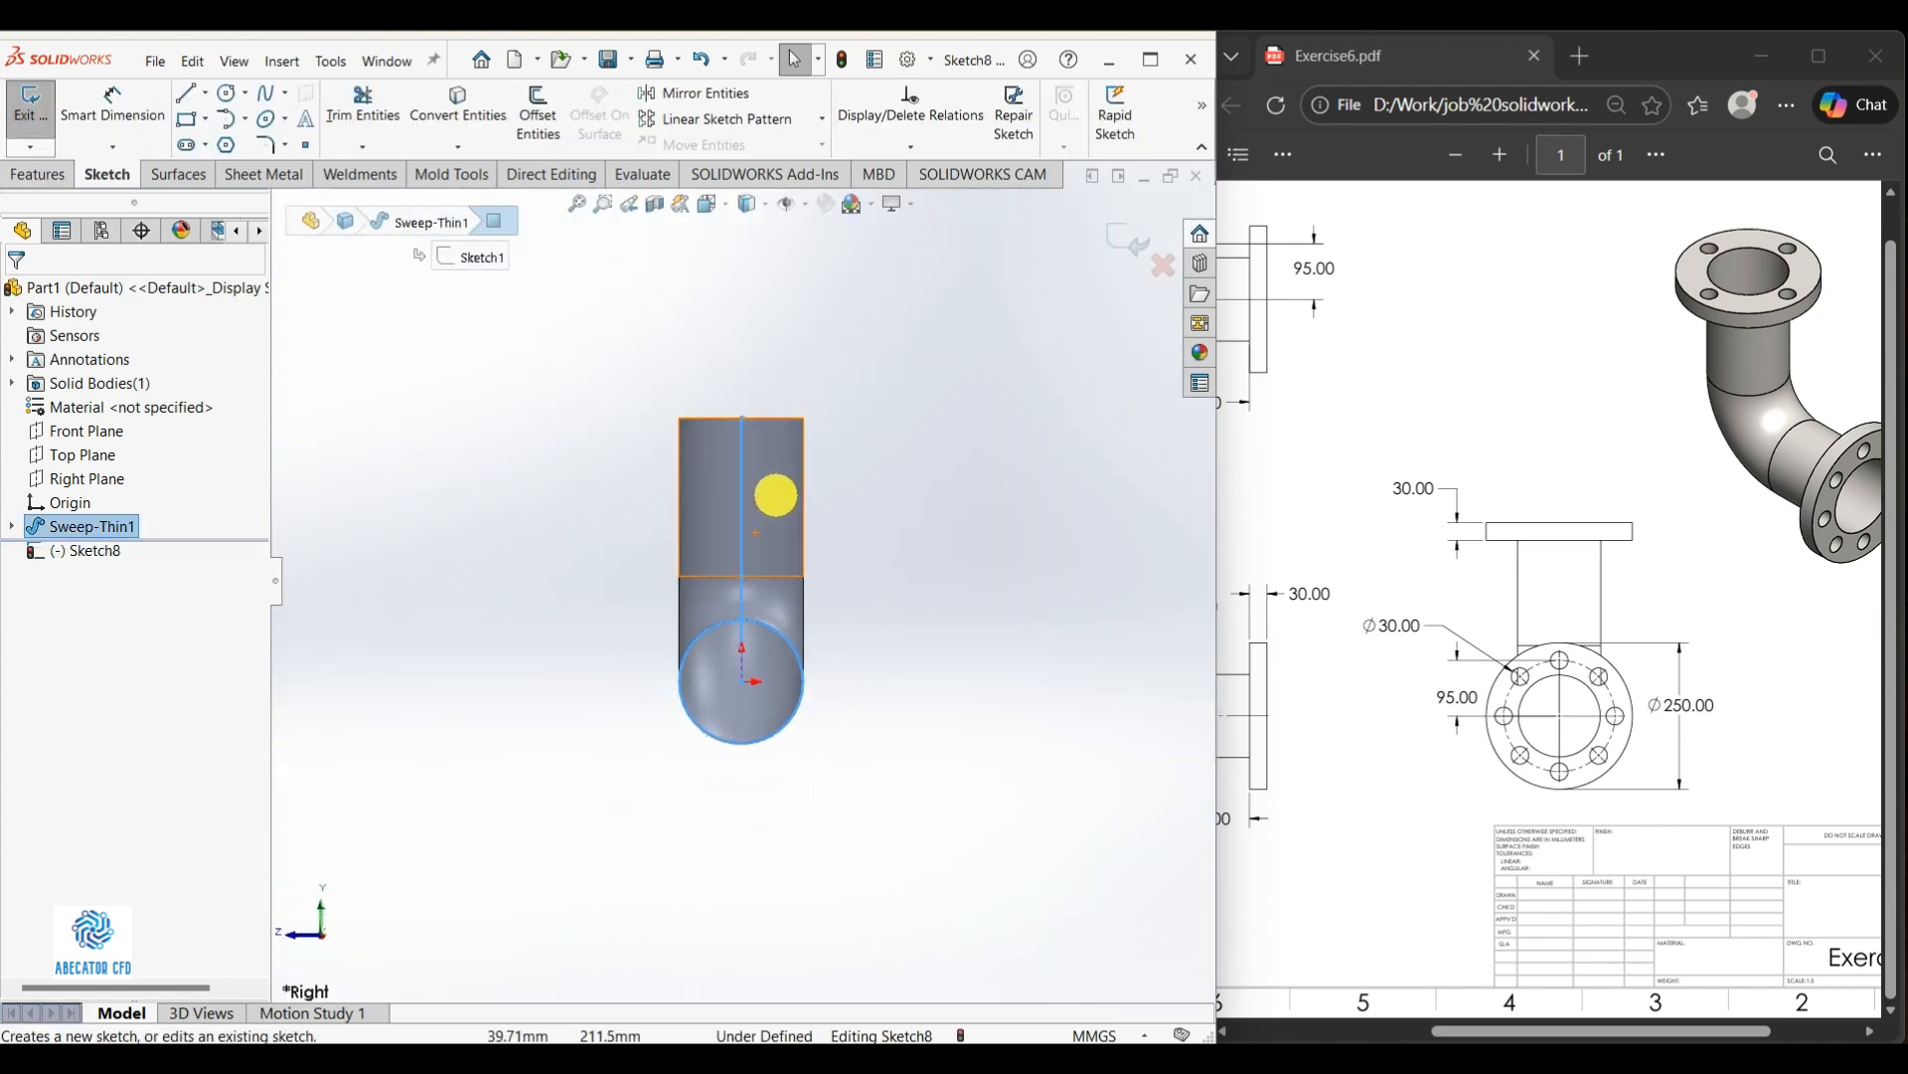
left_click(539, 582)
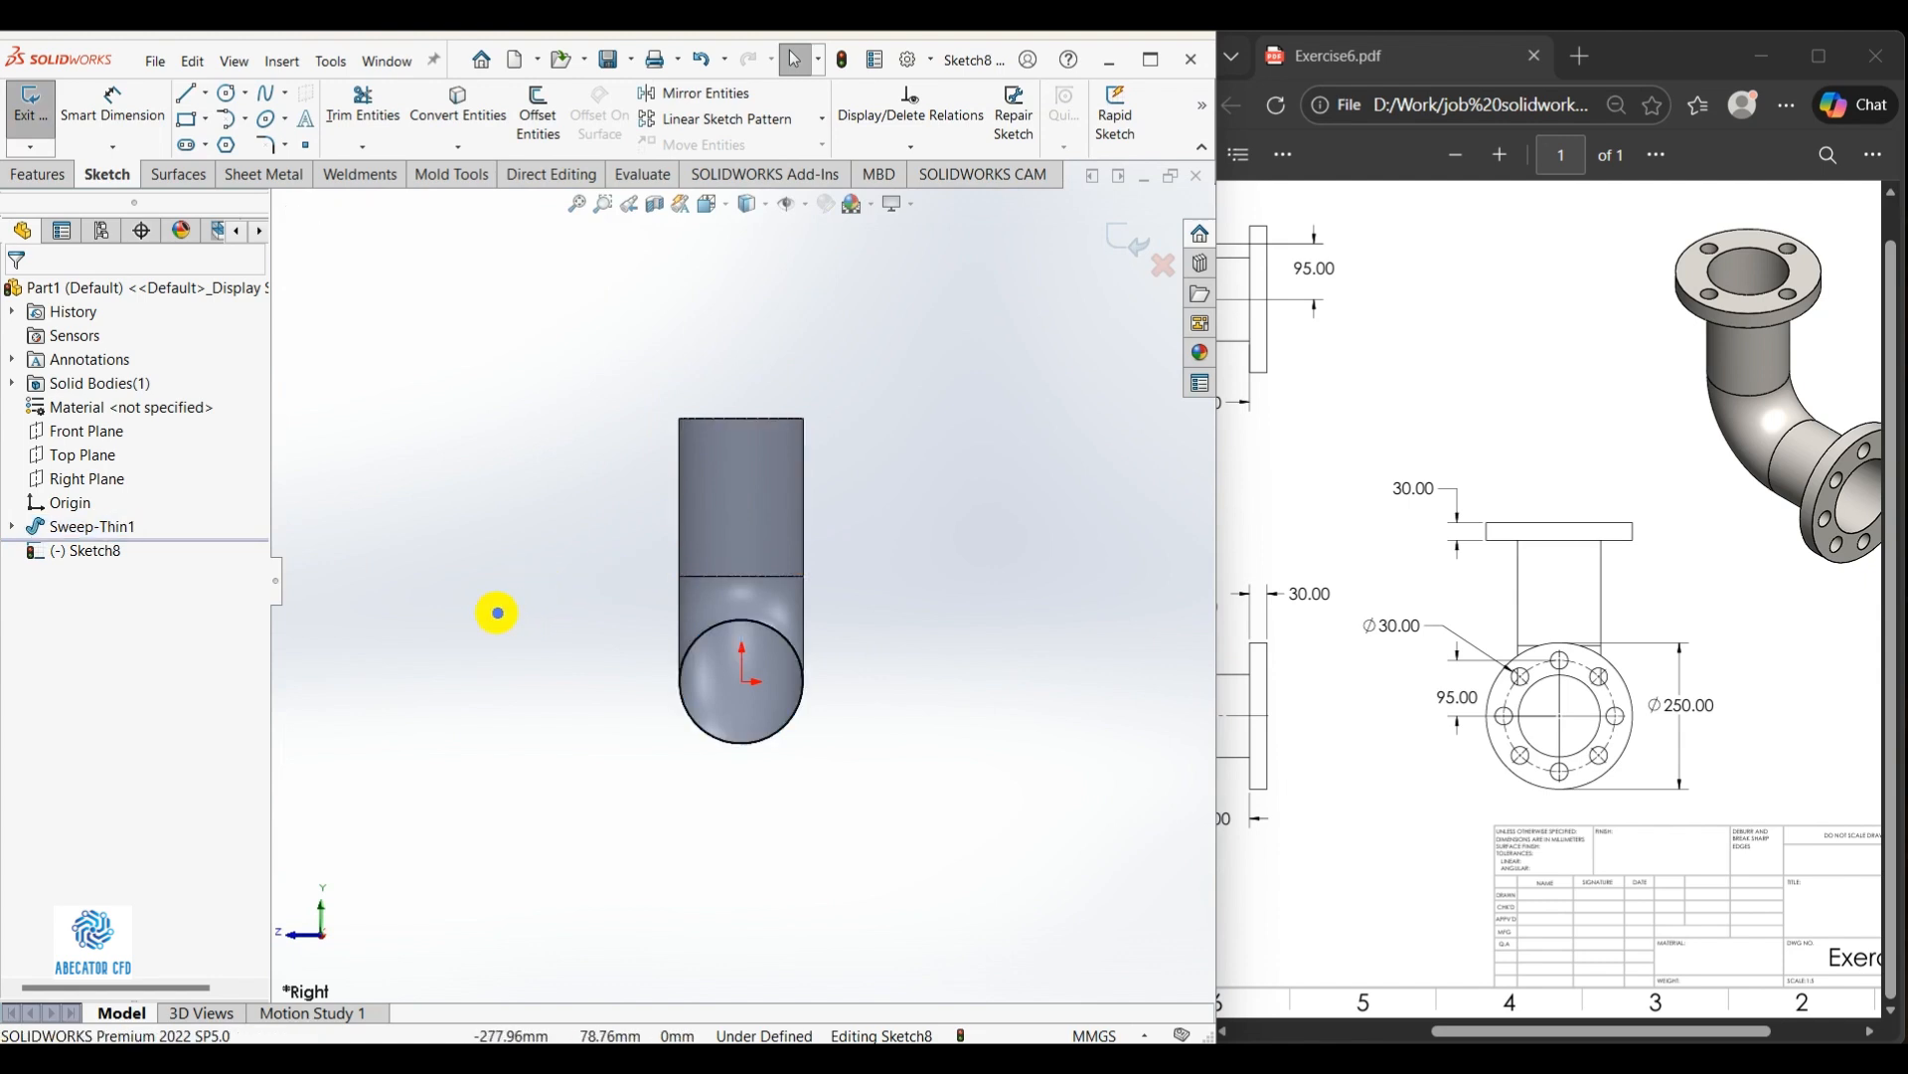
Sketch a circle about 132 mm in radius centred on the origin around the pipe's end
right_click_drag(498, 612, 572, 622)
scroll(781, 678, "down", 5)
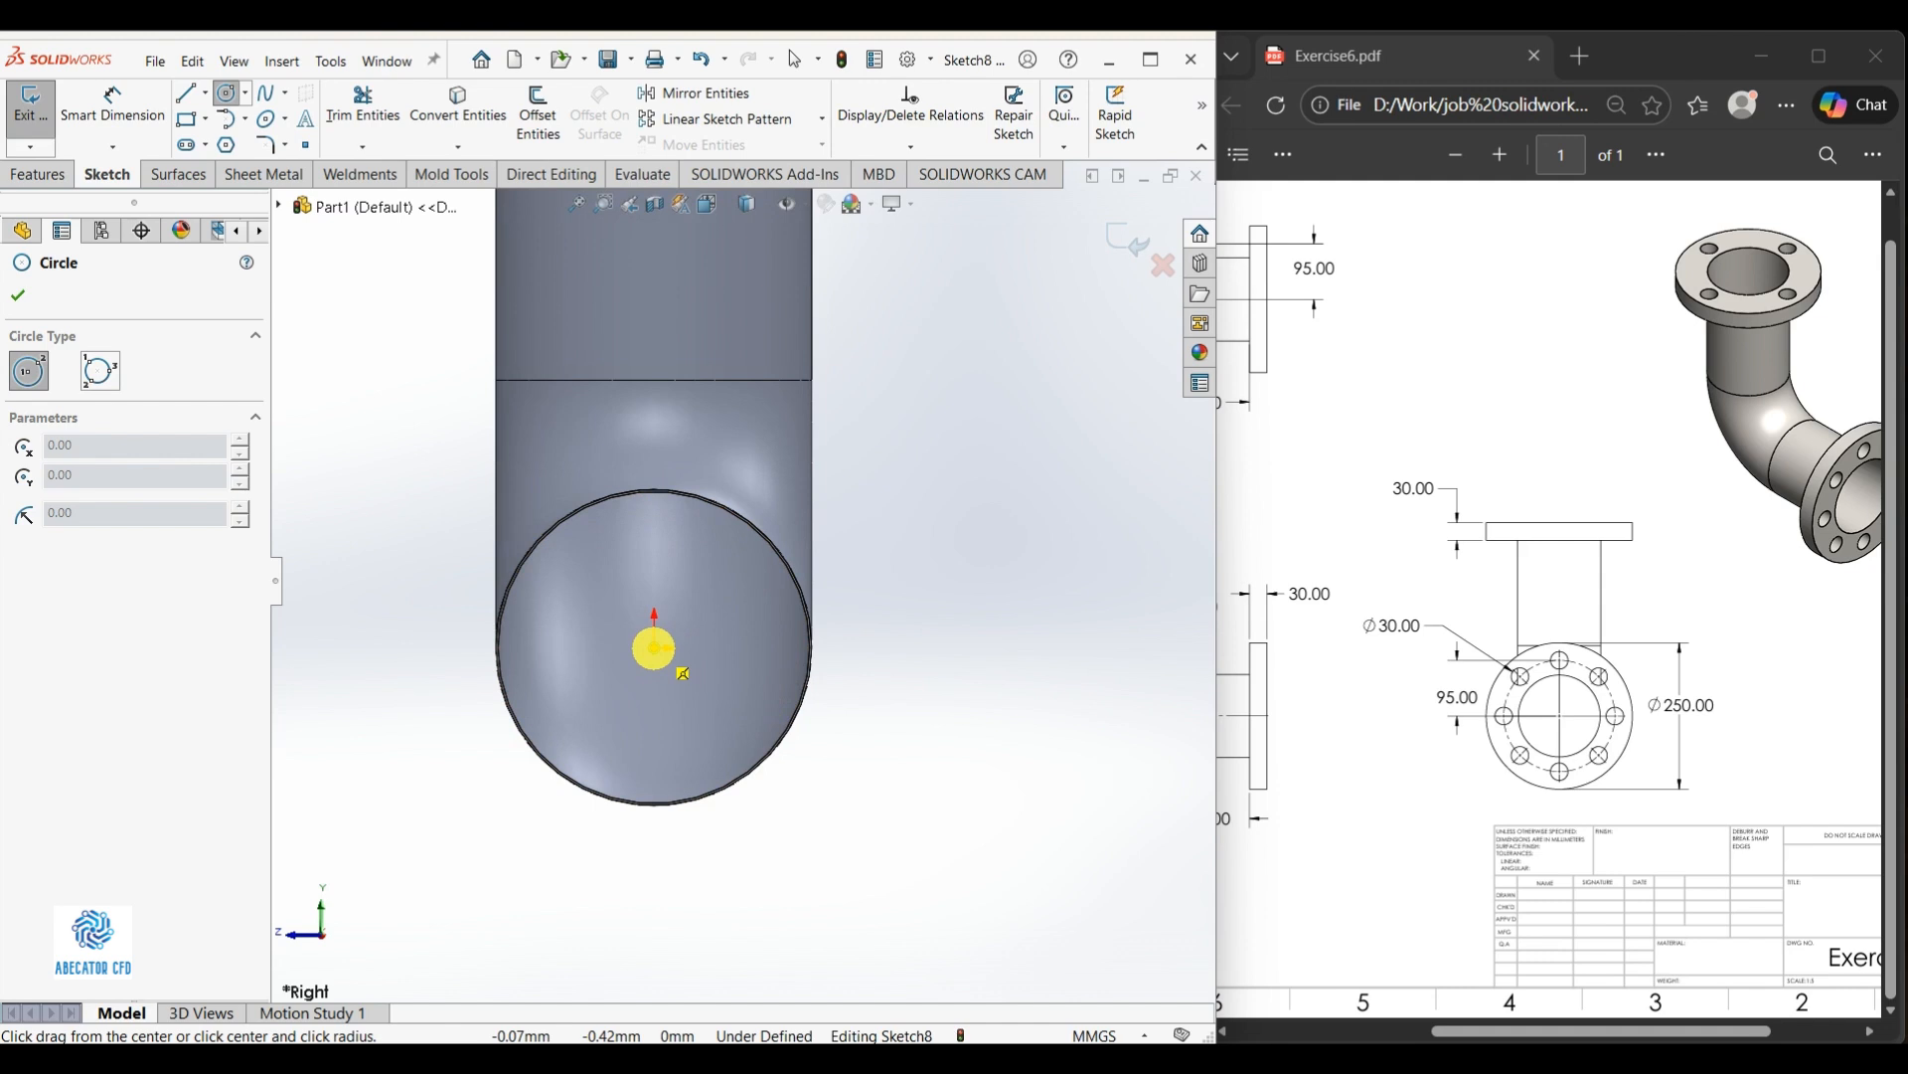
left_click(654, 648)
left_click(899, 494)
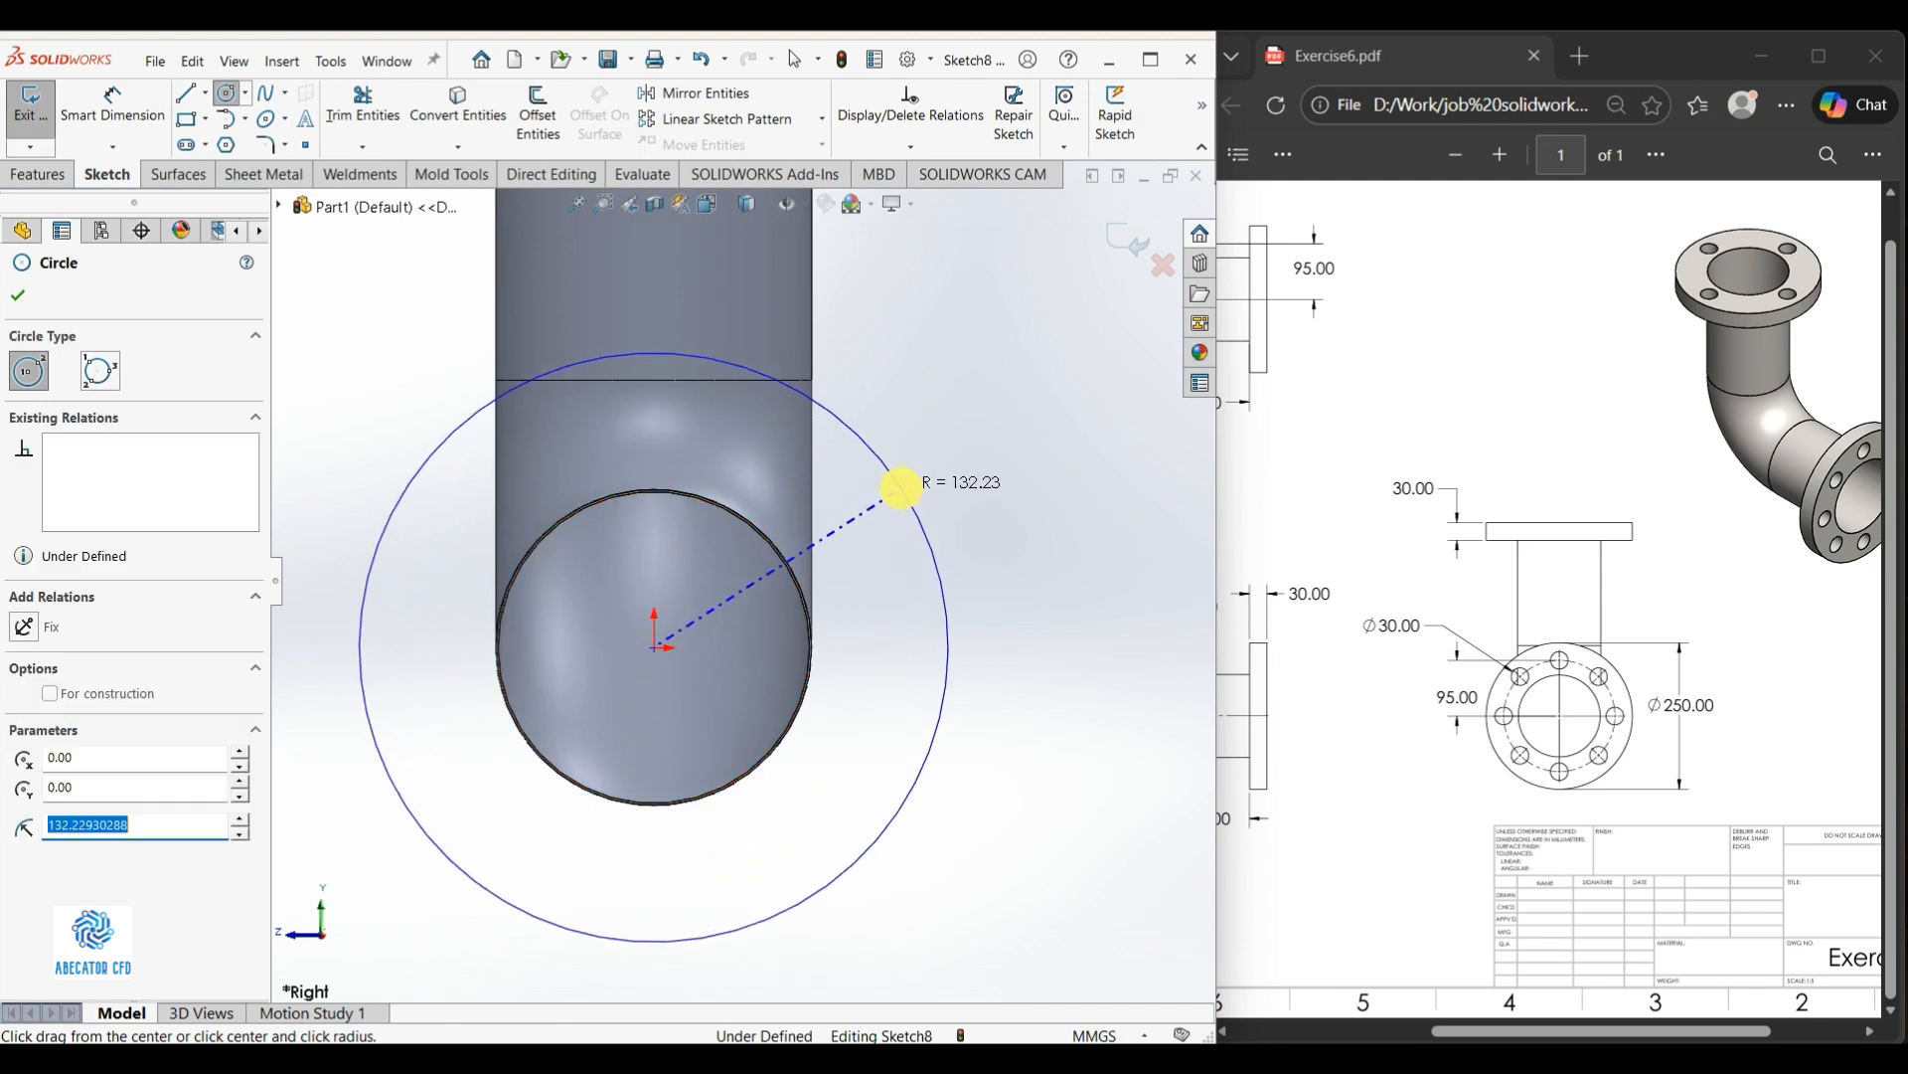
scroll(587, 653, "up", 2)
key("Escape")
Dimension the flange circle's diameter to 250 mm
right_click_drag(390, 761, 455, 576)
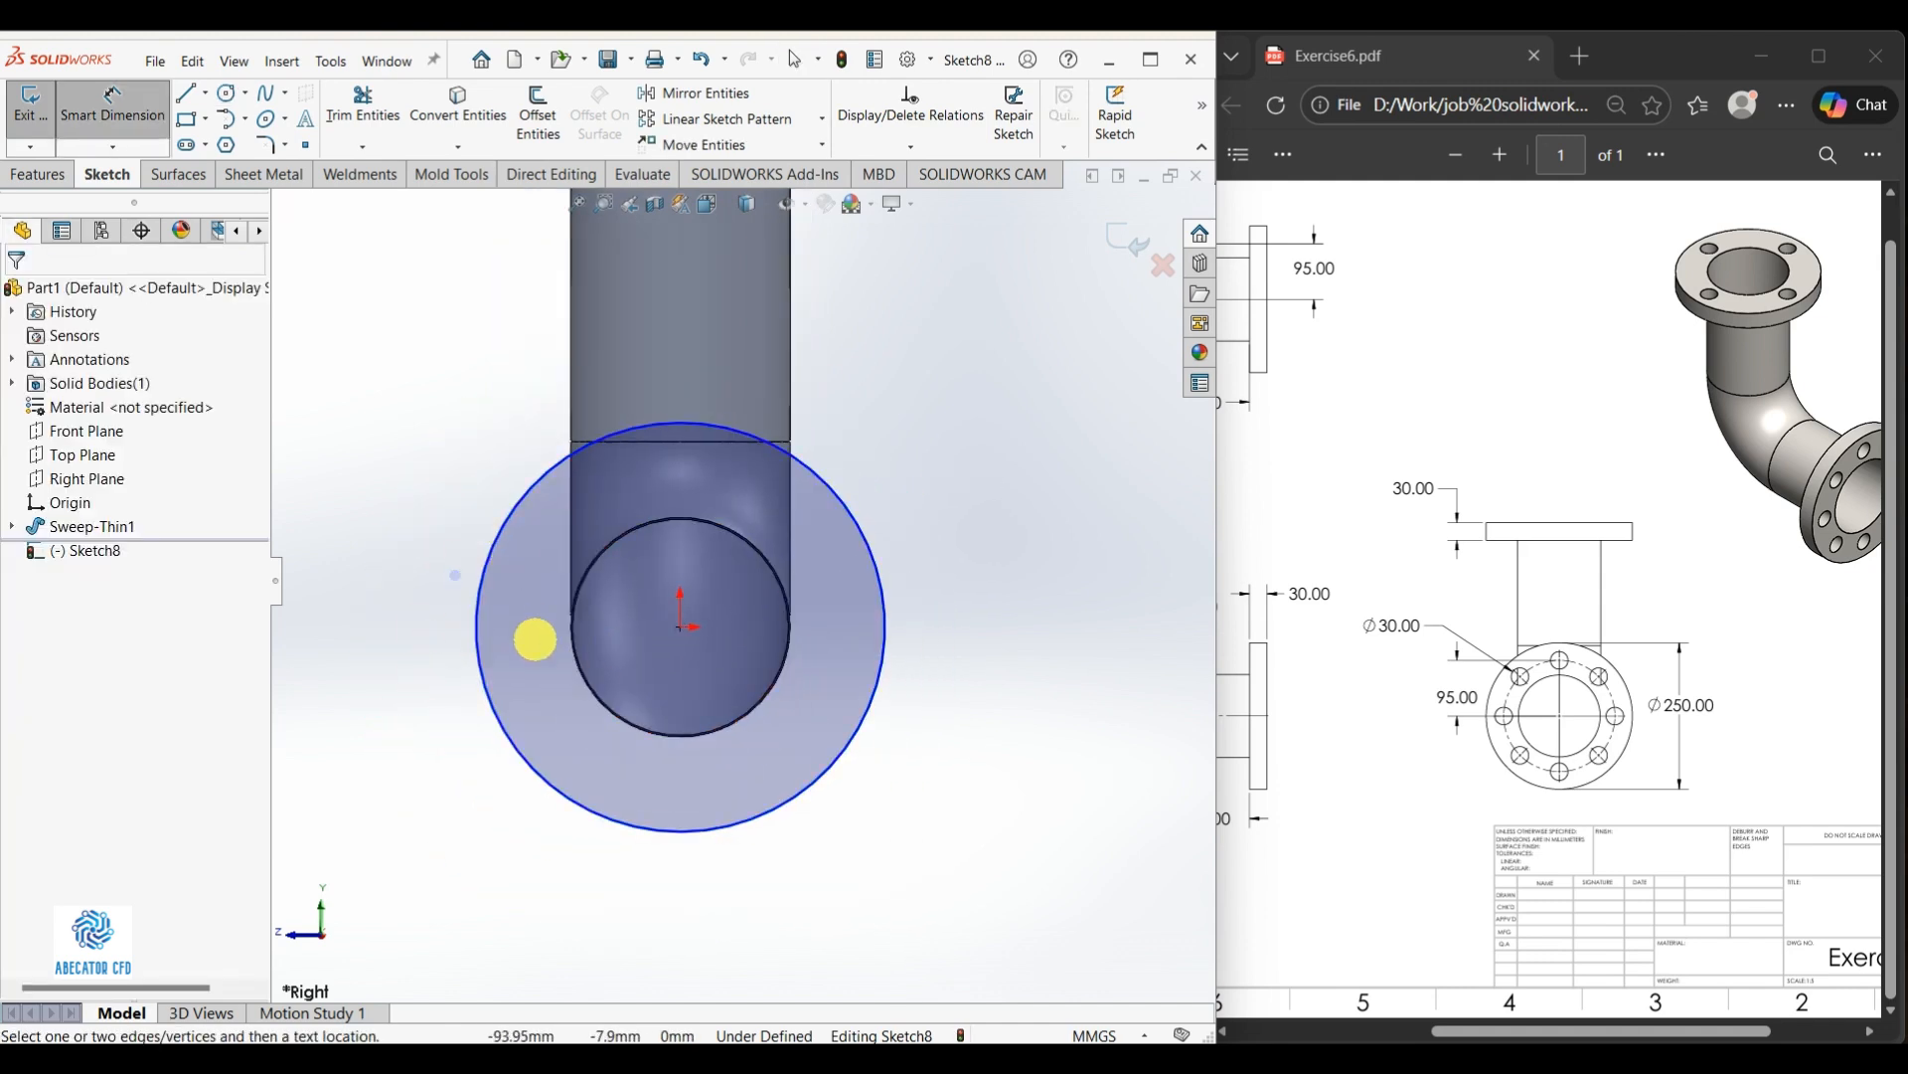
left_click(502, 726)
left_click(392, 515)
type("2")
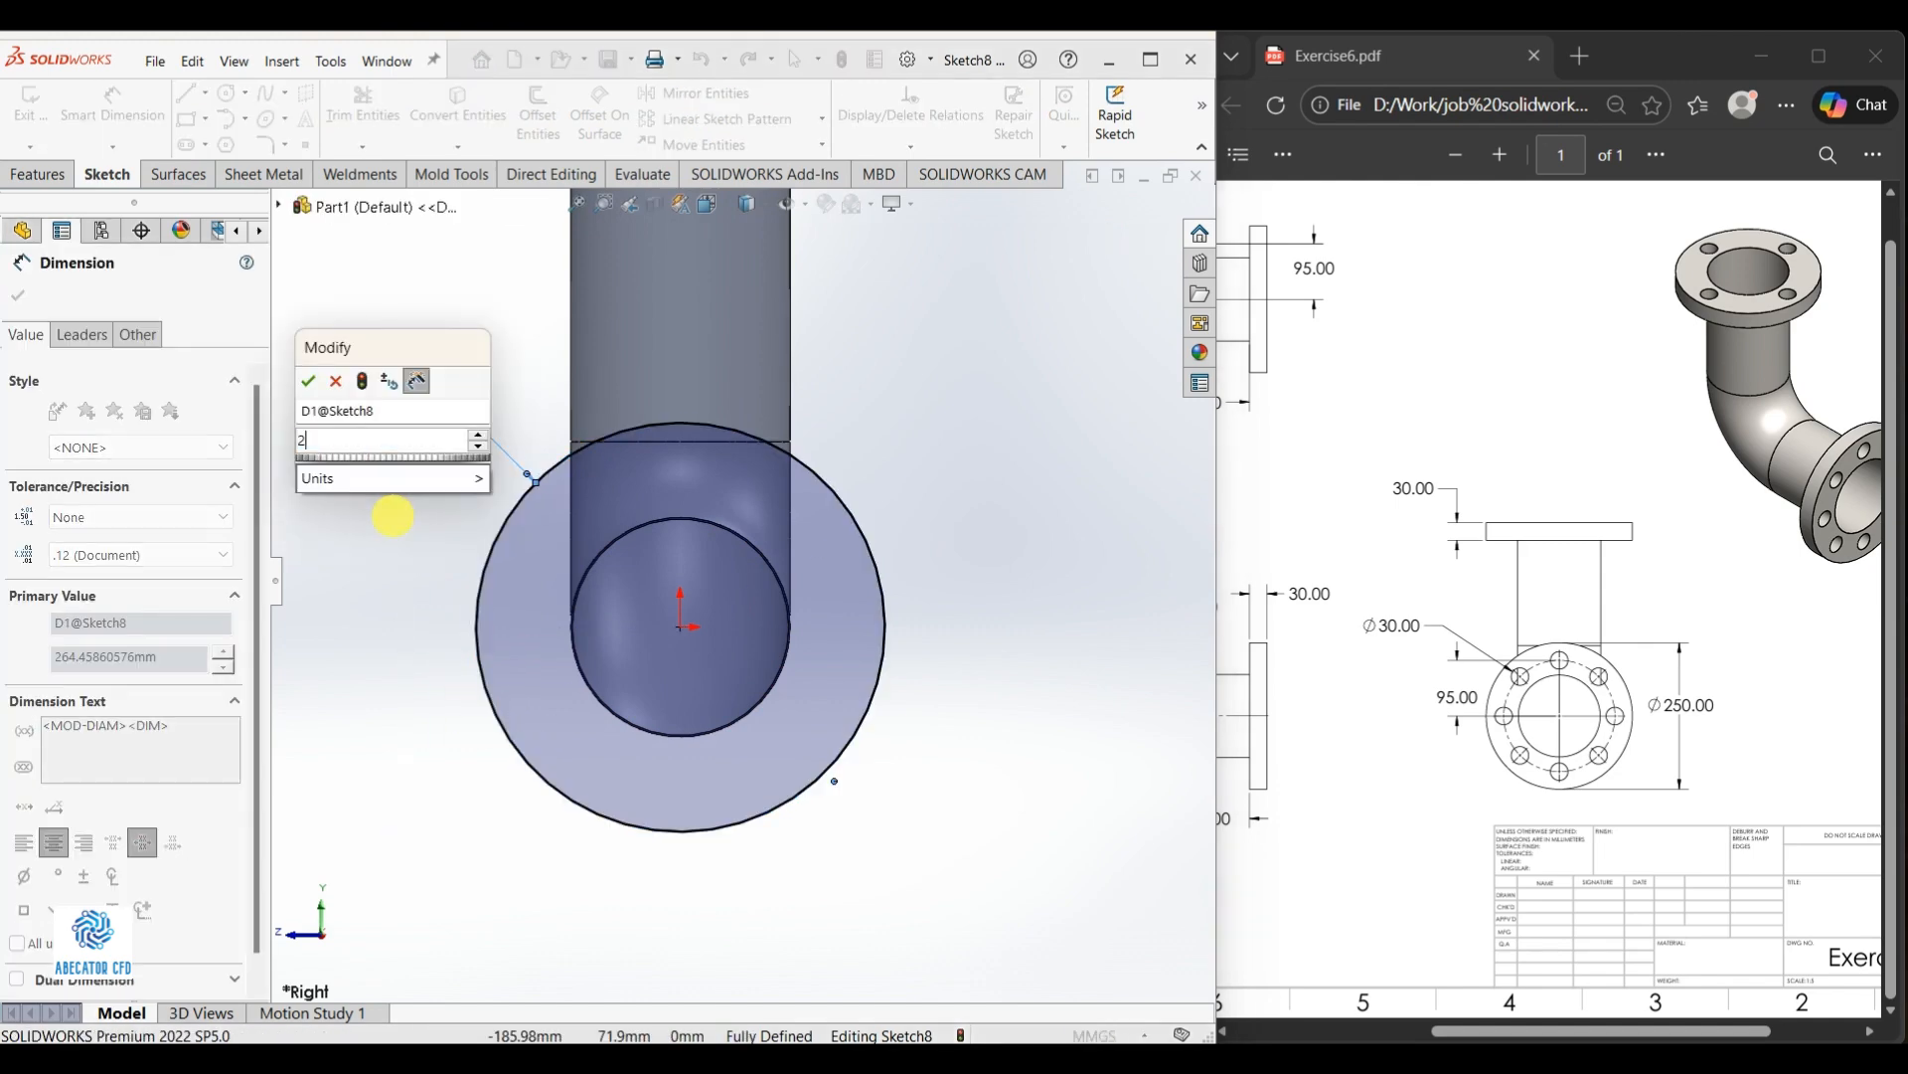
type("50")
key("Return")
key("Escape")
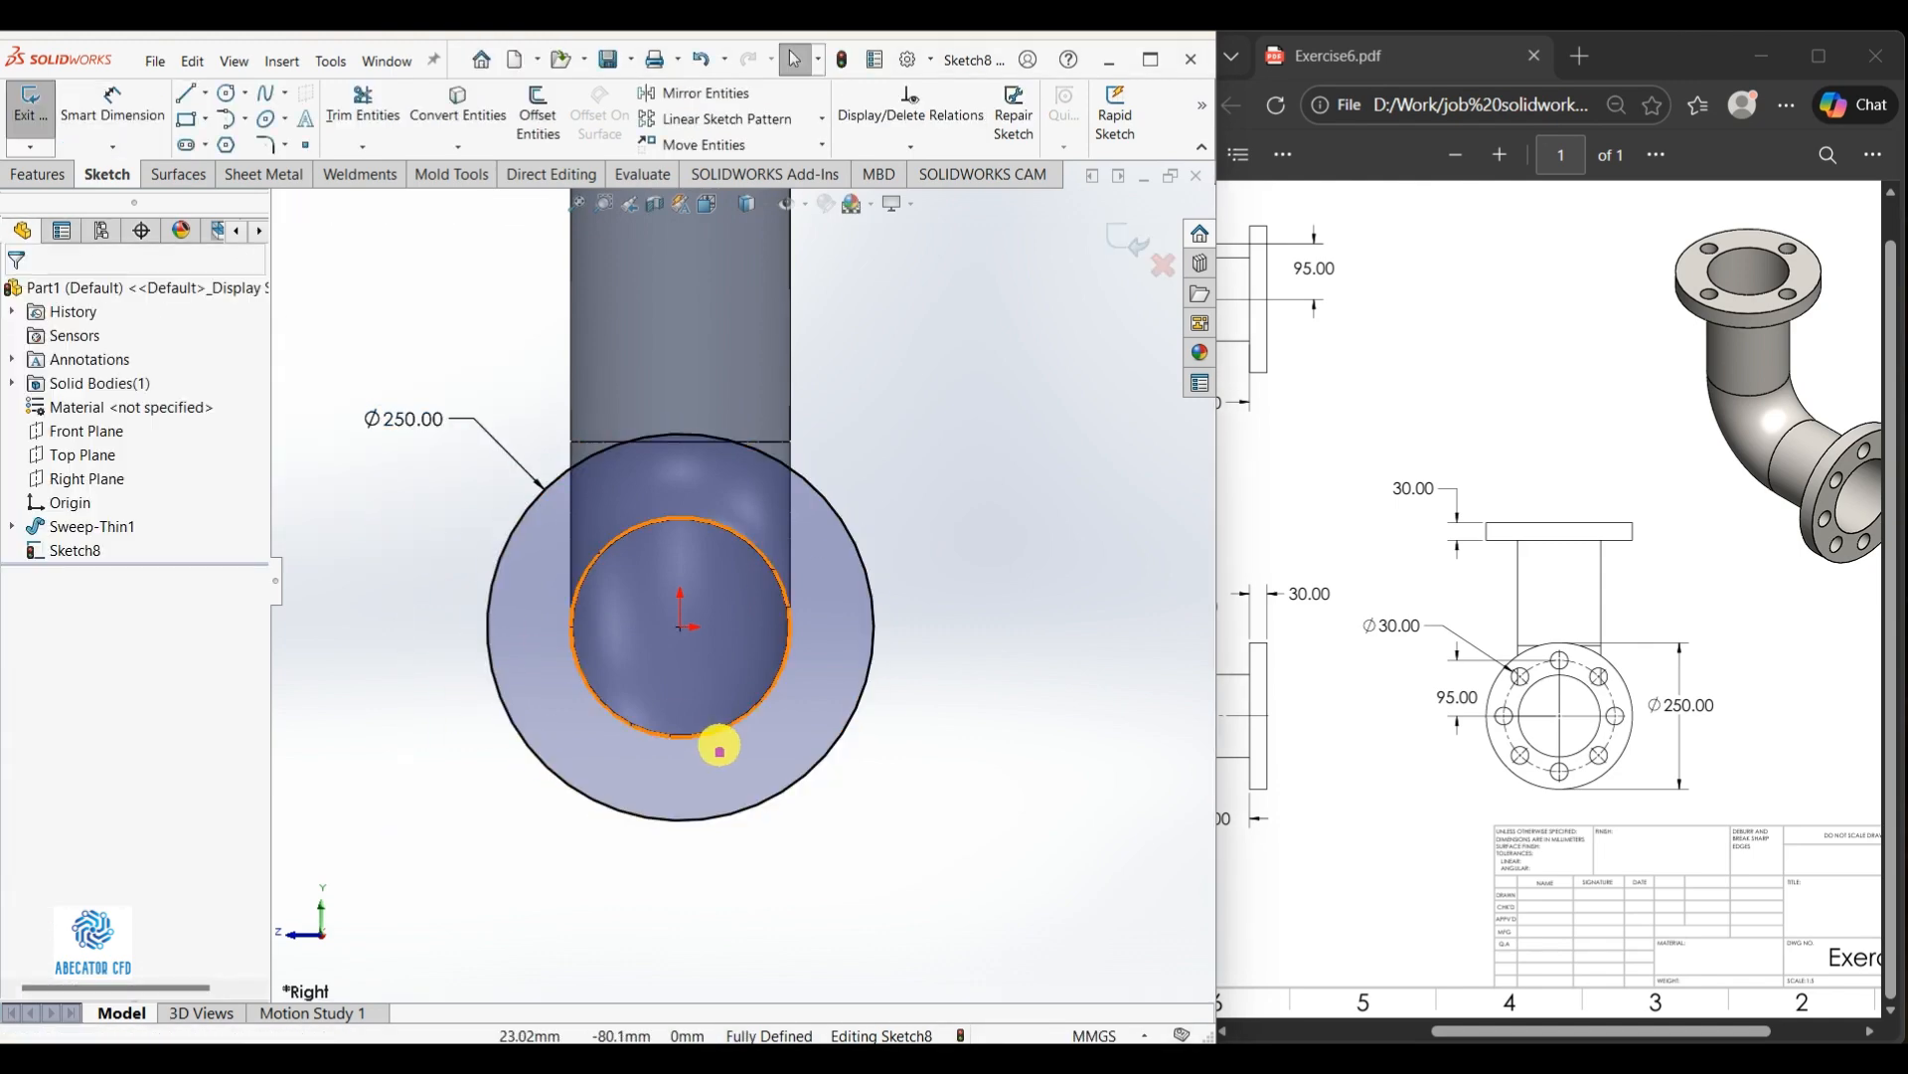
Convert the inner circular edge of the pipe's end into a sketch entity inside the 250 mm circle
scroll(801, 669, "down", 5)
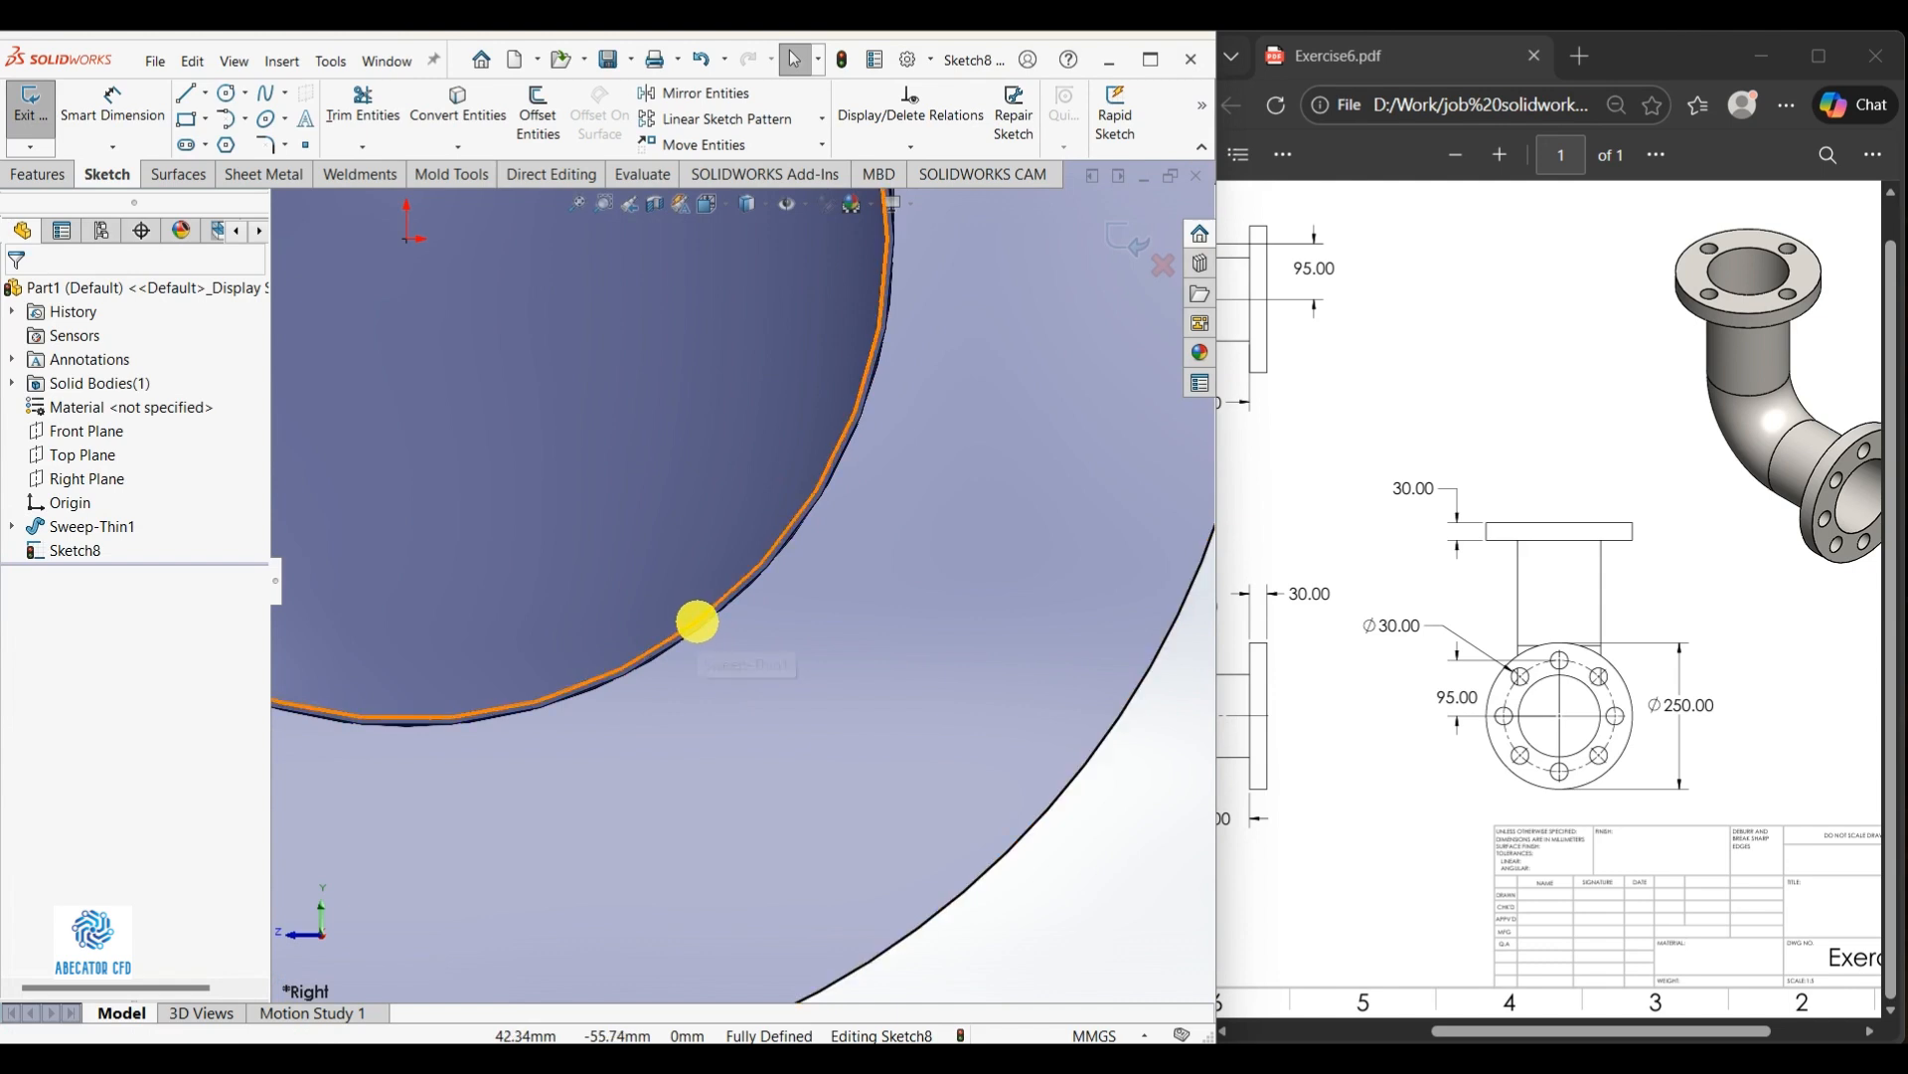
left_click(697, 621)
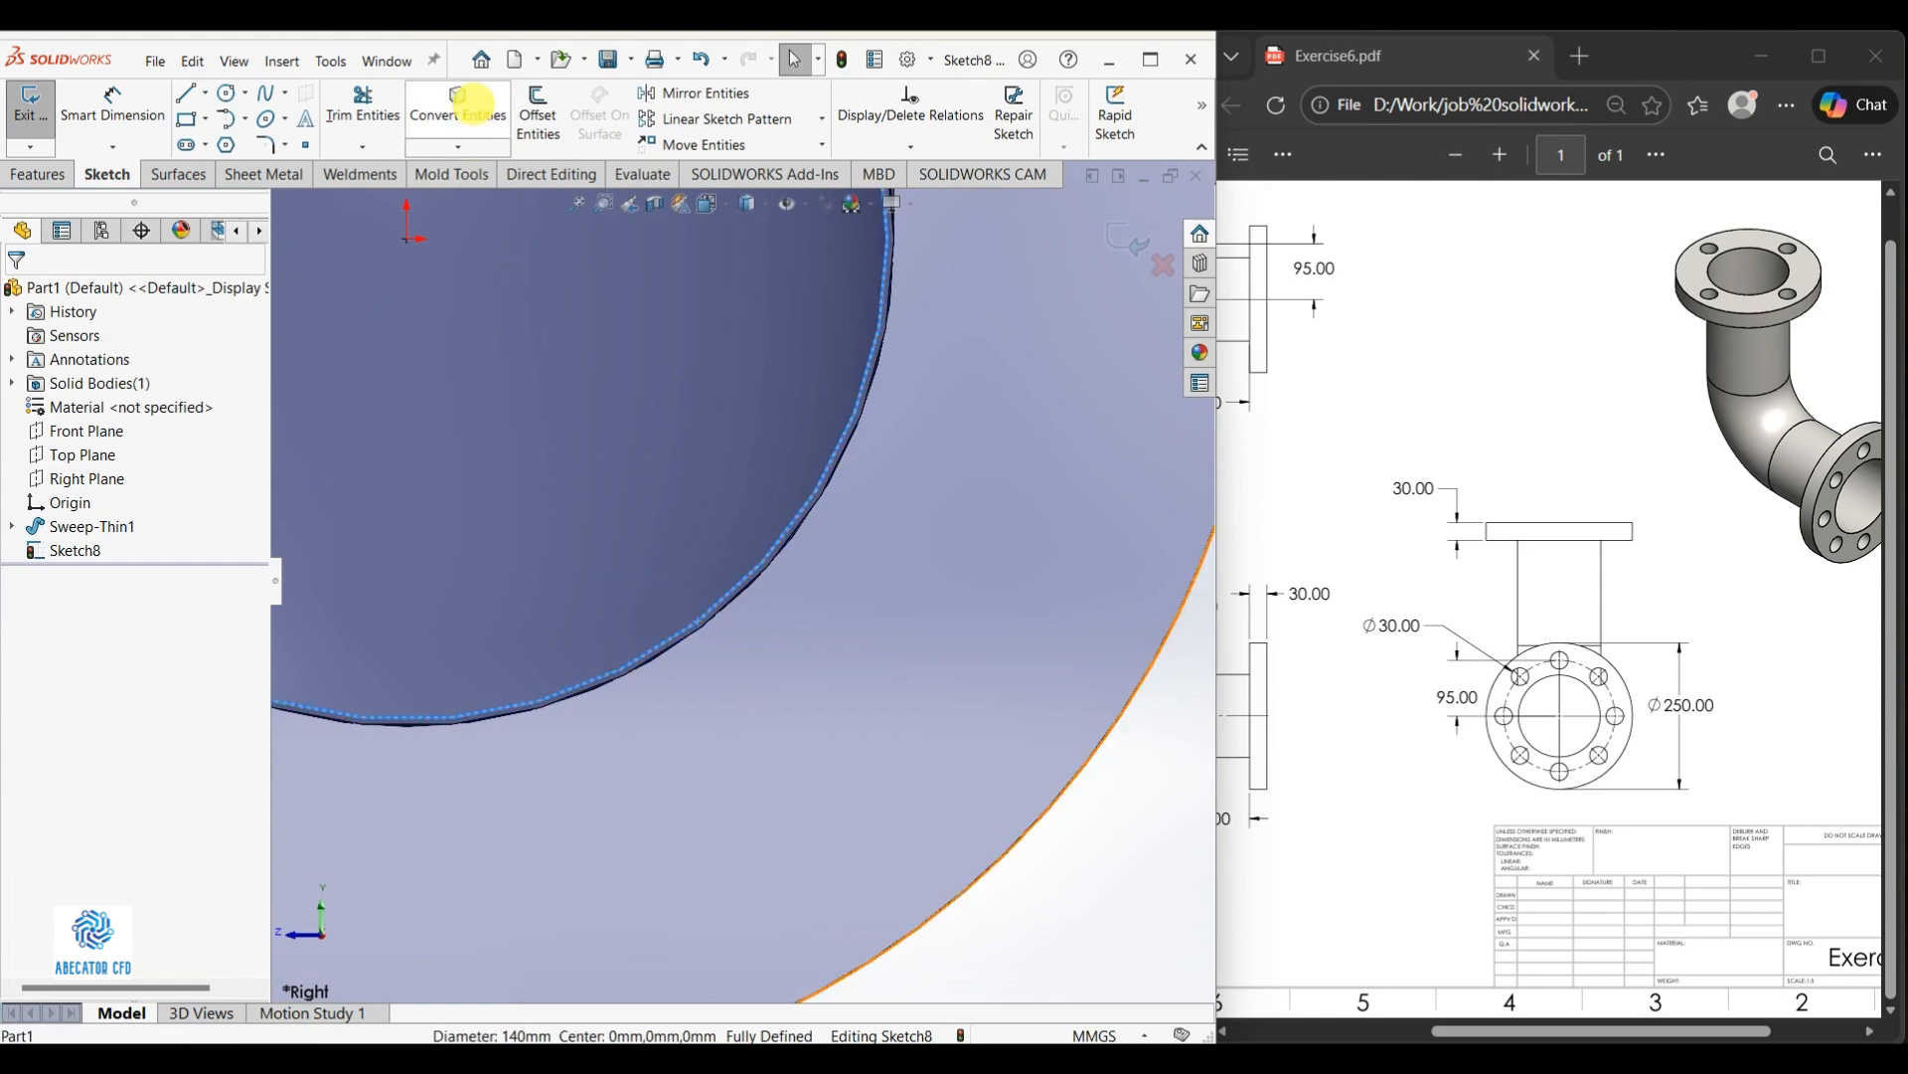
left_click(472, 103)
scroll(694, 395, "up", 5)
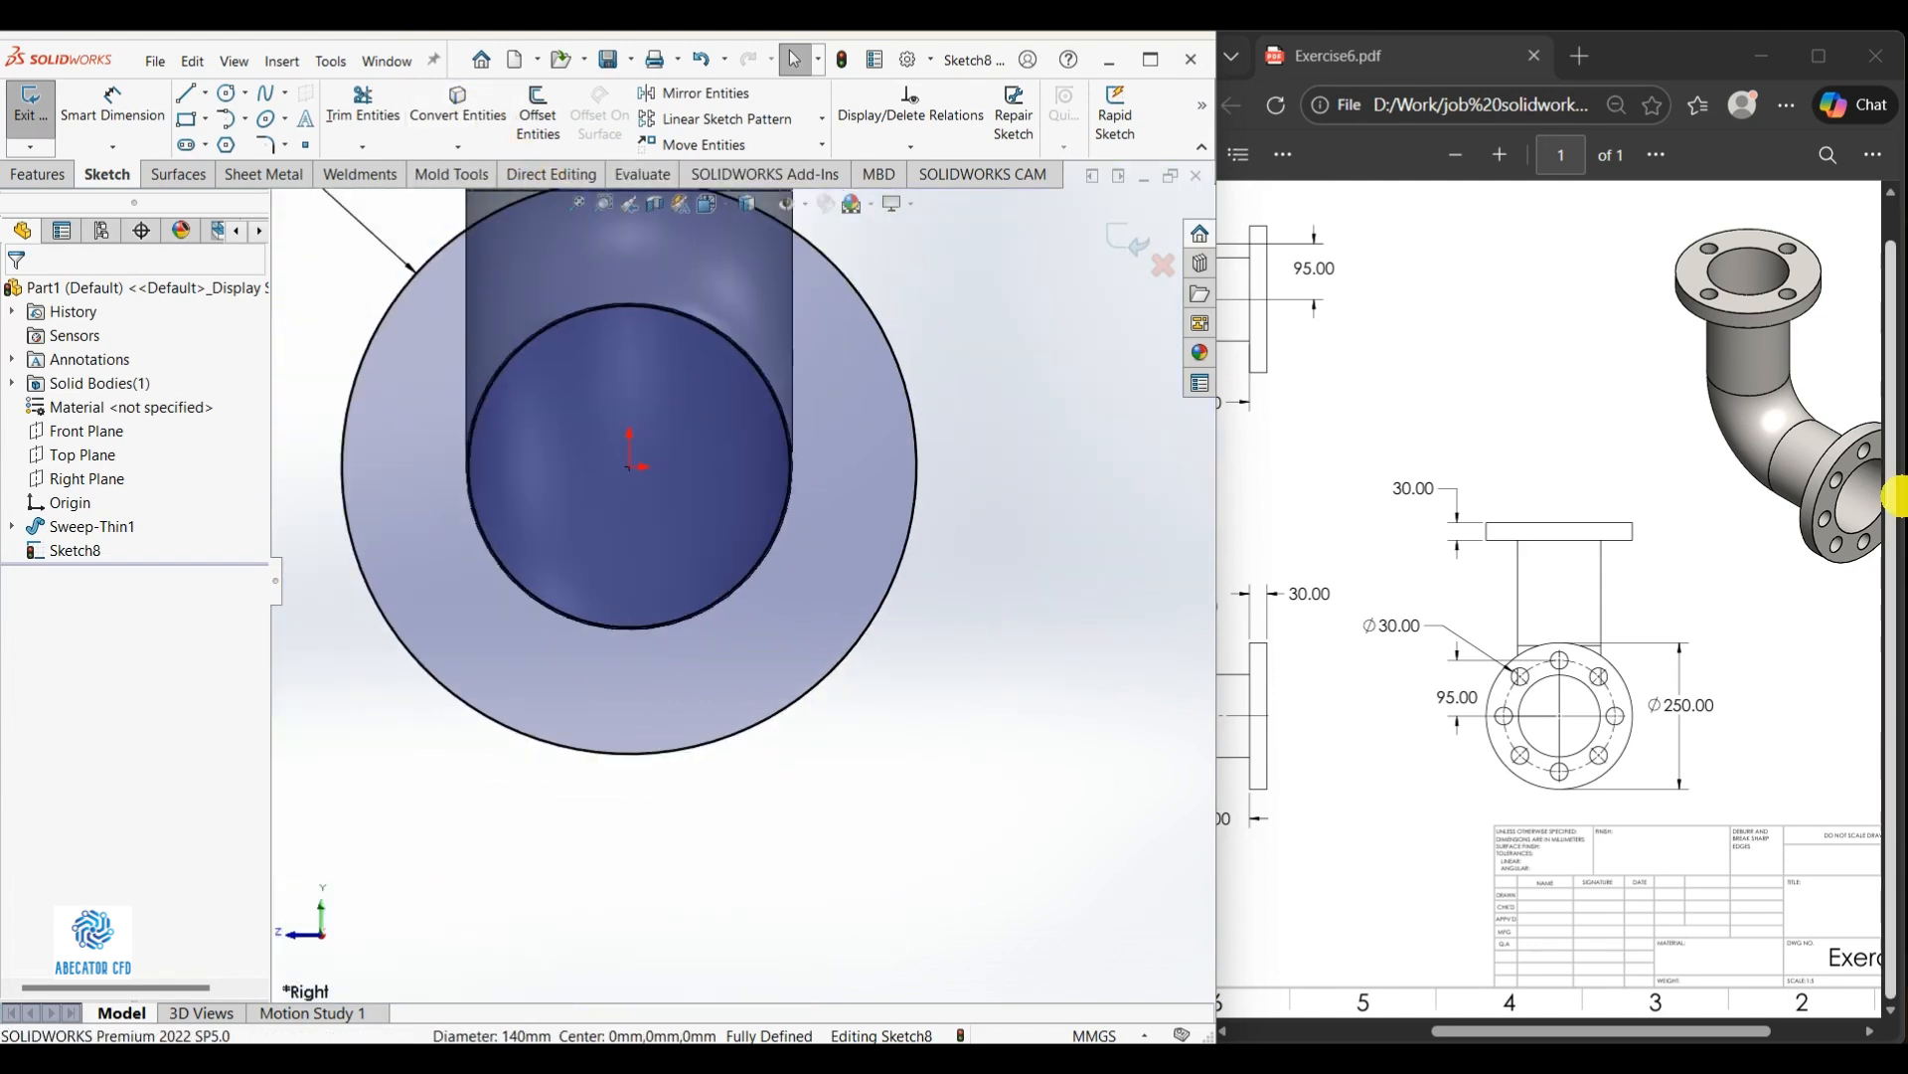
Extrude the ring between the 250 mm circle and the pipe's inner edge 30 mm outward as the horizontal leg's flange
scroll(1879, 457, "down", 2, "ctrl")
scroll(925, 460, "up", 4)
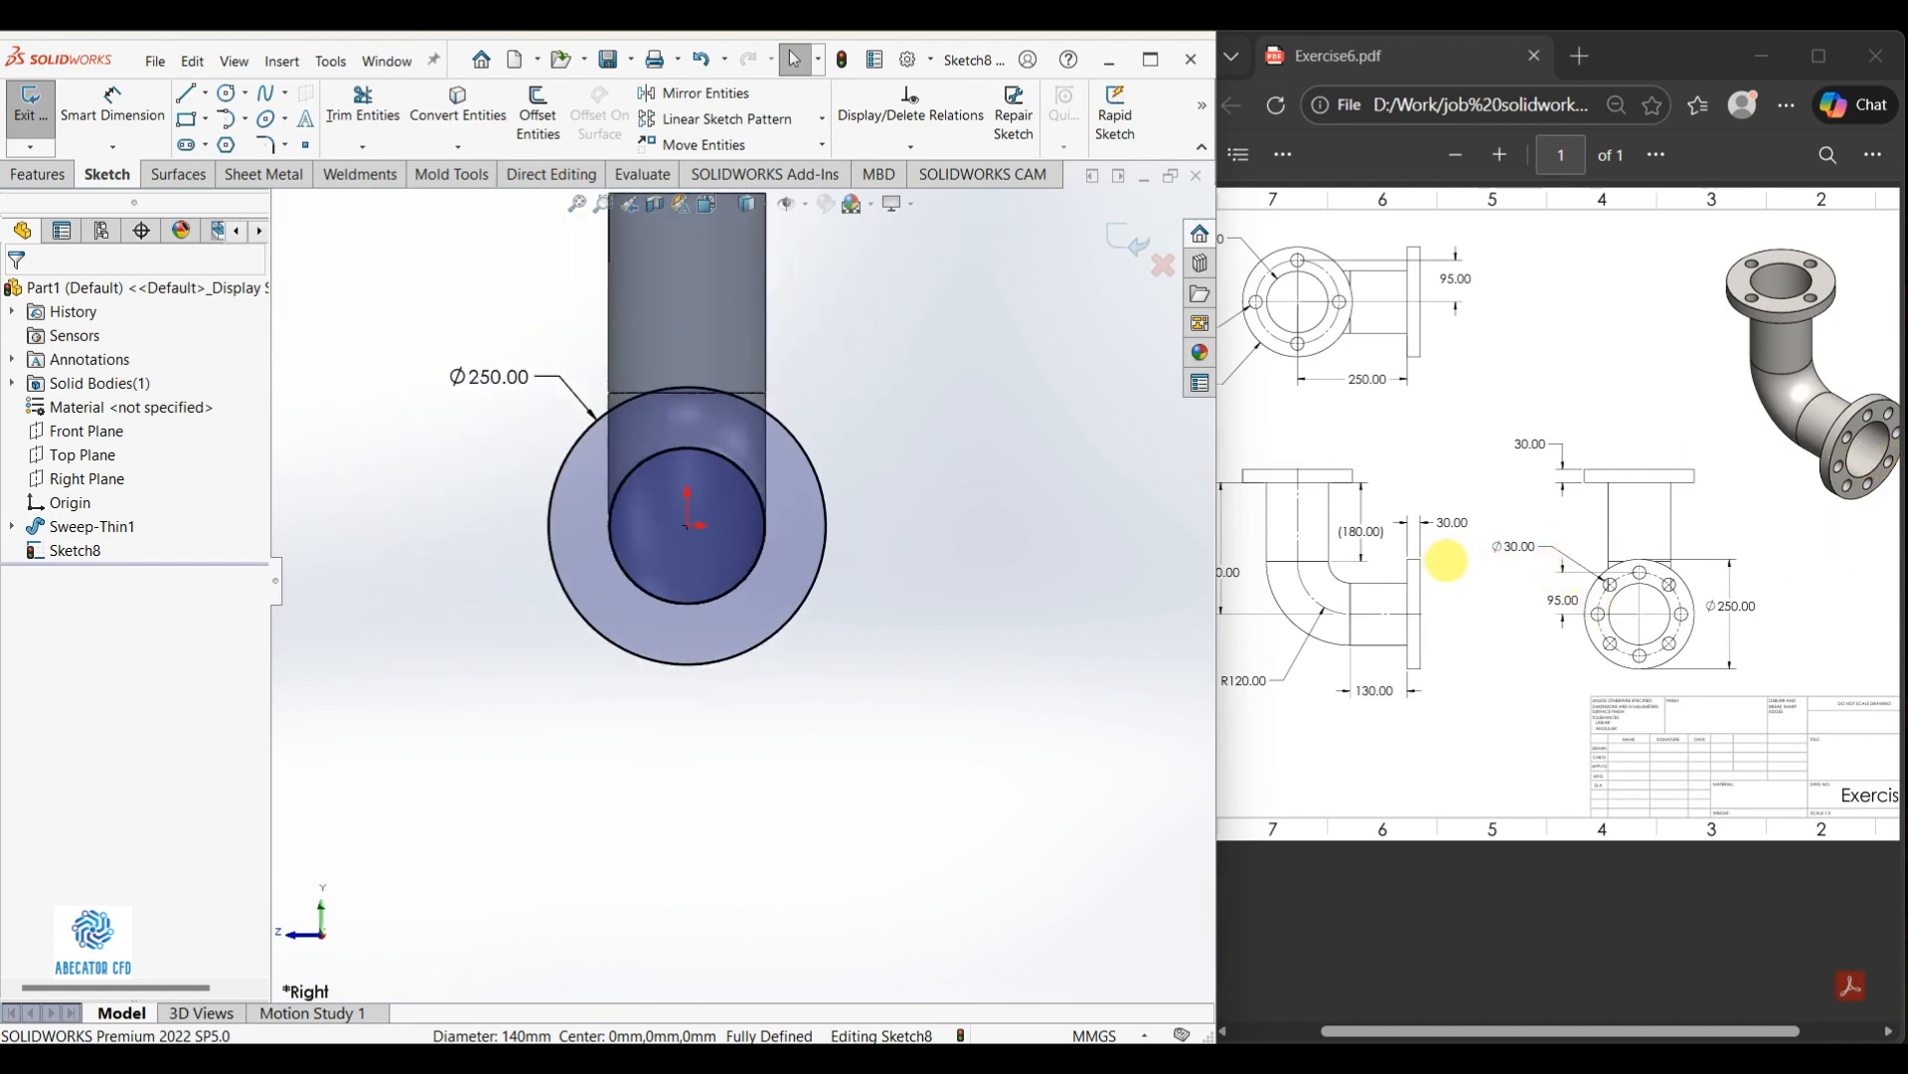
left_click(22, 171)
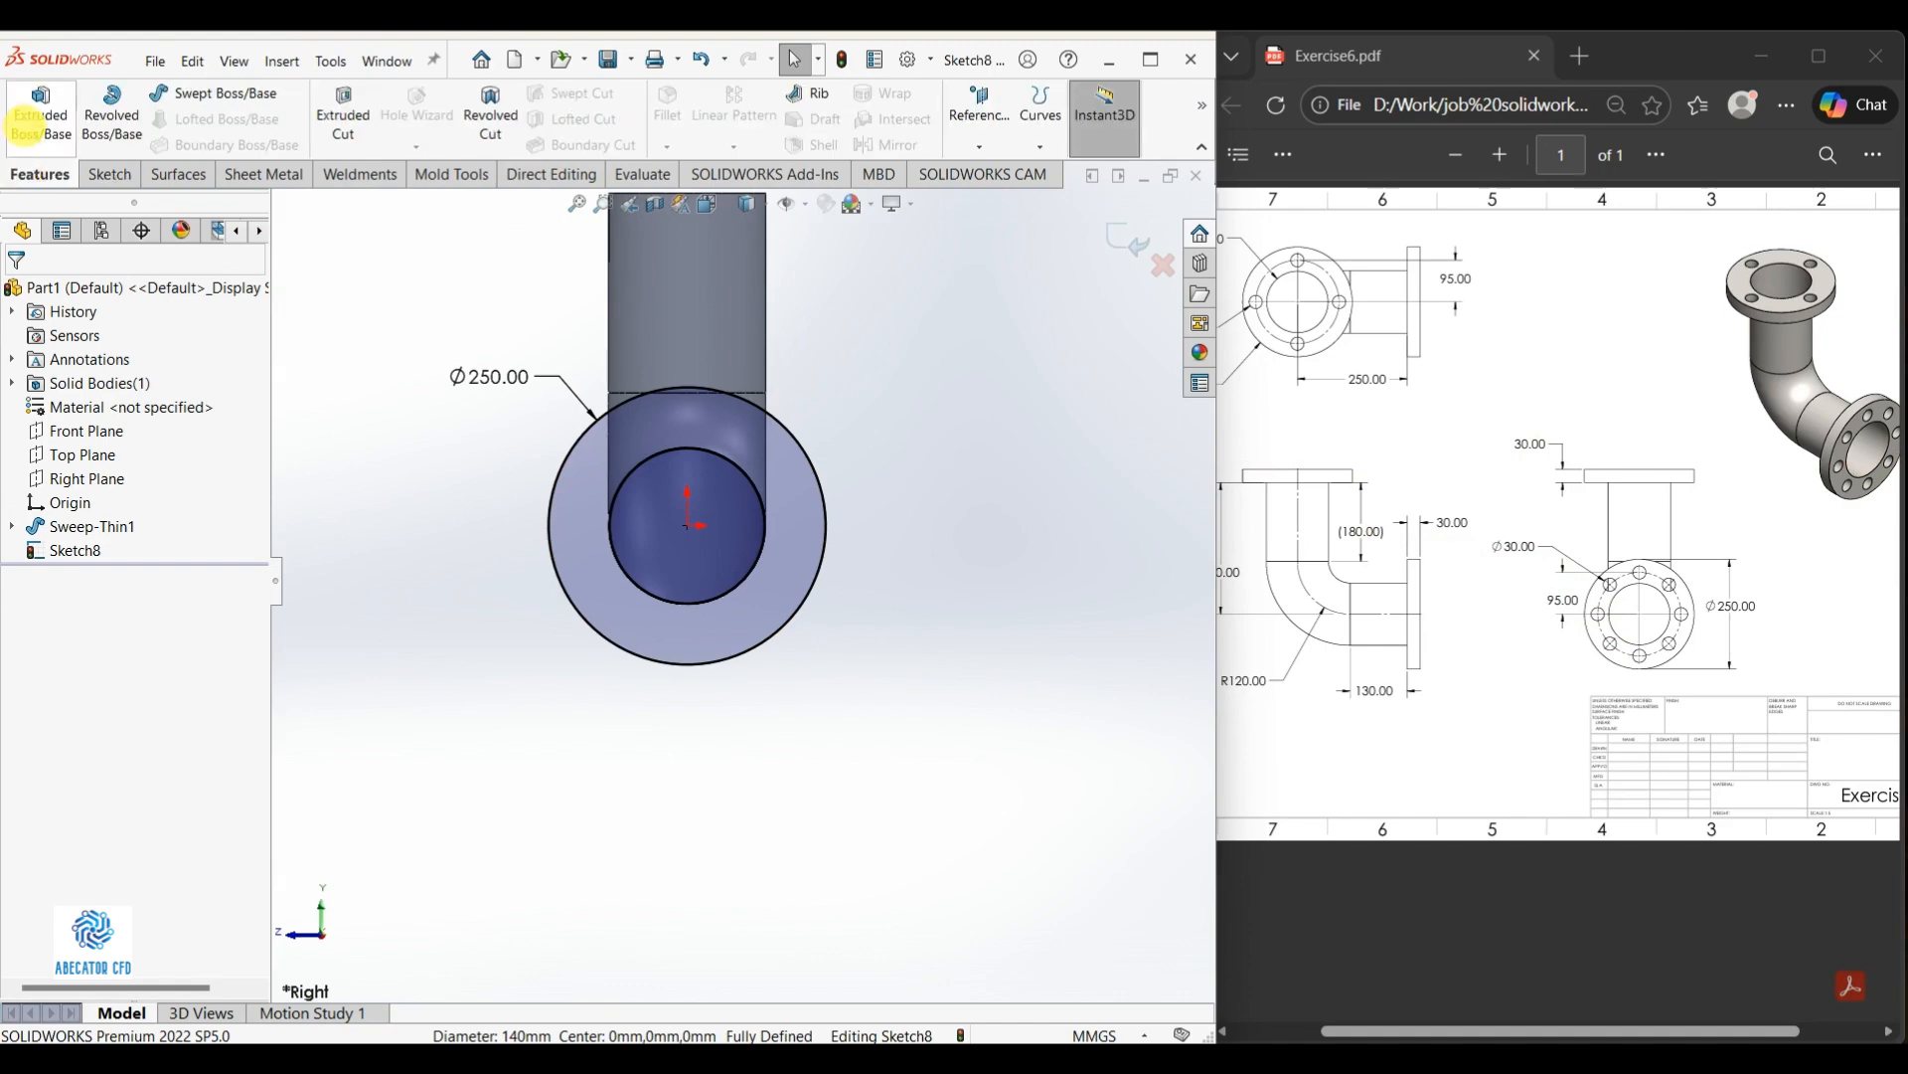
left_click(41, 111)
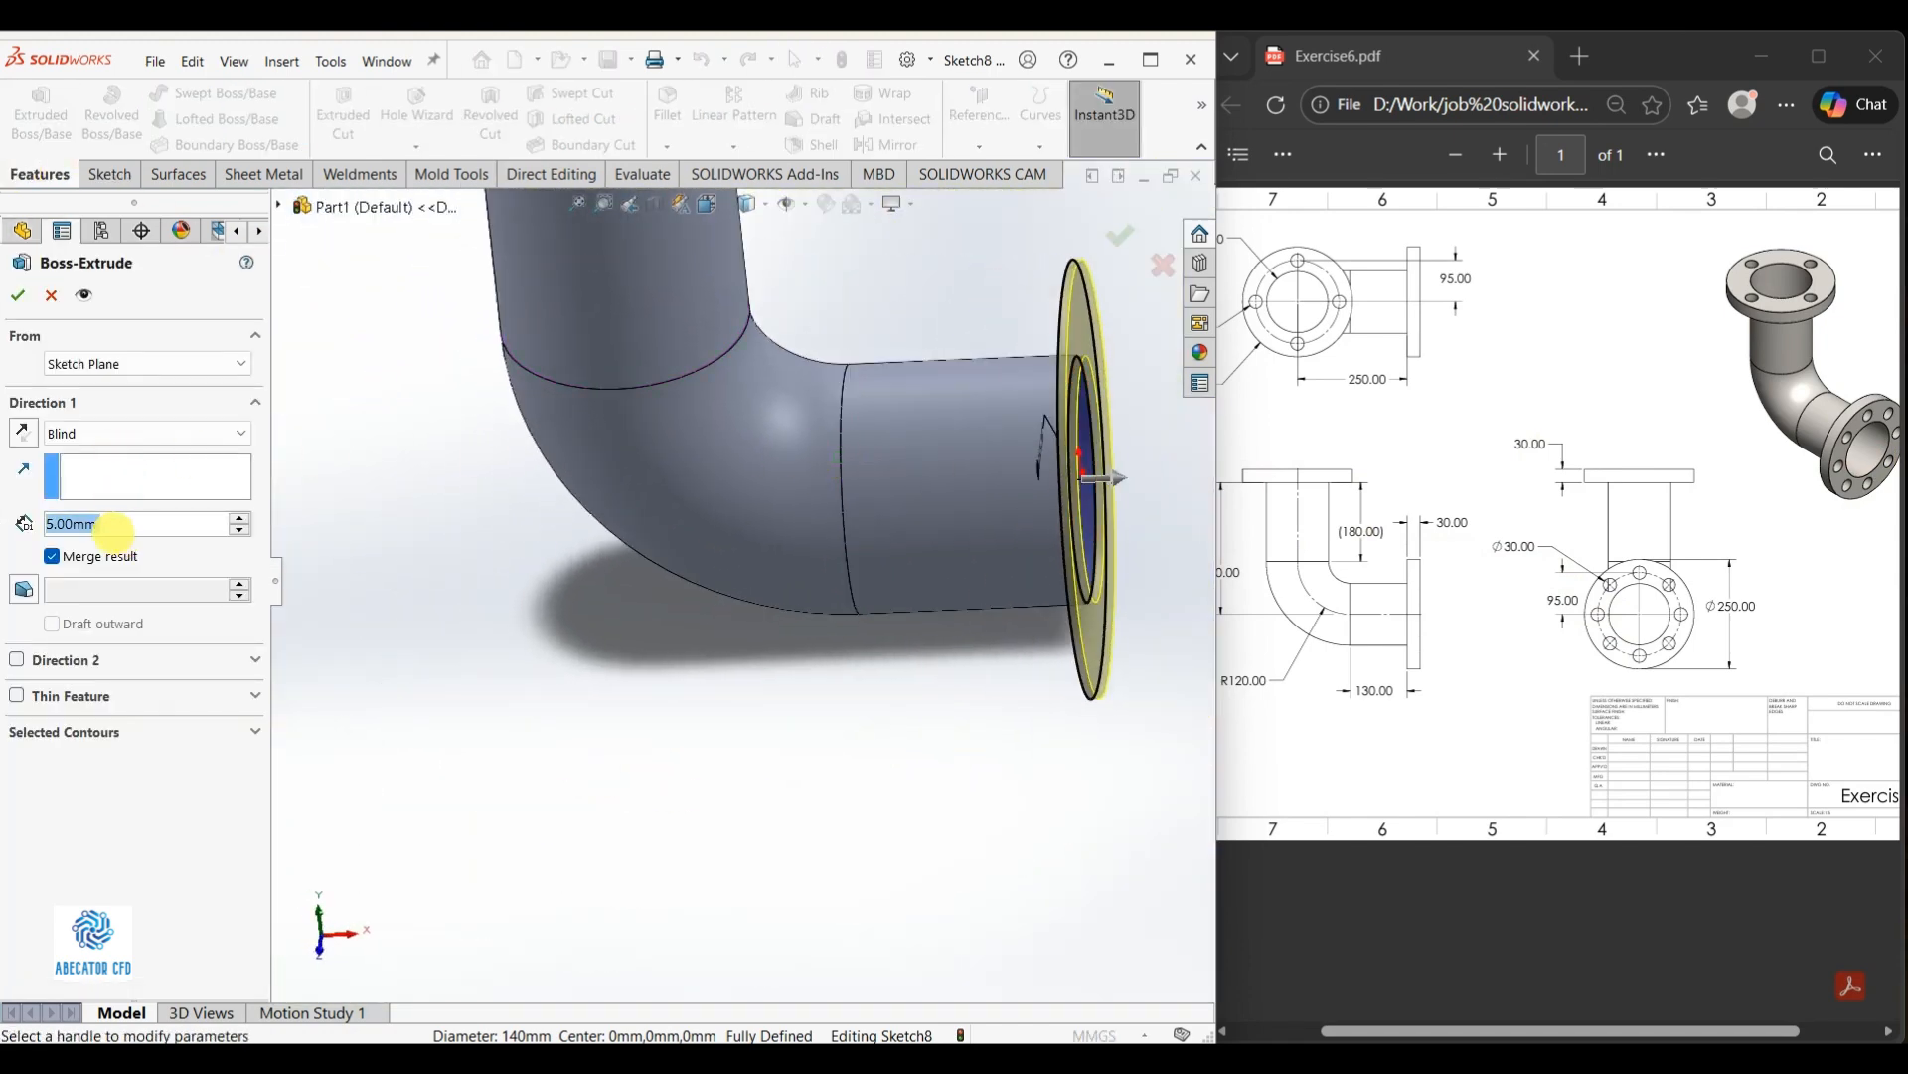
type("30")
key("Return")
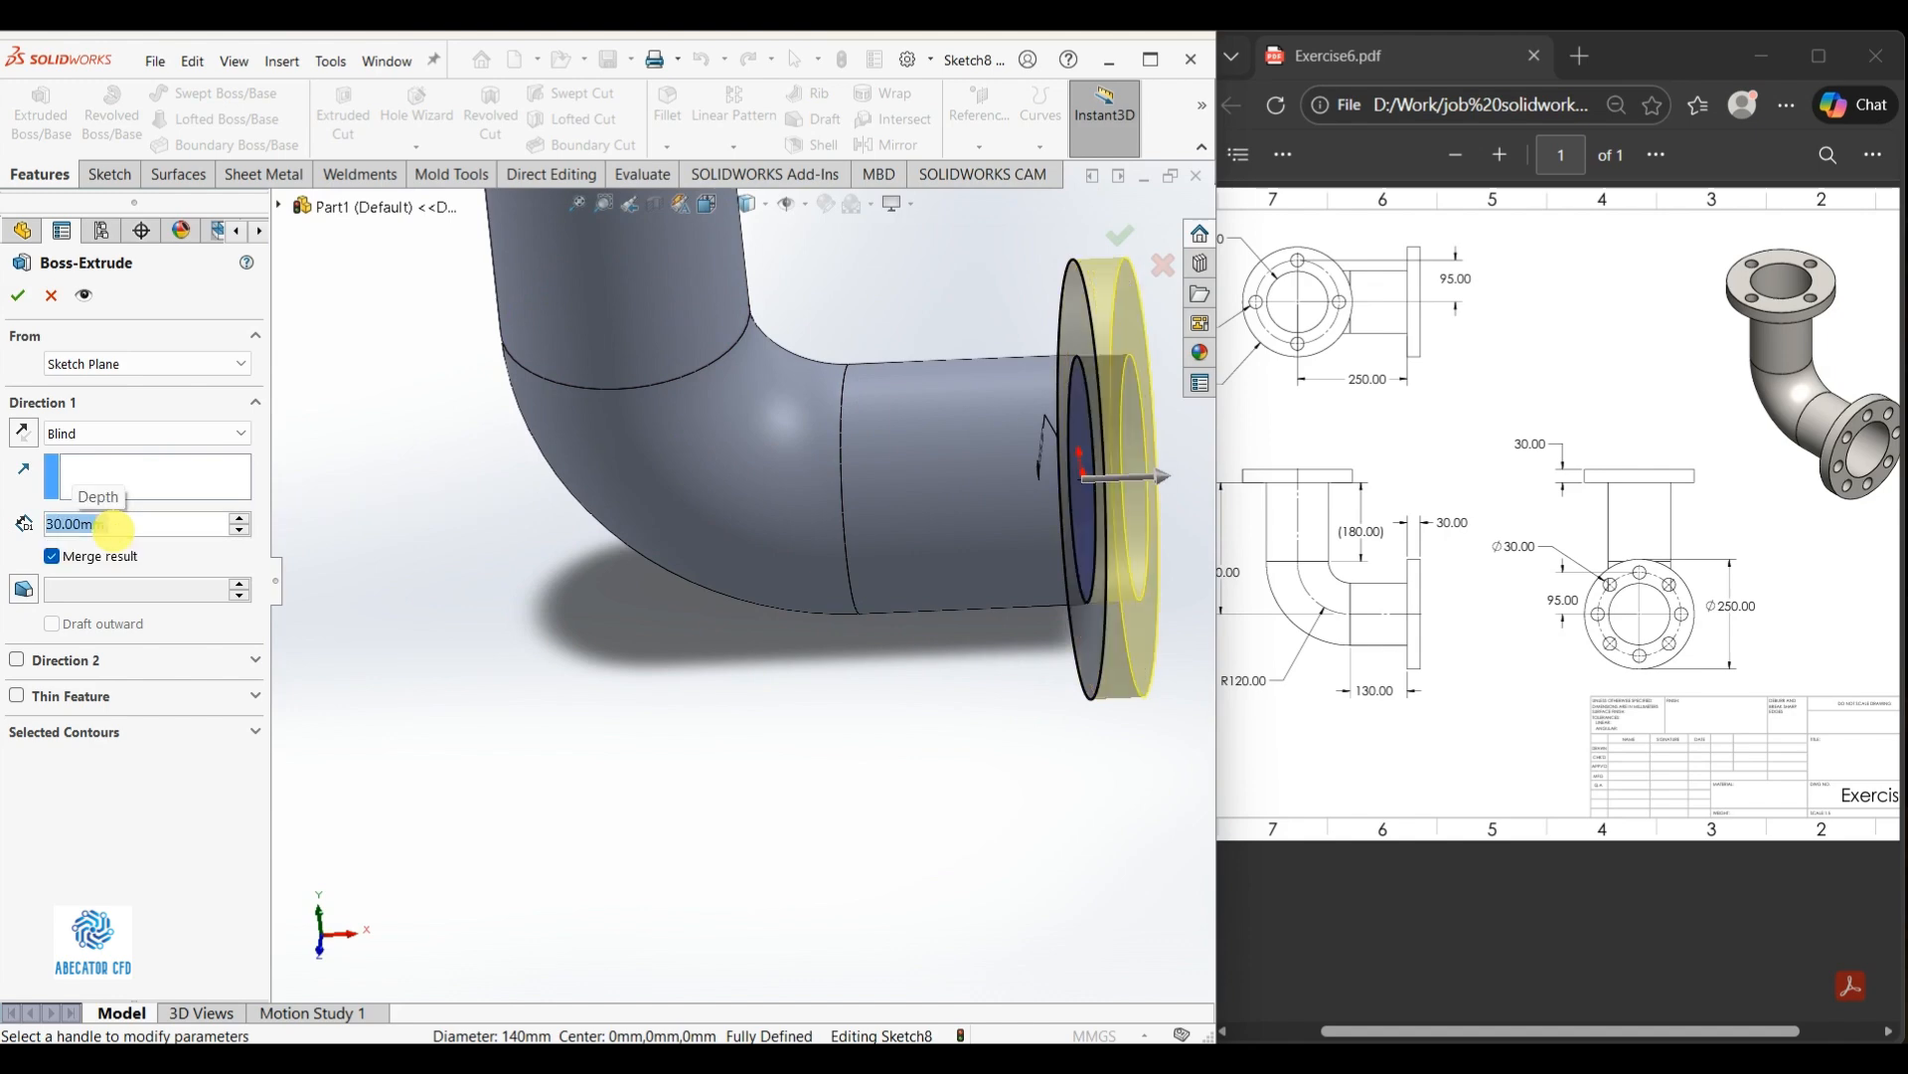
left_click(18, 293)
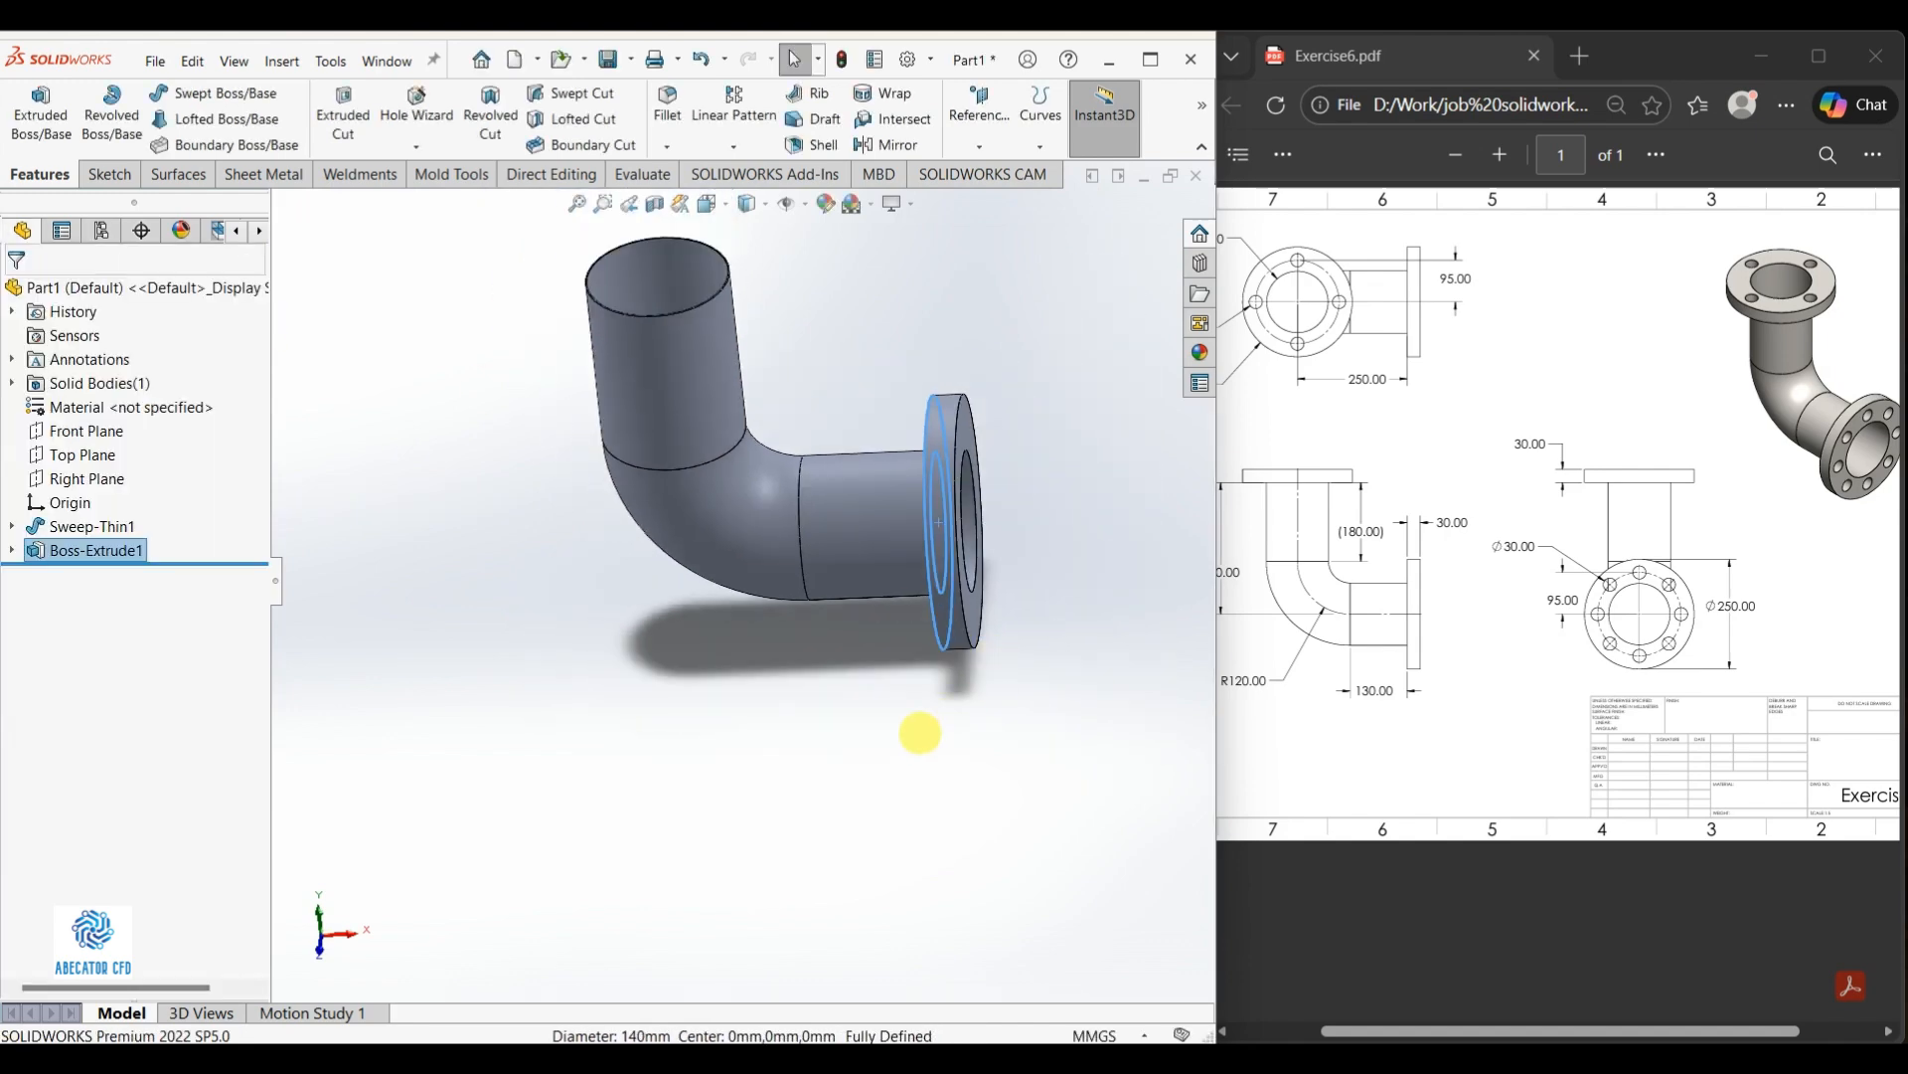
Check the flange dimensions in the exercise drawing and start a sketch on the thin ring-shaped end face of the vertical leg
scroll(773, 387, "down", 6)
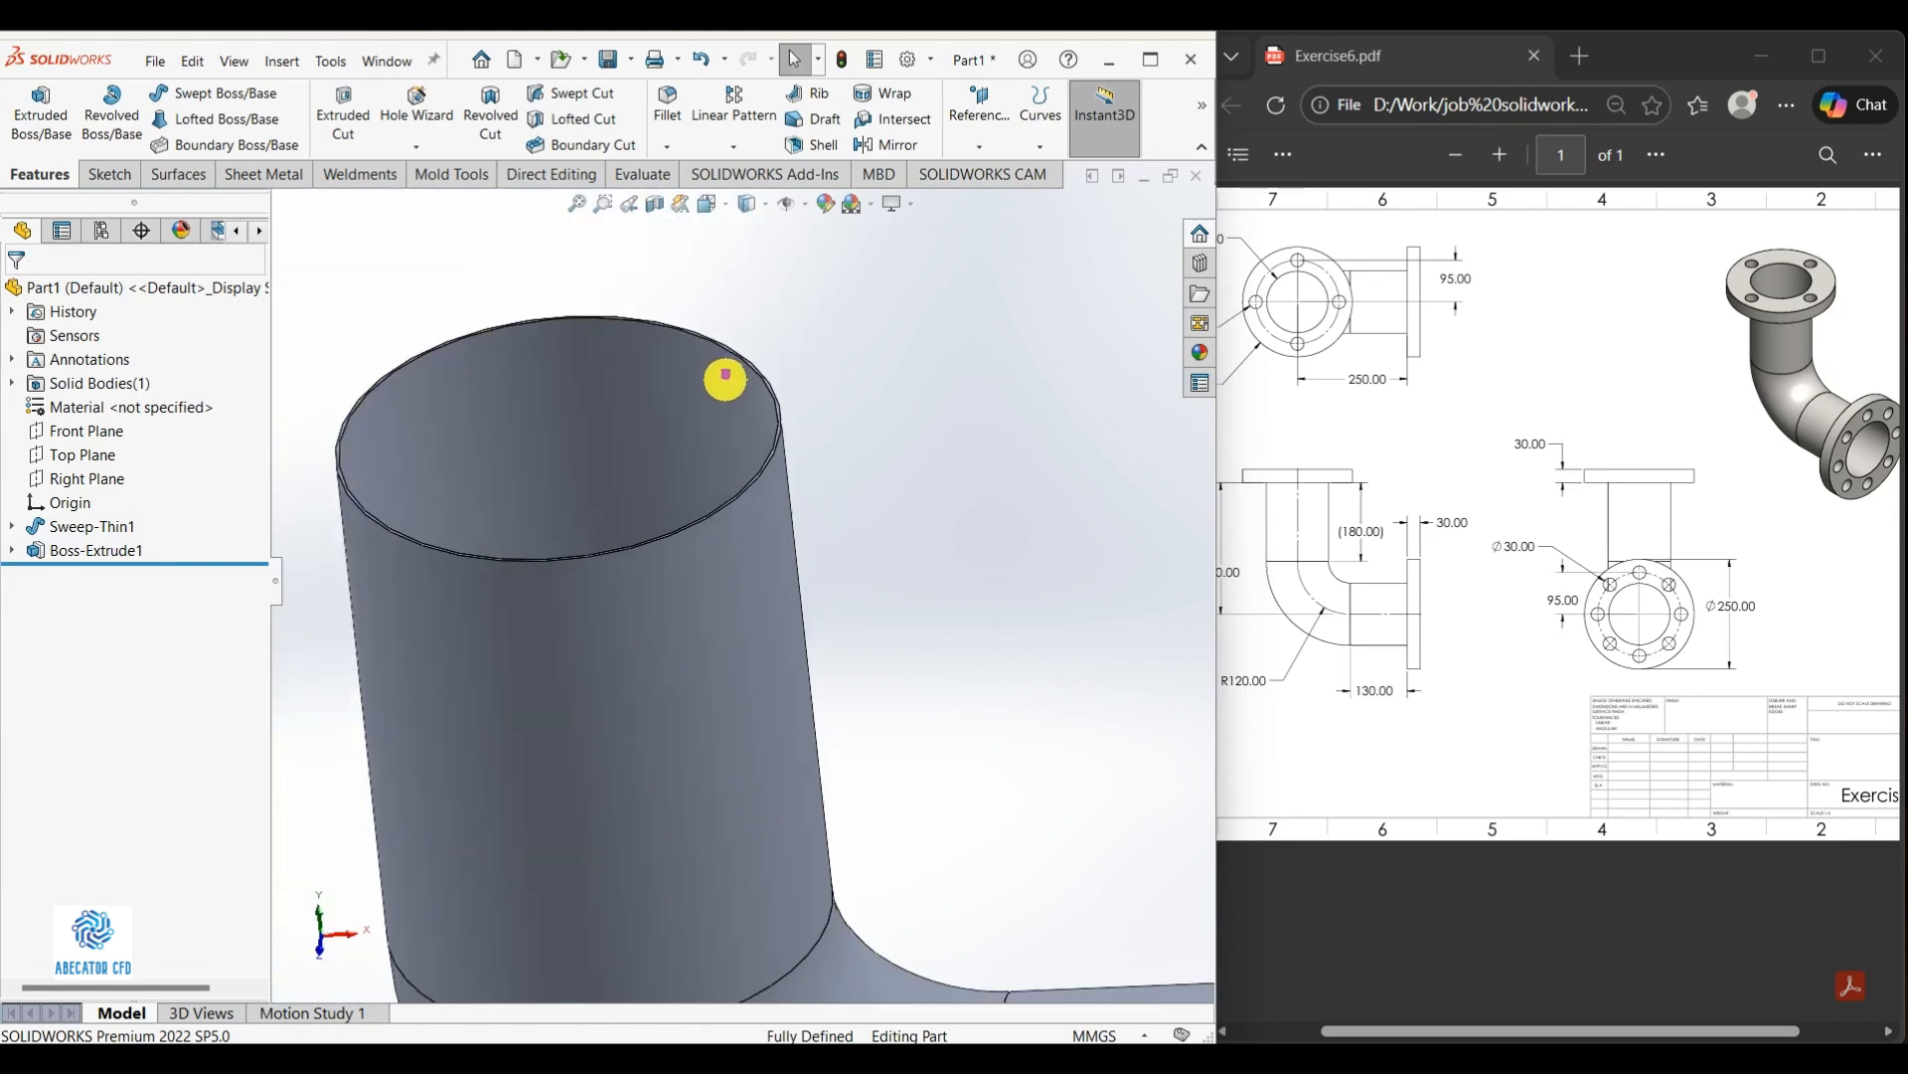
scroll(1419, 462, "down", 3, "ctrl")
scroll(1346, 307, "up", 4, "ctrl")
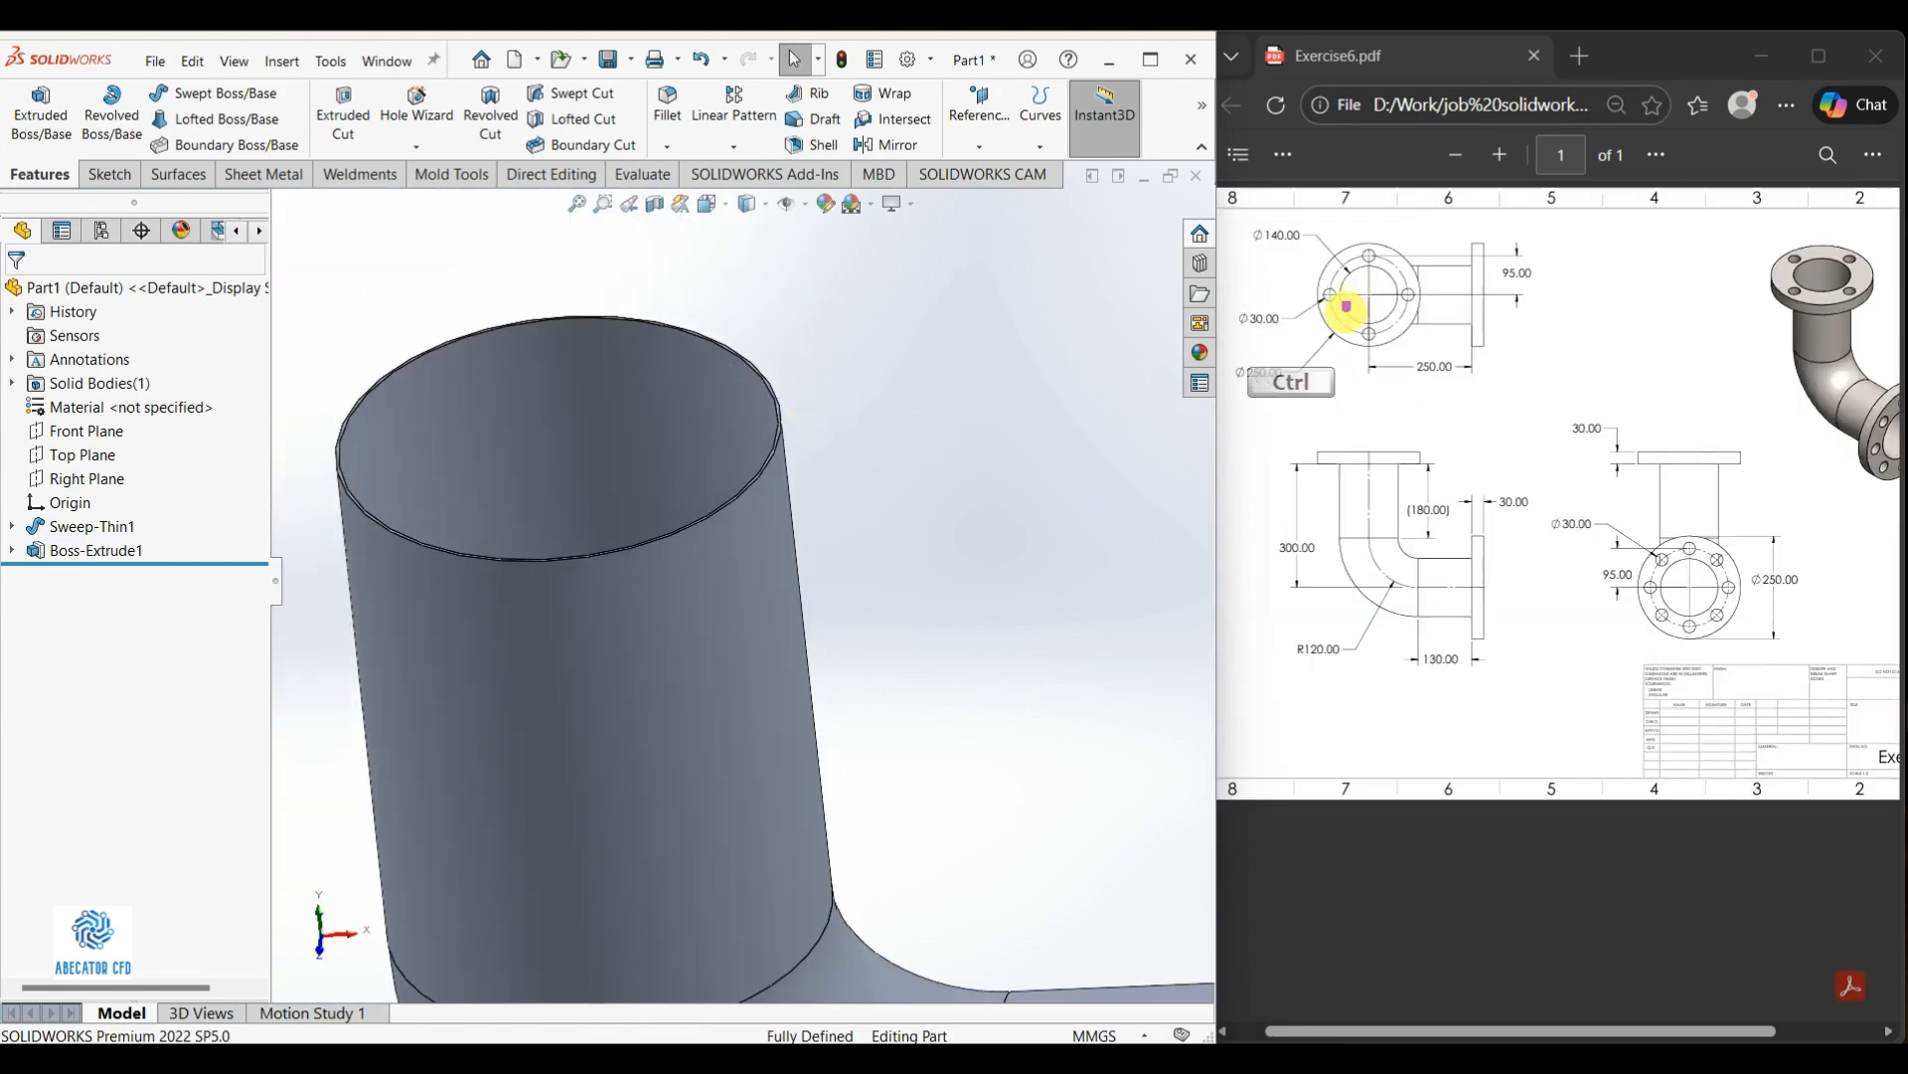
scroll(1328, 336, "down", 3, "ctrl")
scroll(1328, 336, "up", 2, "ctrl")
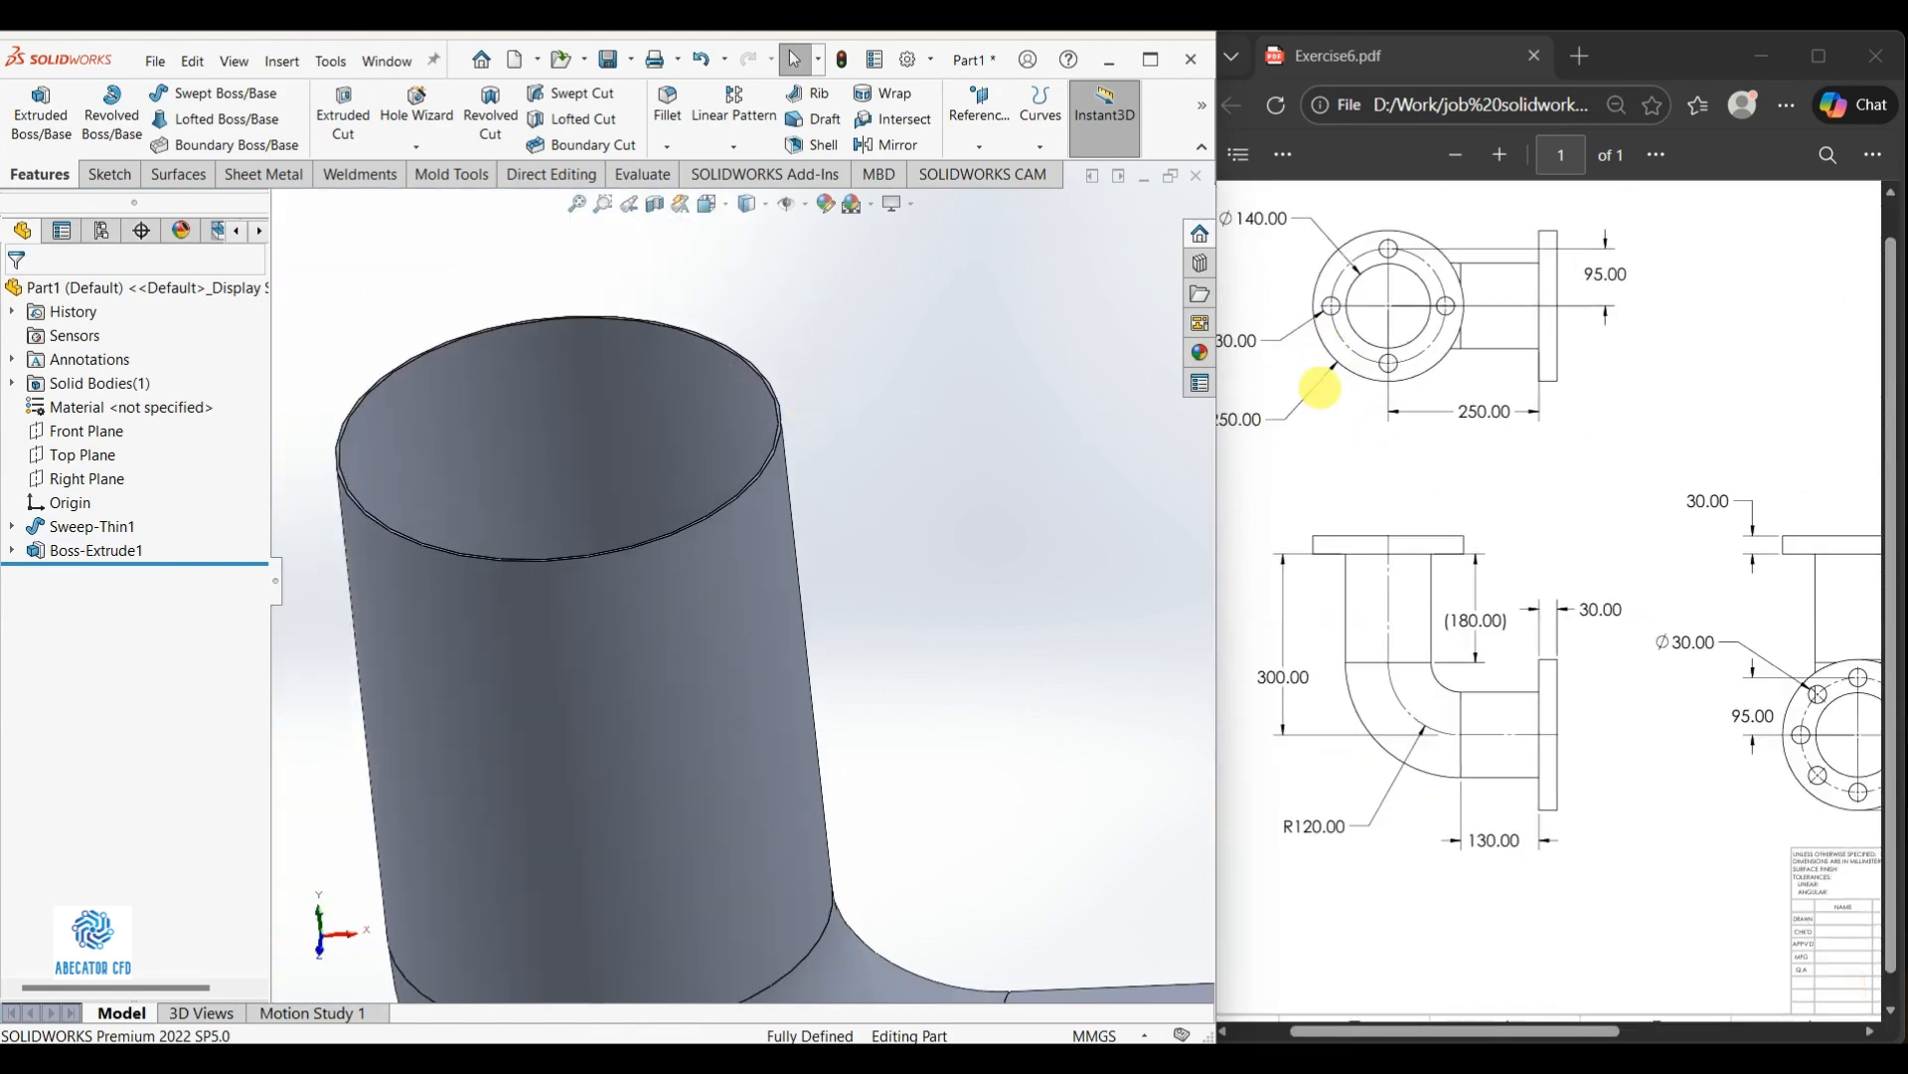
scroll(1326, 384, "down", 4, "ctrl")
scroll(1261, 323, "up", 4, "ctrl")
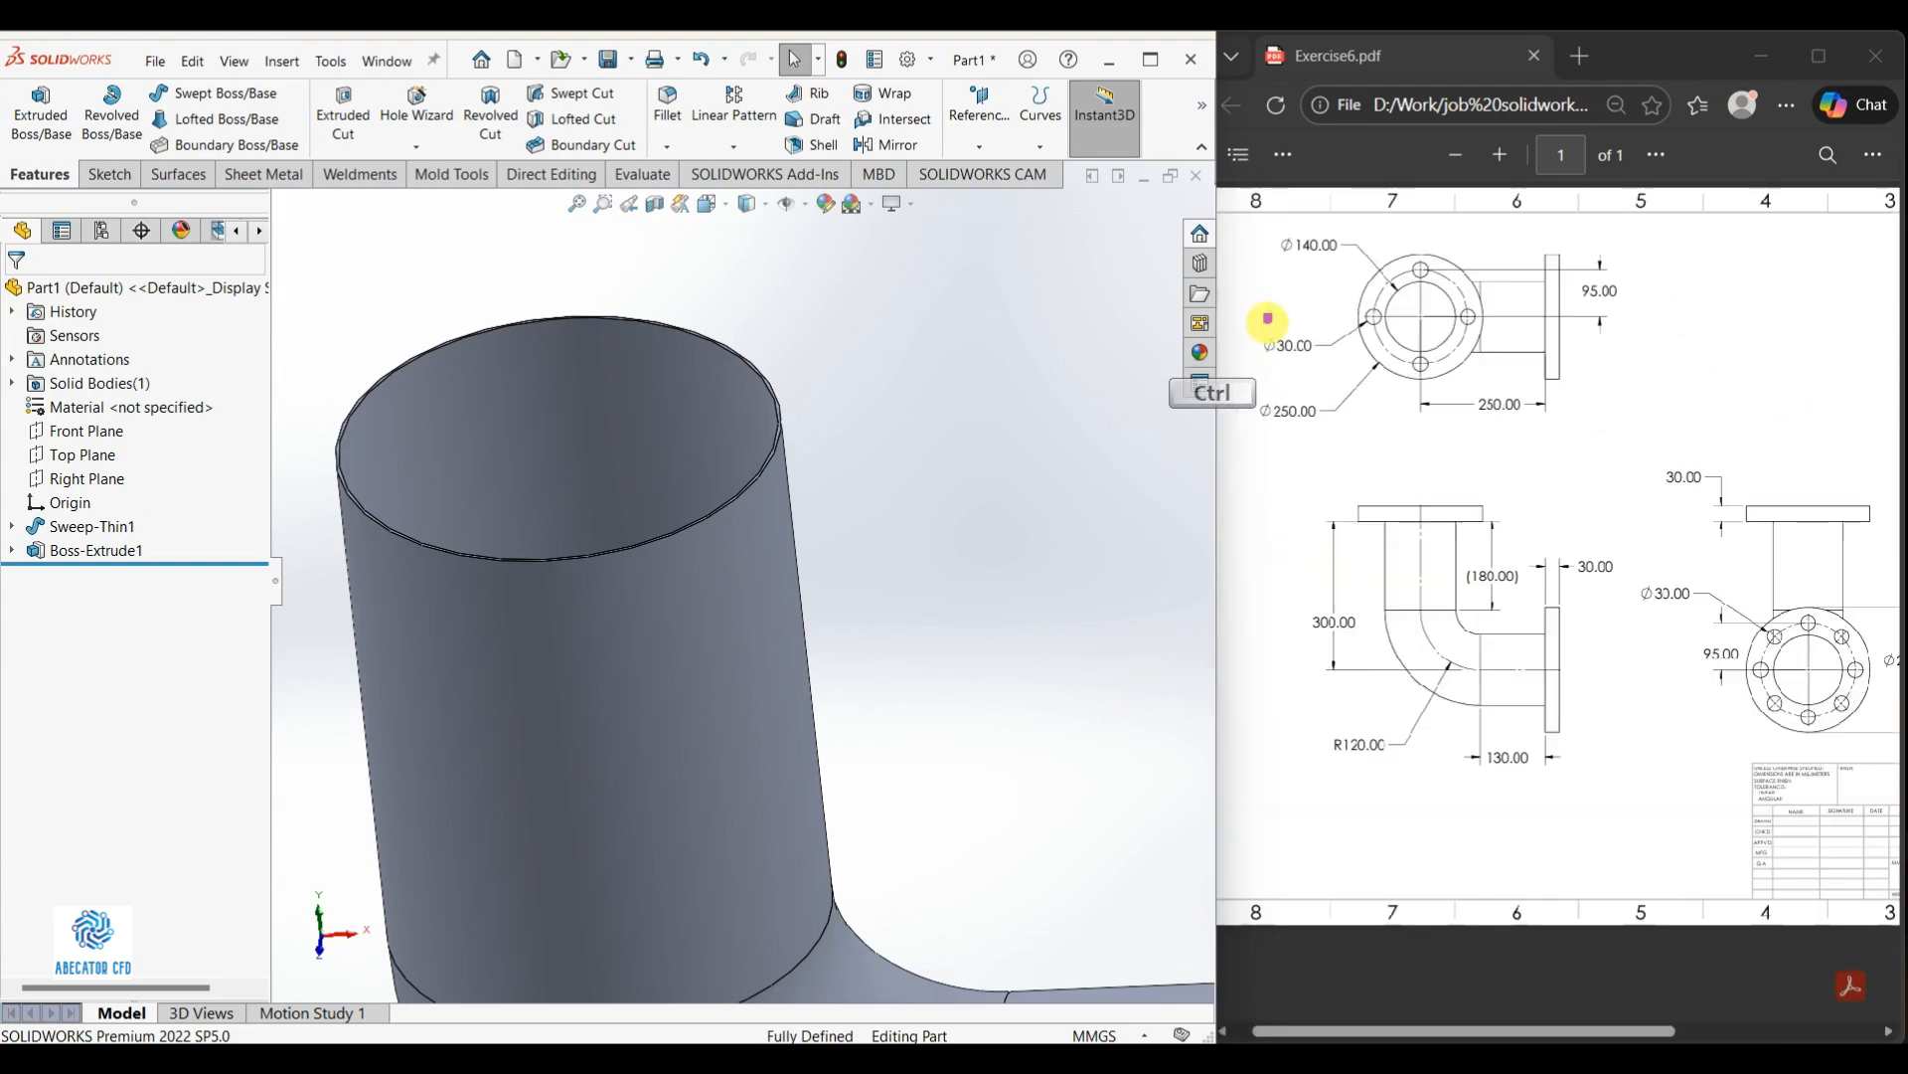
scroll(651, 387, "down", 2)
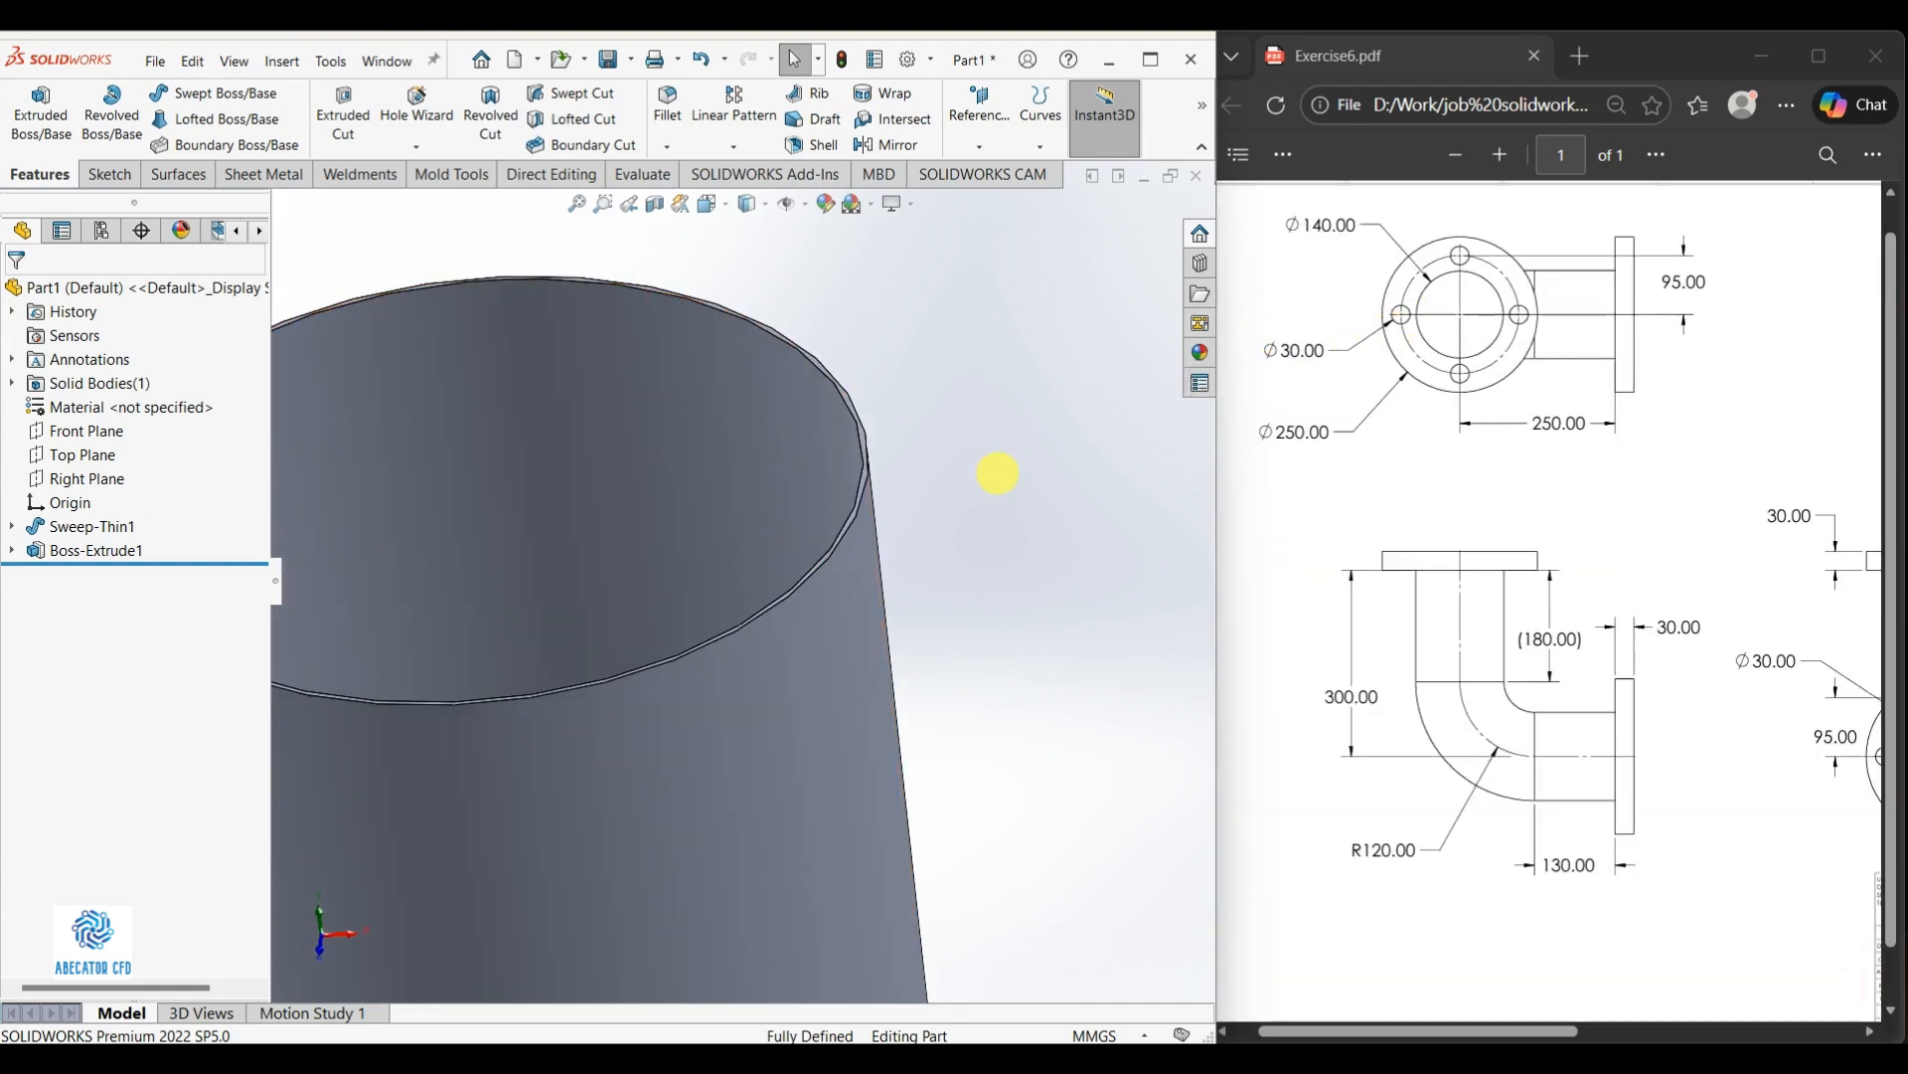
scroll(827, 562, "down", 5)
left_click(802, 549)
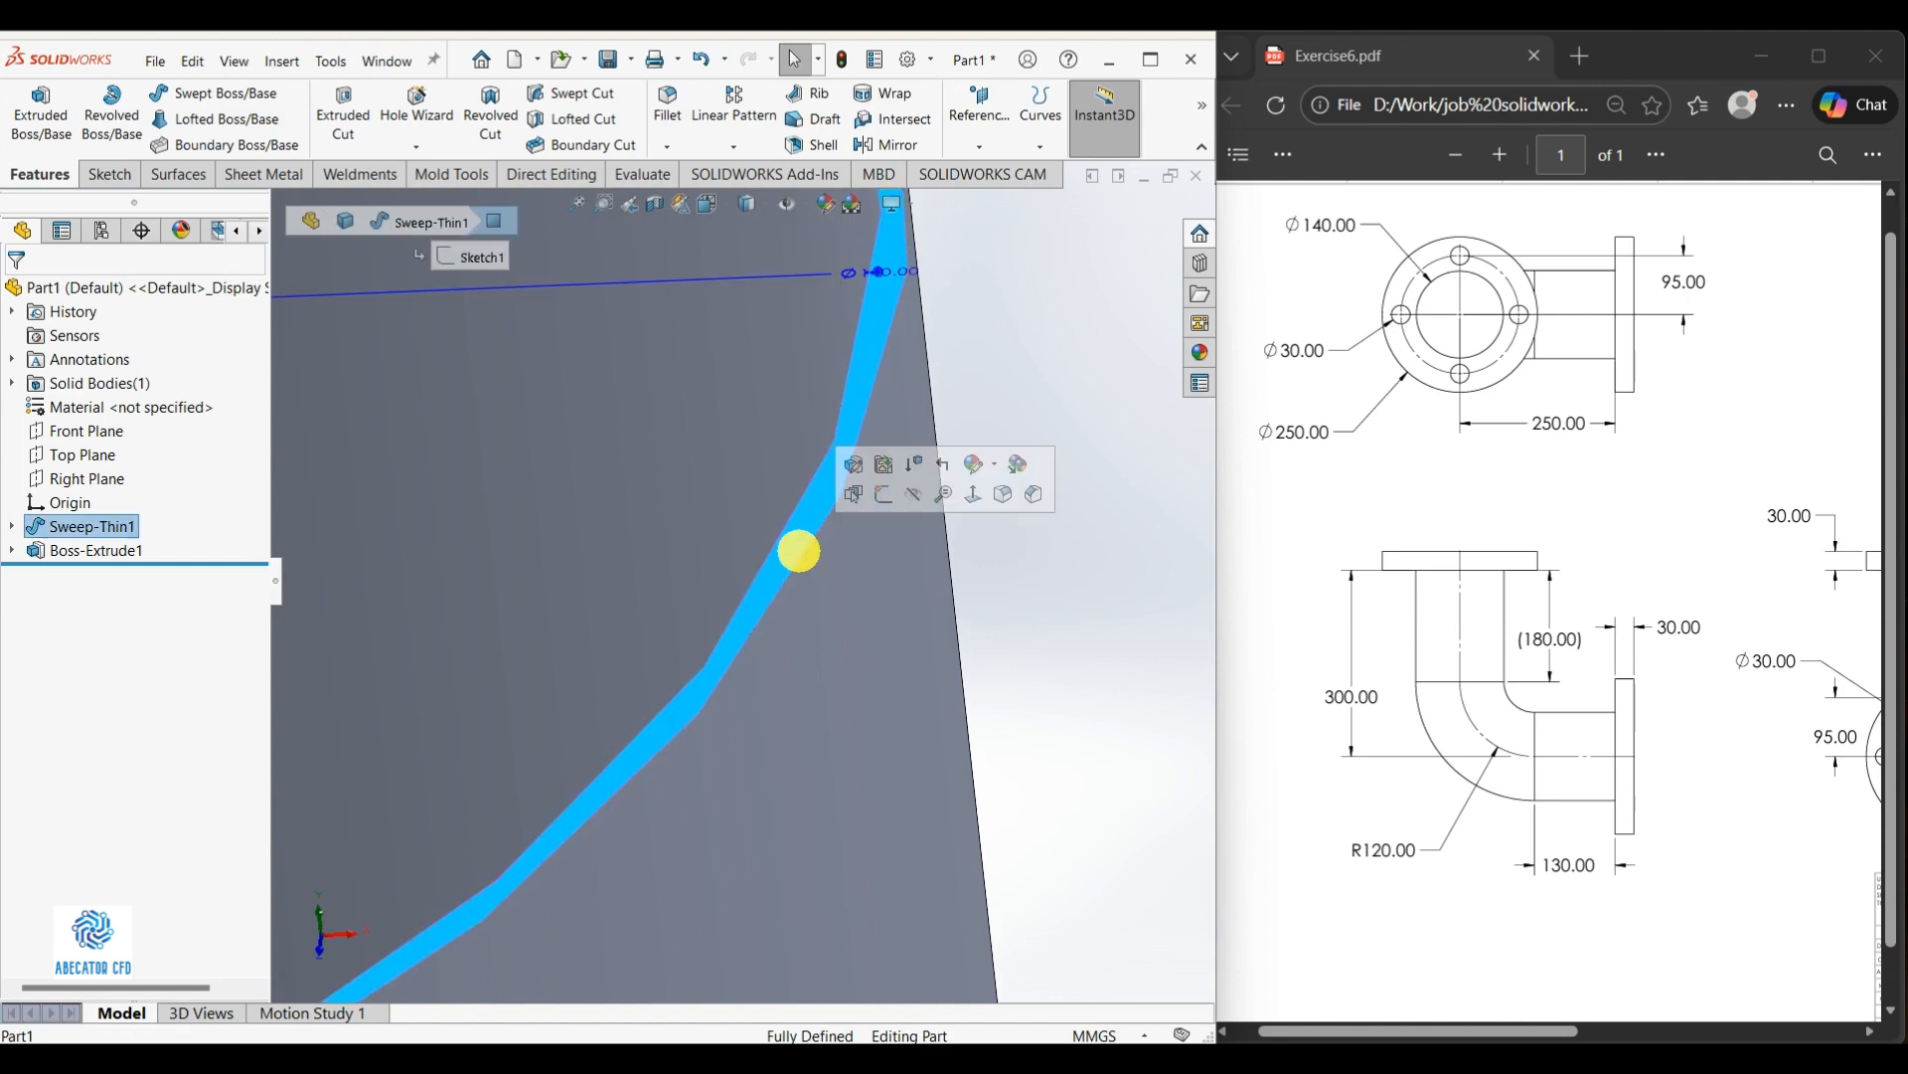
left_click(881, 507)
scroll(874, 517, "up", 6)
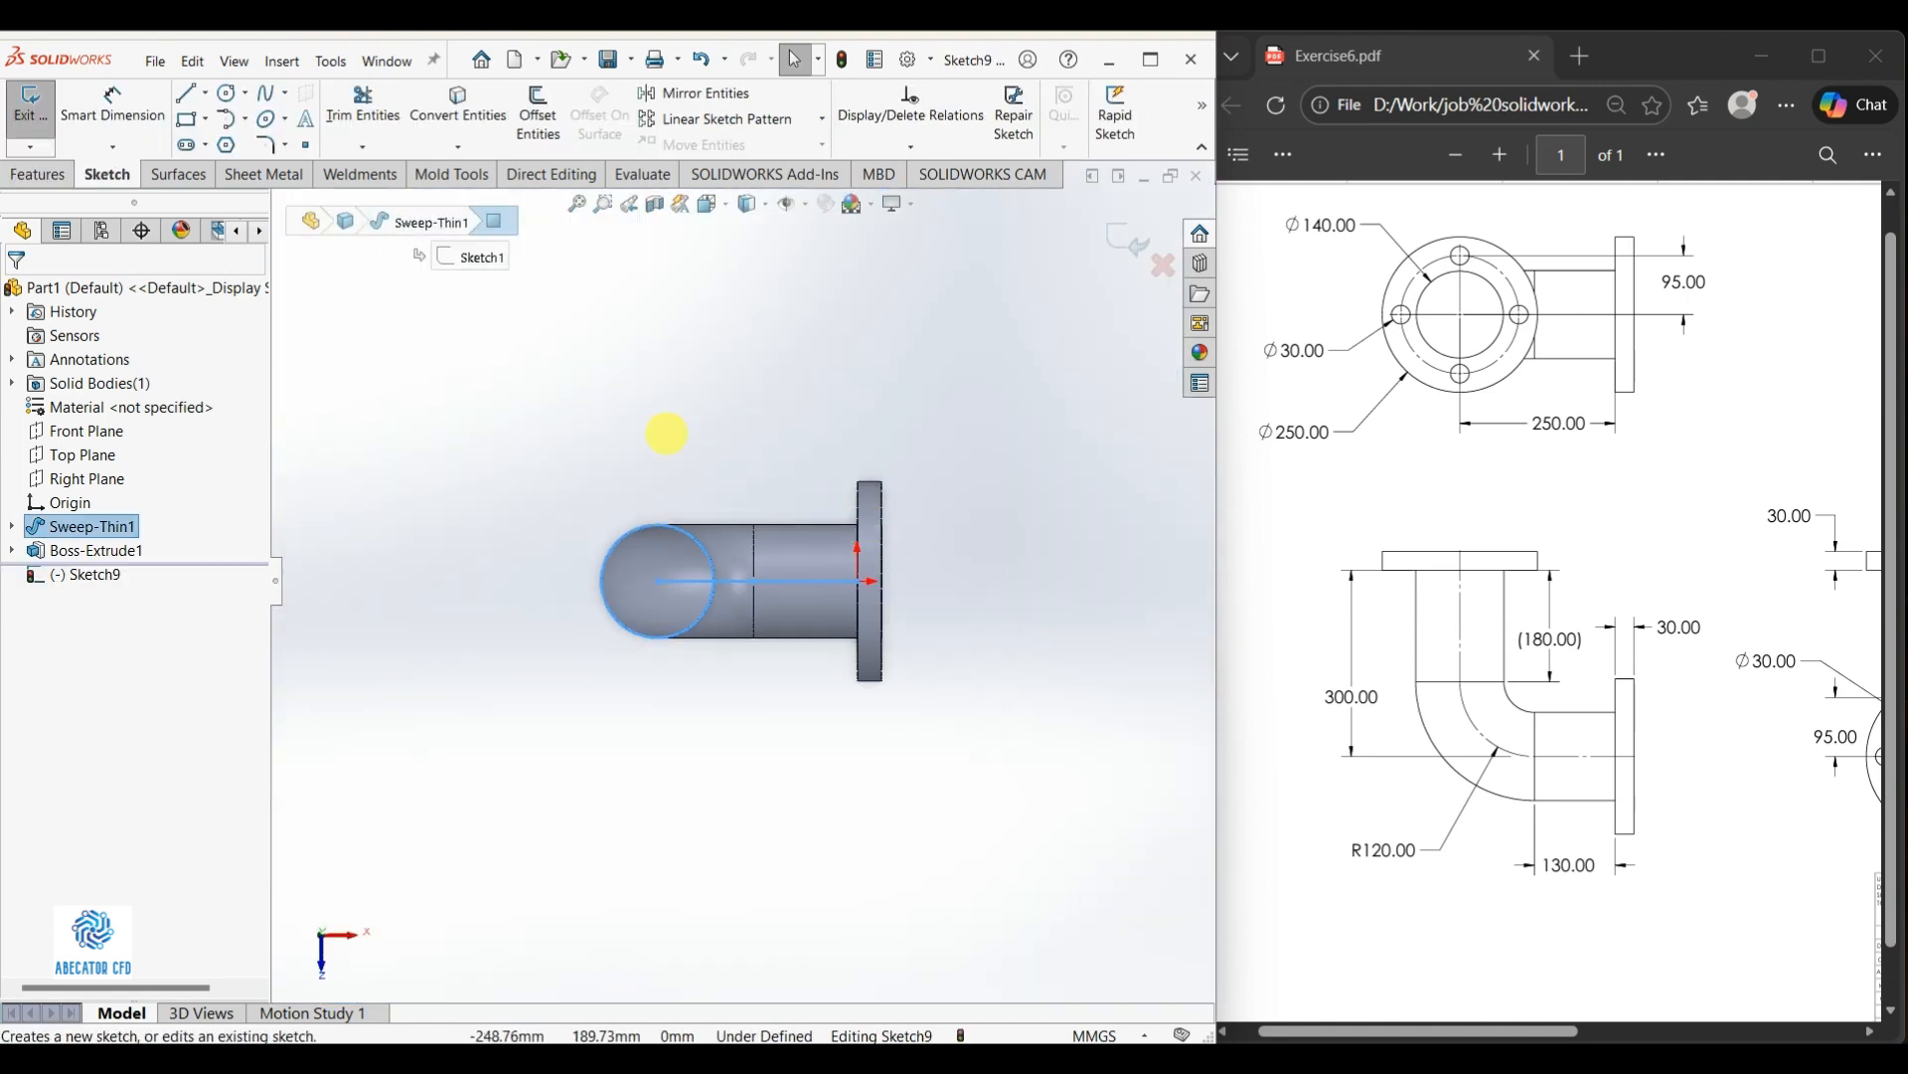
Sketch a circle about 89 mm in radius, concentric with the vertical leg's circular end
left_click(494, 454)
right_click_drag(494, 455, 507, 527)
scroll(713, 602, "down", 5)
scroll(713, 603, "down", 2)
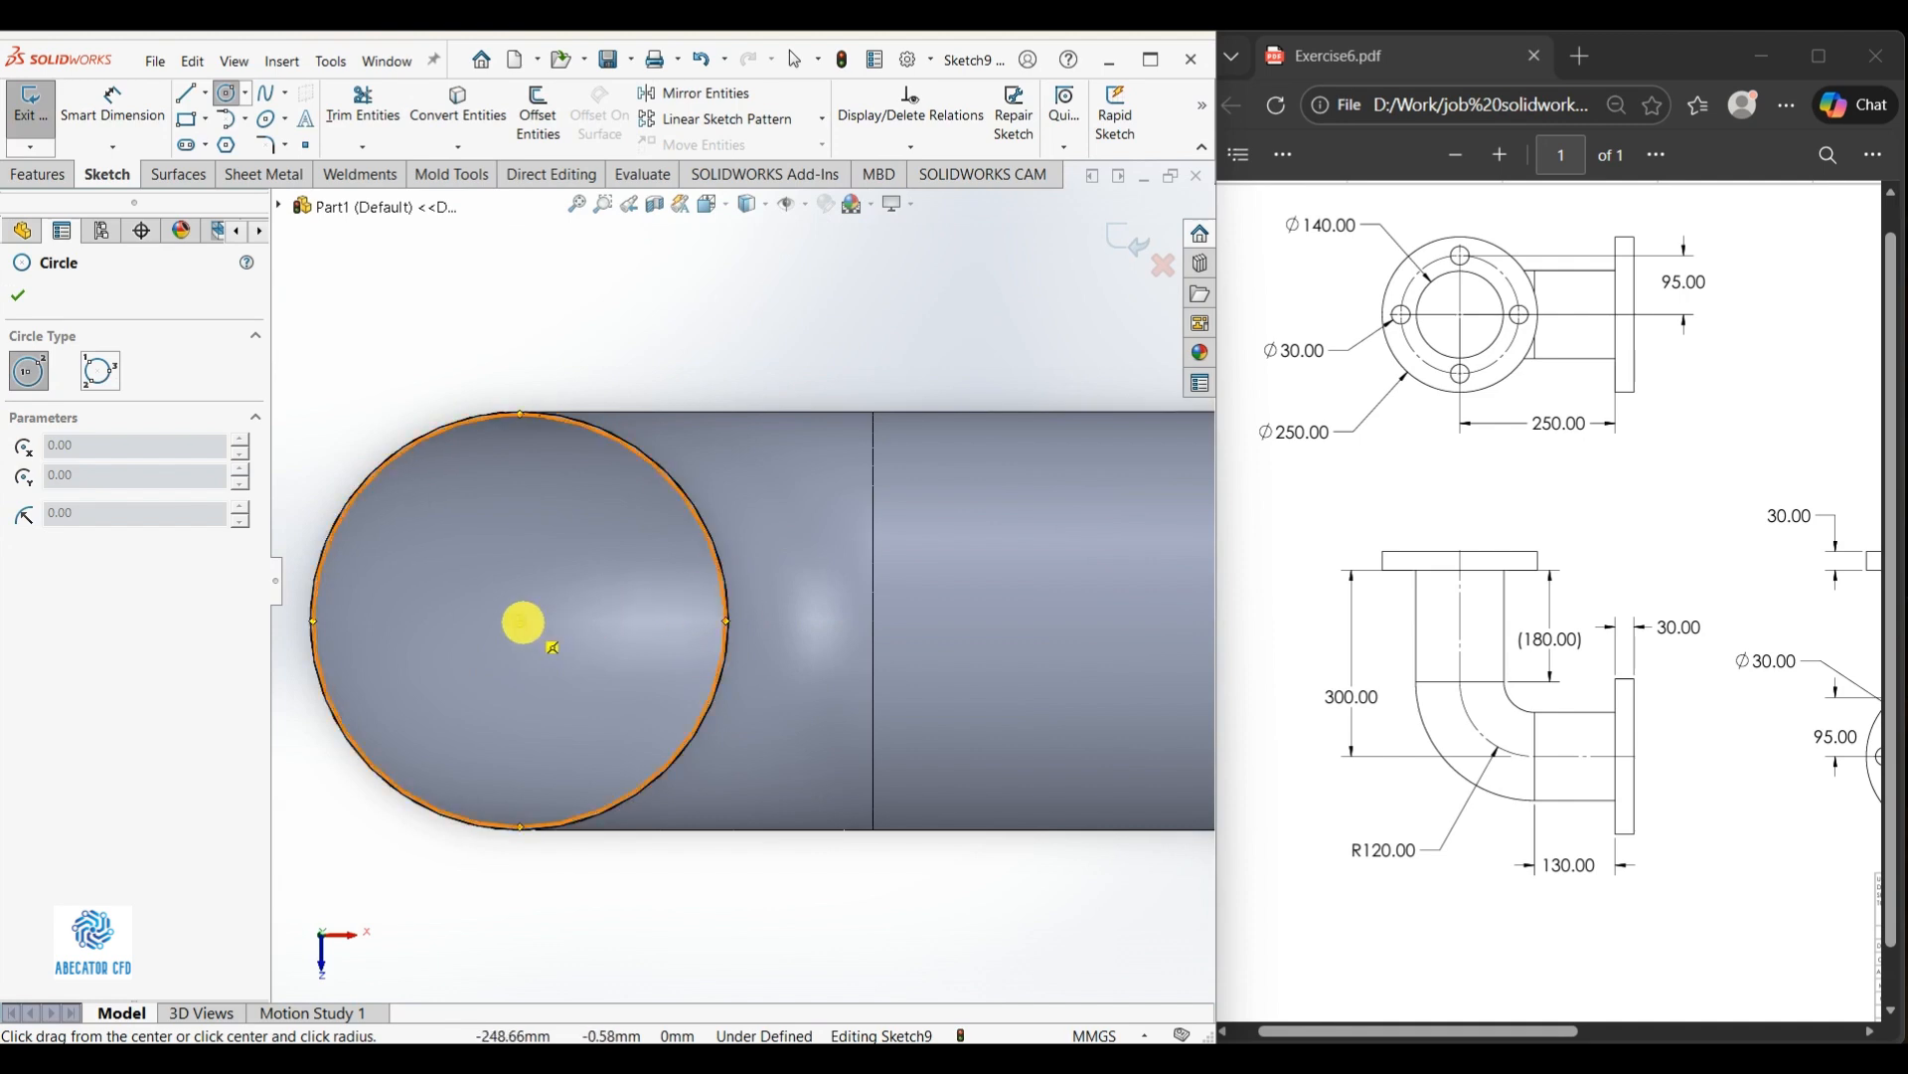
left_click(518, 623)
scroll(529, 643, "up", 2)
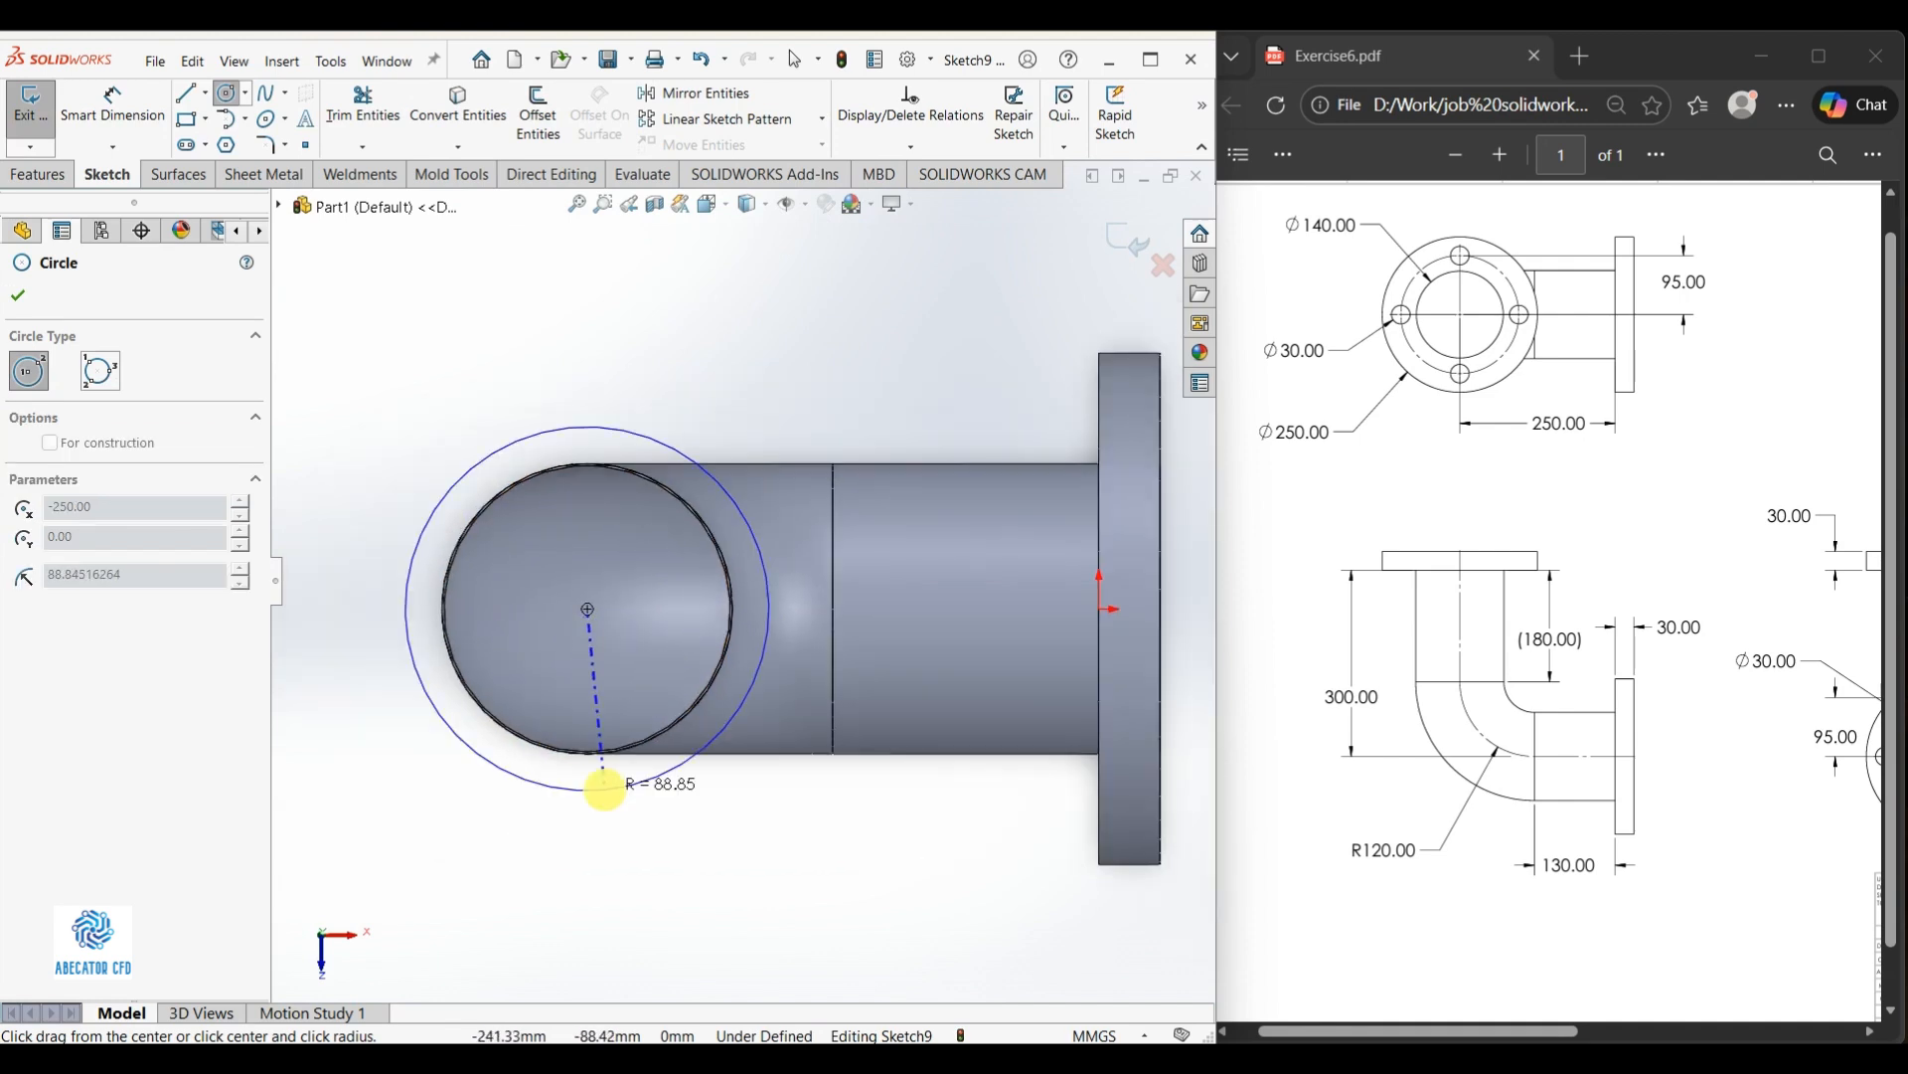
left_click(605, 788)
key("Escape")
Dimension the diameter of the circle around the vertical leg's end to 250 mm
right_click_drag(559, 964, 556, 854)
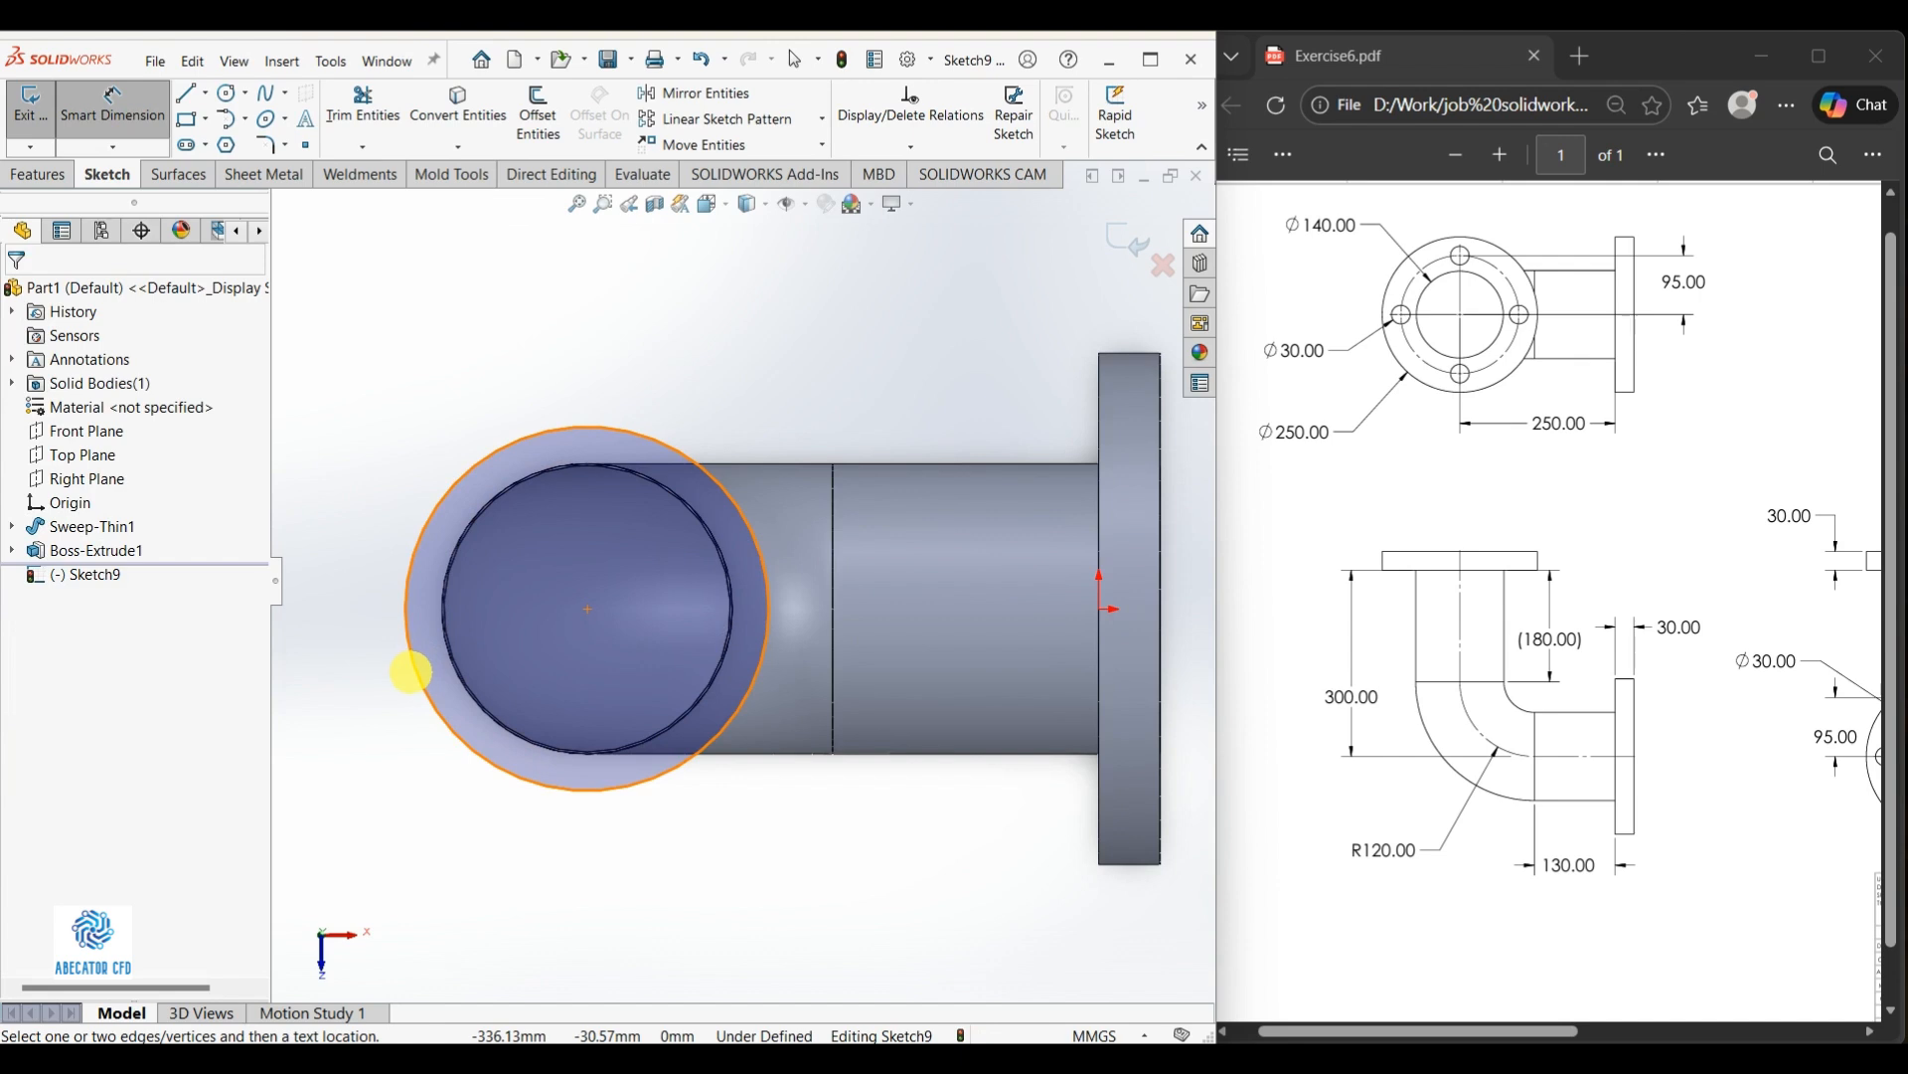
left_click(412, 671)
left_click(497, 392)
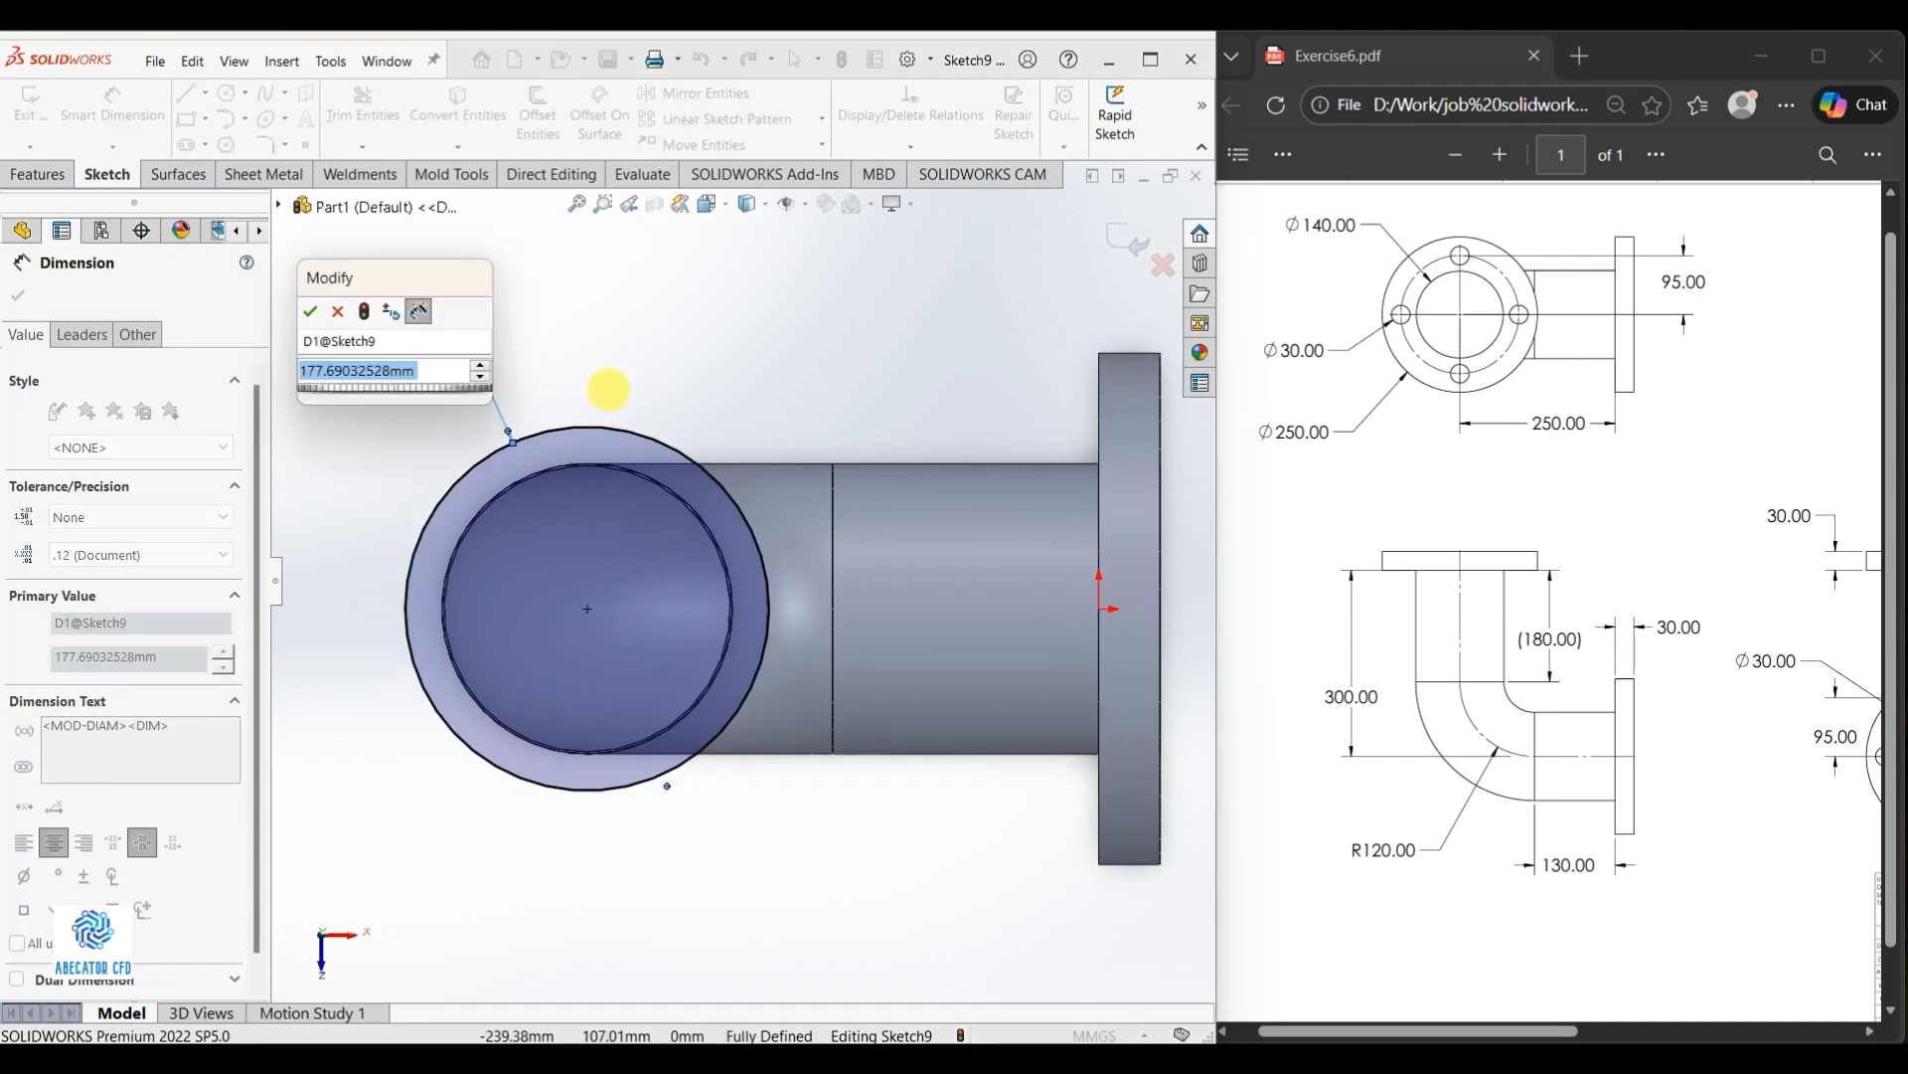
type("250")
key("Return")
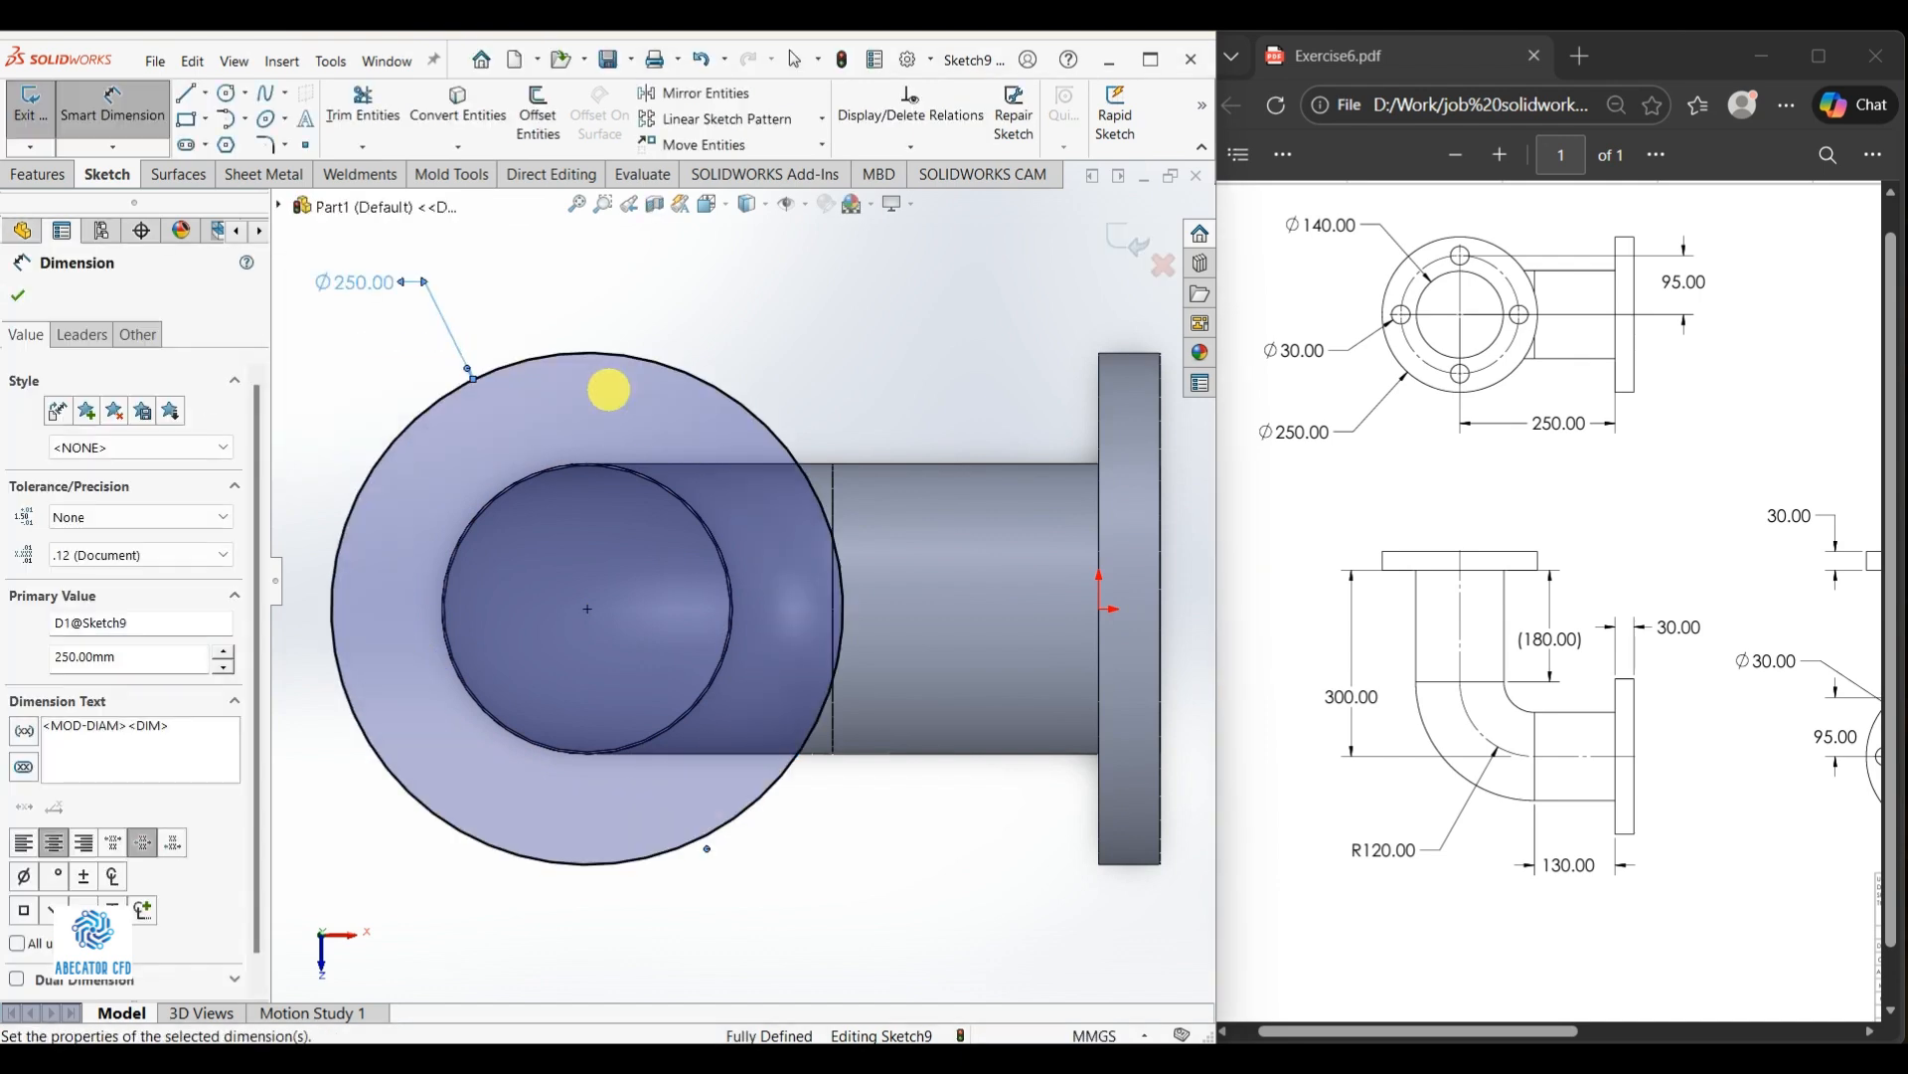
scroll(622, 444, "up", 4)
key("Escape")
Convert the inner circular edge of the vertical leg's end face into a sketch entity
scroll(694, 660, "down", 8)
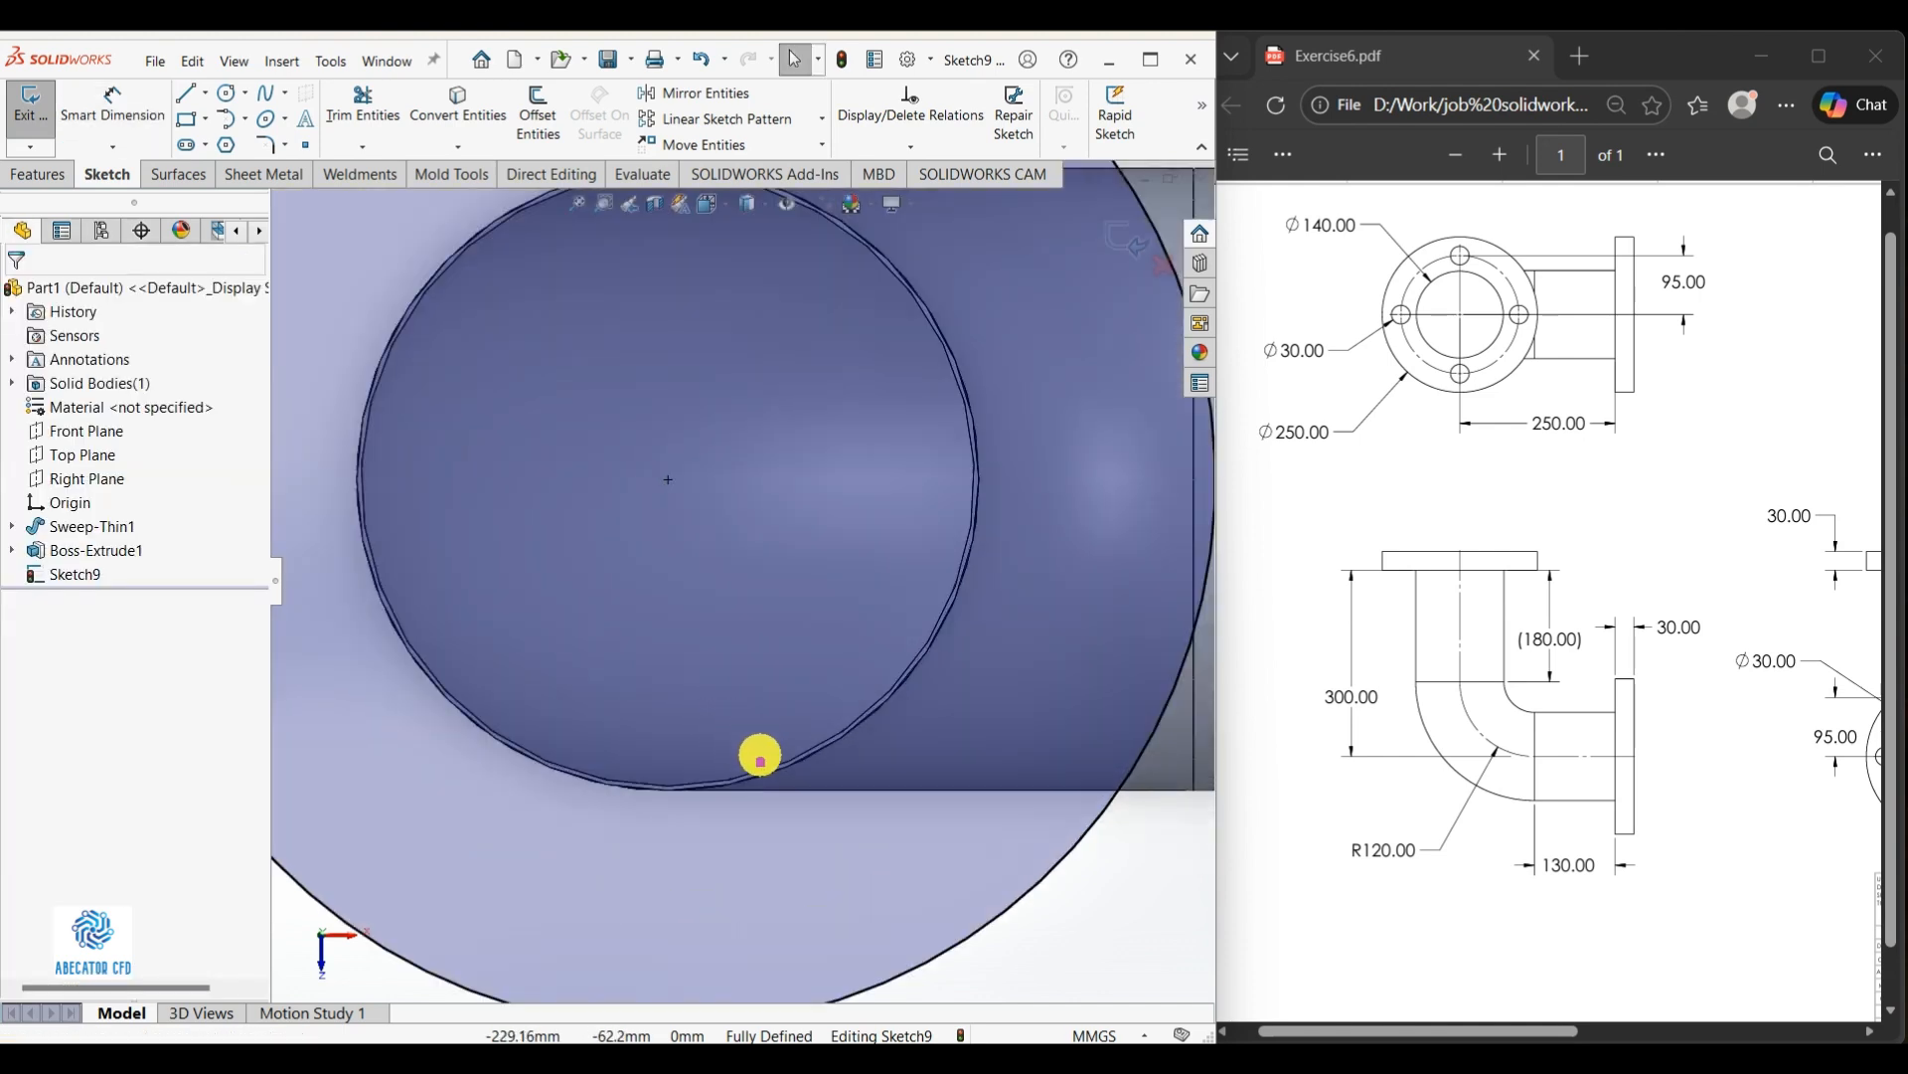
scroll(760, 757, "down", 3)
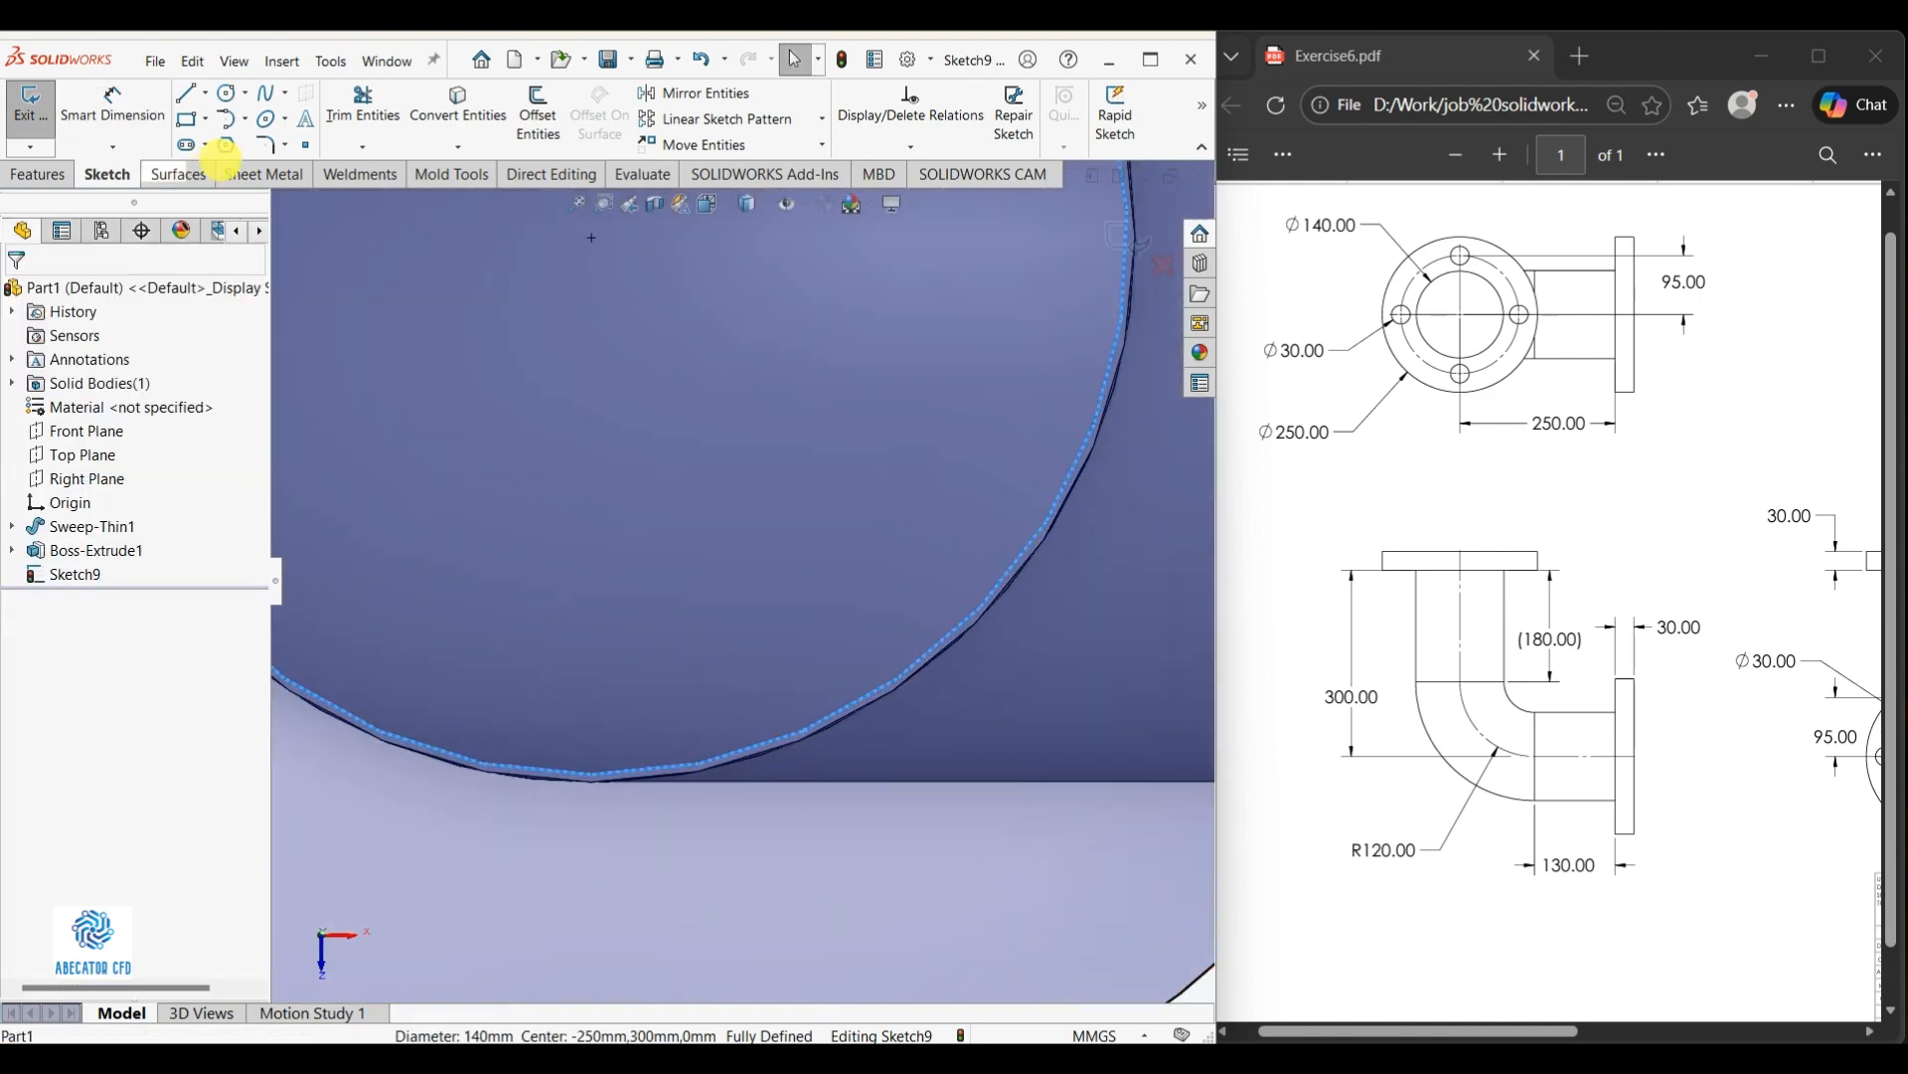
left_click(463, 117)
scroll(725, 401, "up", 8)
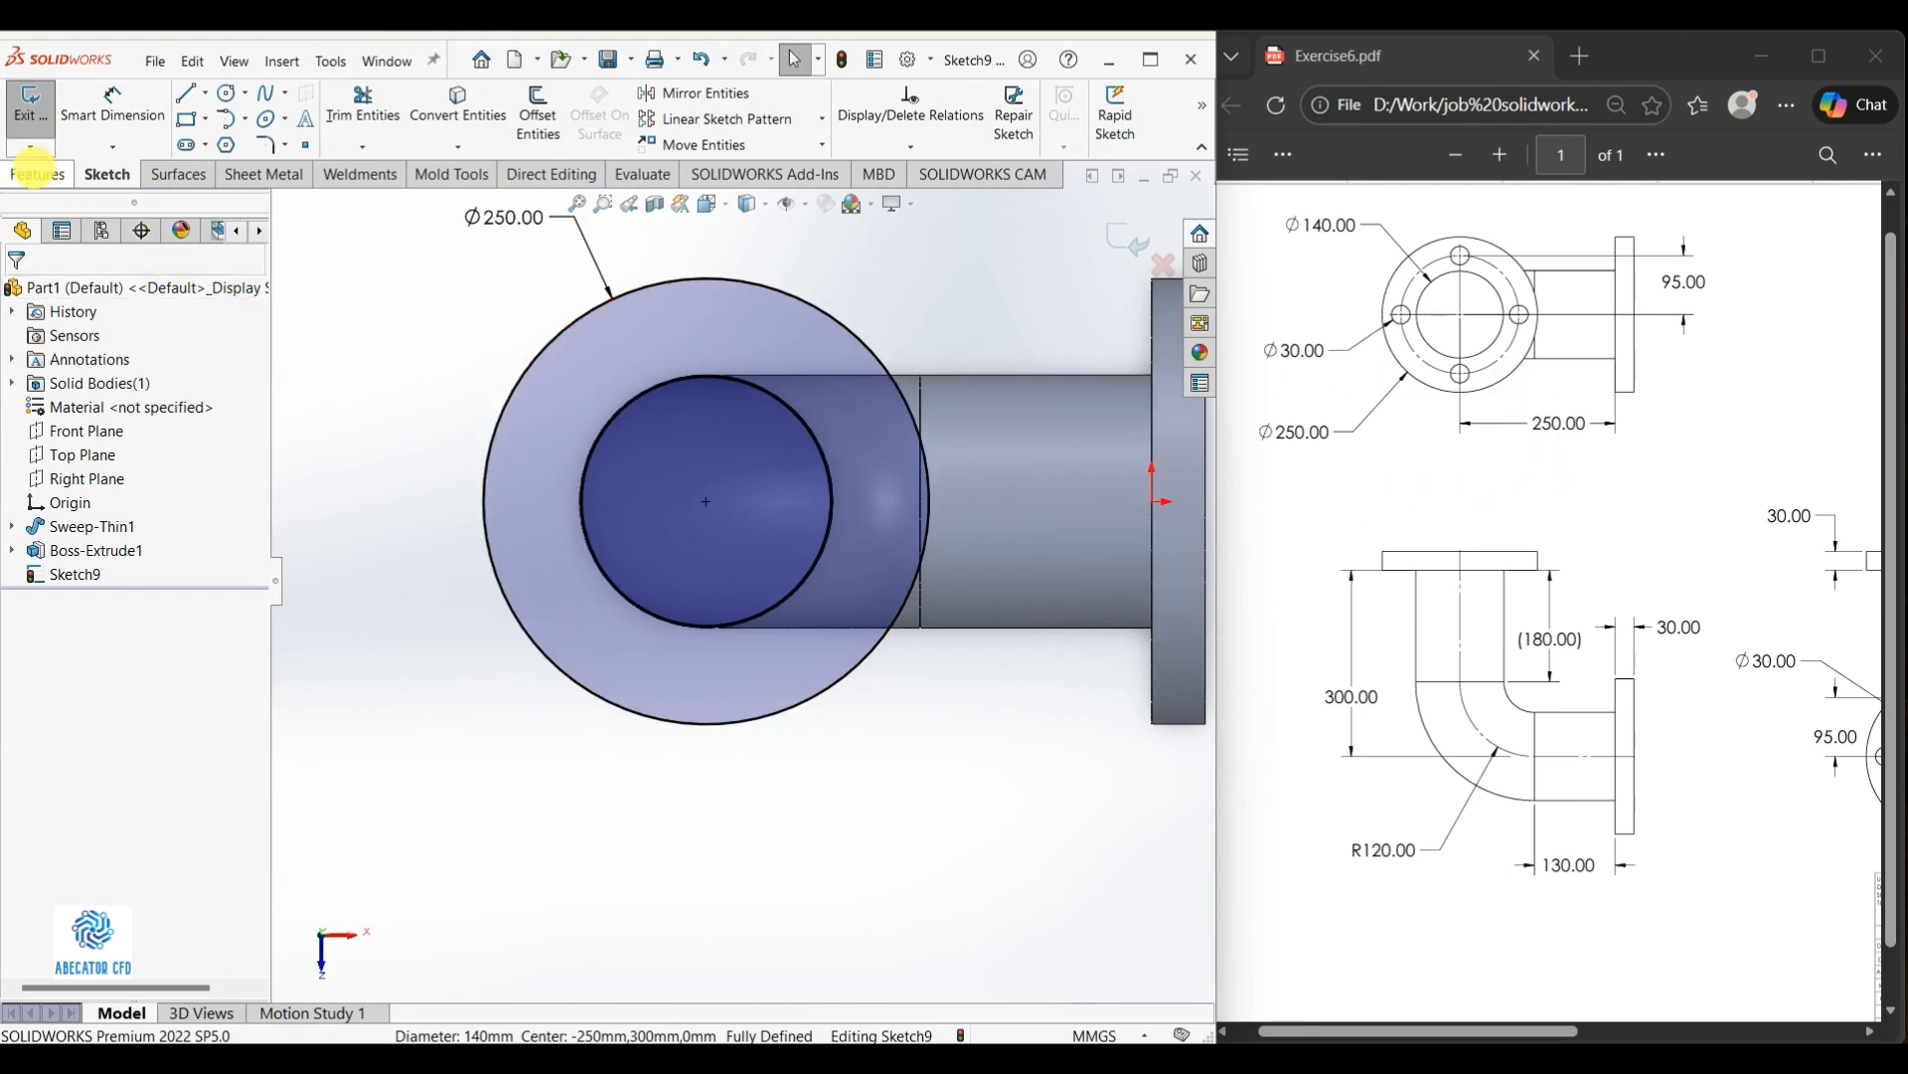
Extrude the ring profile on the vertical leg 30 mm upward, merged with the pipe, as the second flange
left_click(38, 174)
left_click(41, 114)
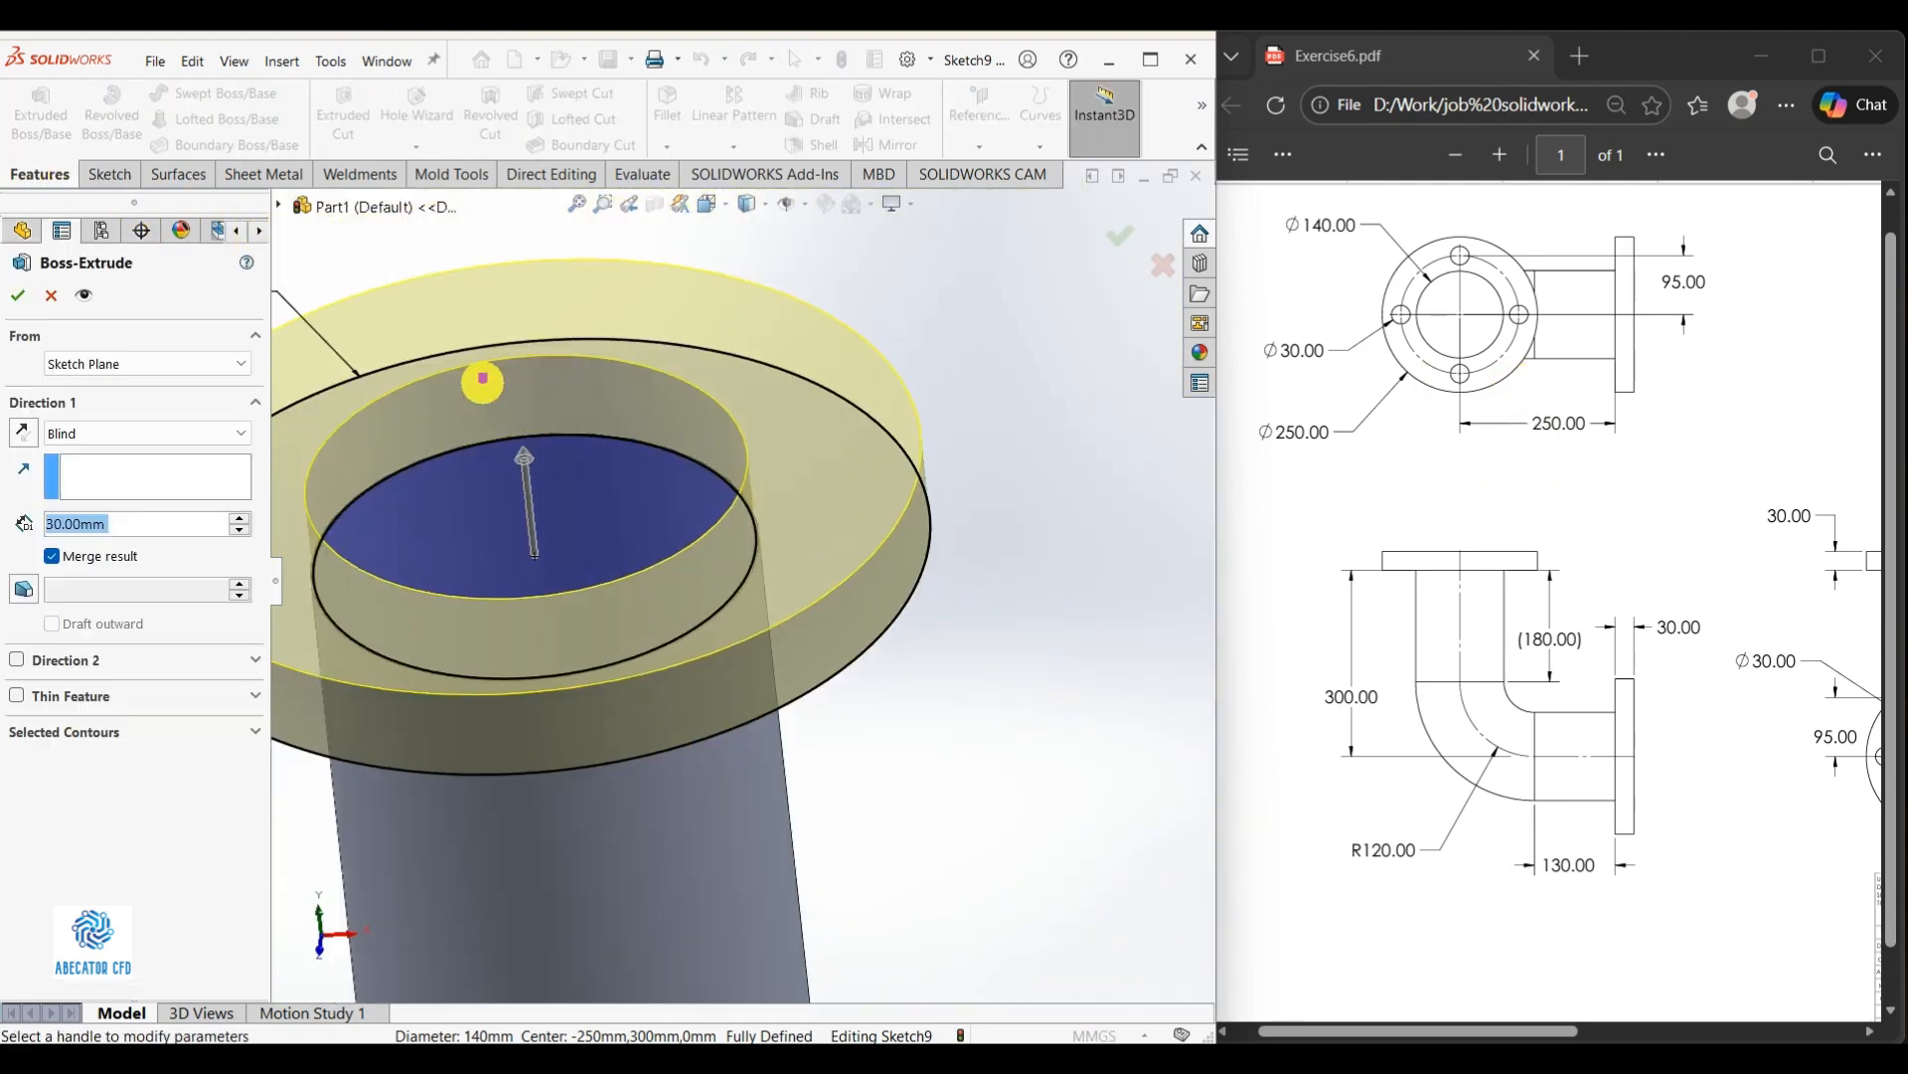
left_click(18, 295)
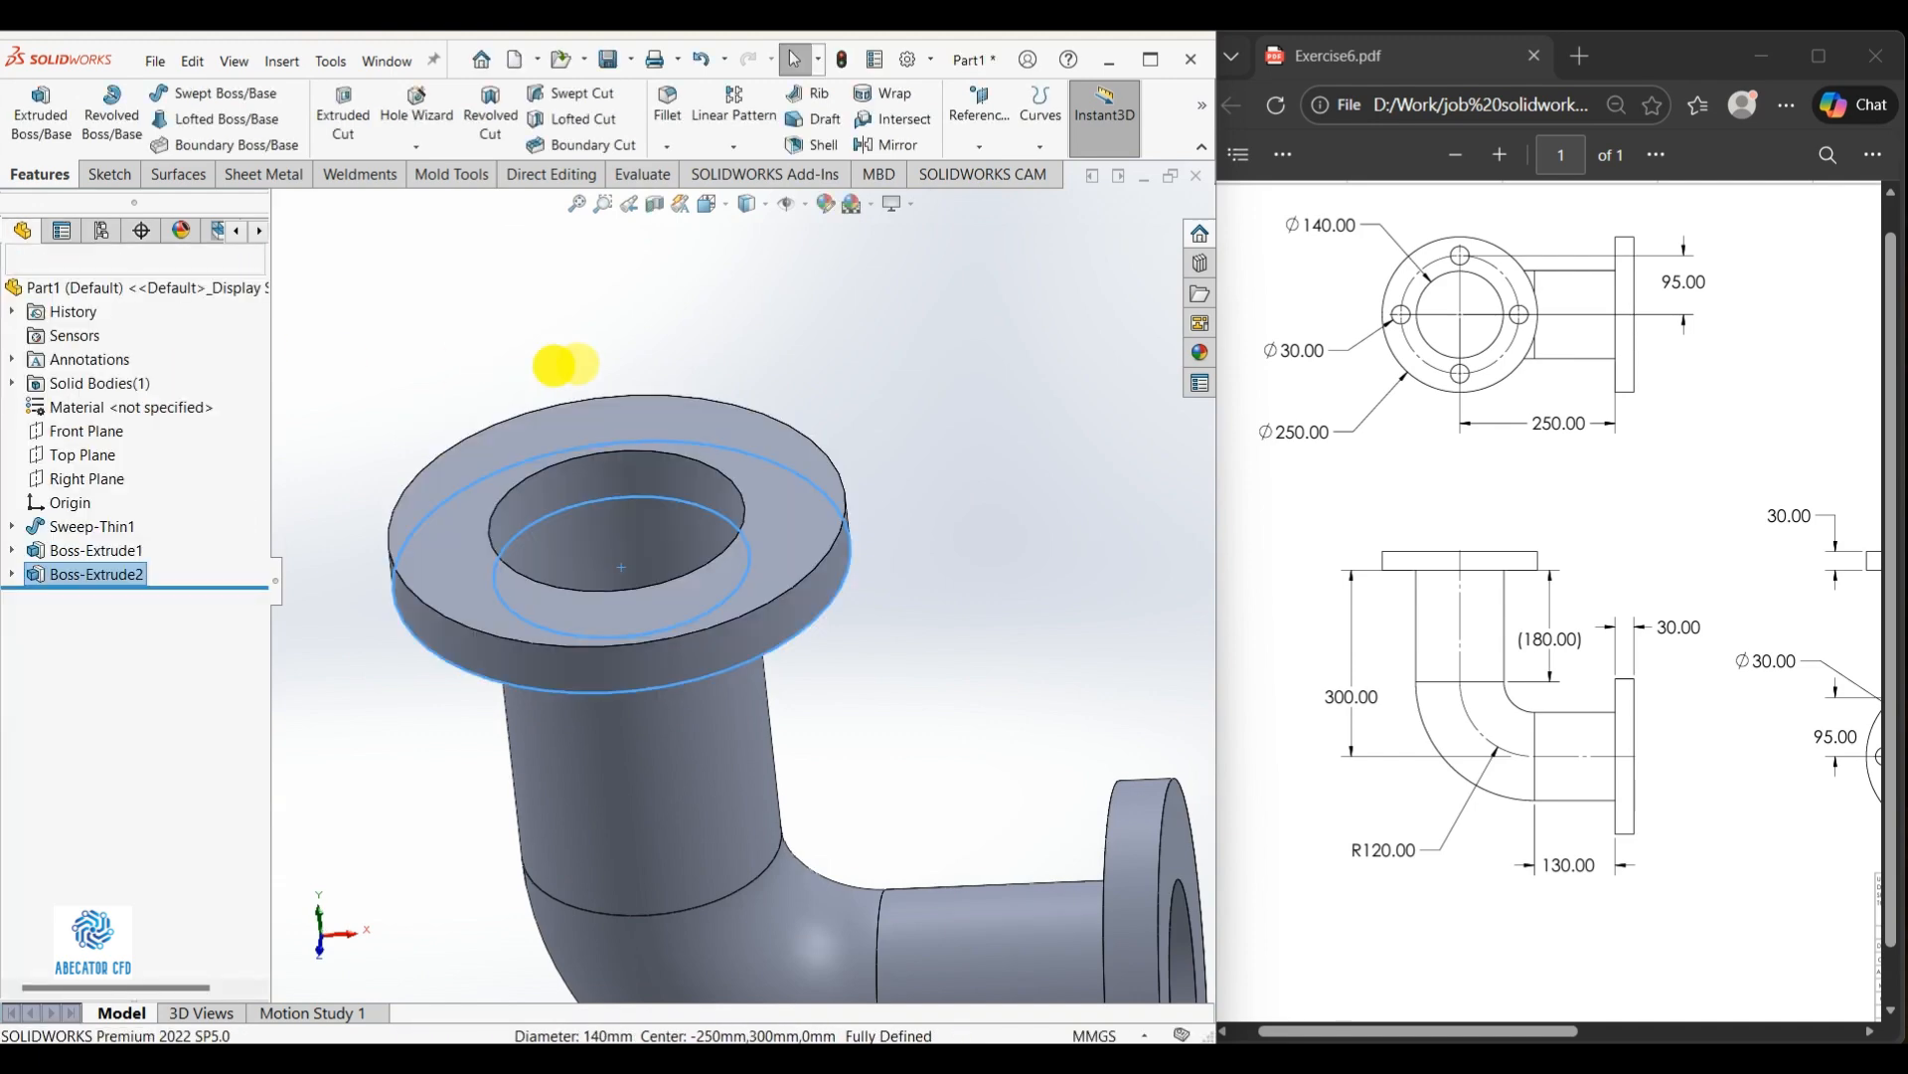
scroll(848, 533, "up", 5)
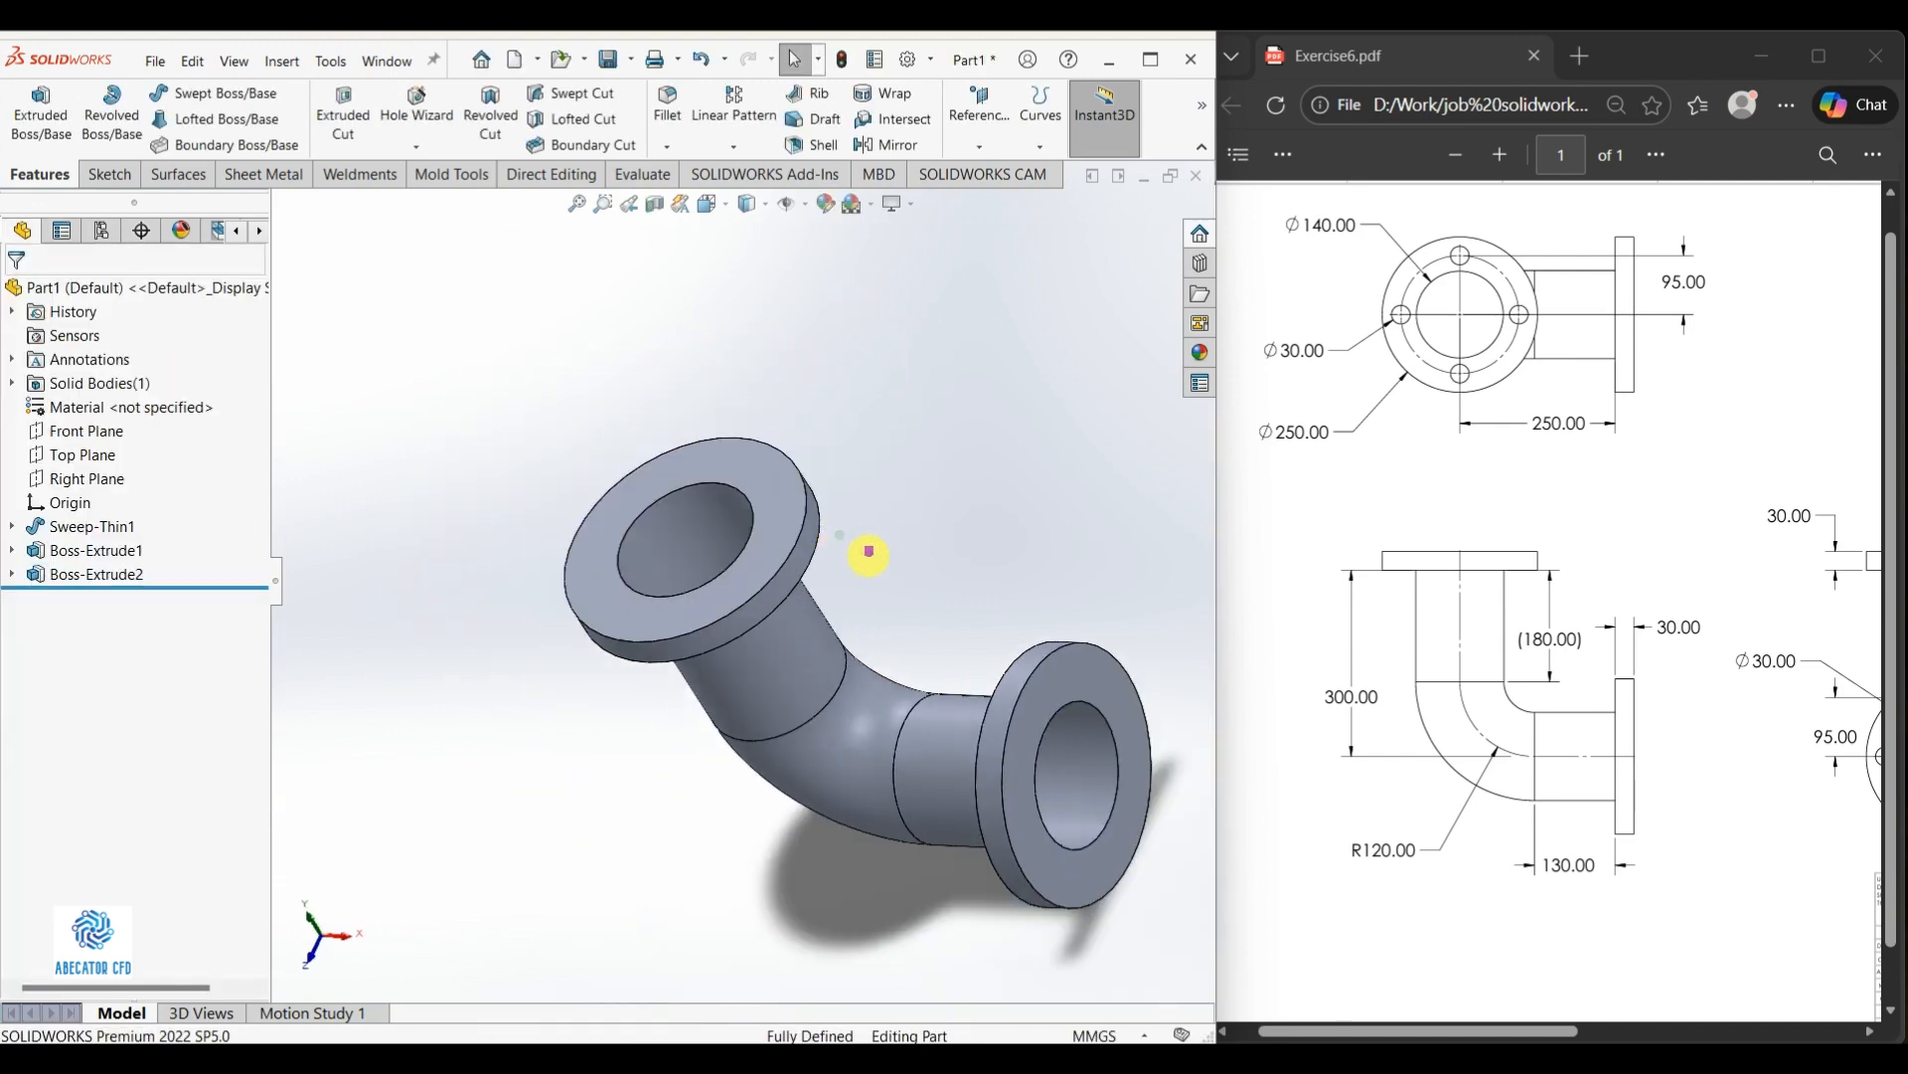
Check the bolt hole layout in the exercise drawing and start a sketch on the outer face of the vertical leg's flange
scroll(1759, 397, "down", 3, "ctrl")
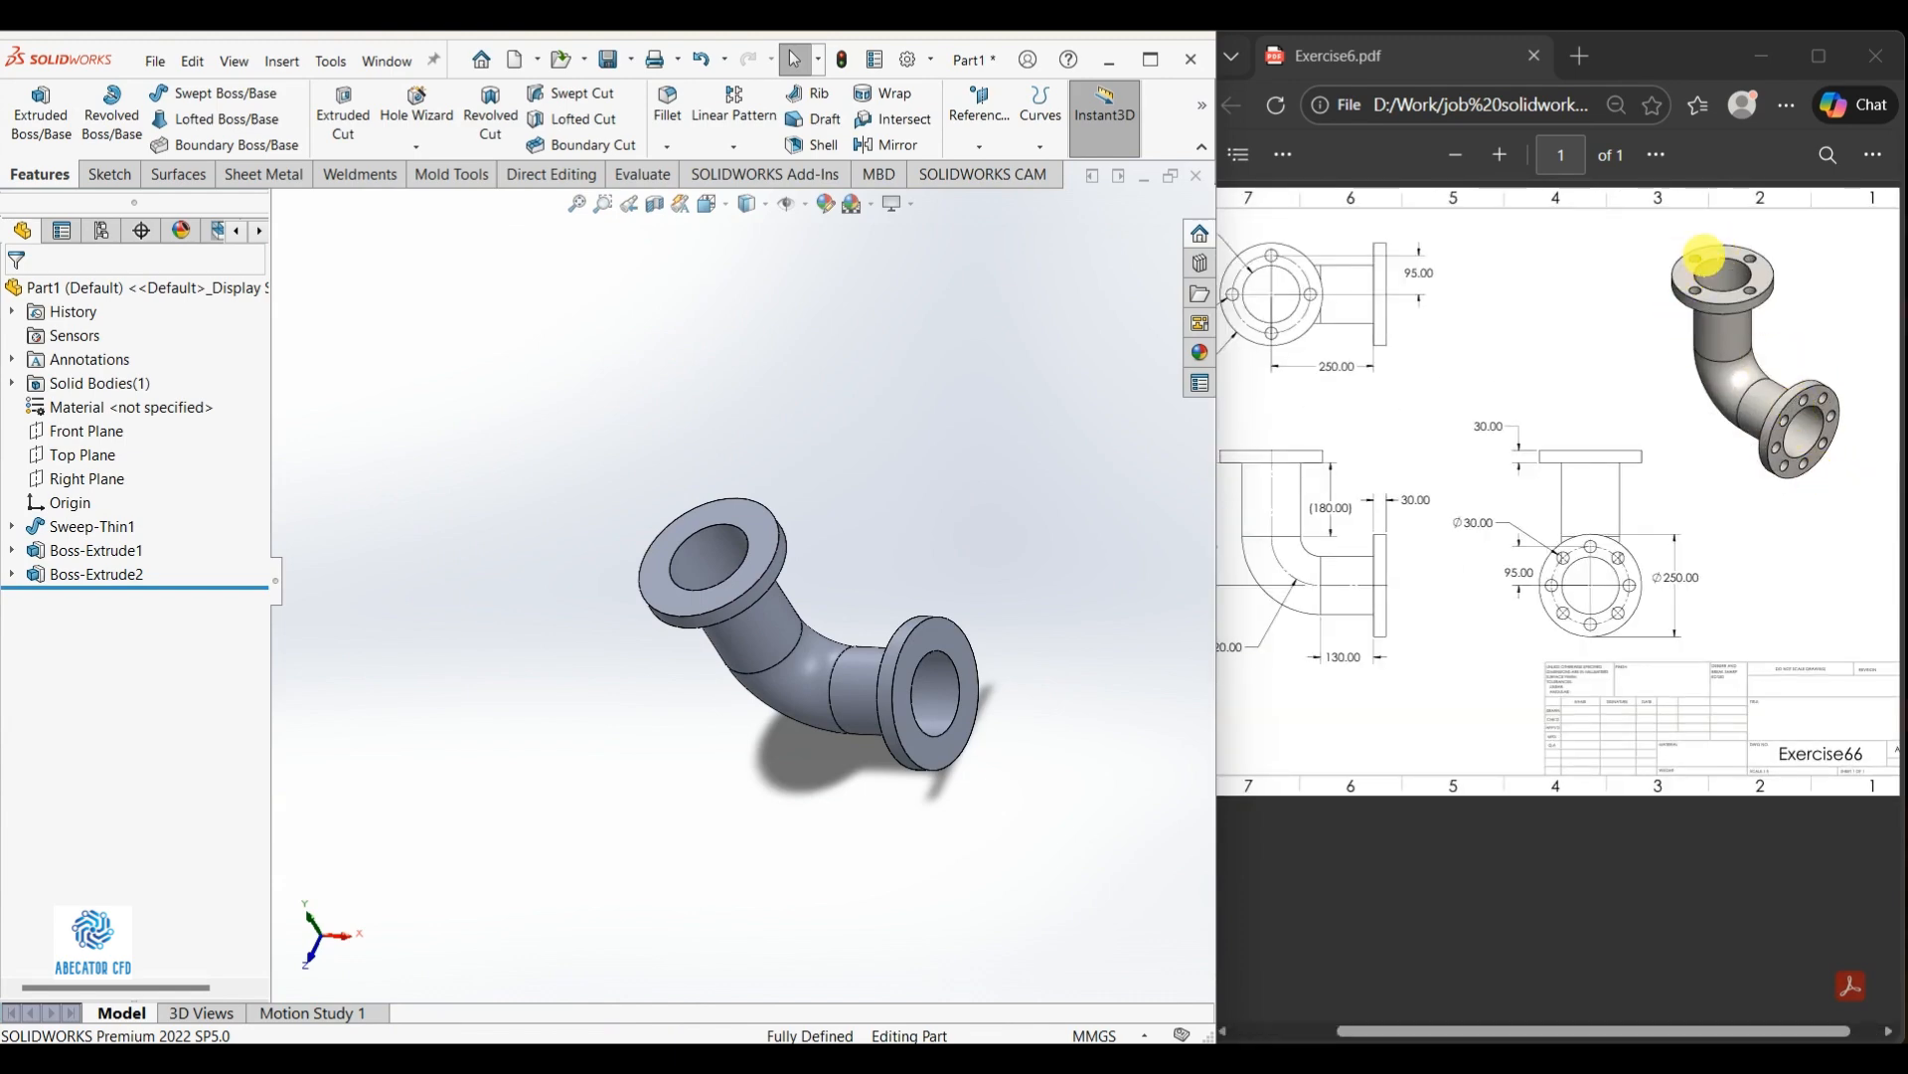
scroll(1320, 299, "up", 4, "ctrl")
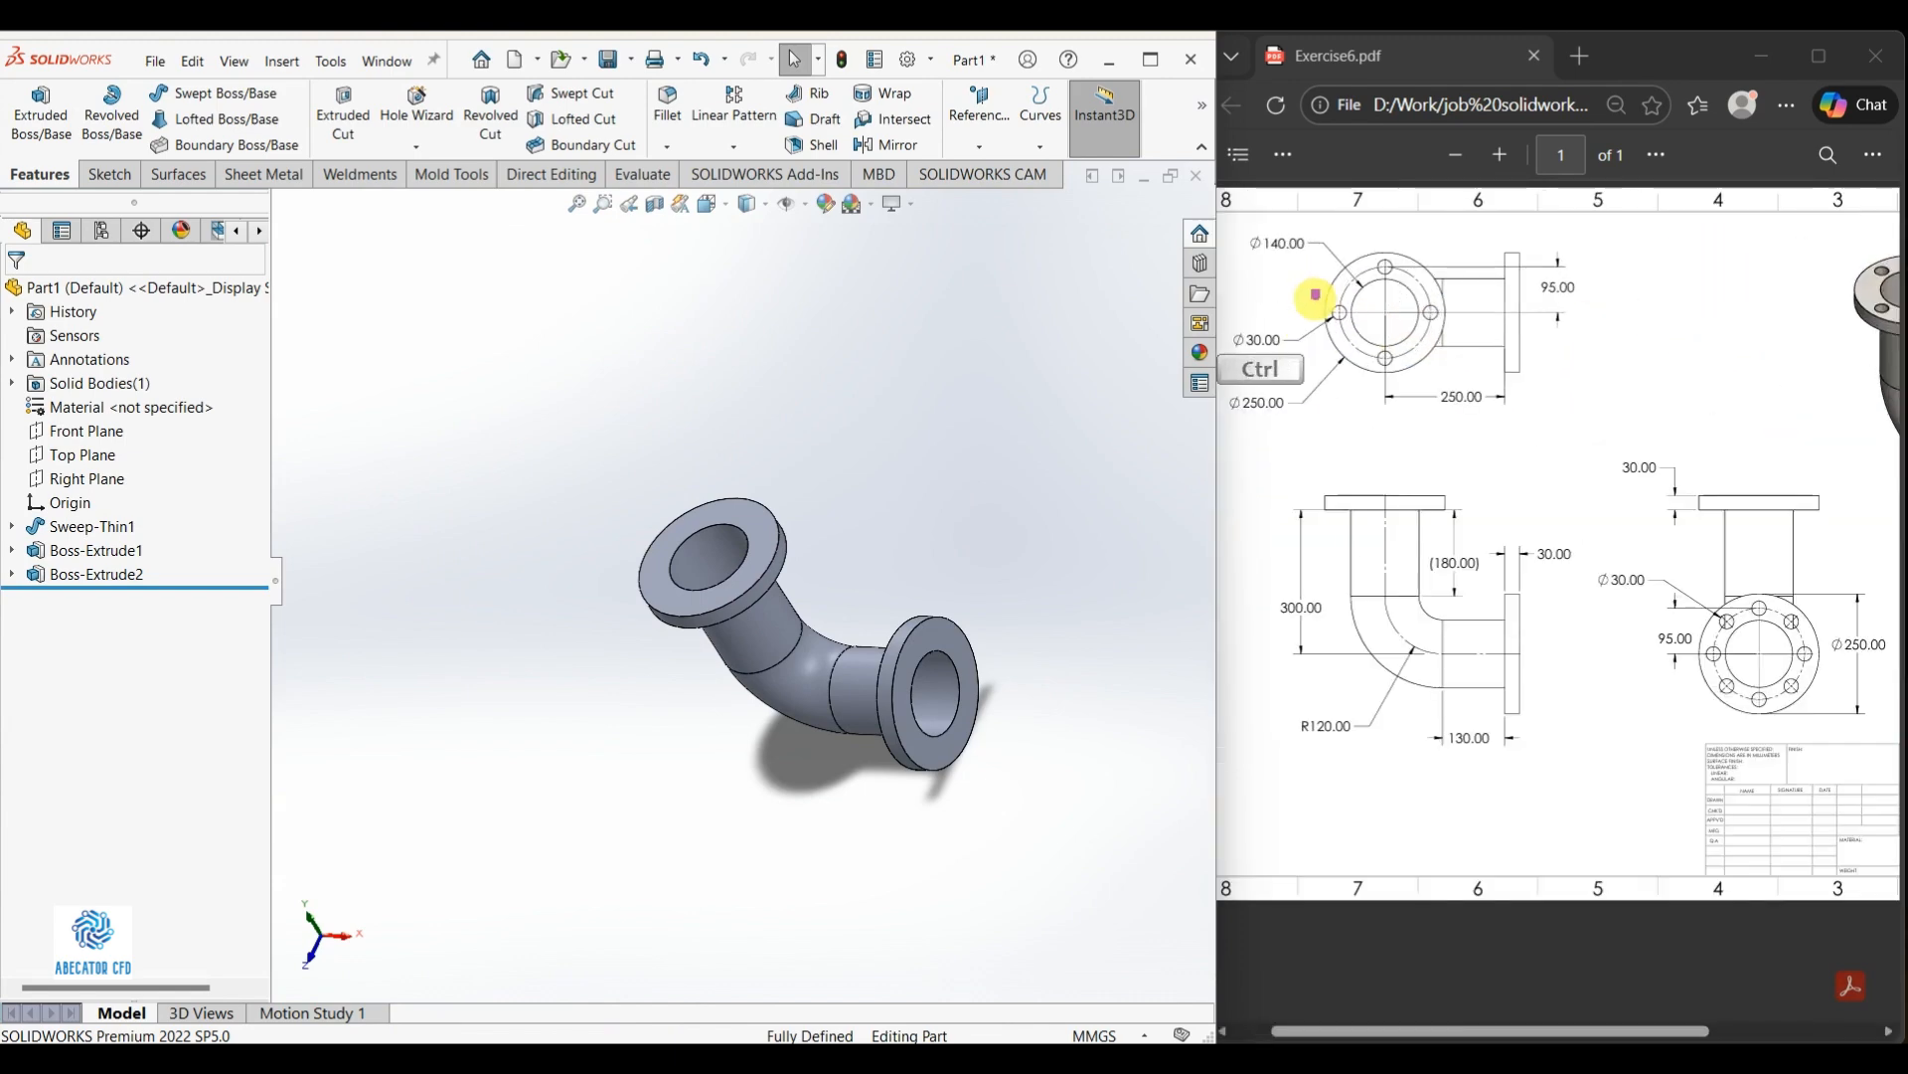
scroll(1320, 320, "down", 4, "ctrl")
scroll(696, 487, "down", 4)
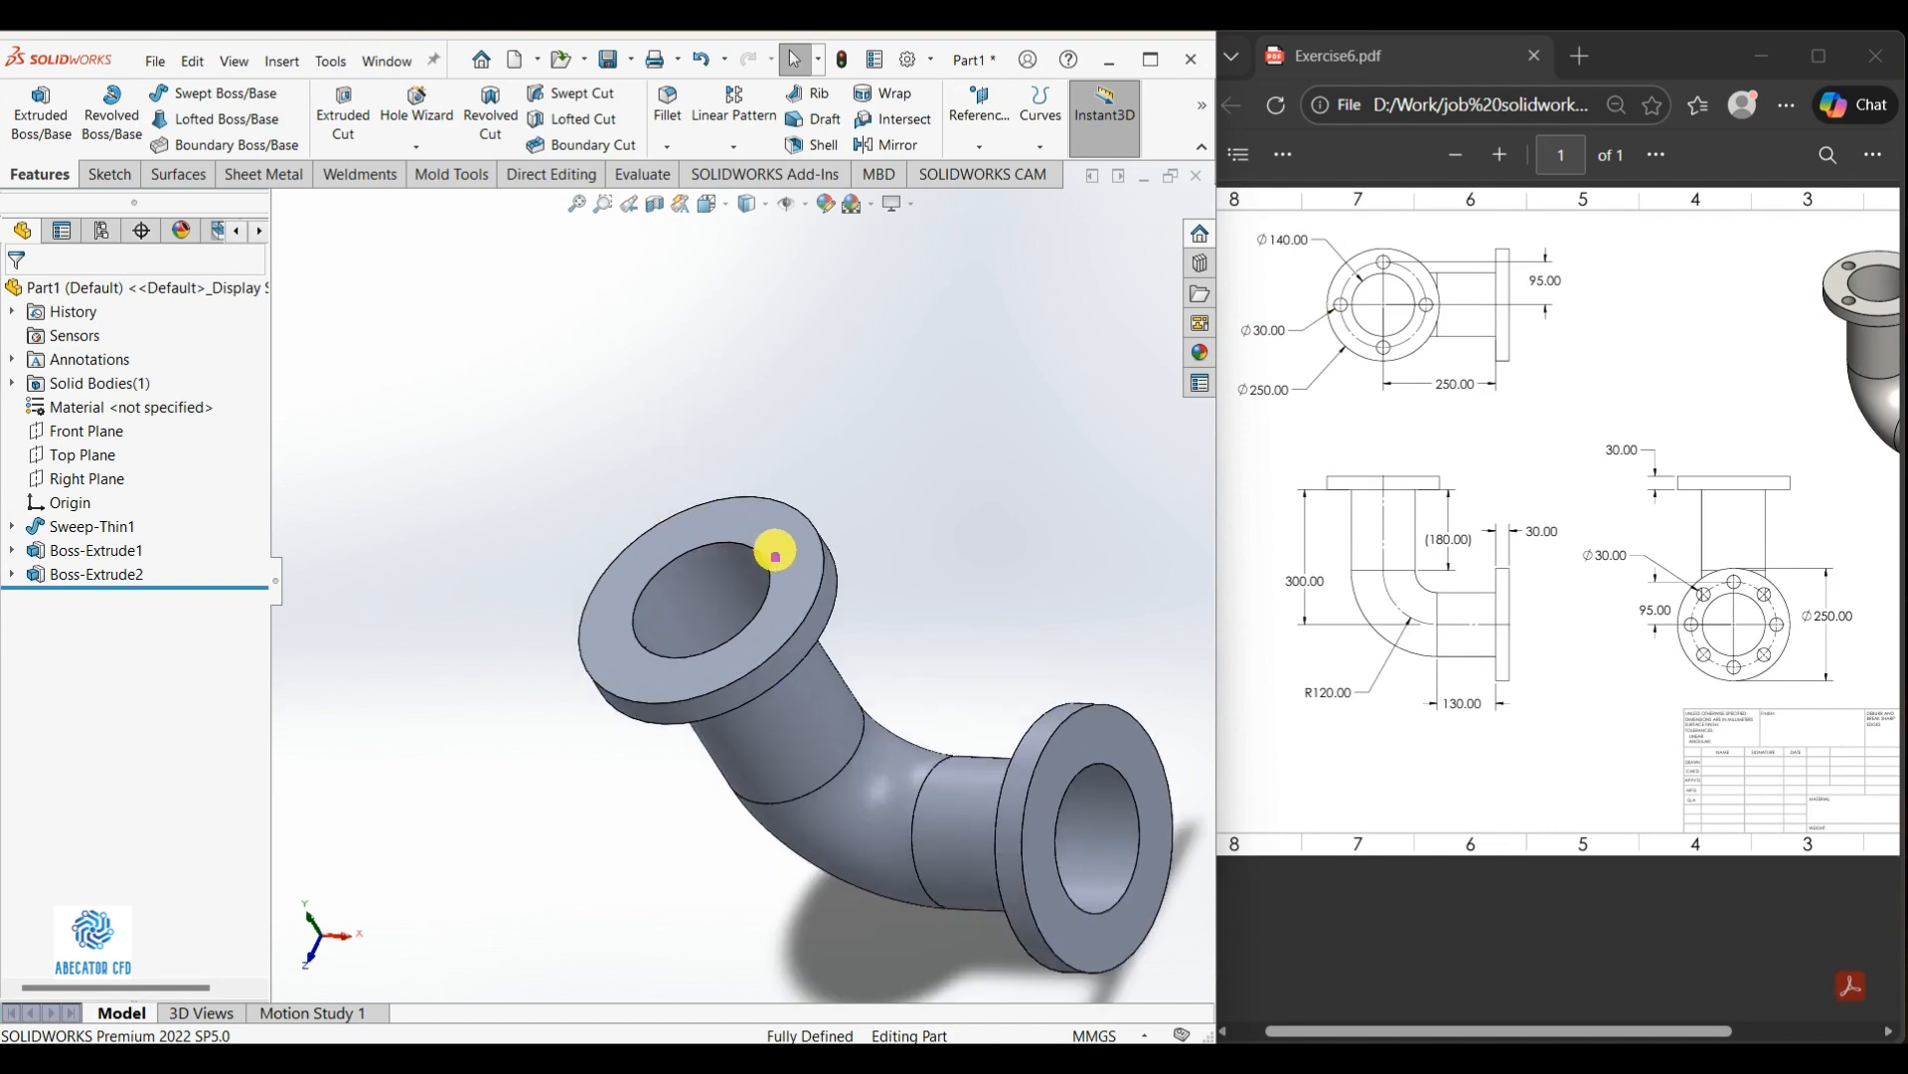
left_click(778, 546)
left_click(866, 487)
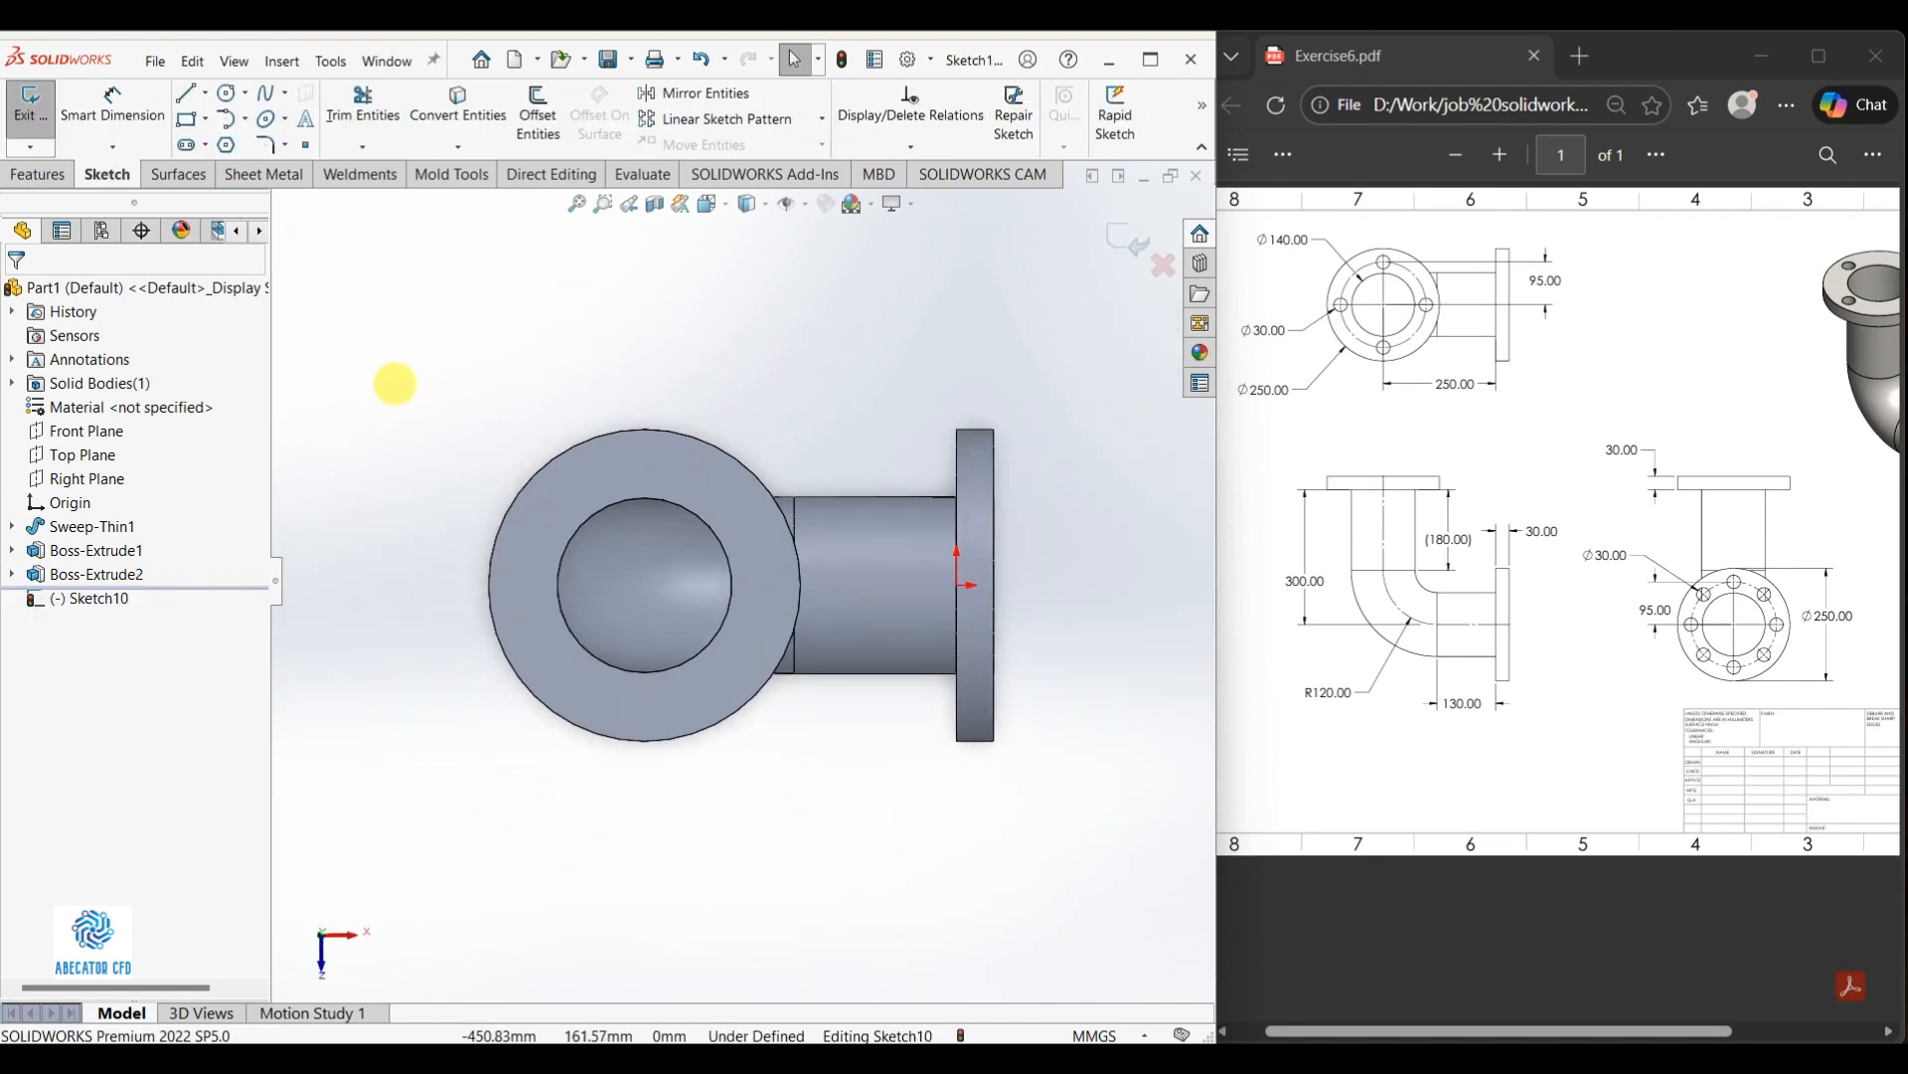
Sketch a small bolt hole circle on the flange face, centred about 99 mm from the bore's centre
key("c")
scroll(636, 497, "down", 3)
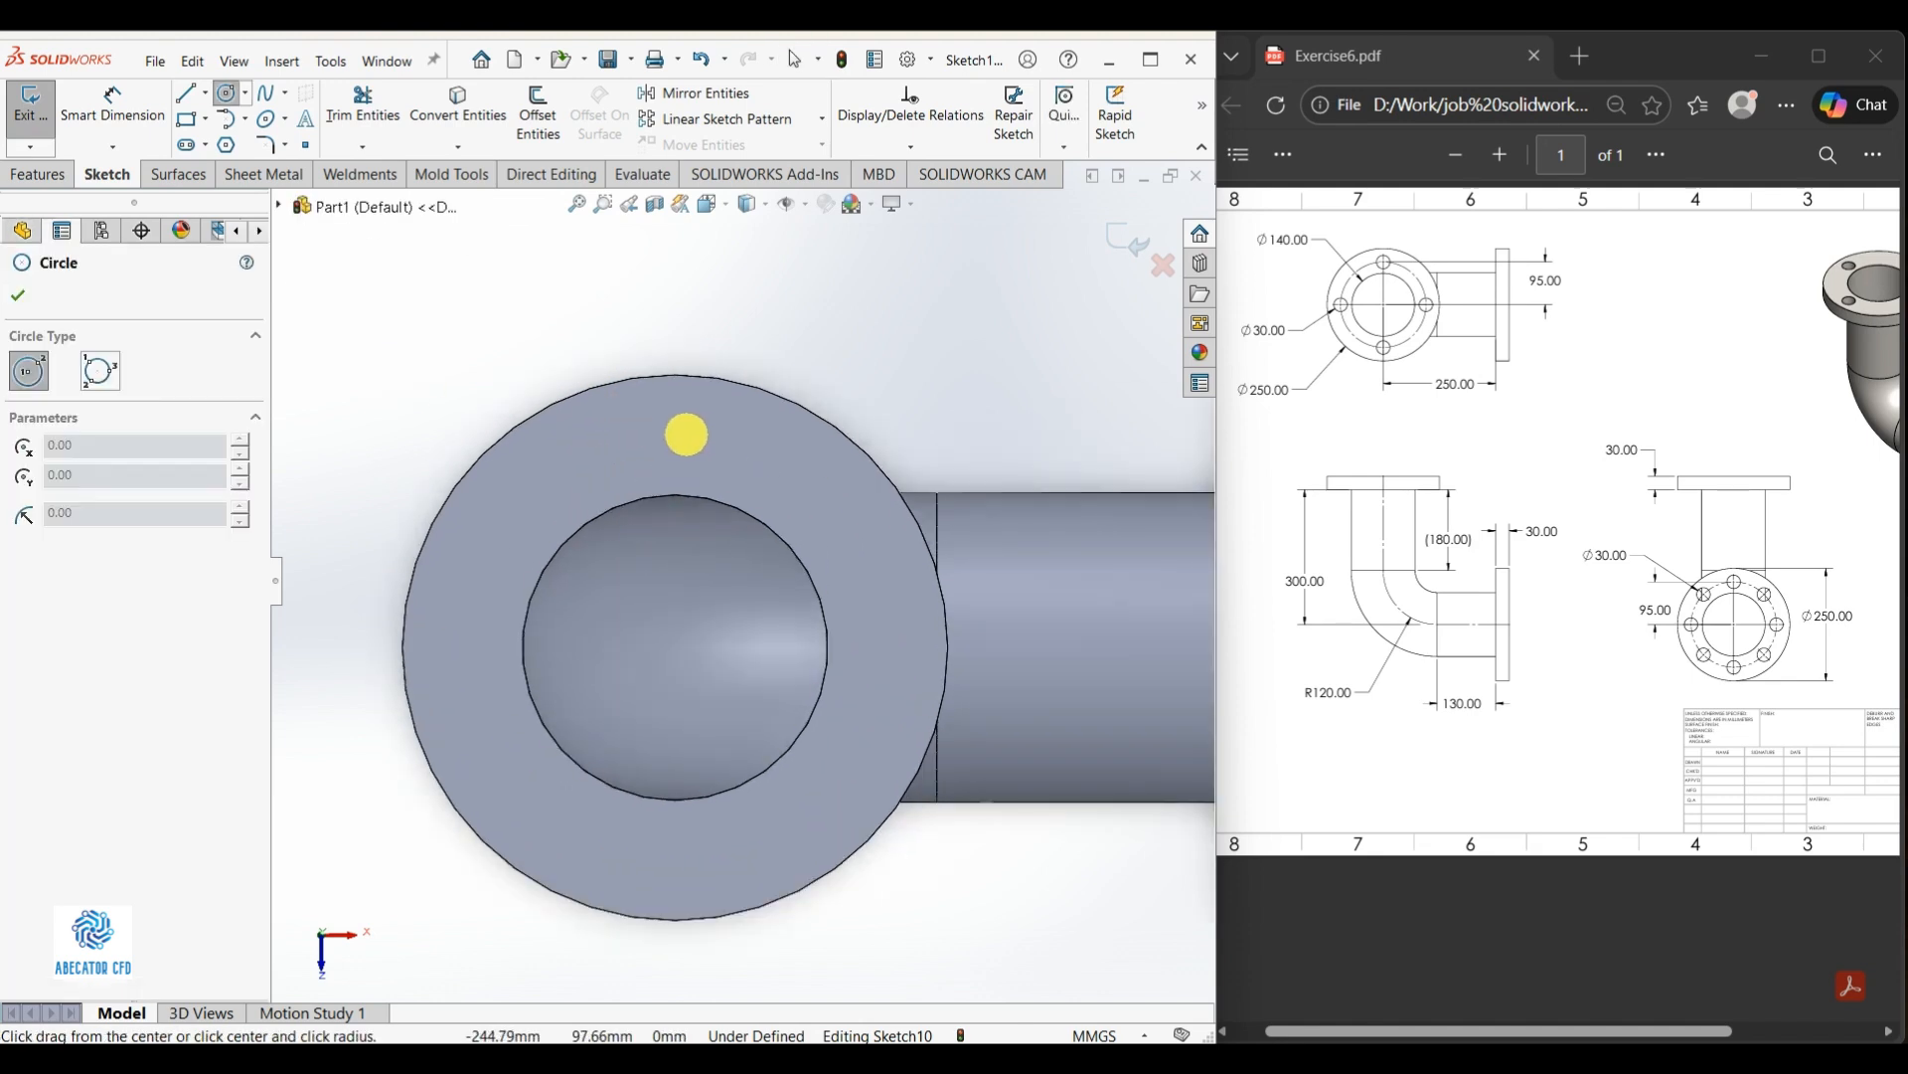
left_click(670, 430)
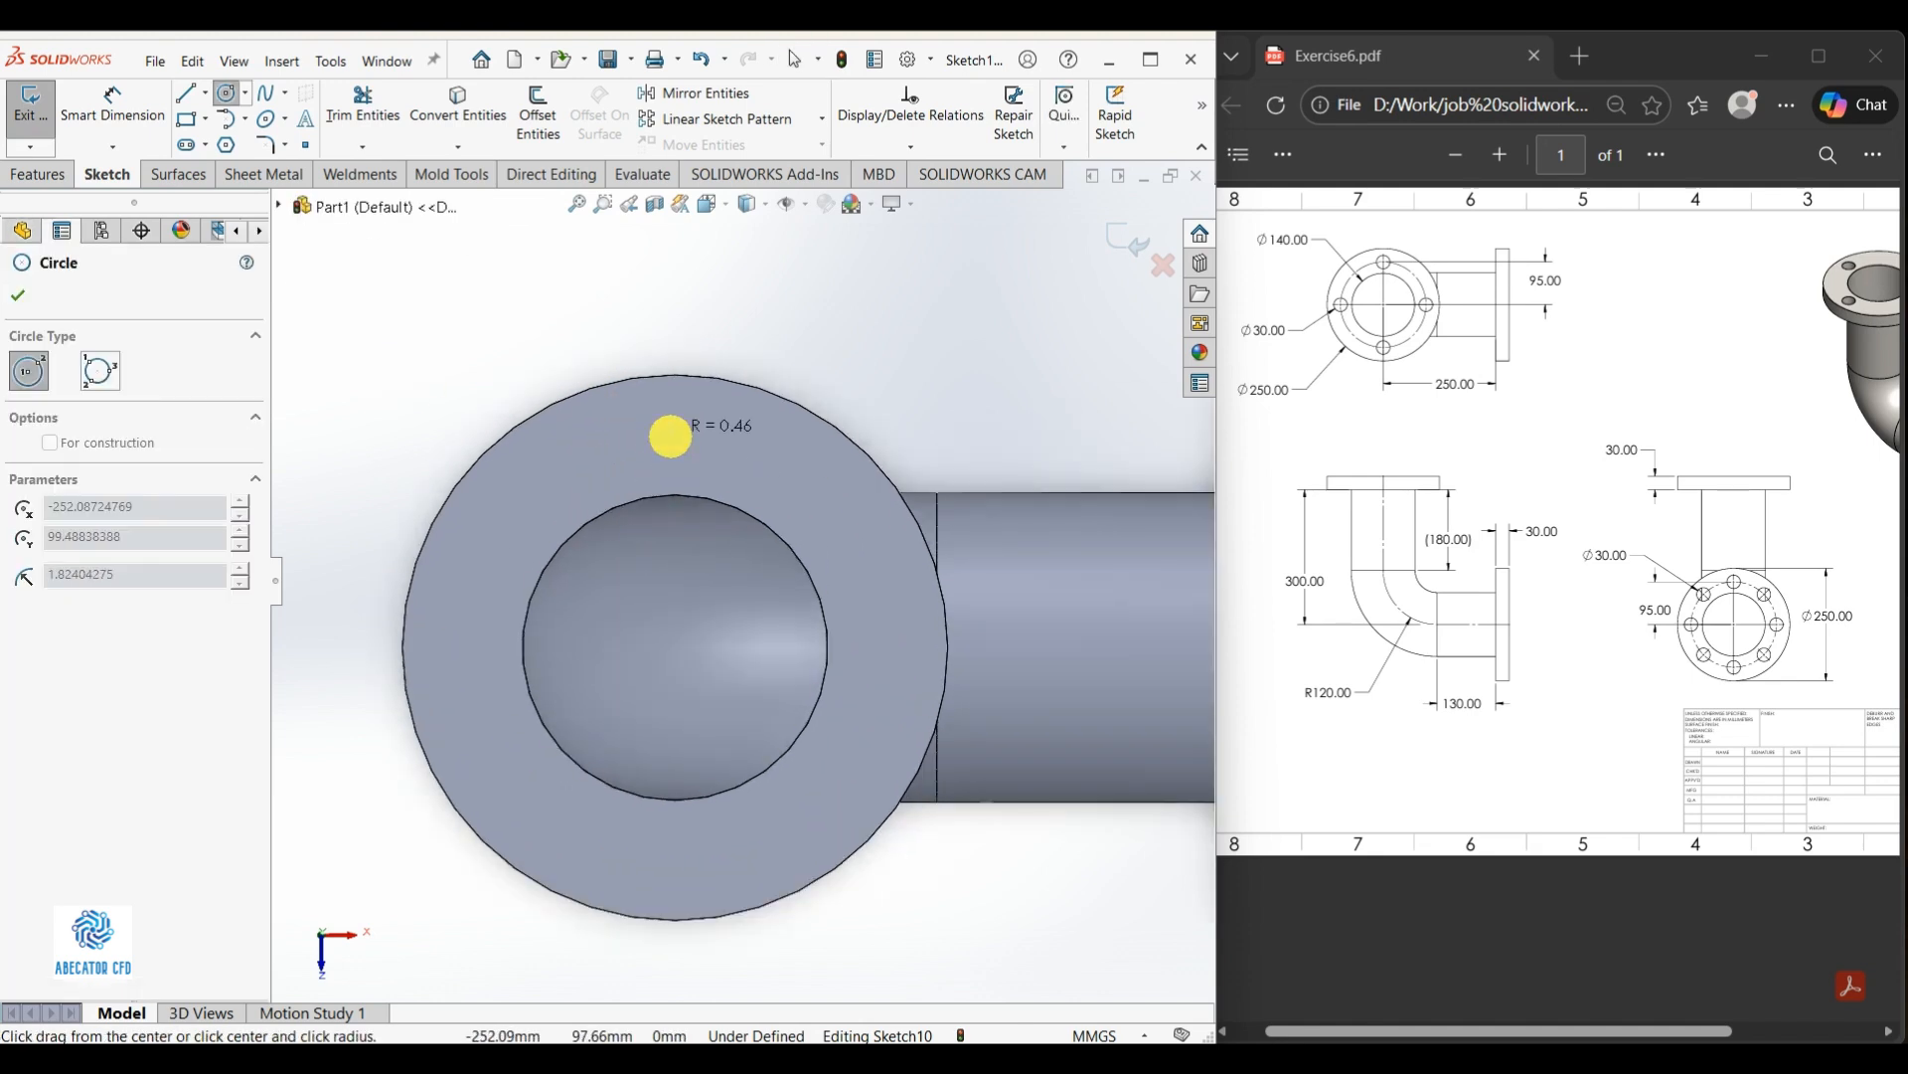
left_click(677, 454)
key("Escape")
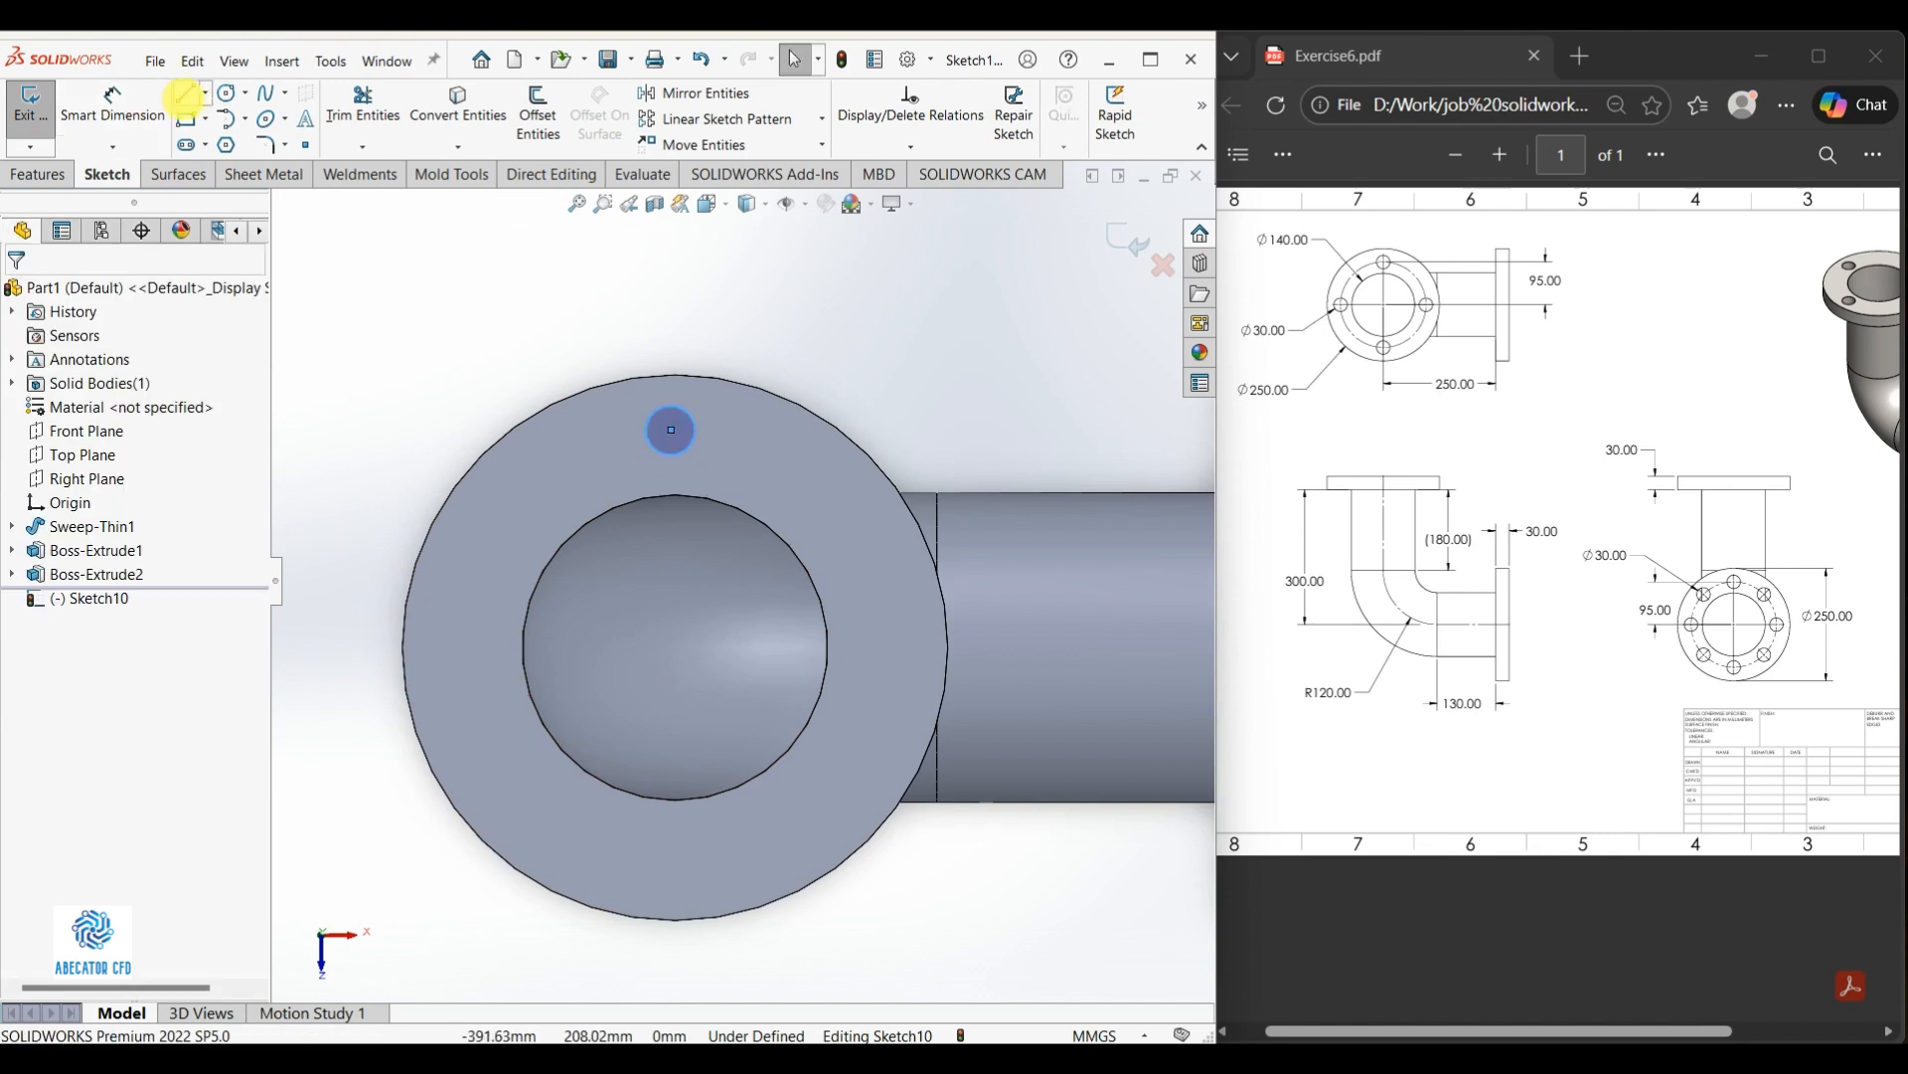
Draw a vertical centerline about 176 mm long from the bore's centre past the flange's outer edge
left_click(206, 93)
left_click(235, 140)
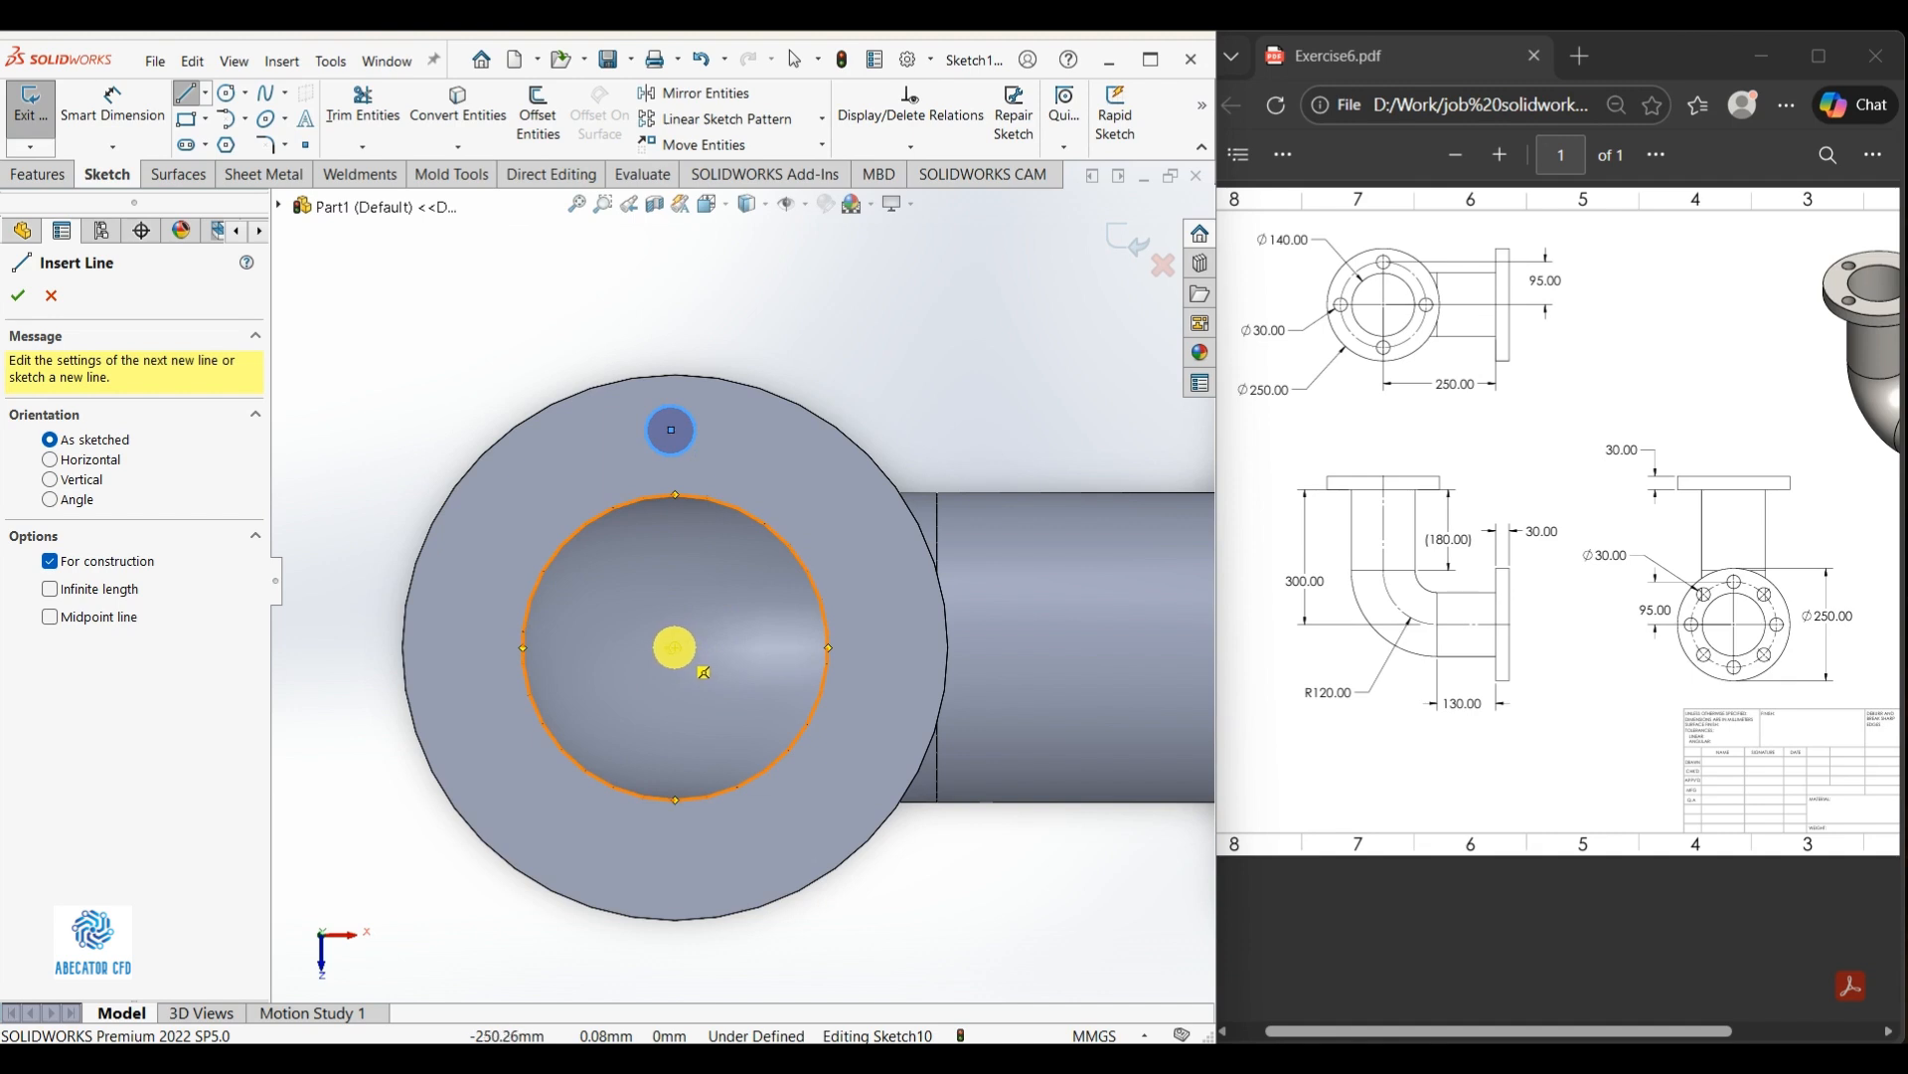
left_click(675, 647)
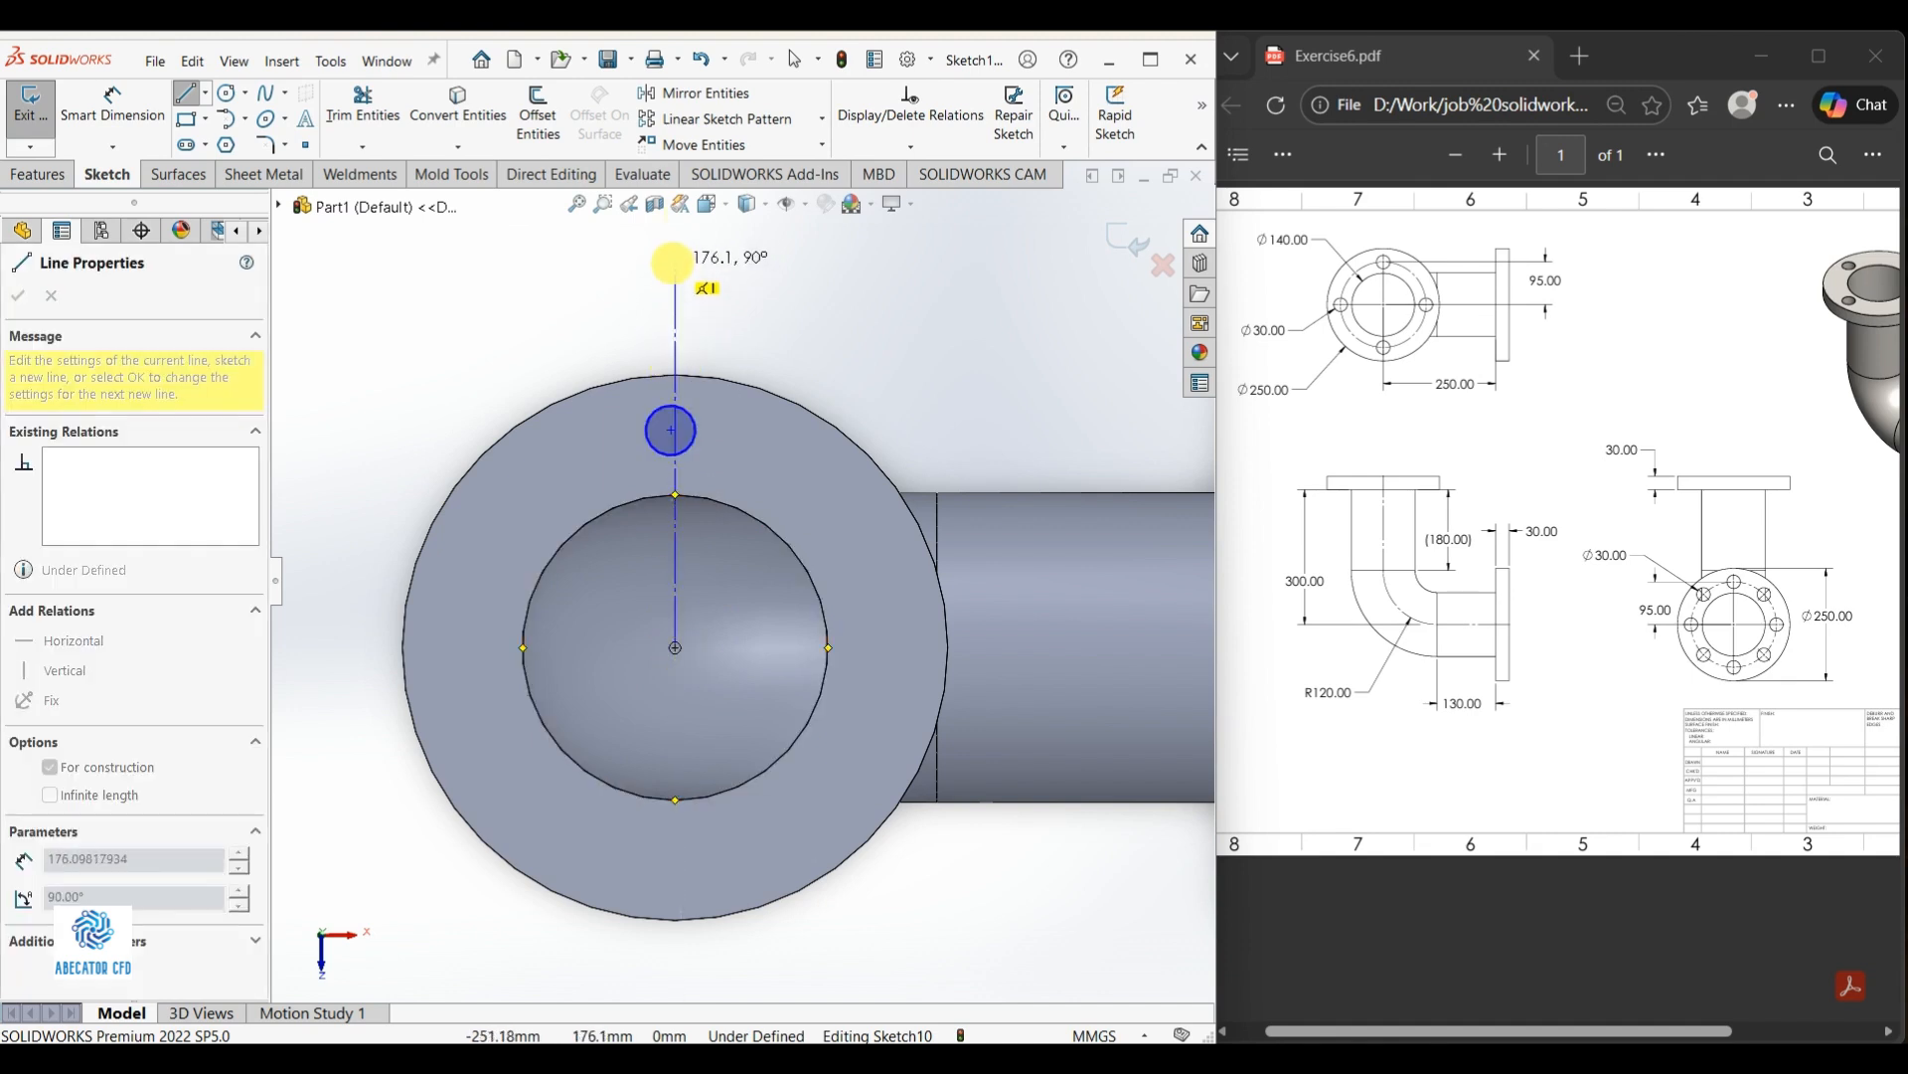
double_click(672, 261)
key("Escape")
Make the bolt hole circle's centre coincident with the vertical centerline
scroll(676, 328, "down", 3)
scroll(755, 626, "down", 3)
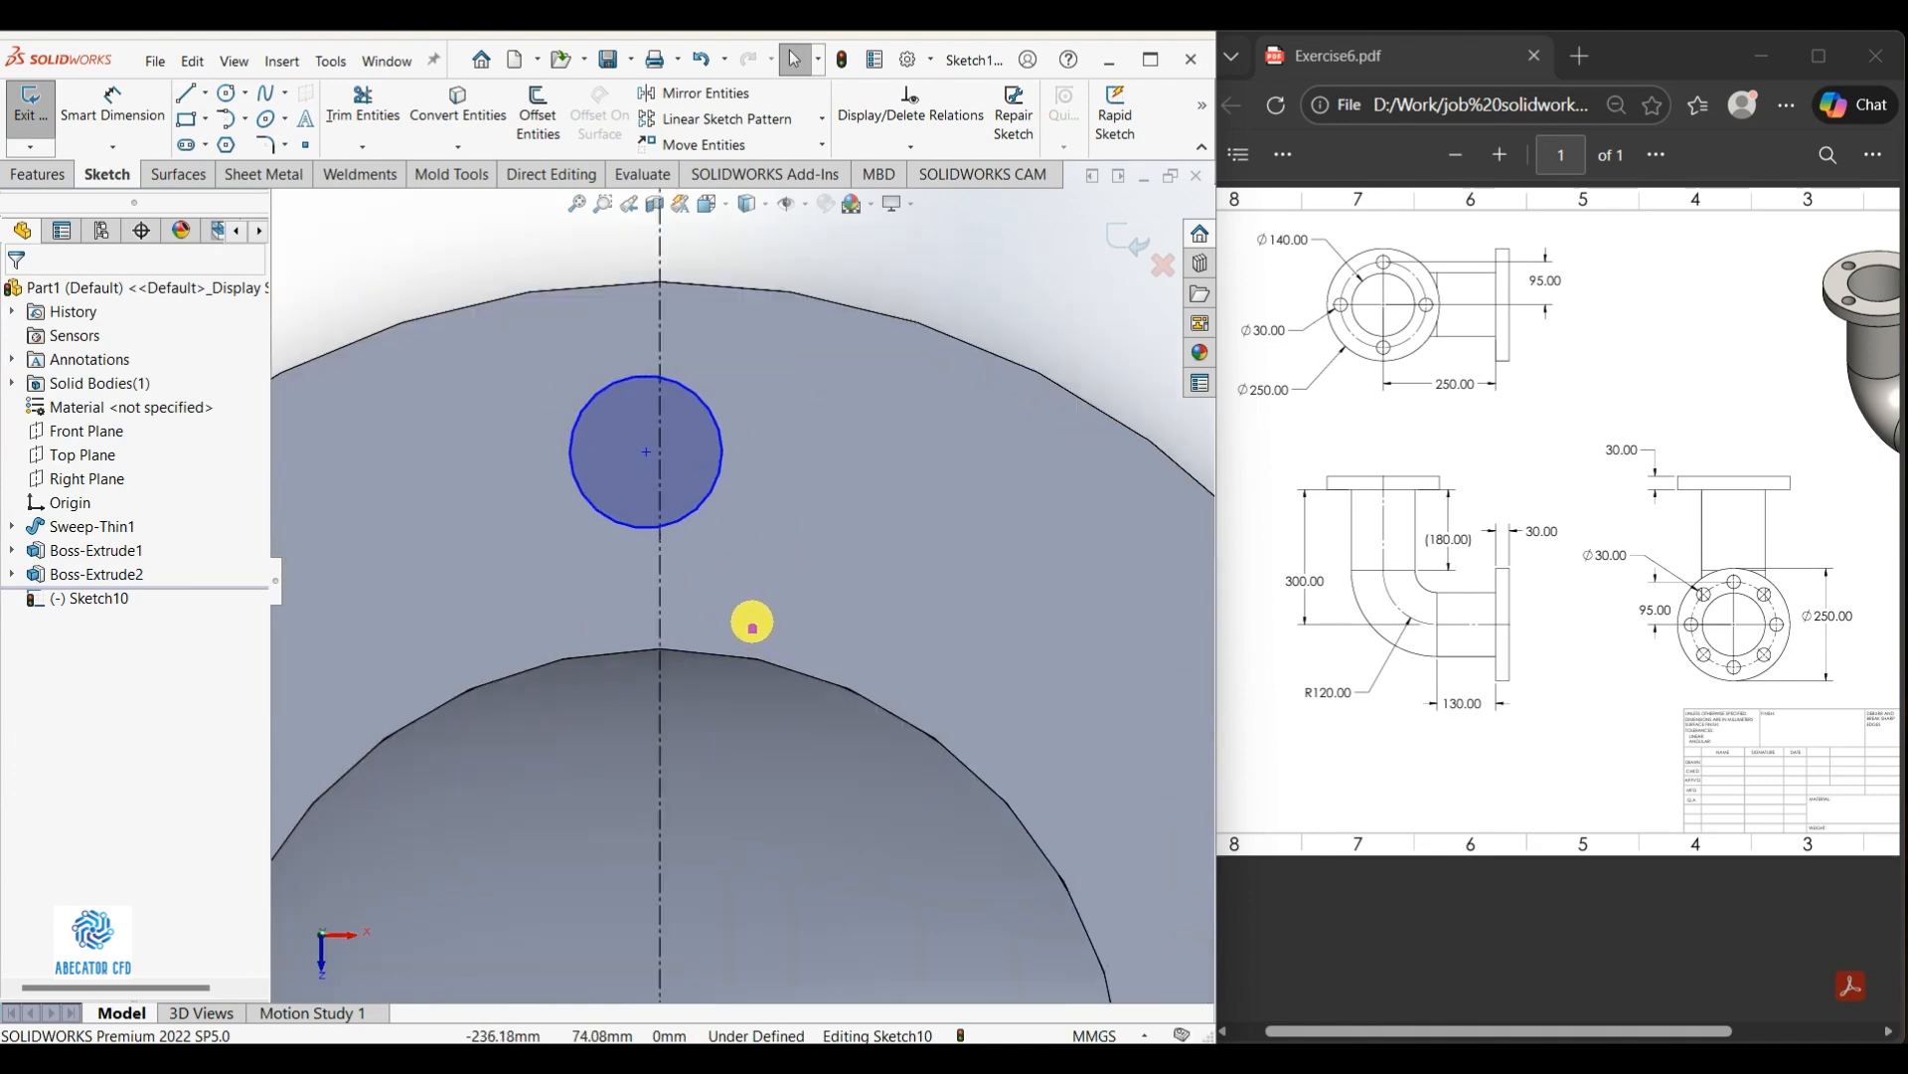
left_click(646, 452)
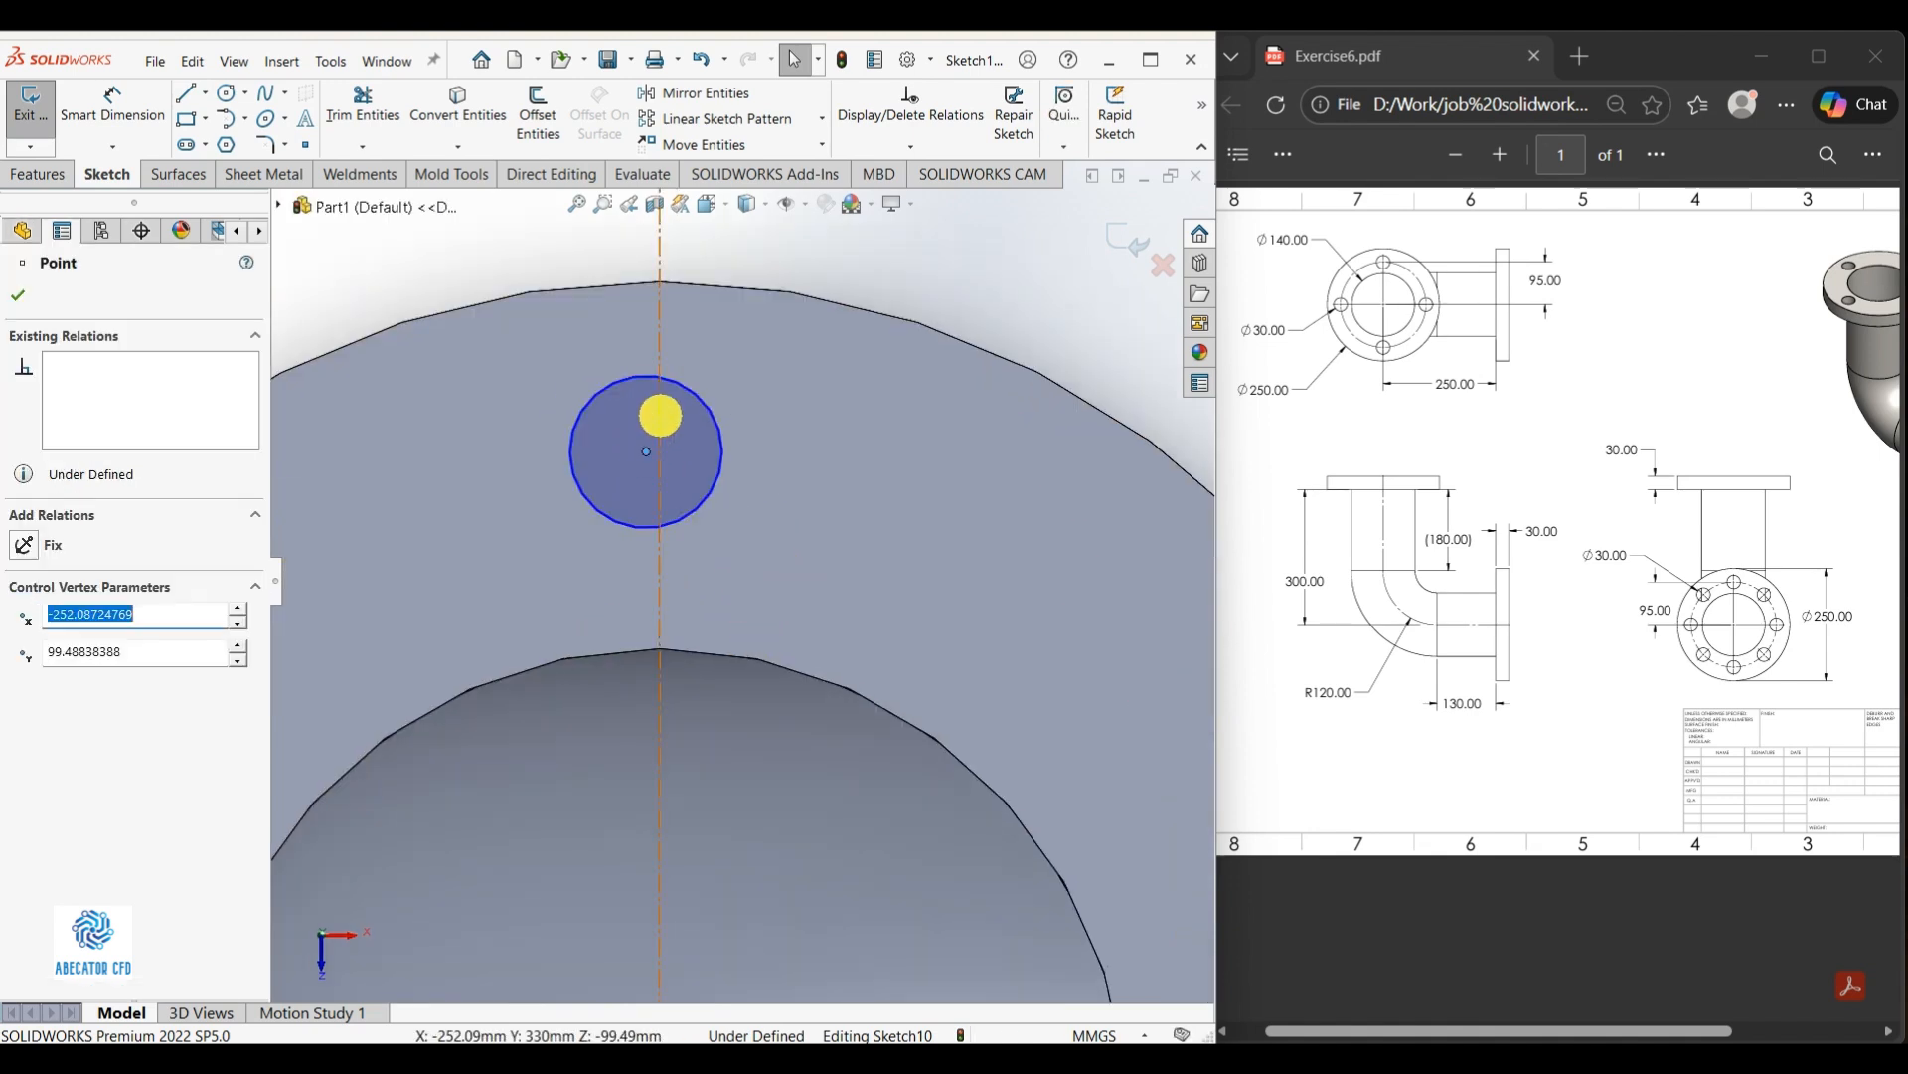
left_click(664, 349, "ctrl")
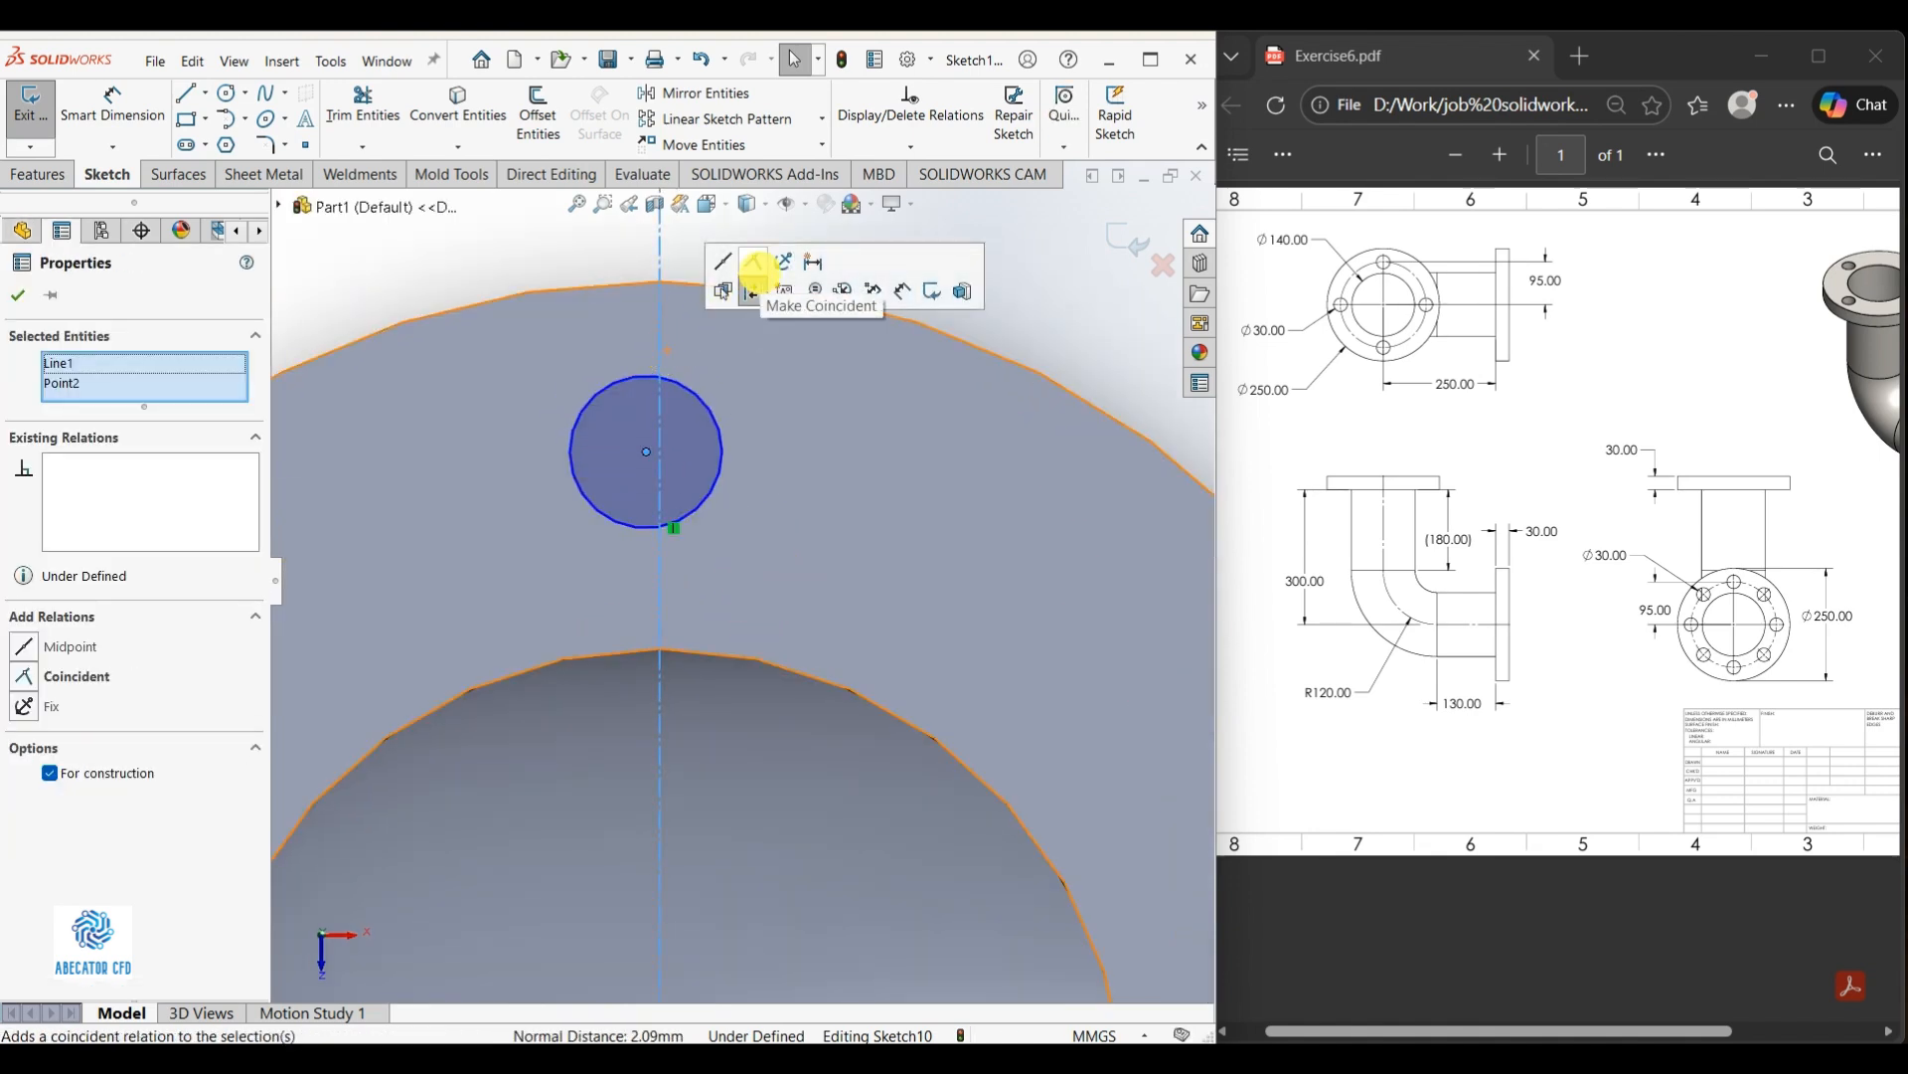
left_click(749, 286)
scroll(712, 367, "up", 1)
key("Escape")
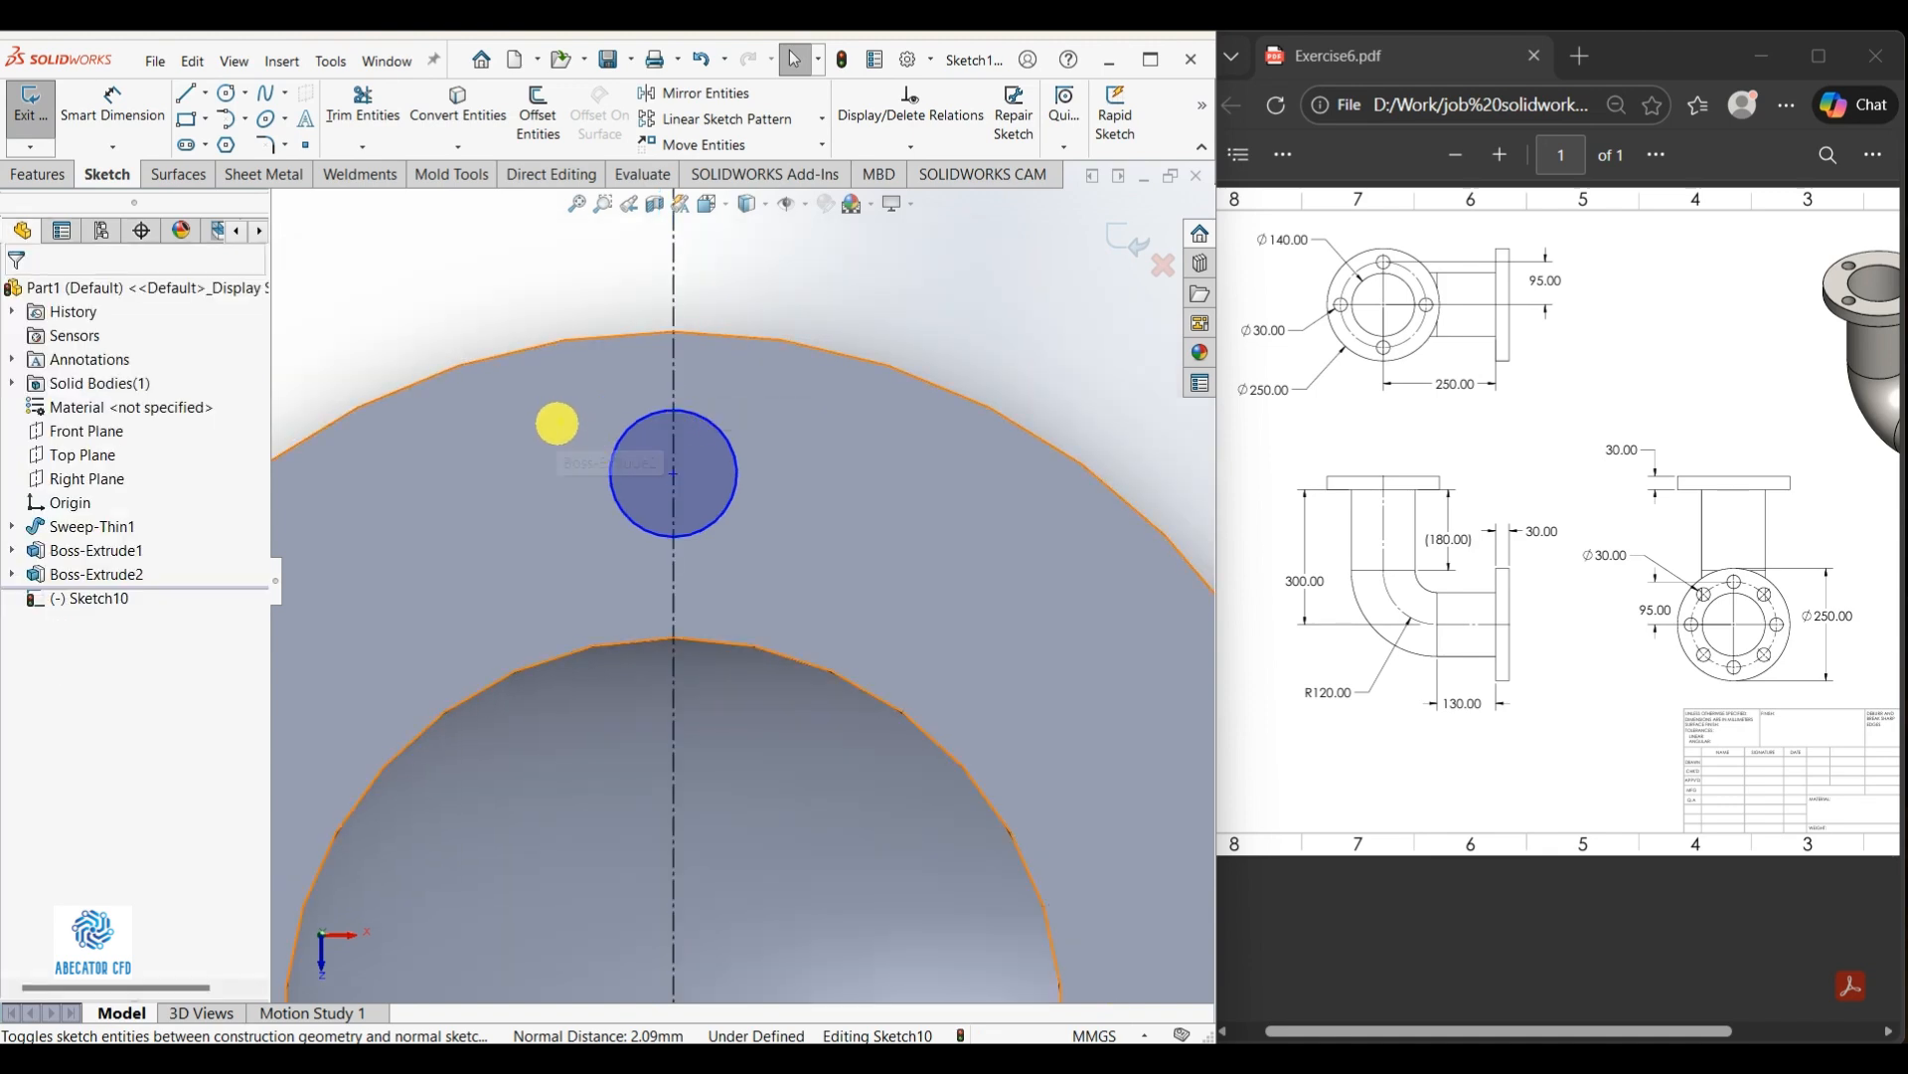
Dimension the bolt hole circle's diameter at 30 mm
scroll(614, 473, "up", 2)
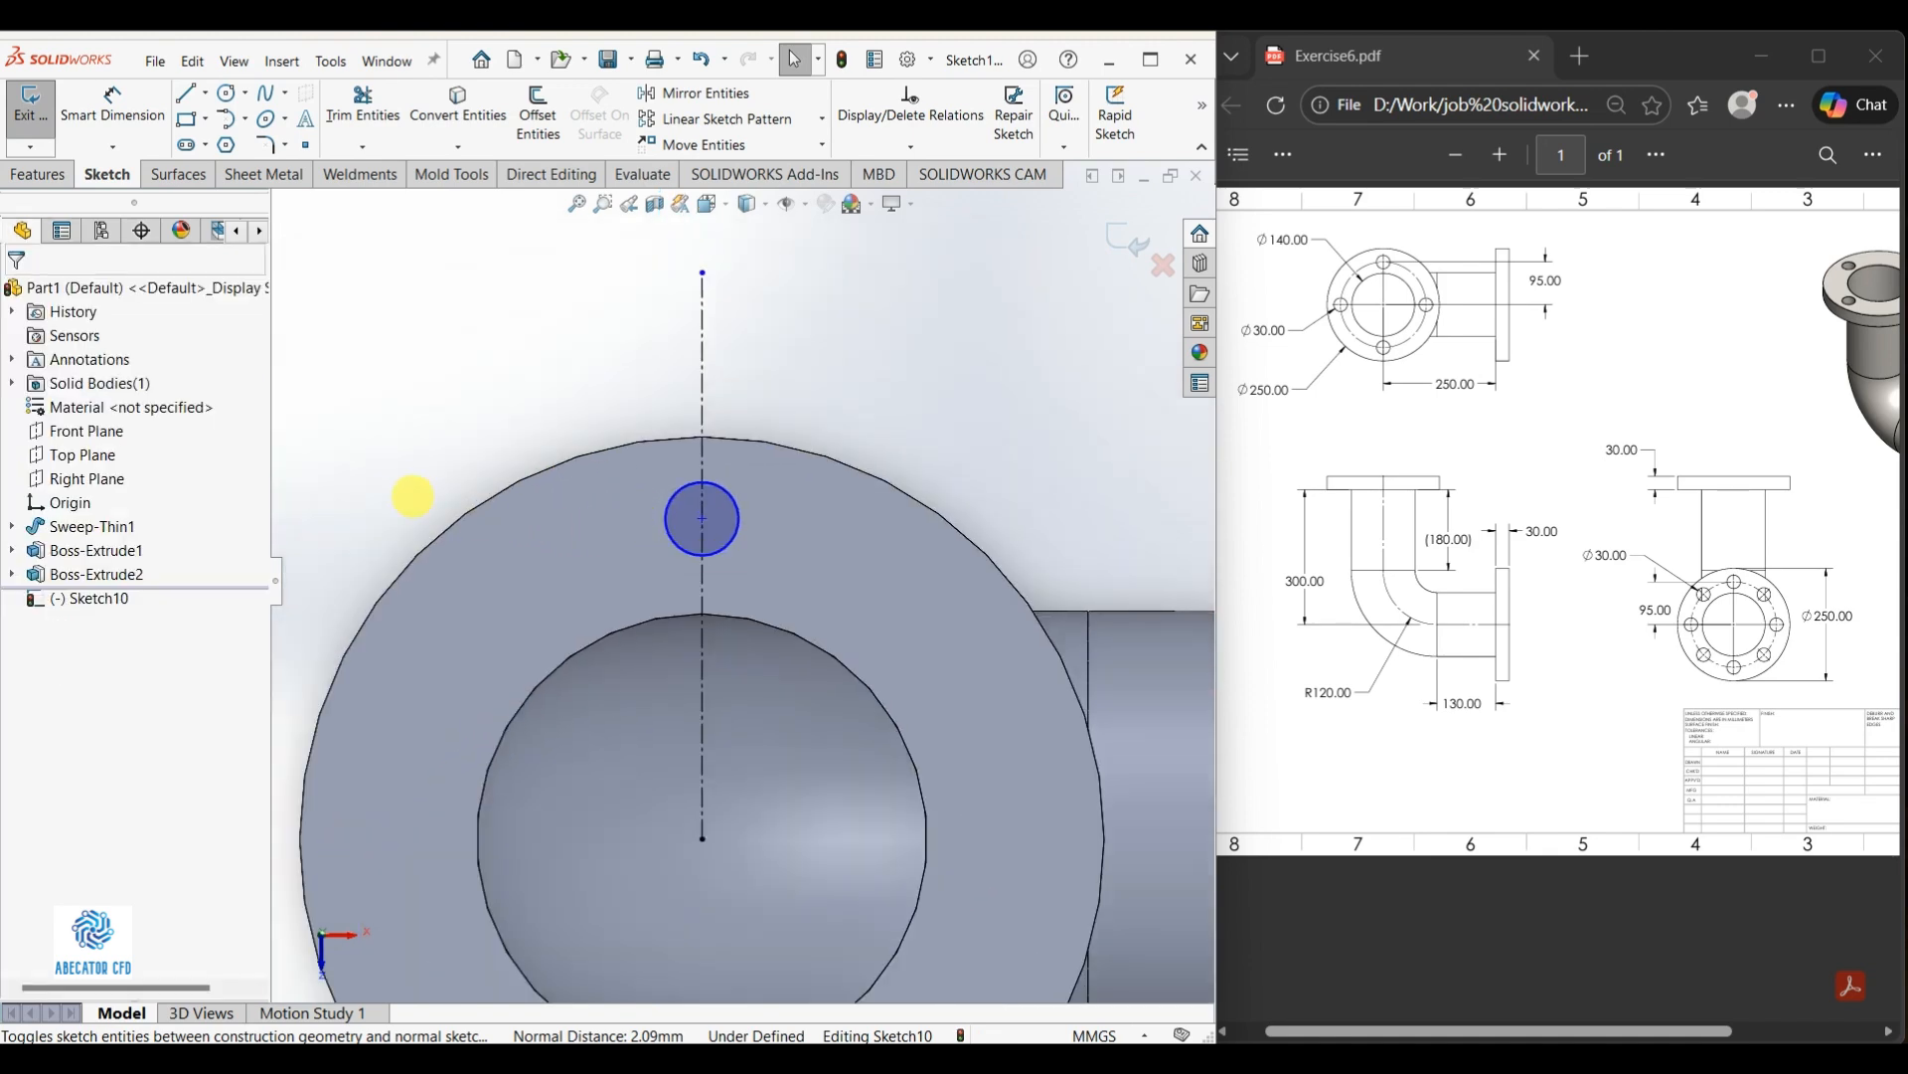
right_click_drag(401, 477, 429, 218)
left_click(668, 542)
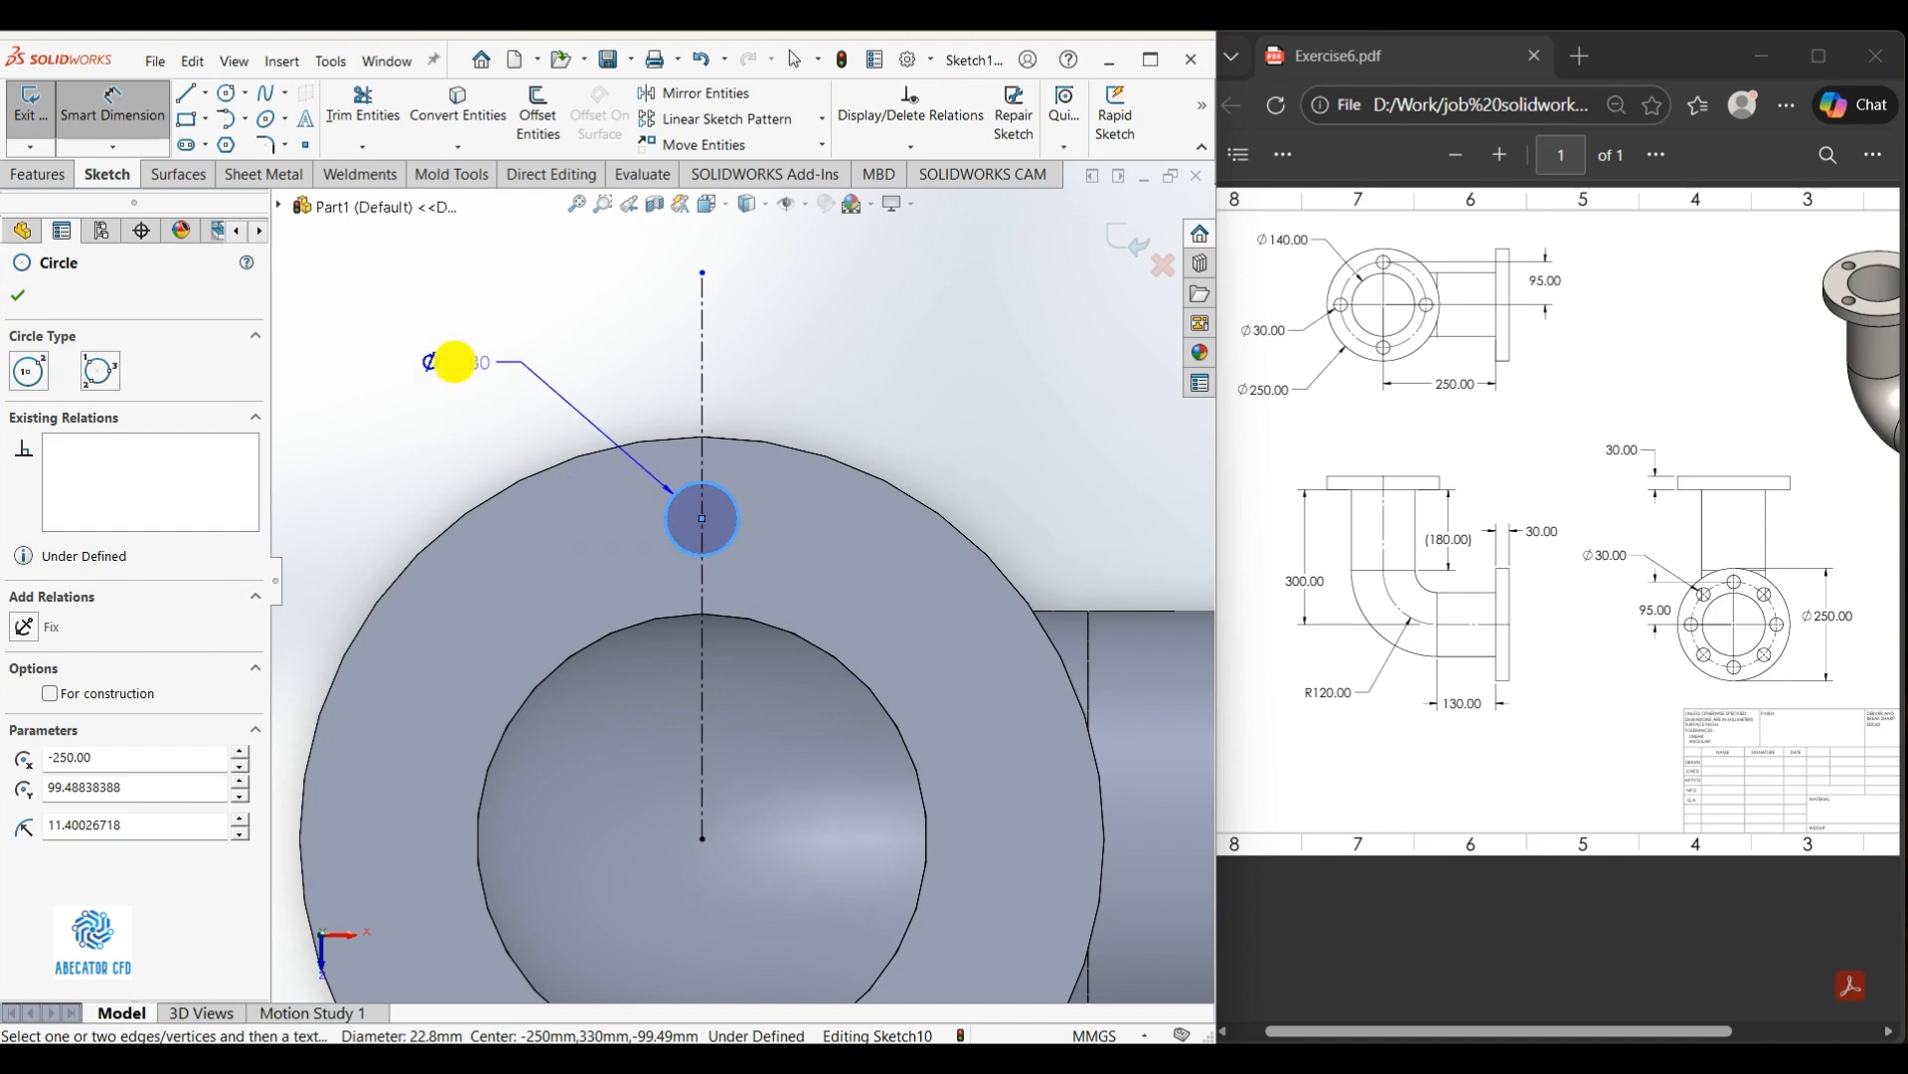
left_click(451, 359)
type("30")
key("Return")
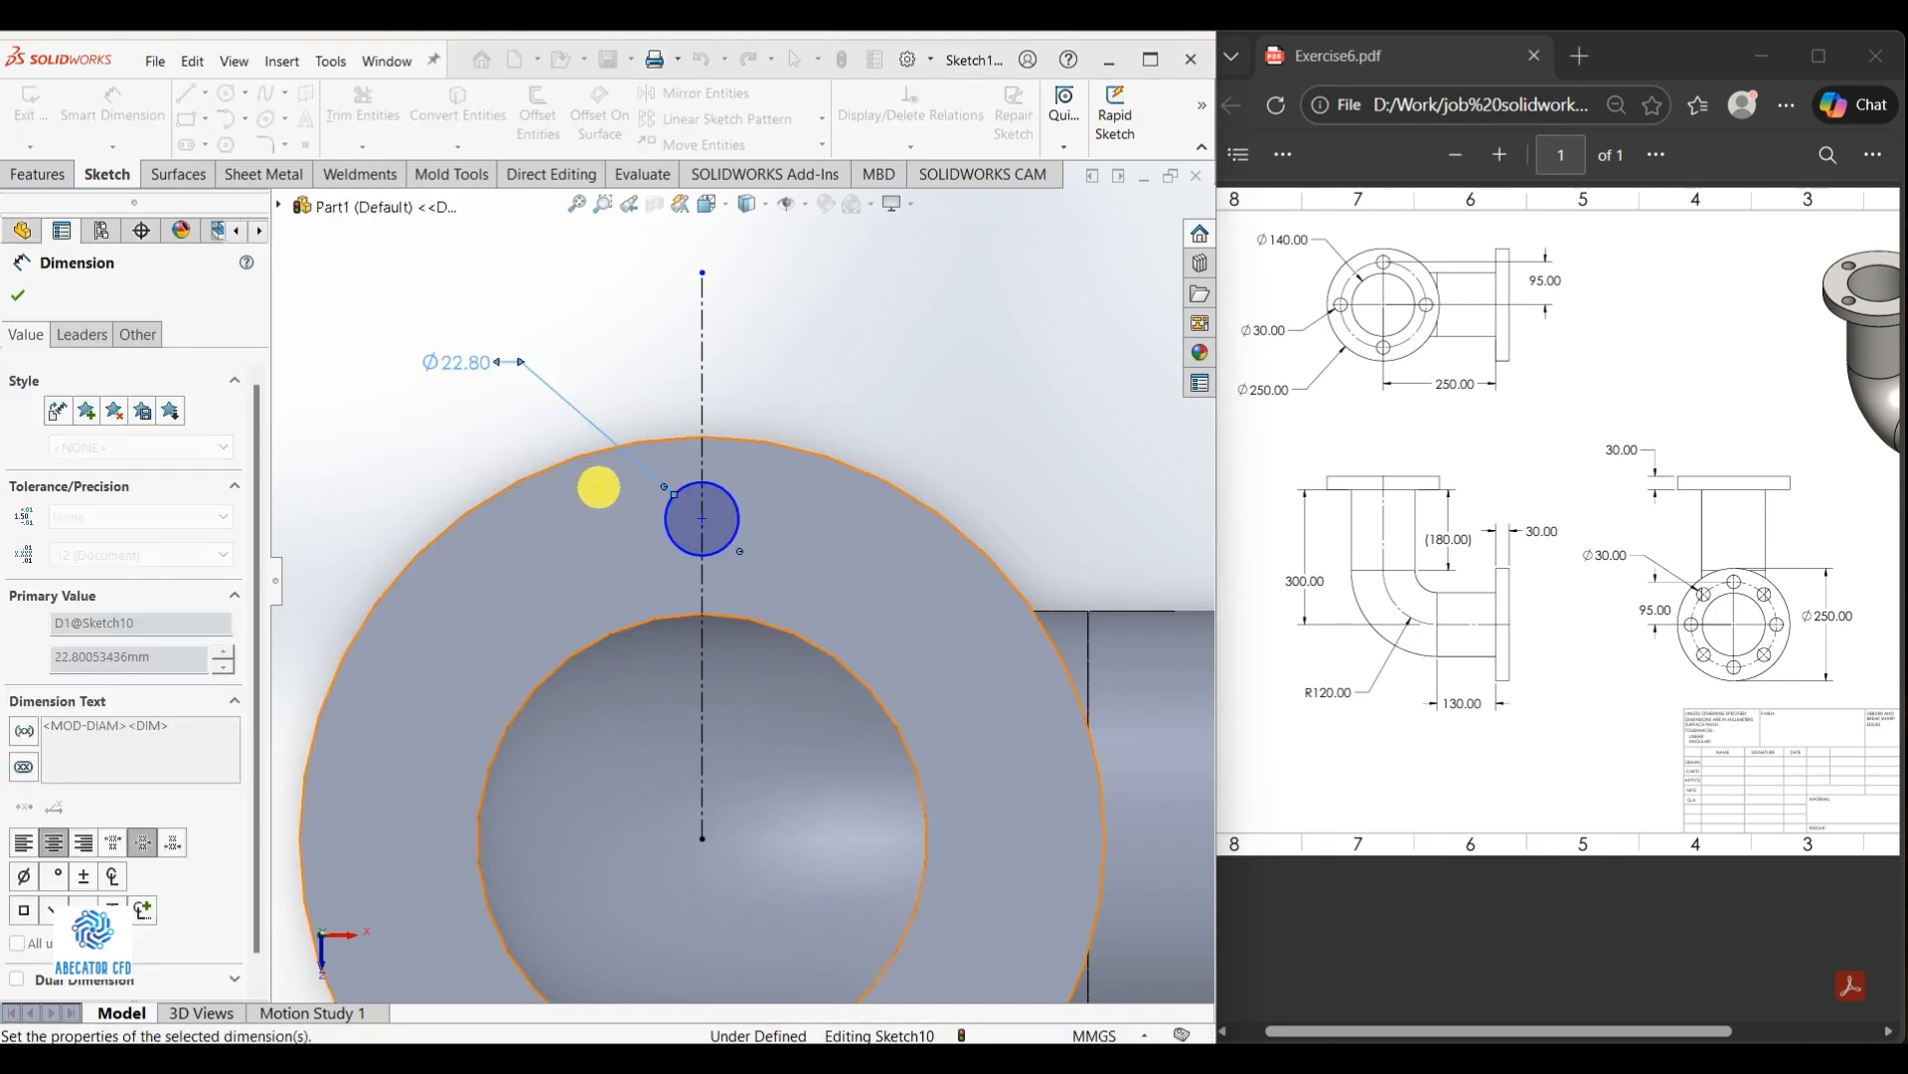
scroll(706, 533, "up", 3)
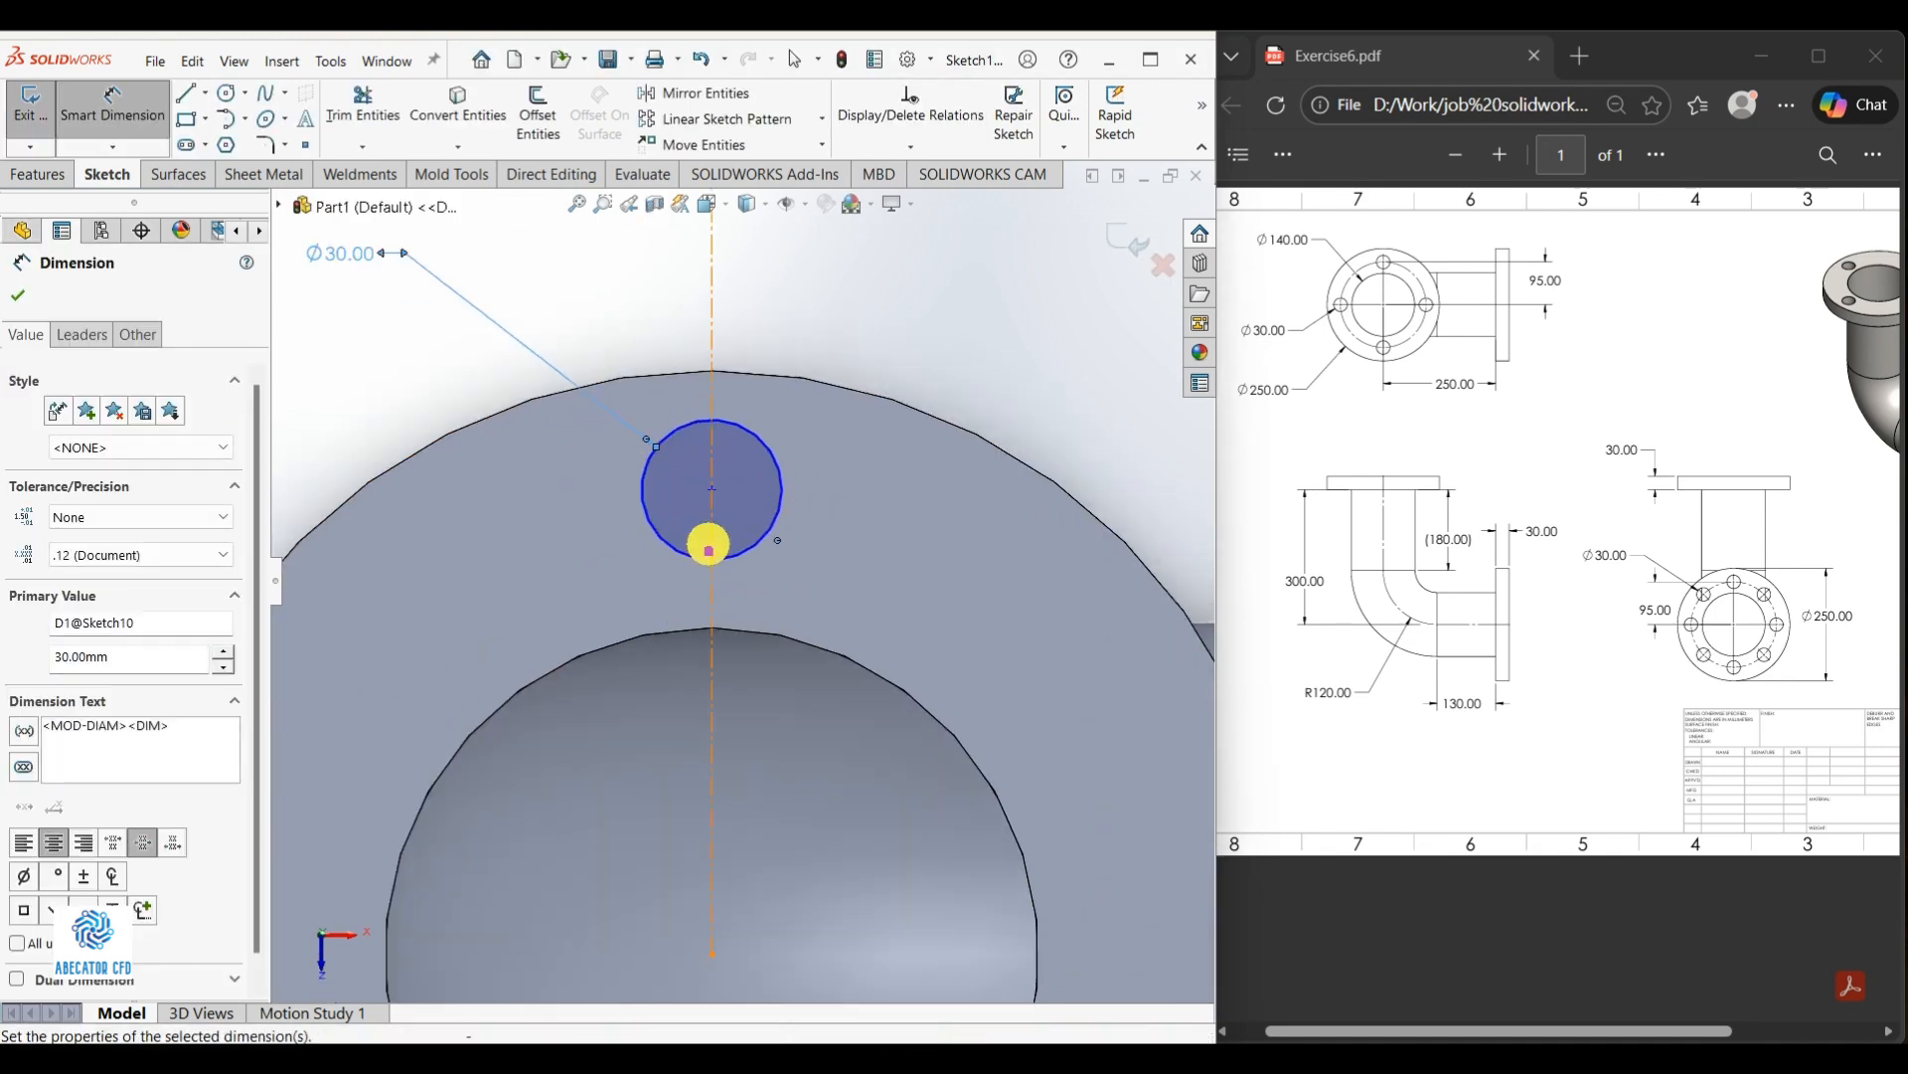
scroll(881, 728, "down", 4)
key("Escape")
key("Escape")
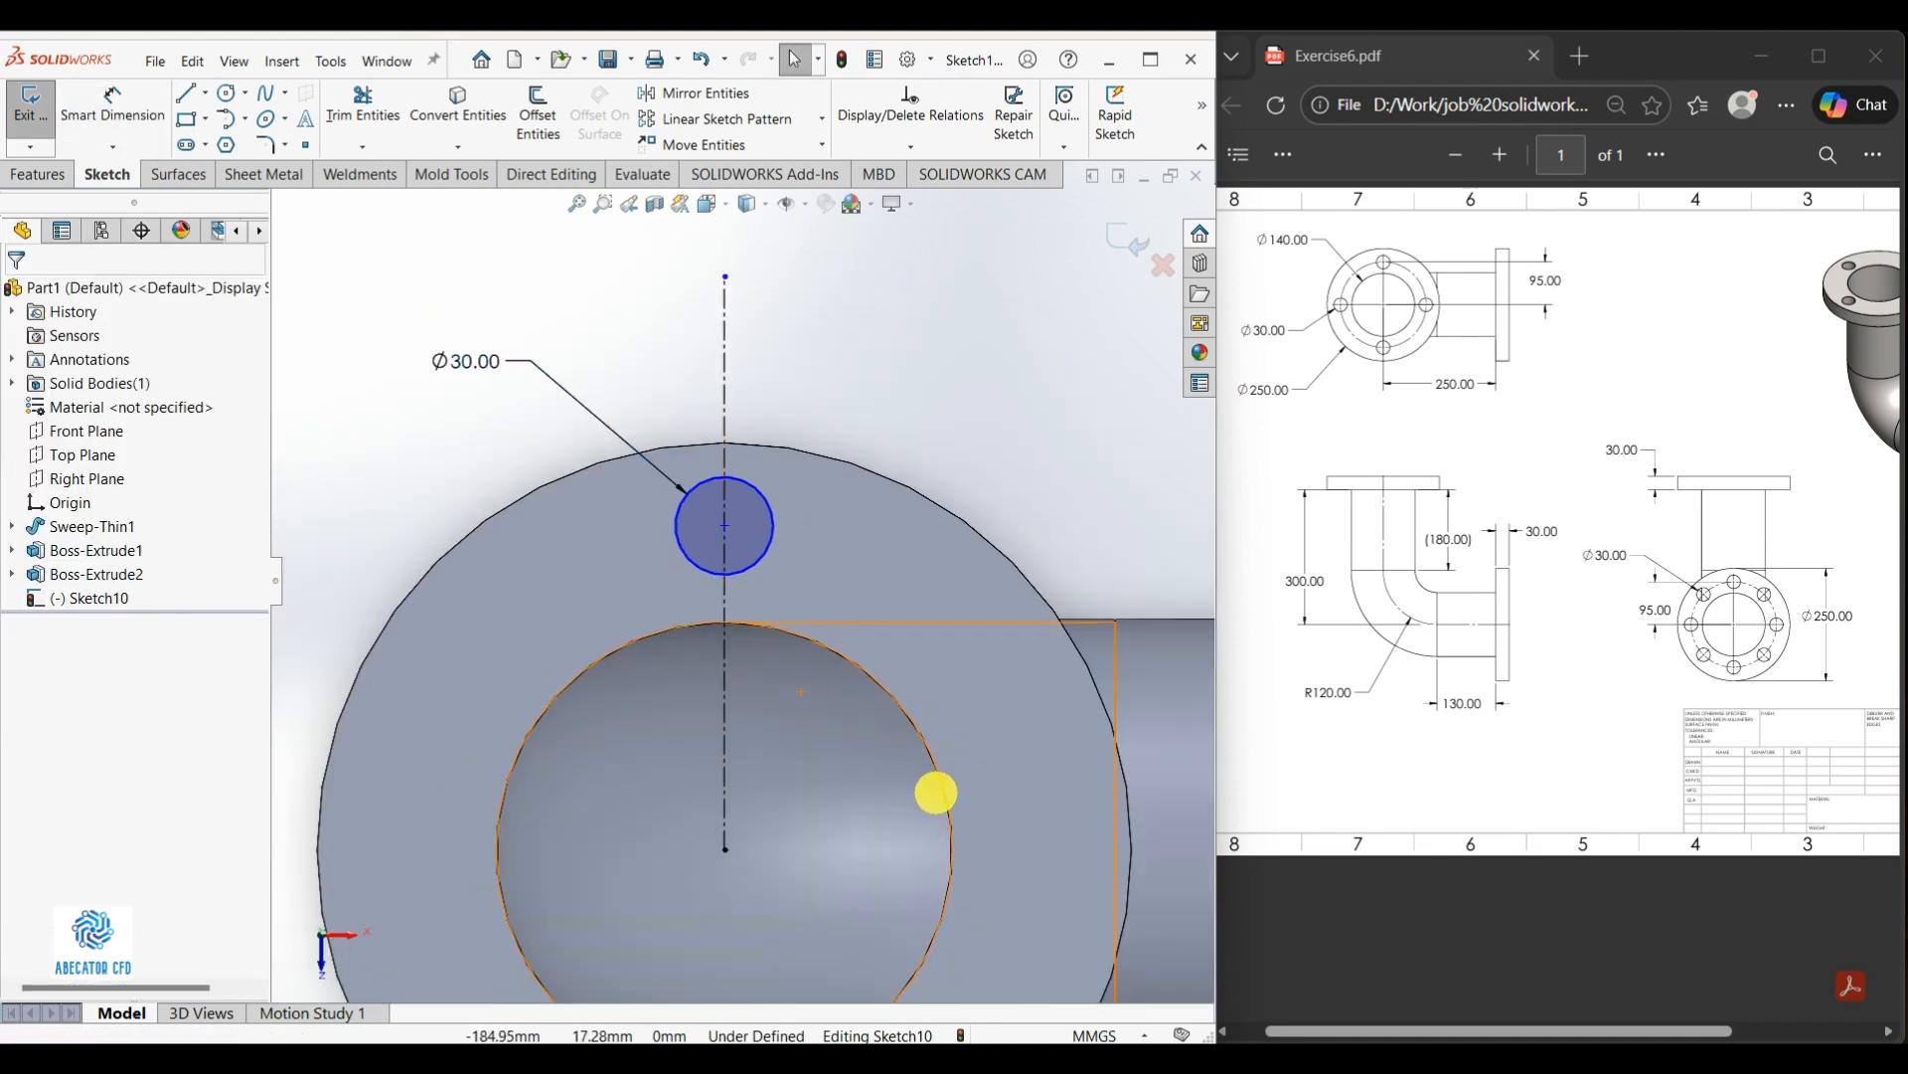
Dimension the distance between the bolt hole's centre and the bore's centre at 95 mm
scroll(811, 704, "down", 3)
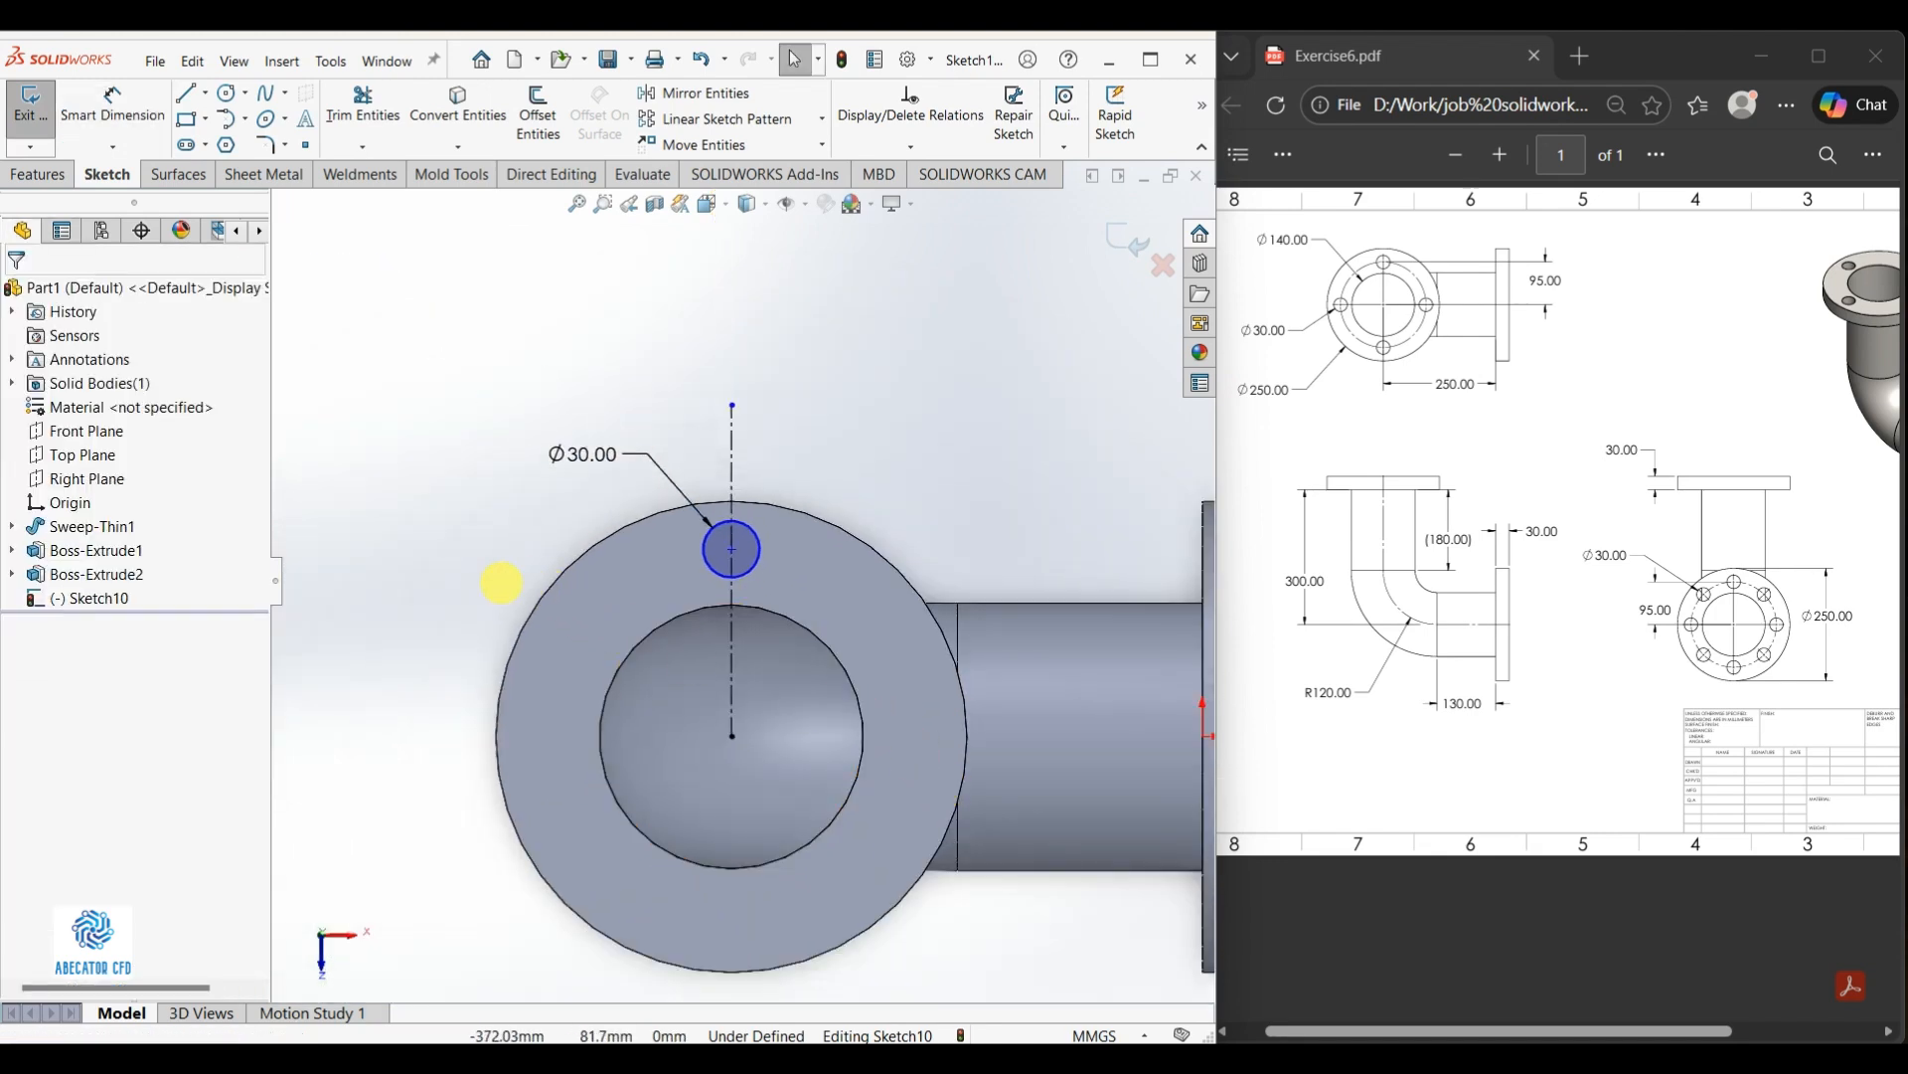
right_click_drag(379, 624, 382, 546)
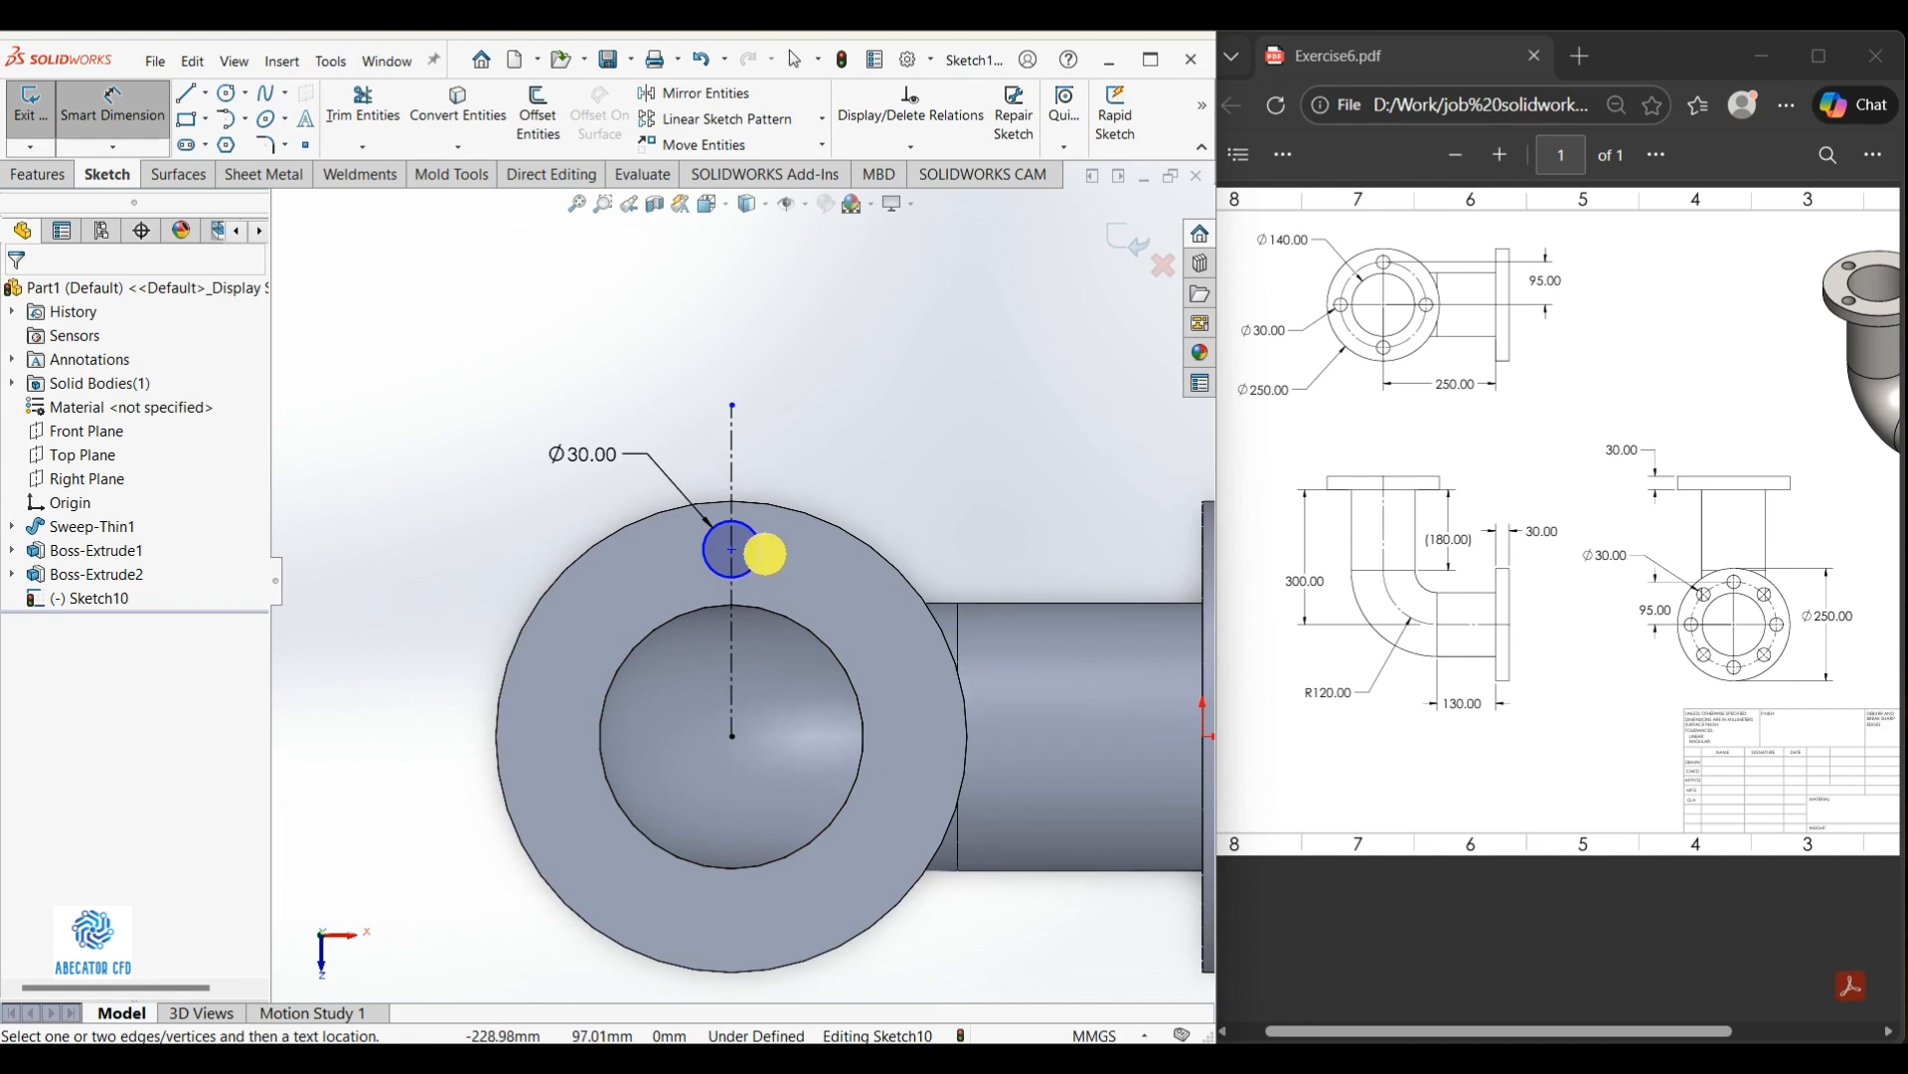
left_click(732, 549)
left_click(732, 737)
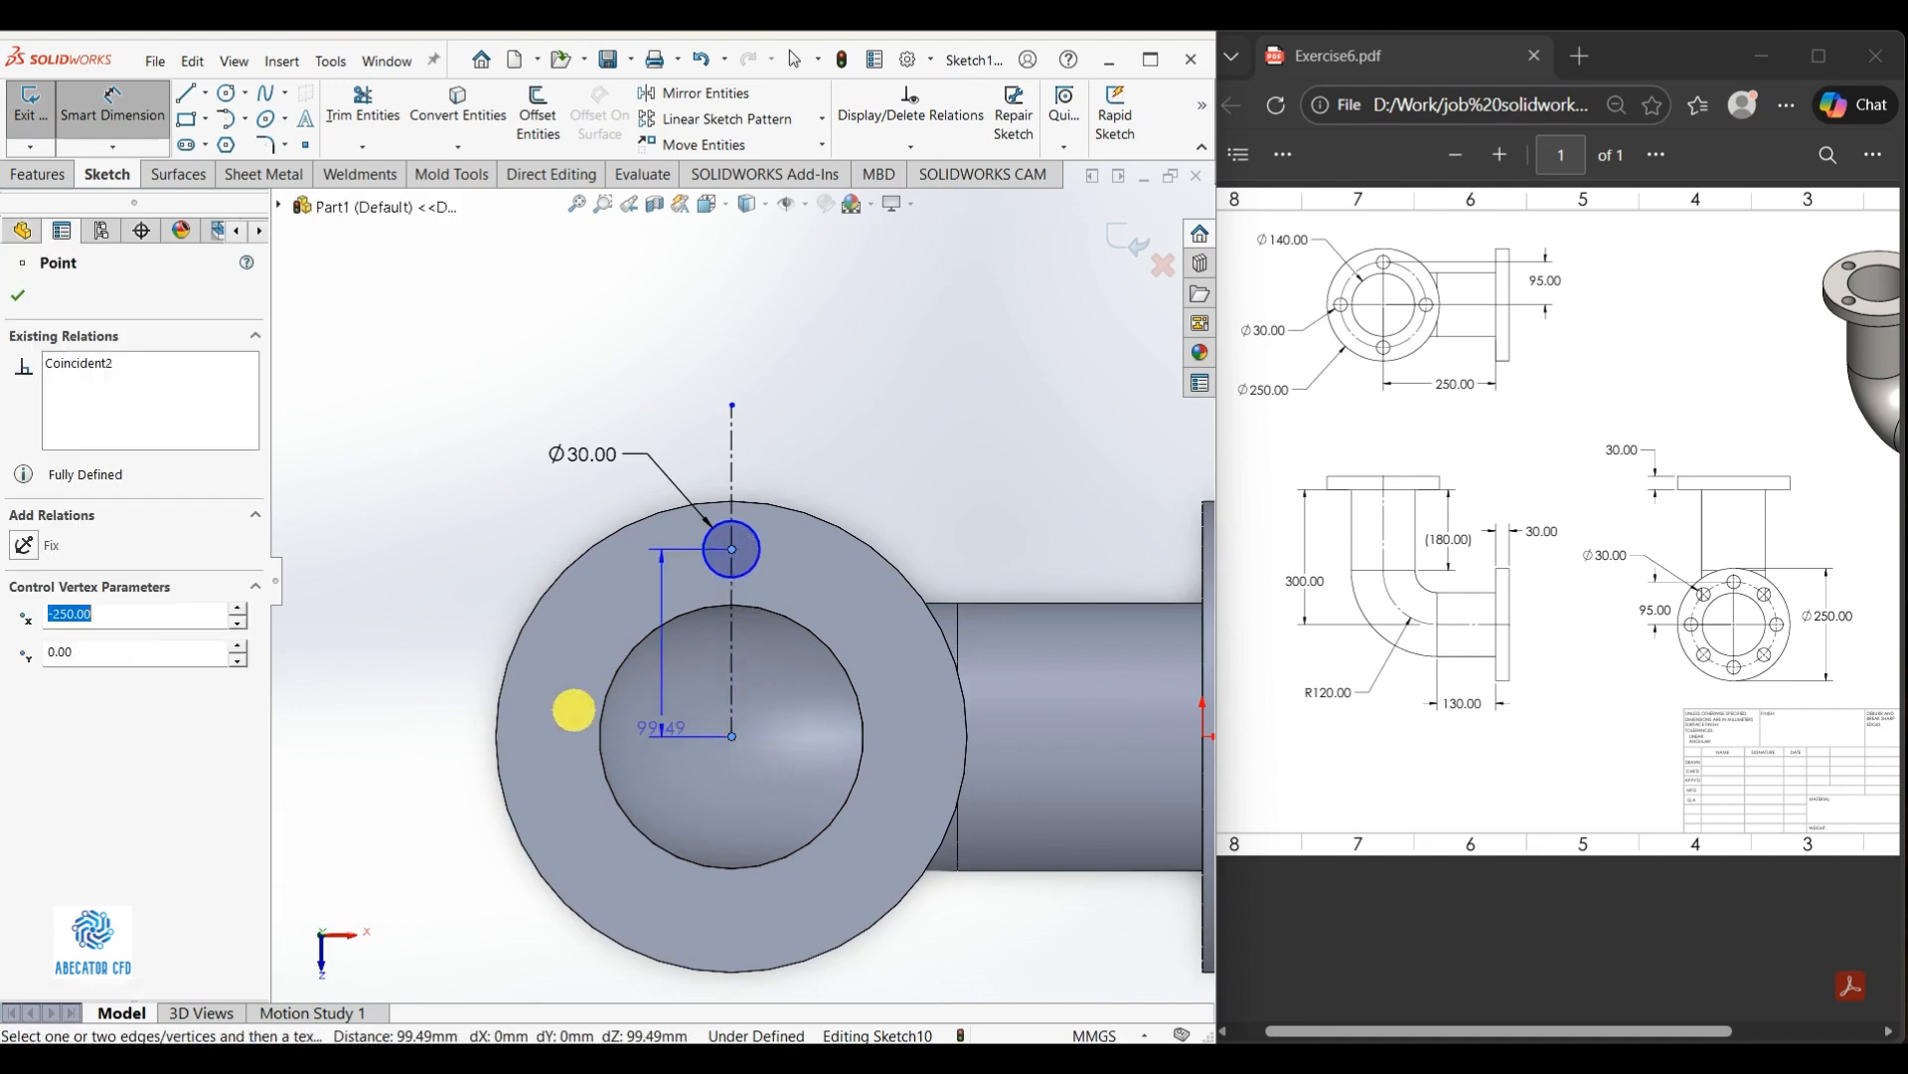
left_click(363, 661)
type("95")
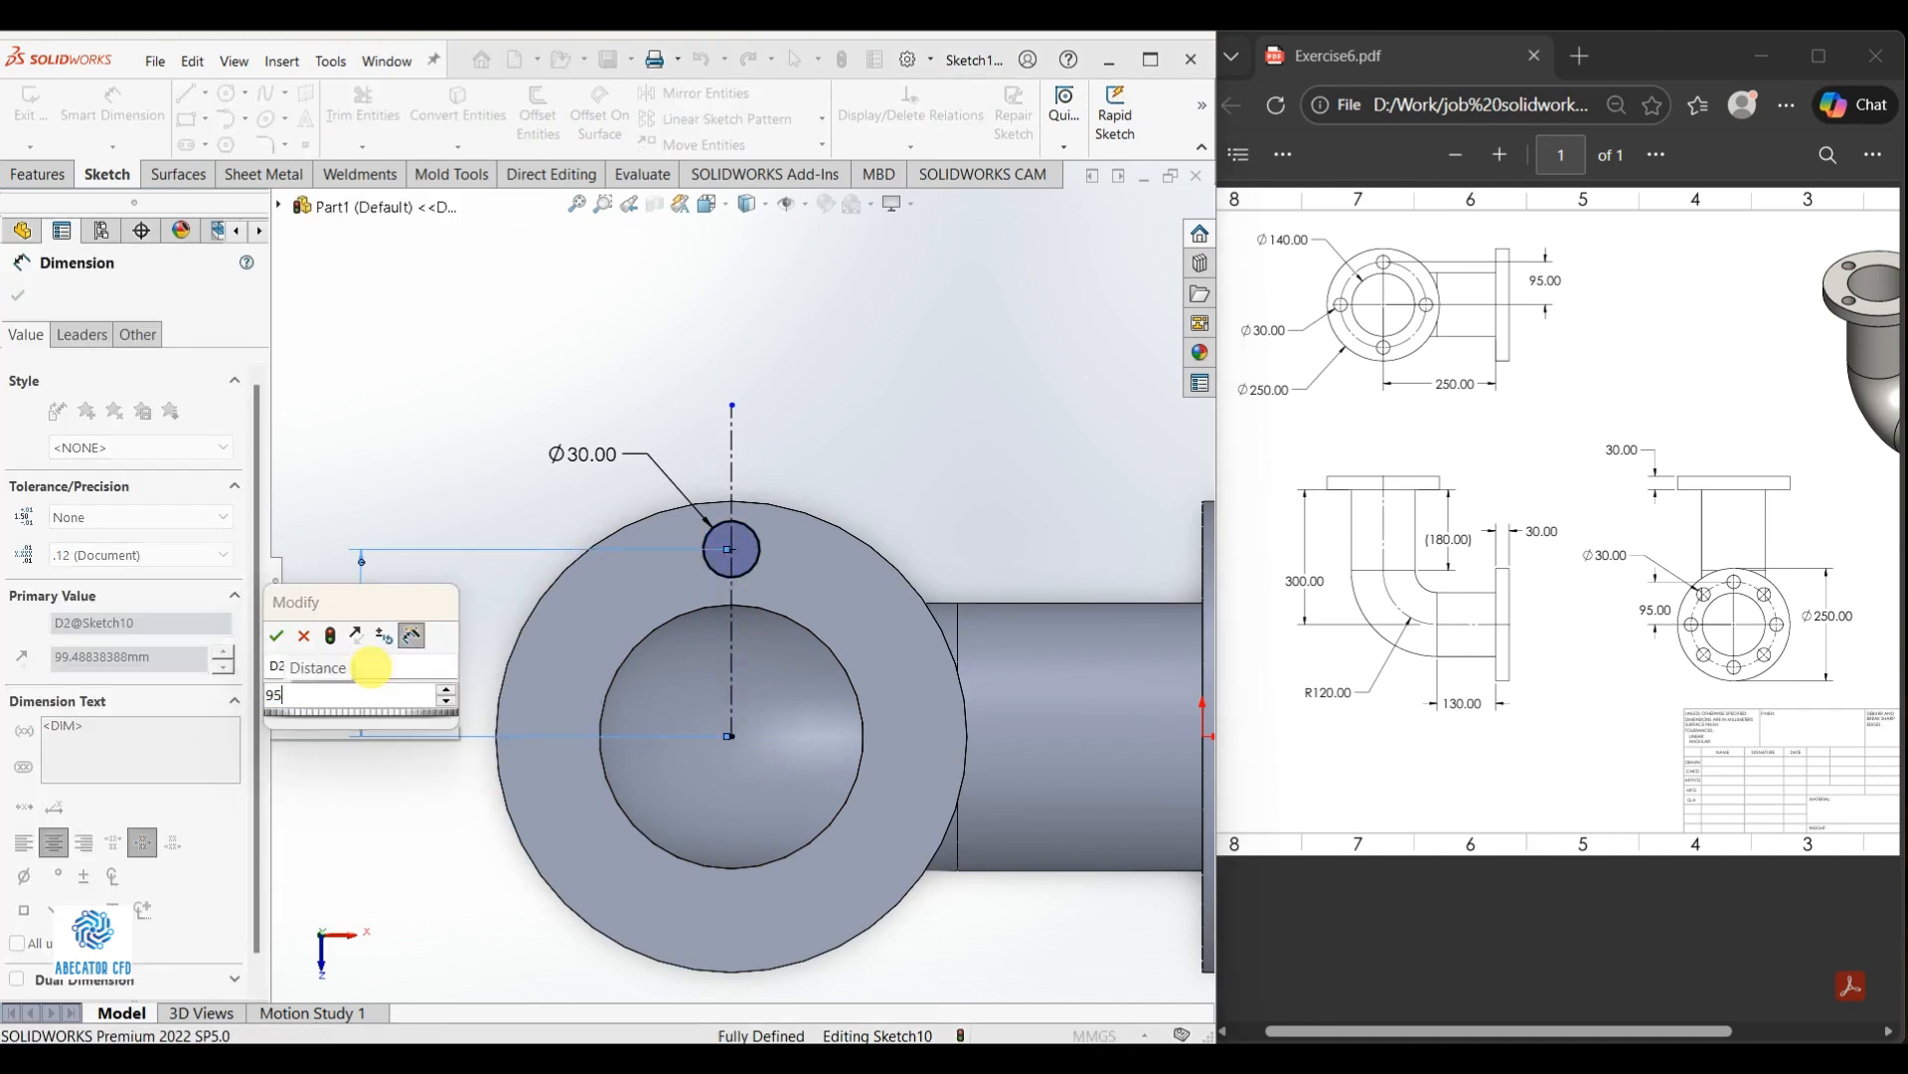
key("Return")
key("Escape")
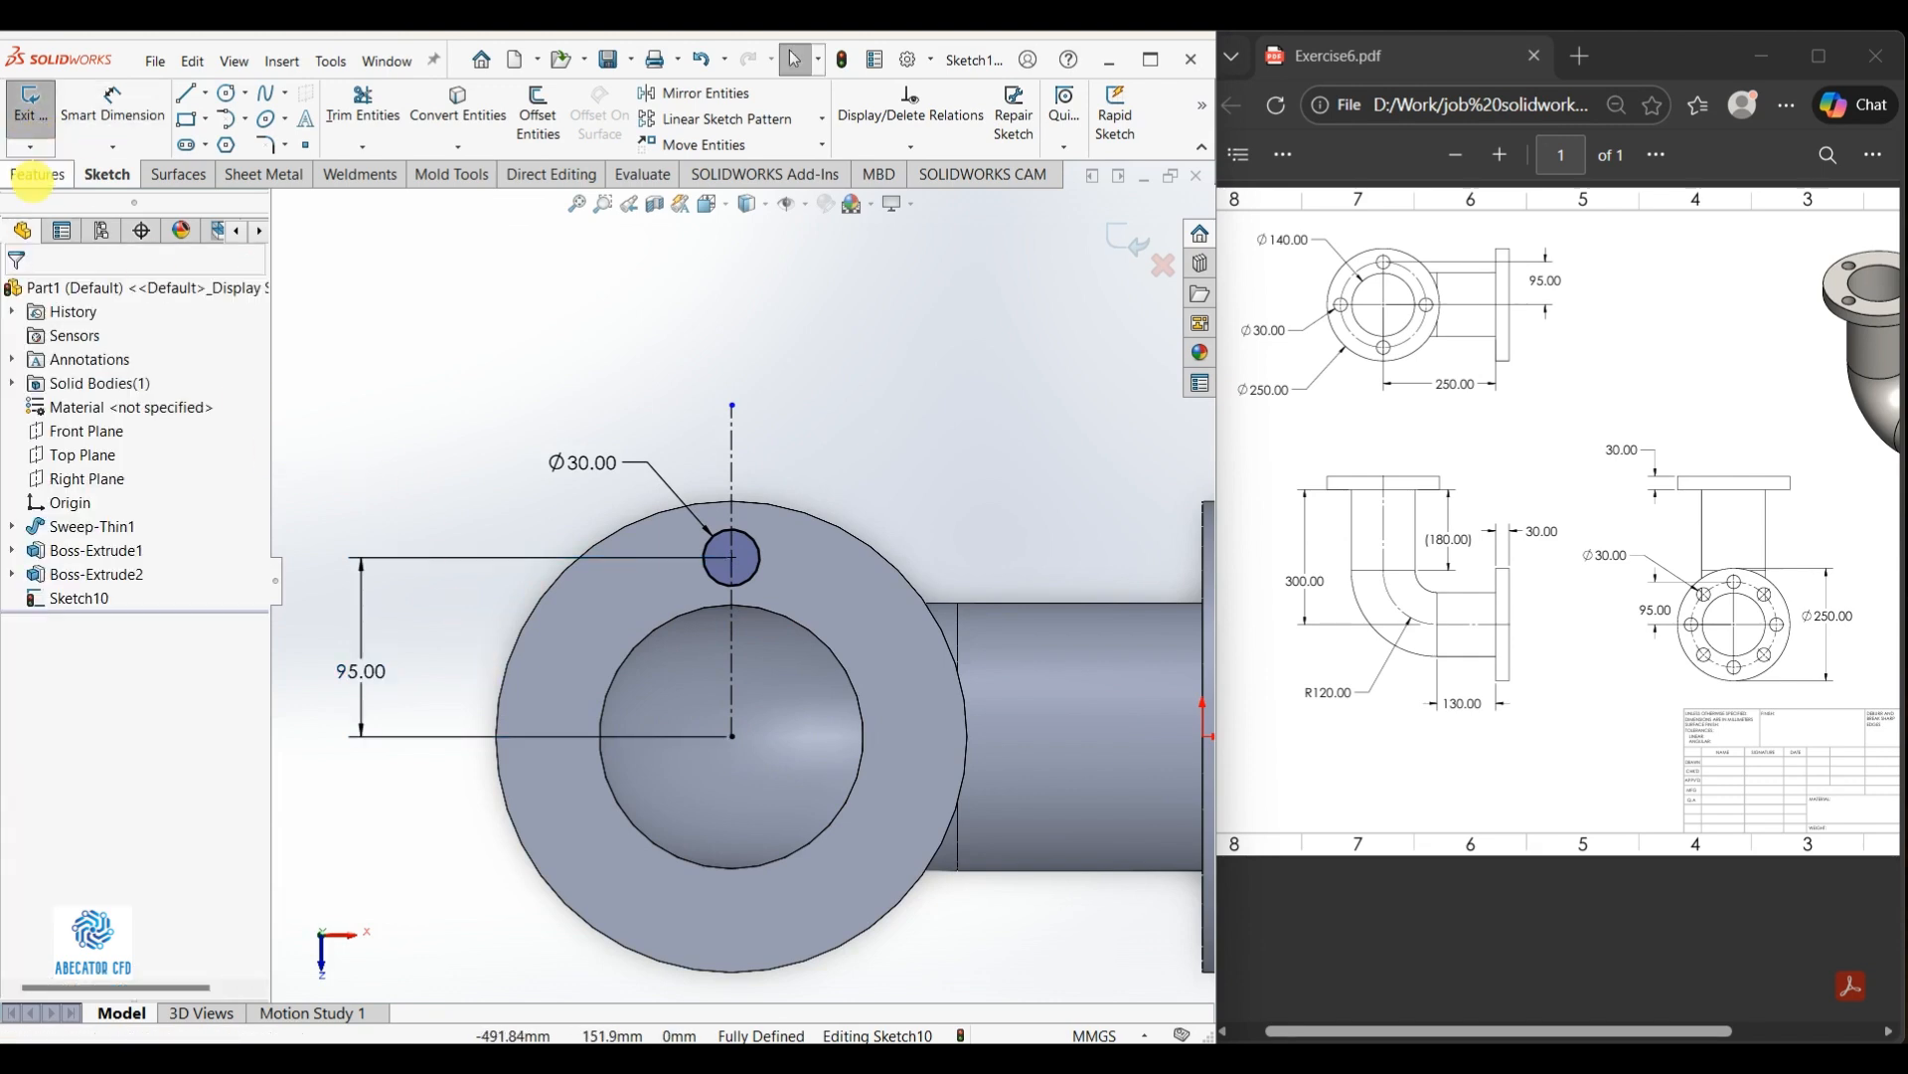
Cut the bolt hole through the vertical leg's flange with an Extruded Cut using the Up To Next end condition
left_click(38, 175)
left_click(343, 118)
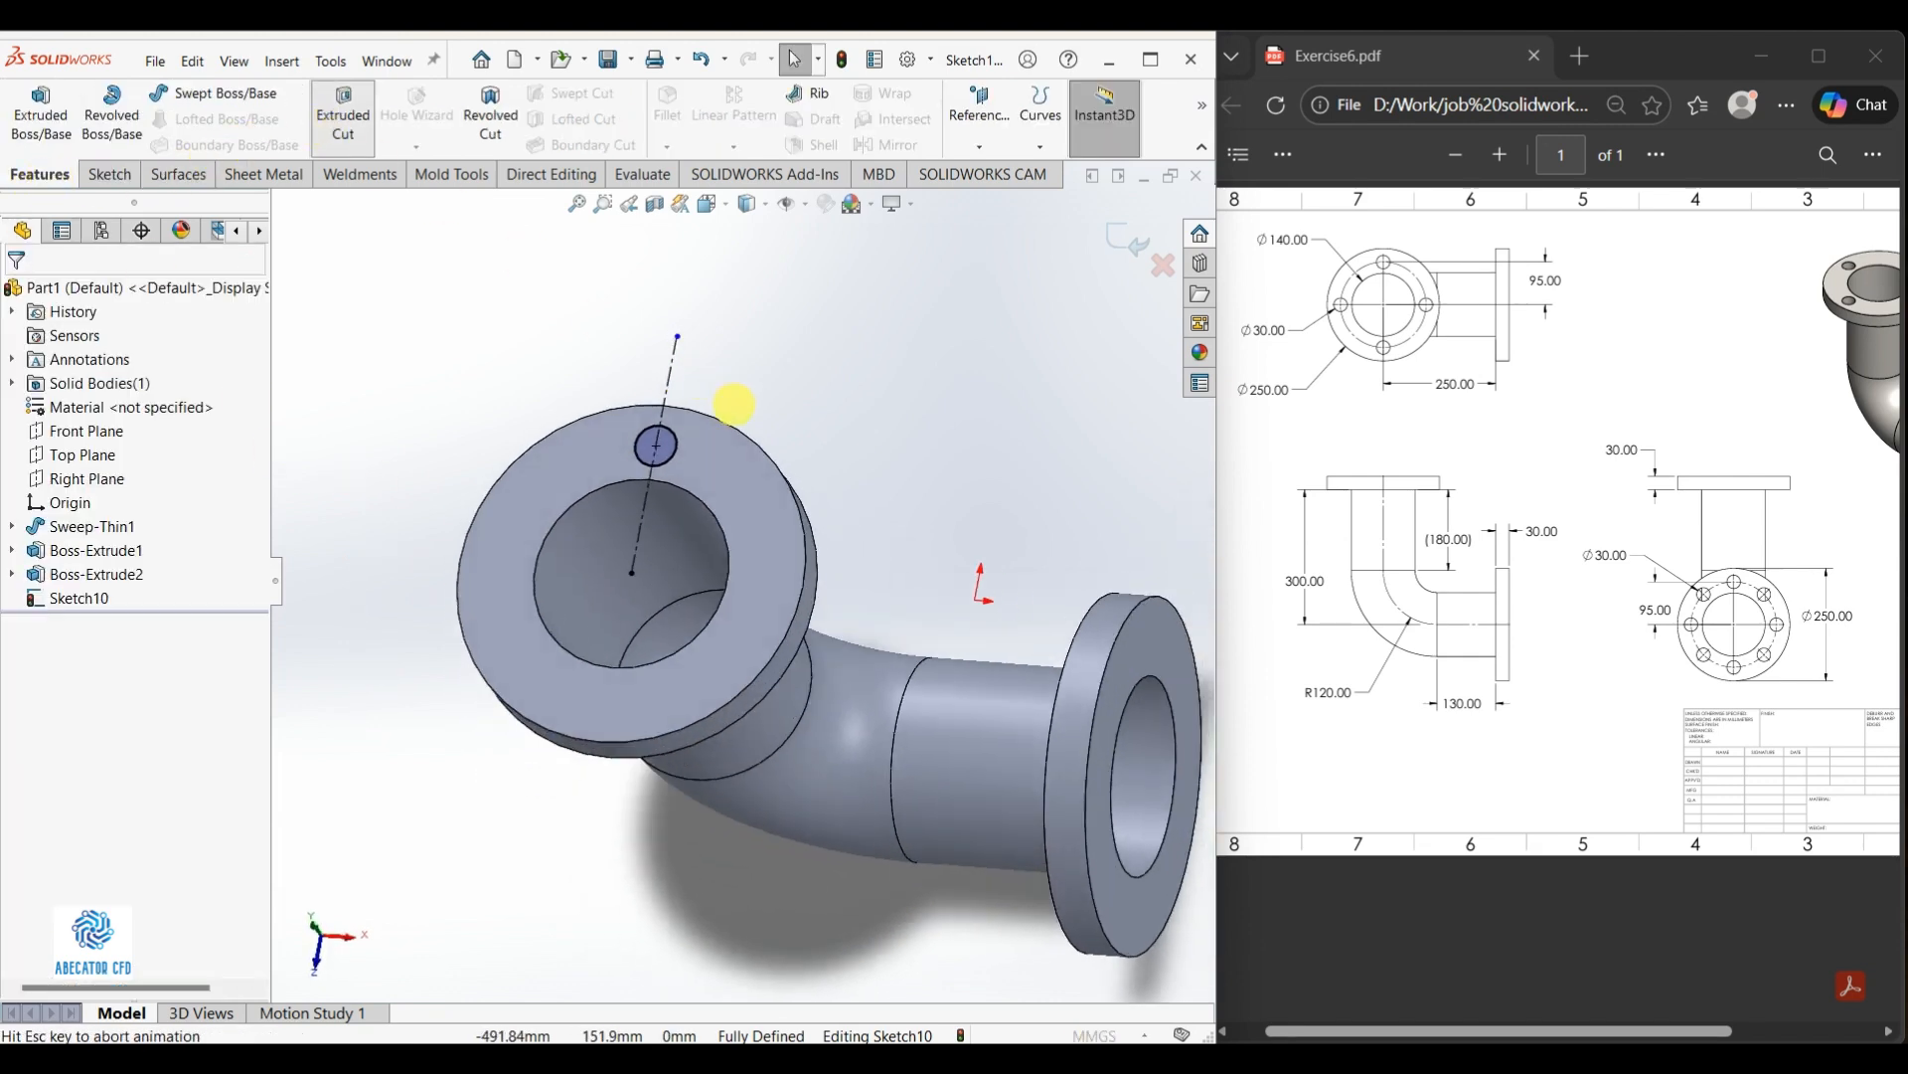
scroll(789, 558, "down", 5)
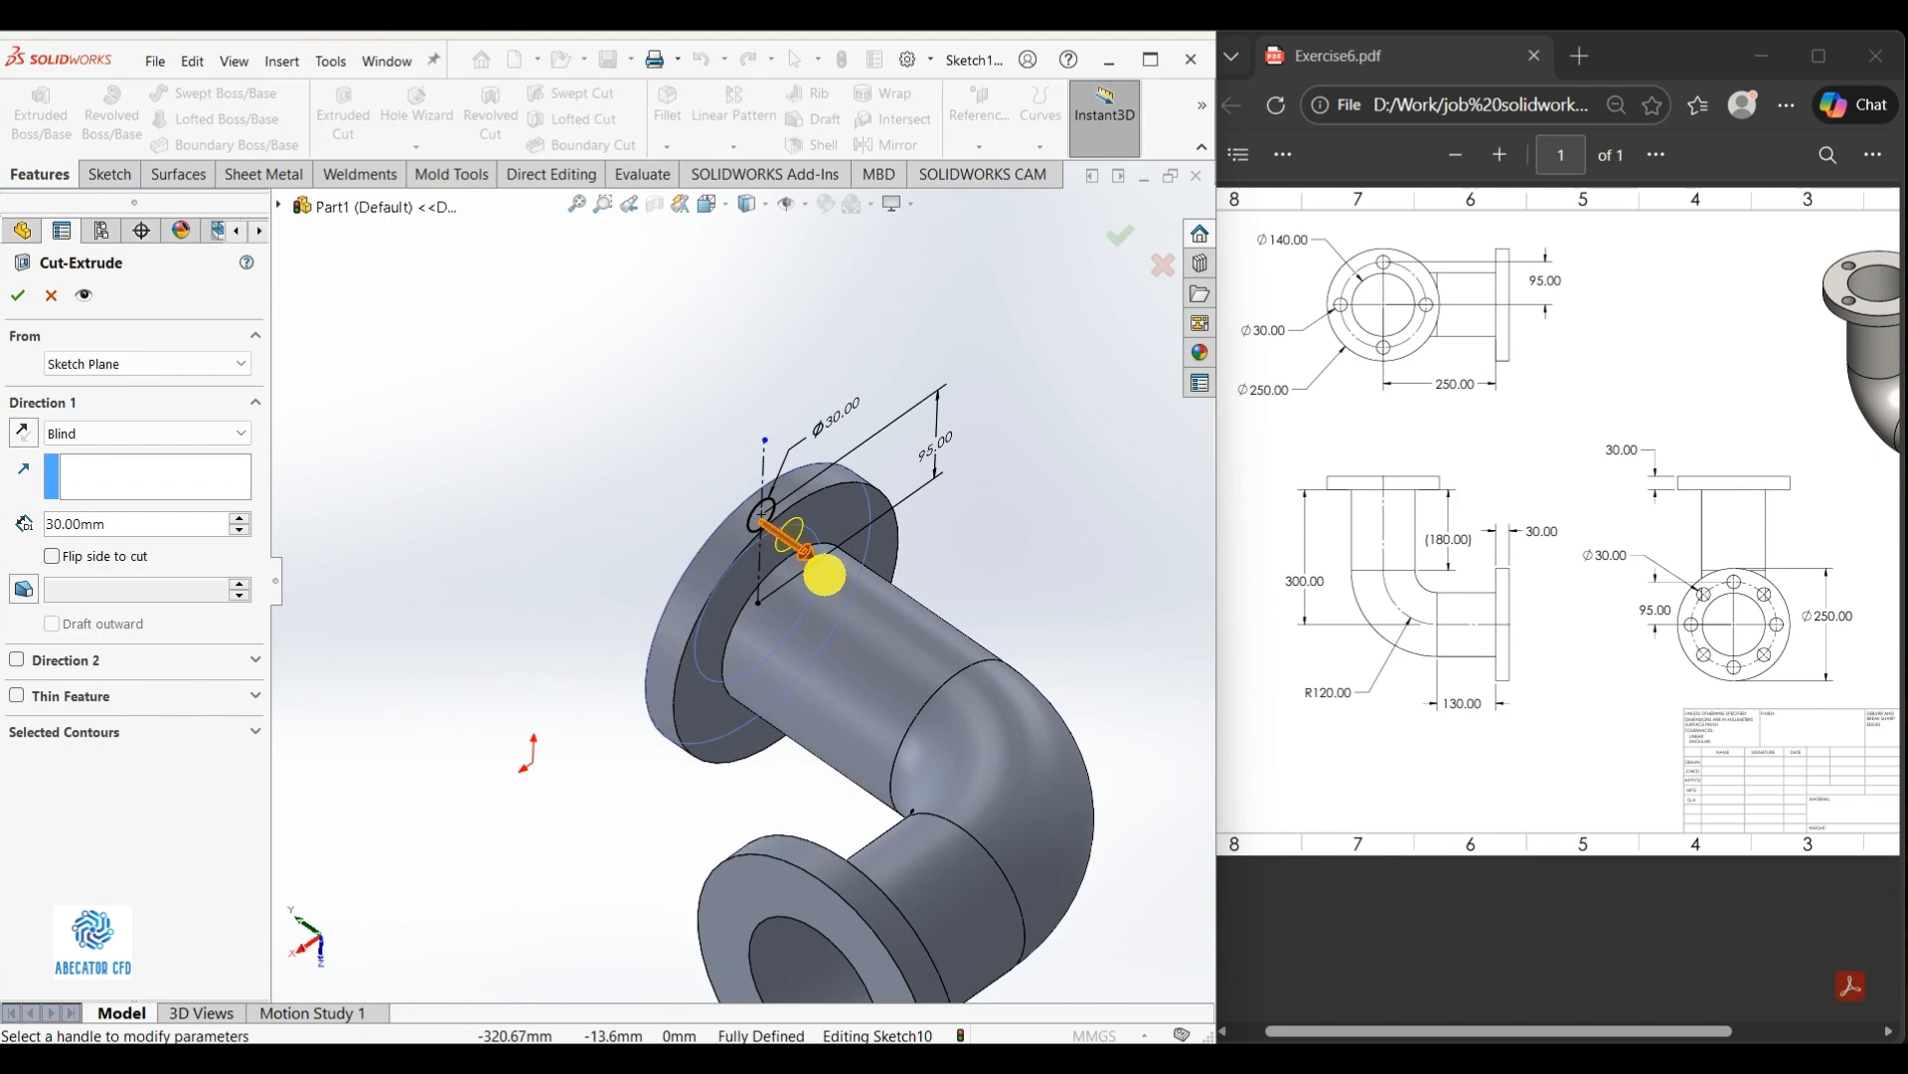
left_click(67, 434)
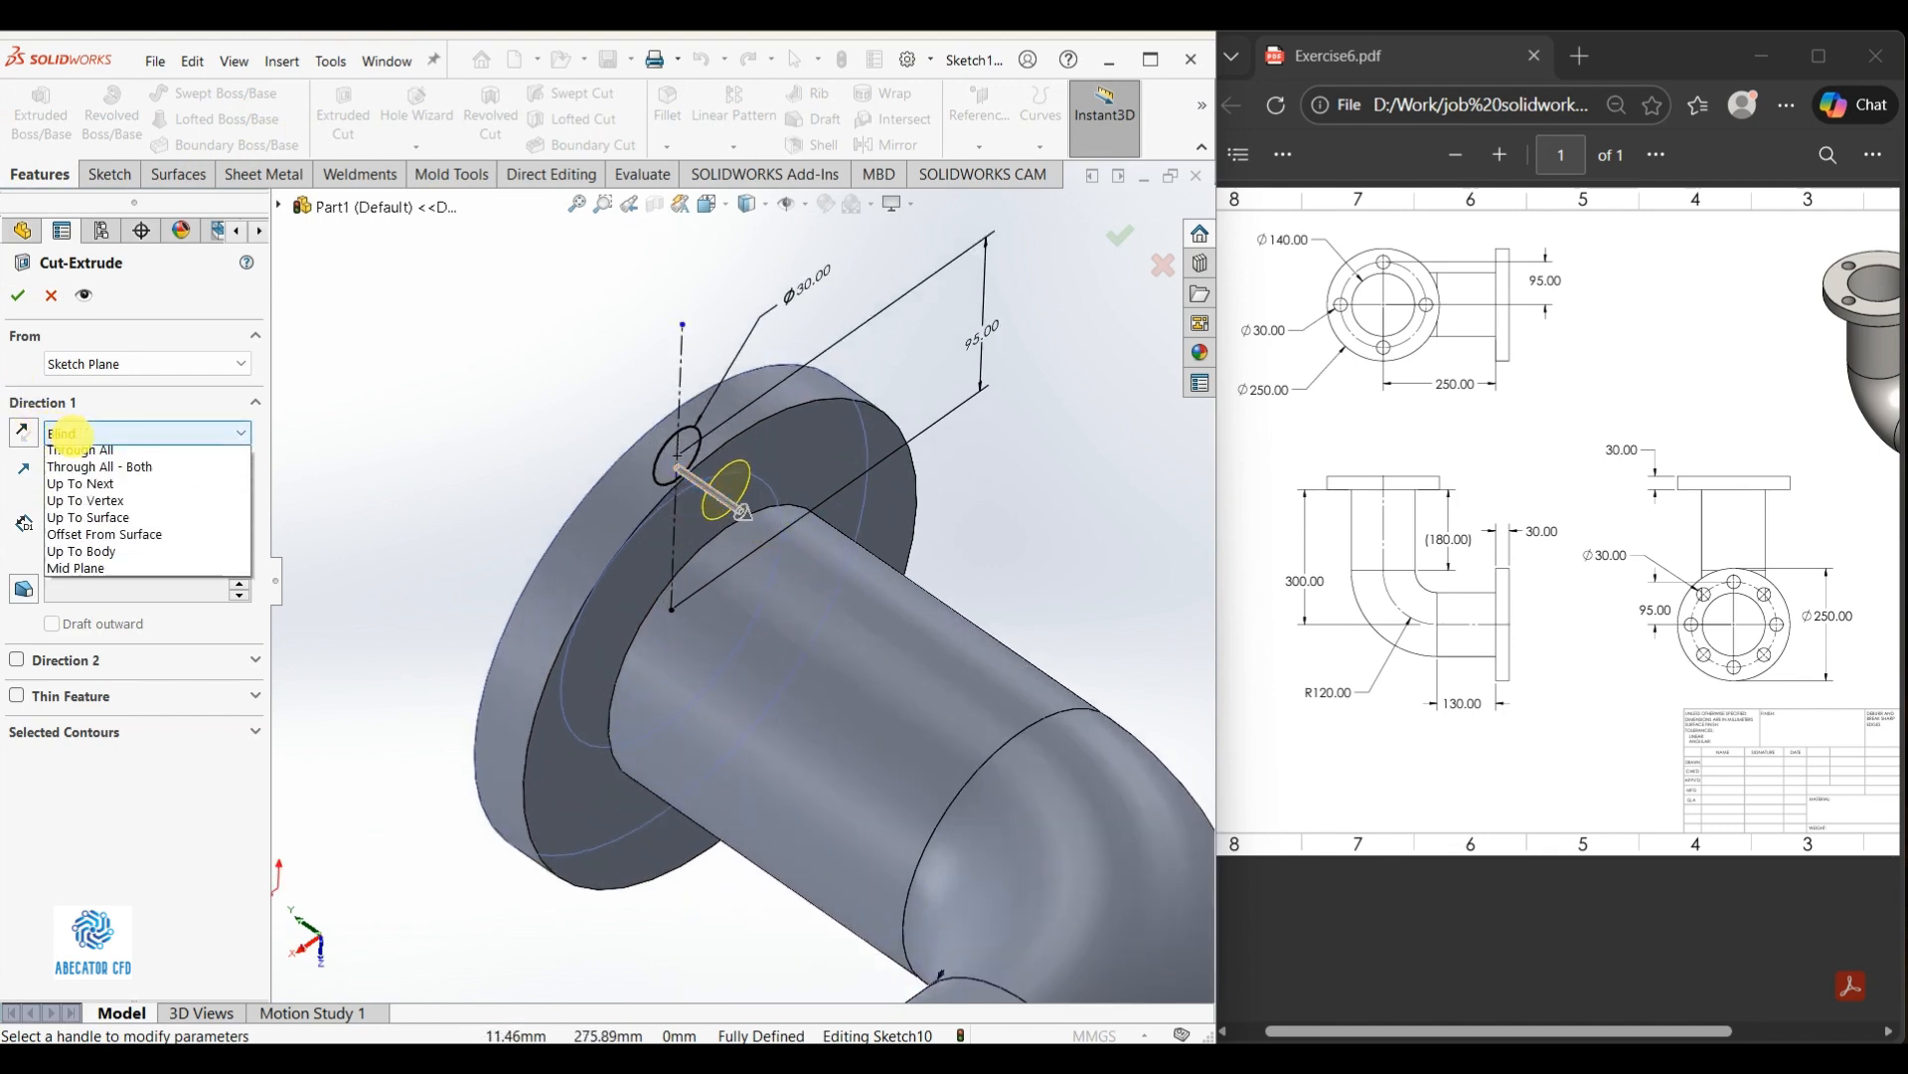
left_click(111, 507)
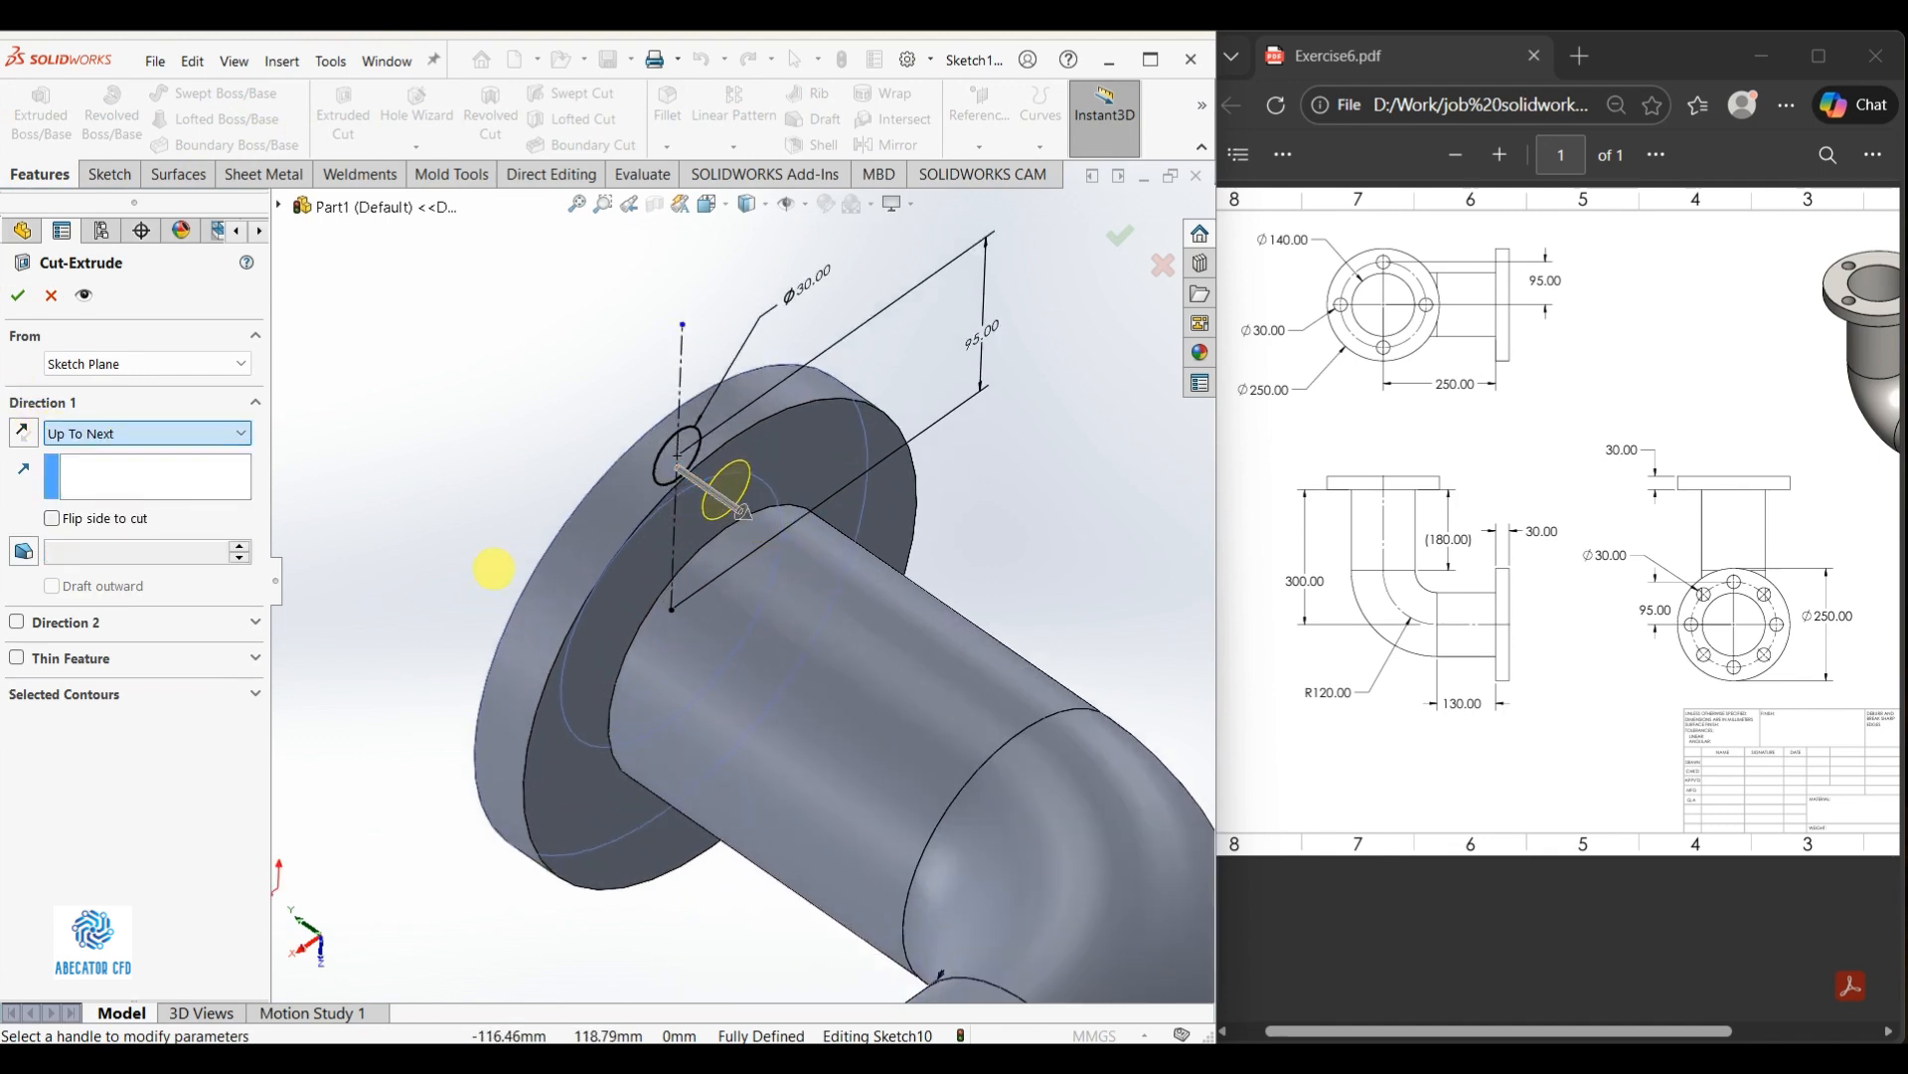
left_click(19, 294)
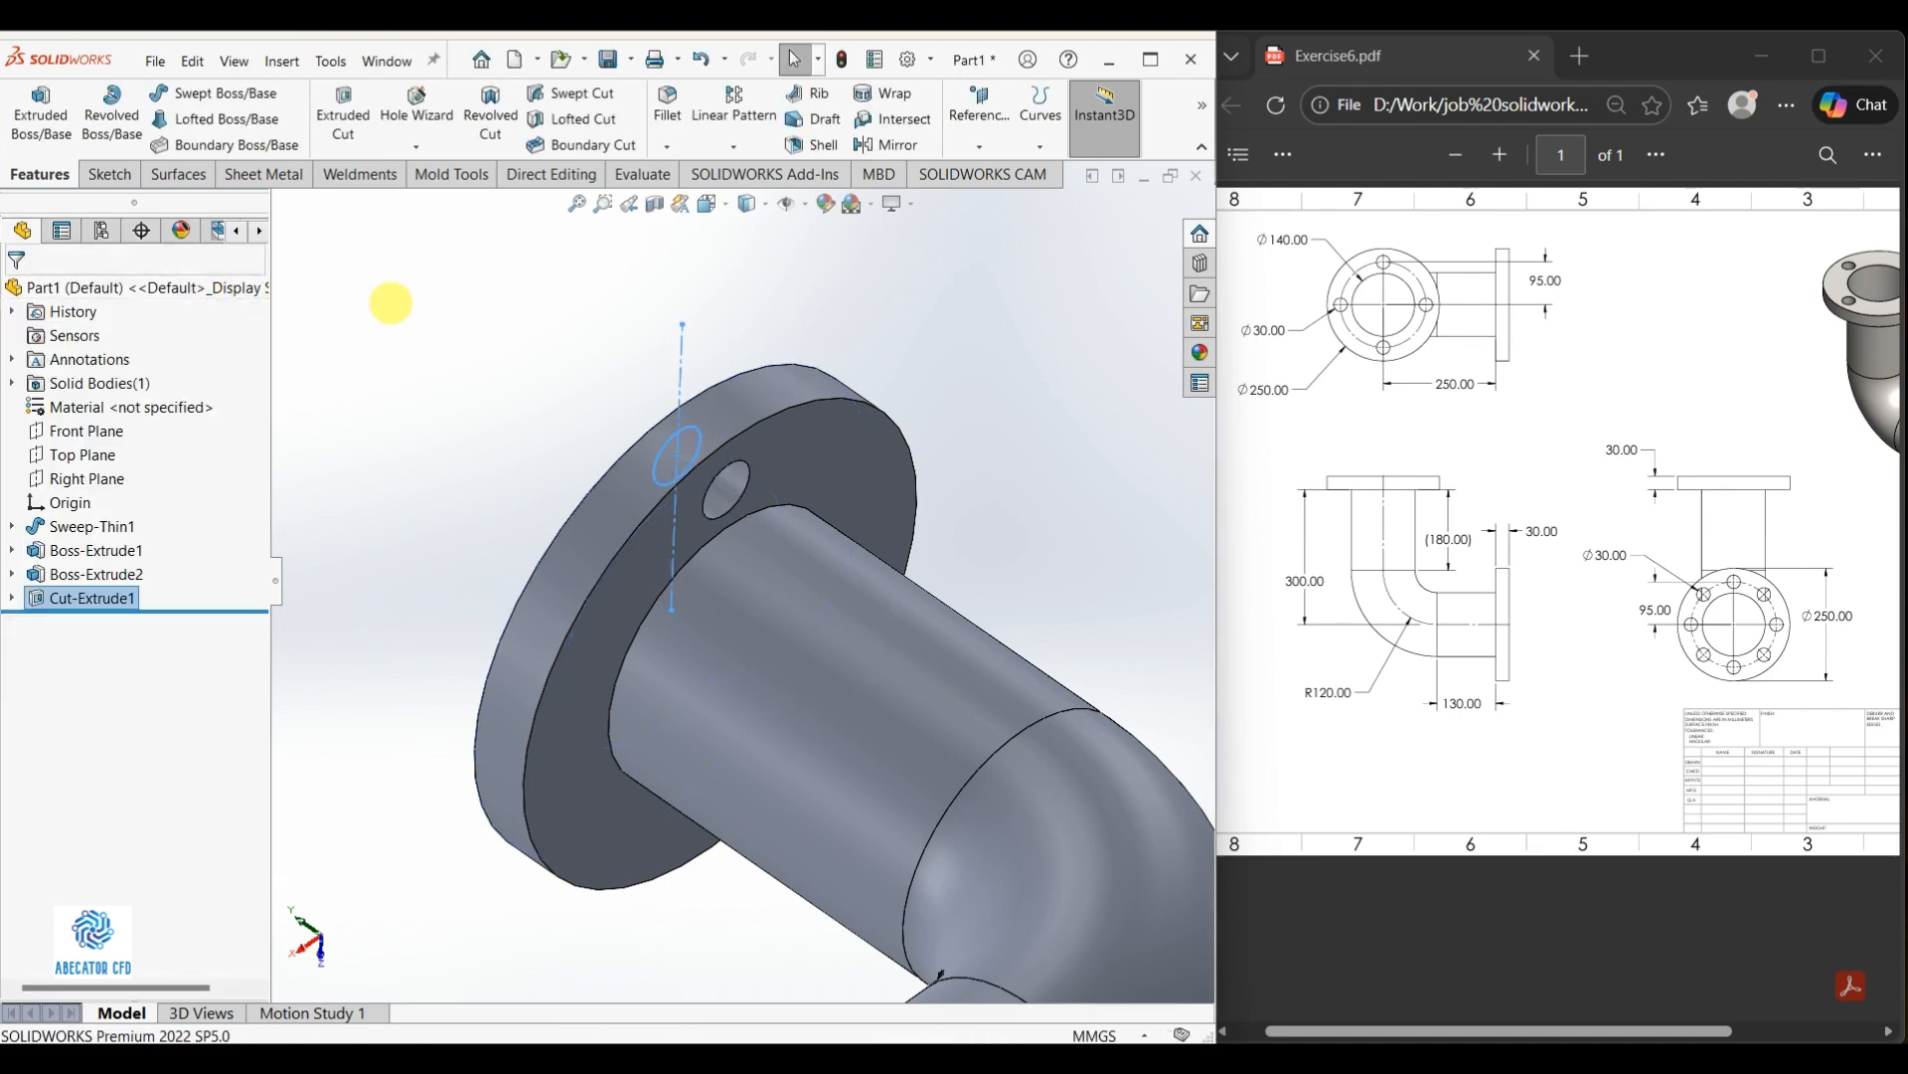
Circular-pattern the bolt hole cut around the flange's outer circular edge with 4 equally spaced instances over 360 degrees
scroll(653, 326, "down", 4)
scroll(653, 326, "up", 3)
scroll(624, 542, "up", 2)
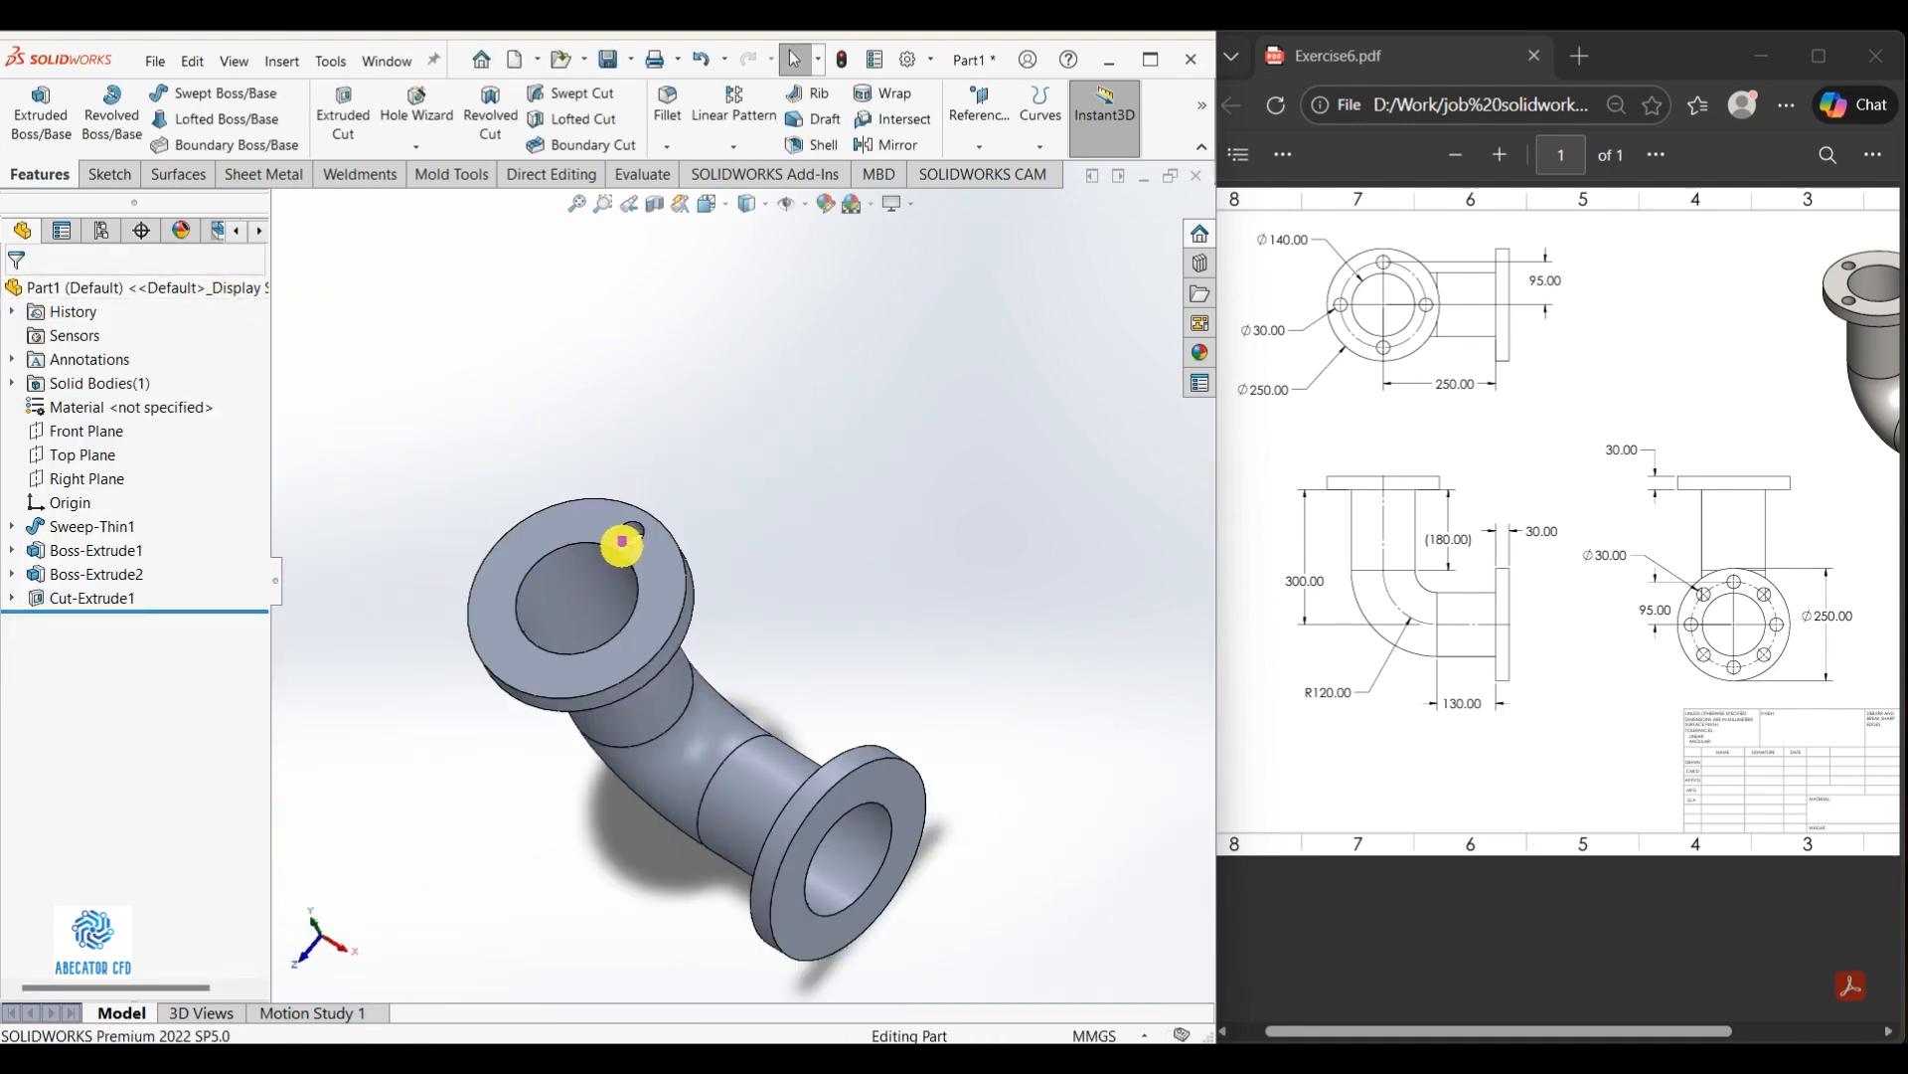
scroll(617, 563, "down", 2)
middle_click_drag(639, 567, 702, 234)
left_click(734, 146)
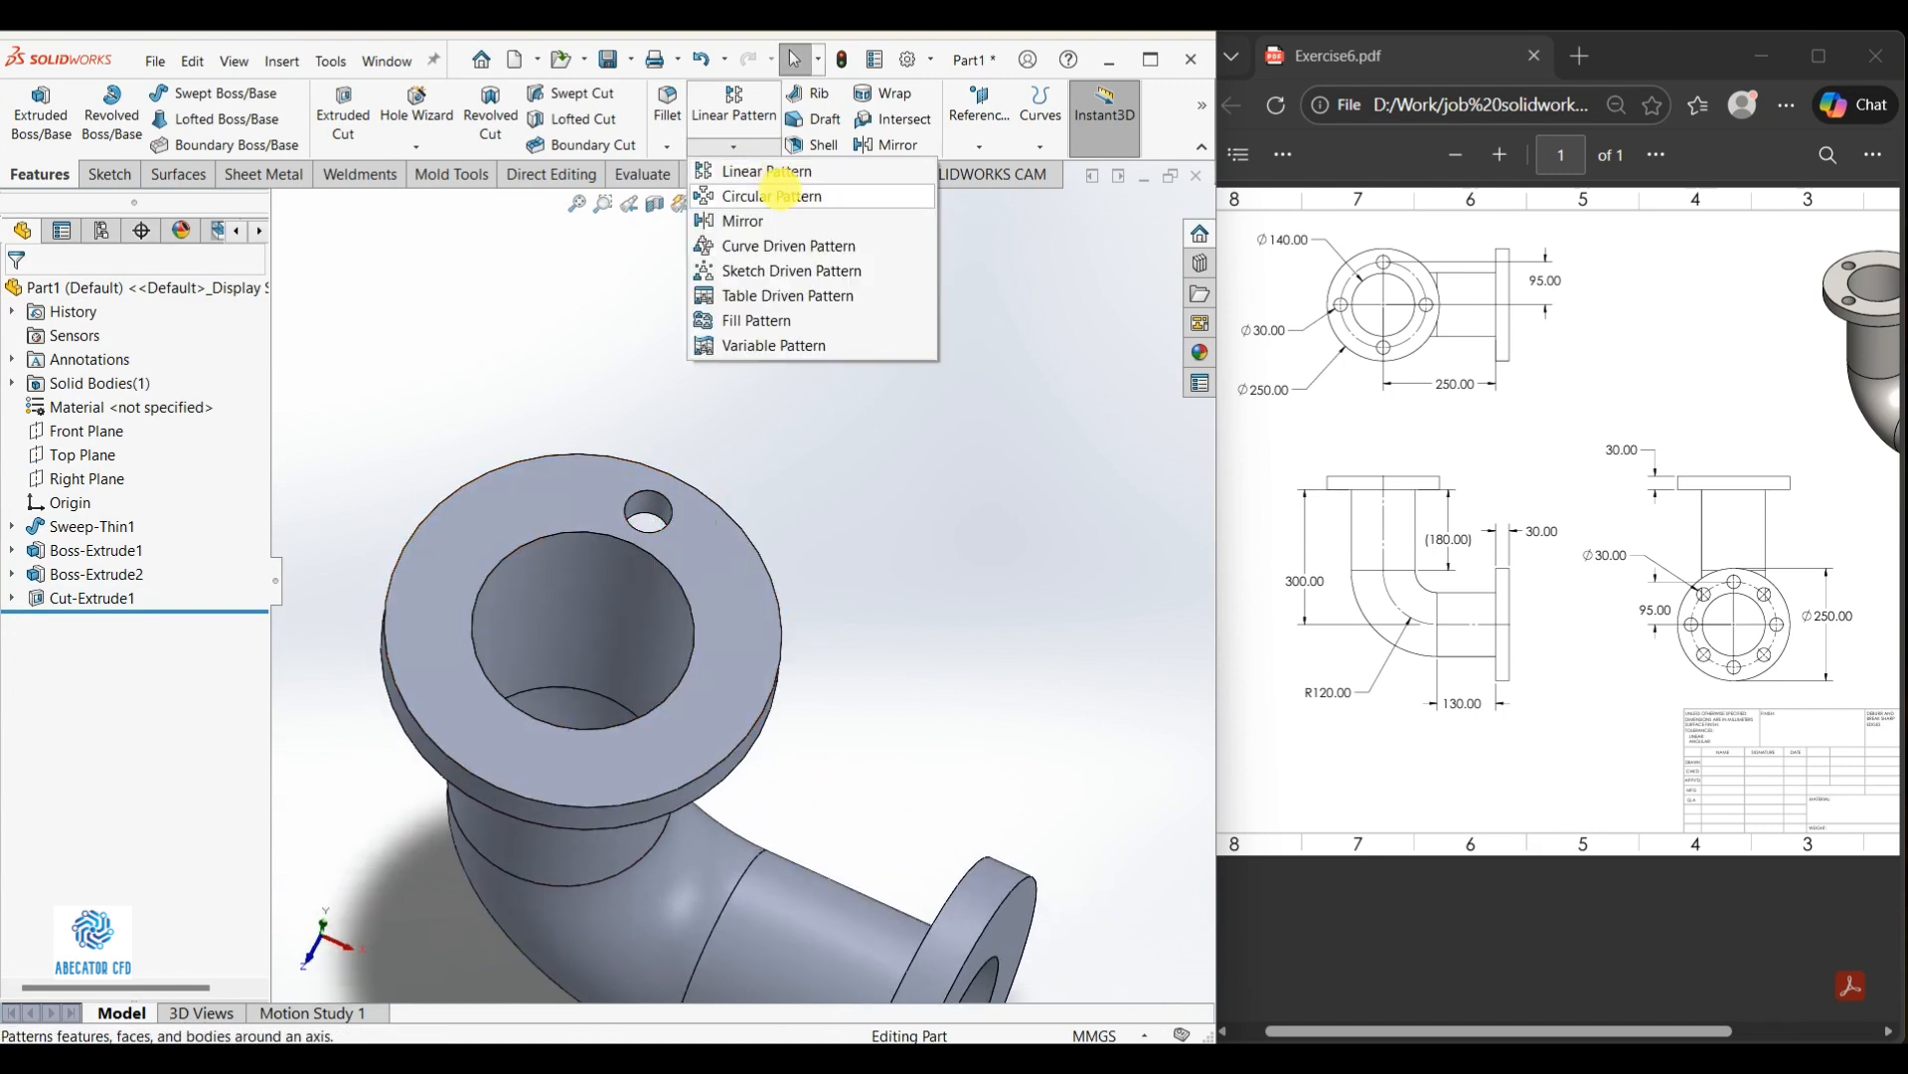
left_click(777, 192)
middle_click_drag(666, 349, 618, 387)
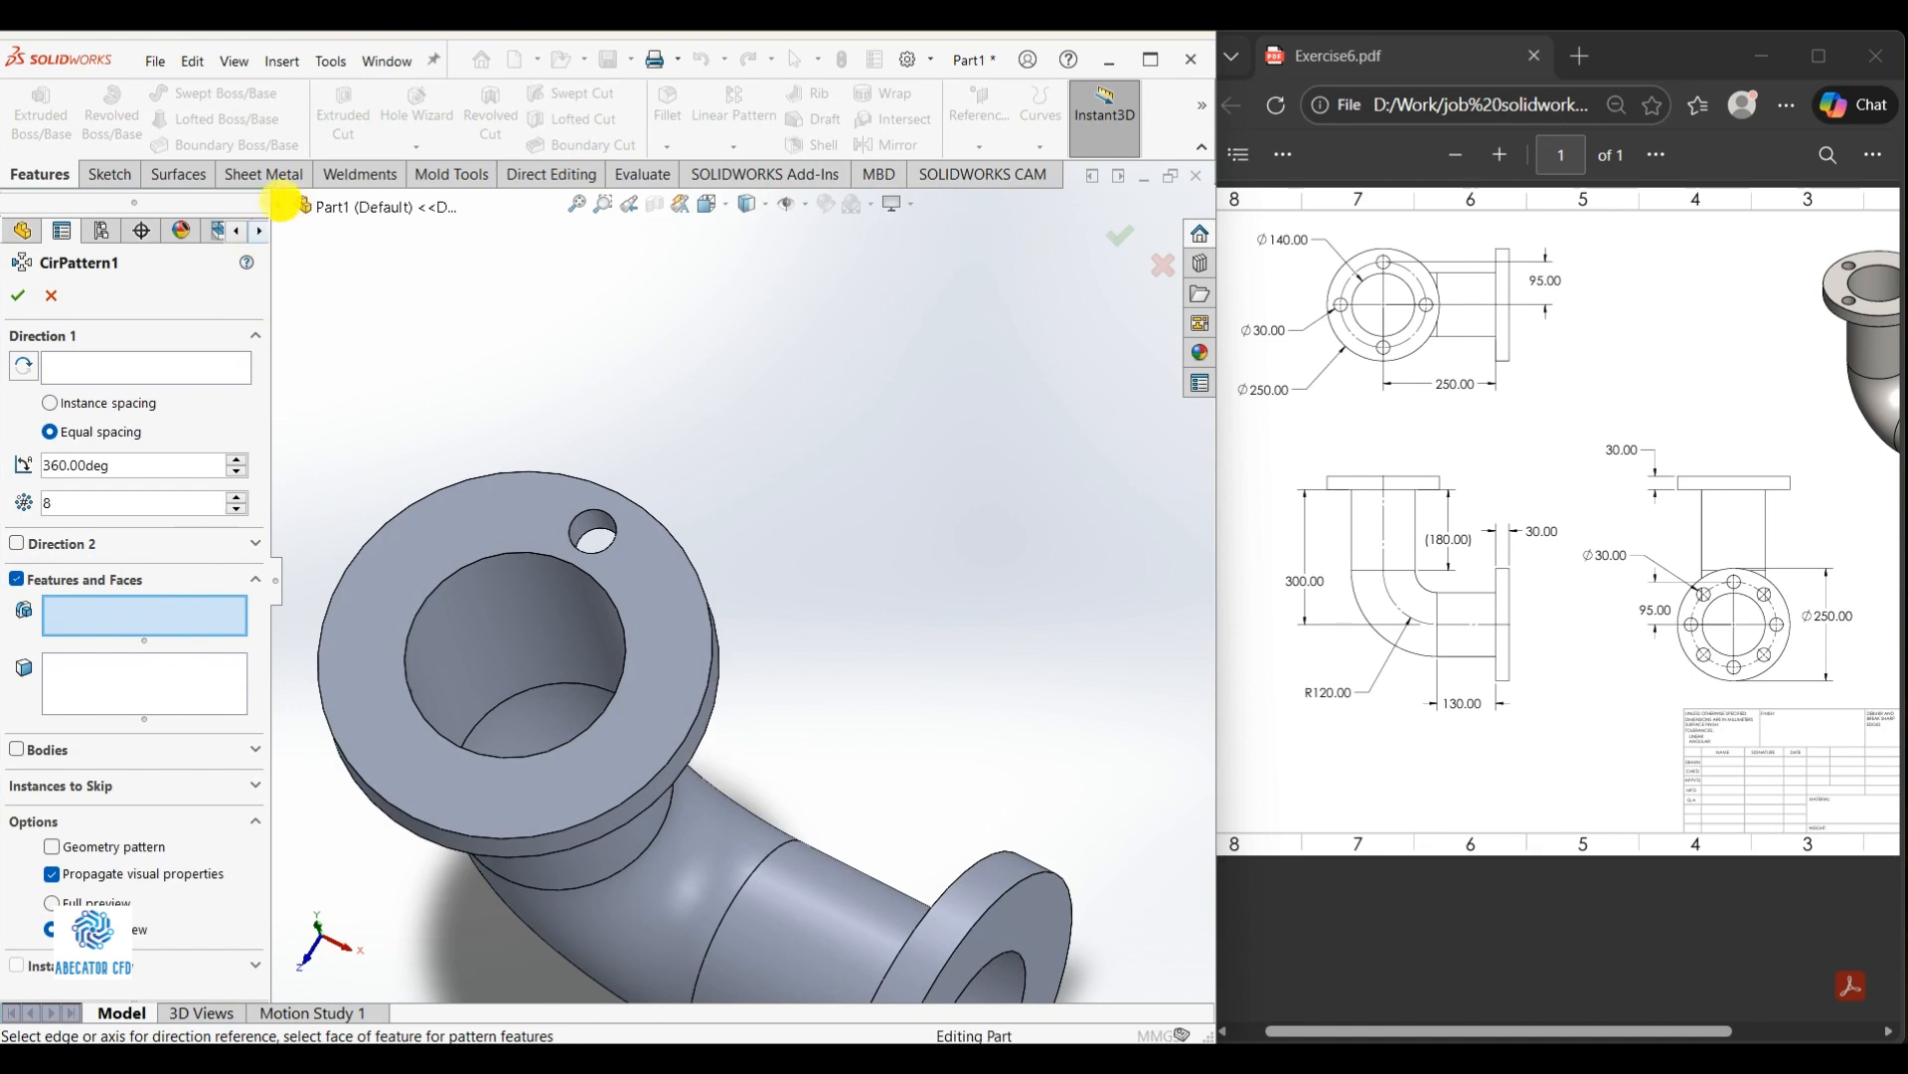
left_click(280, 205)
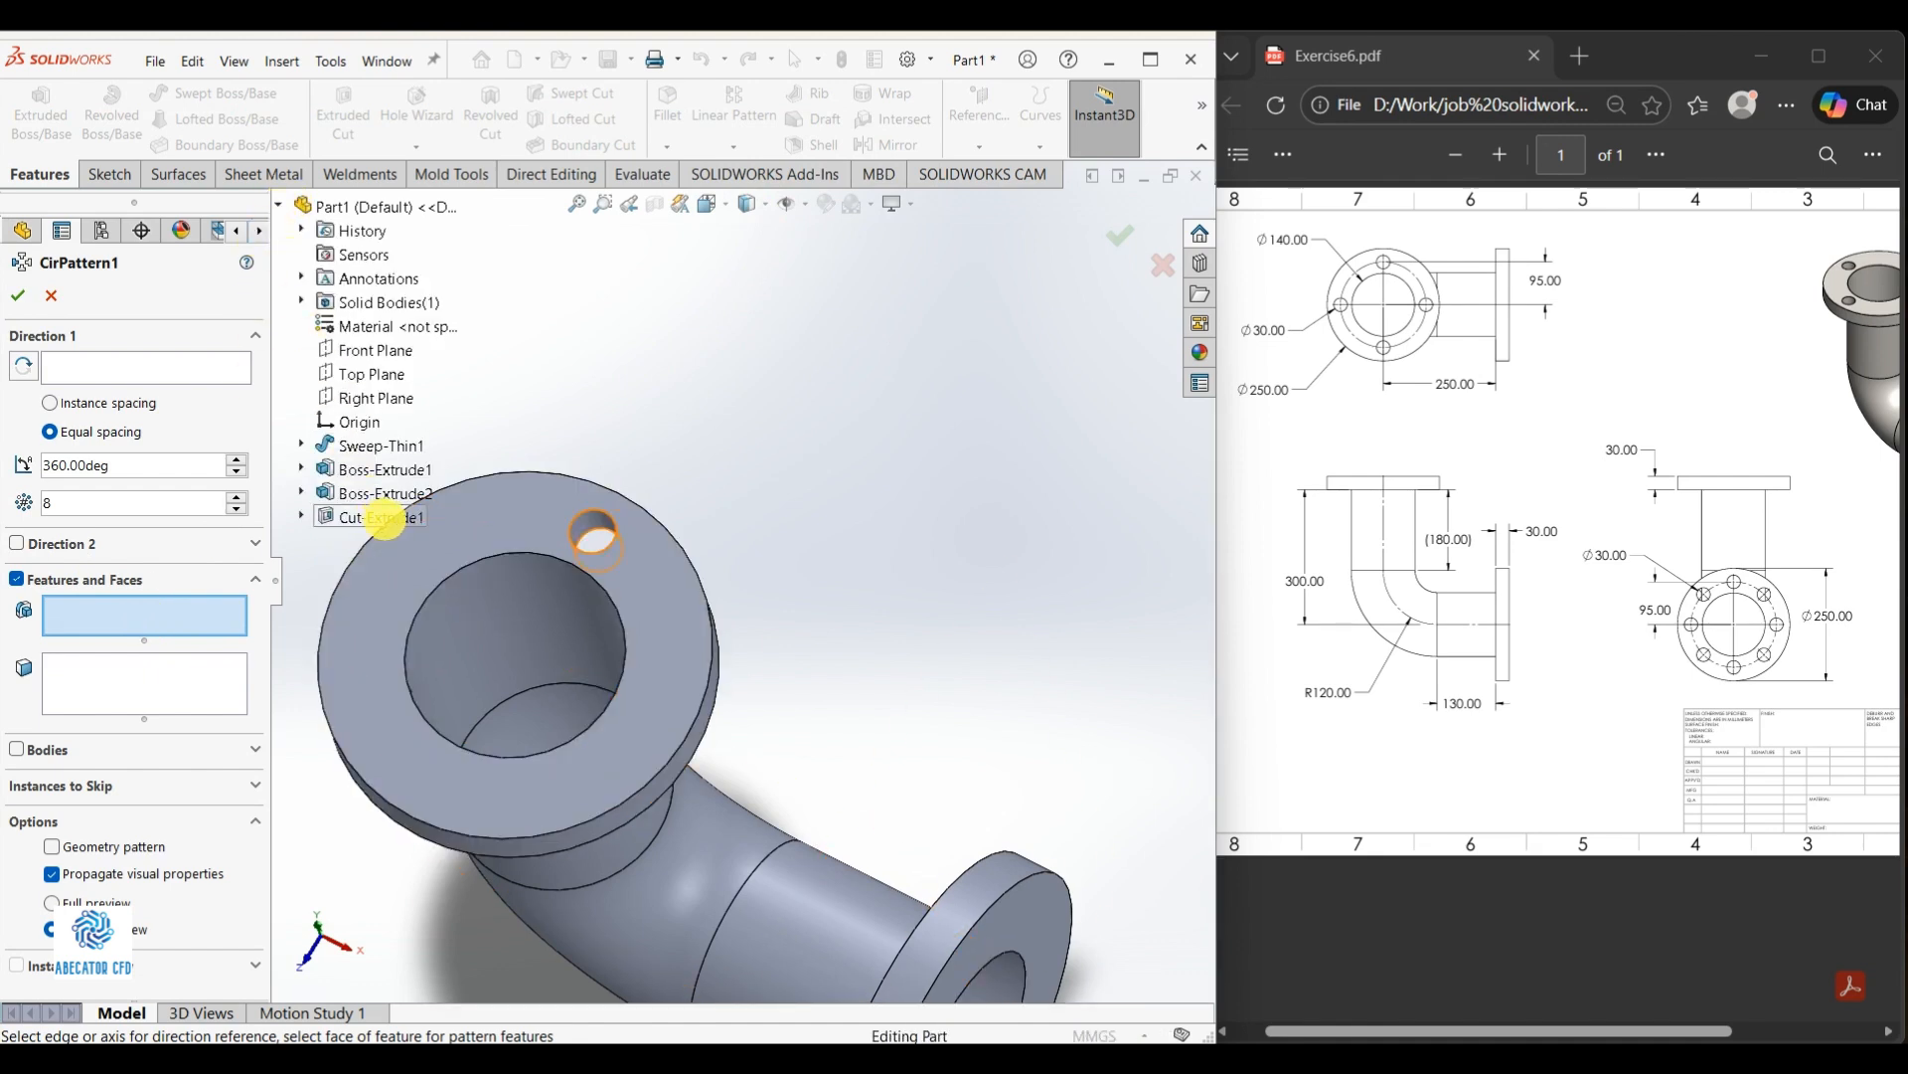
left_click(385, 517)
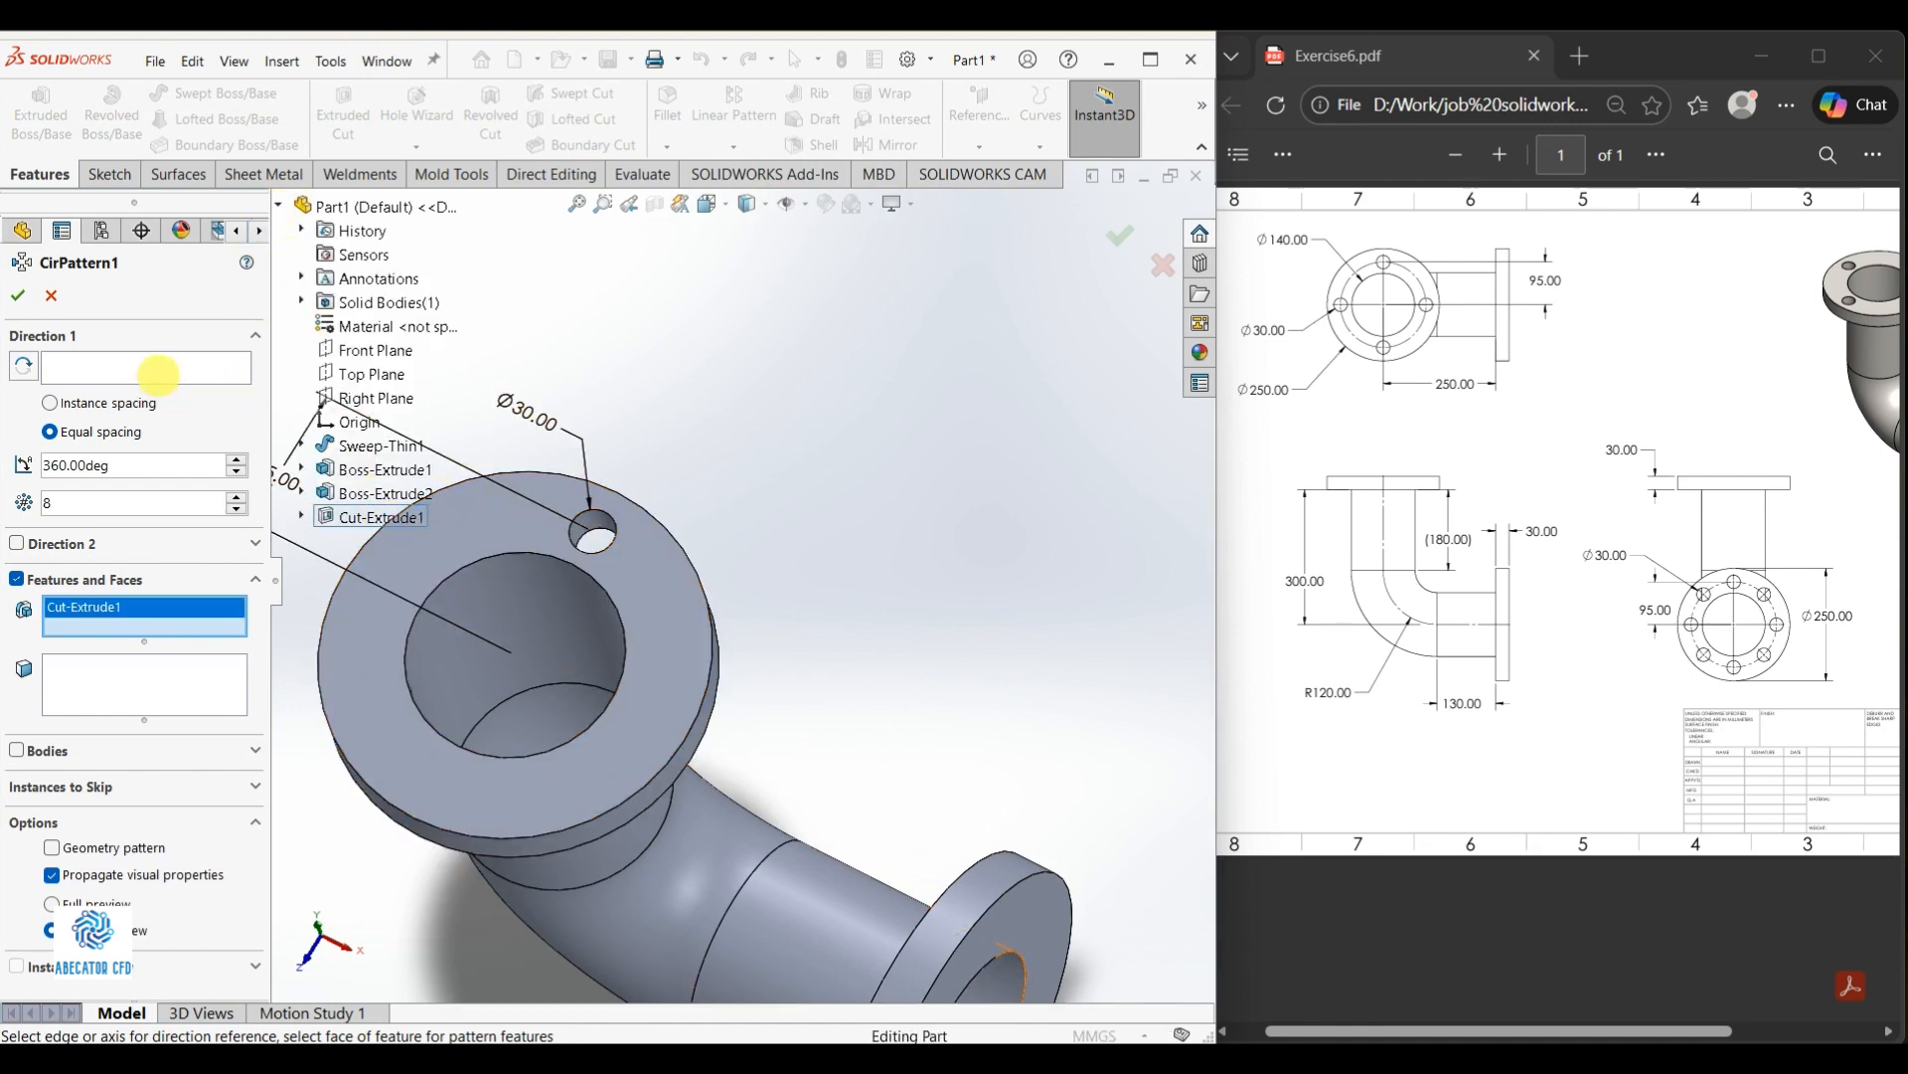
left_click(156, 375)
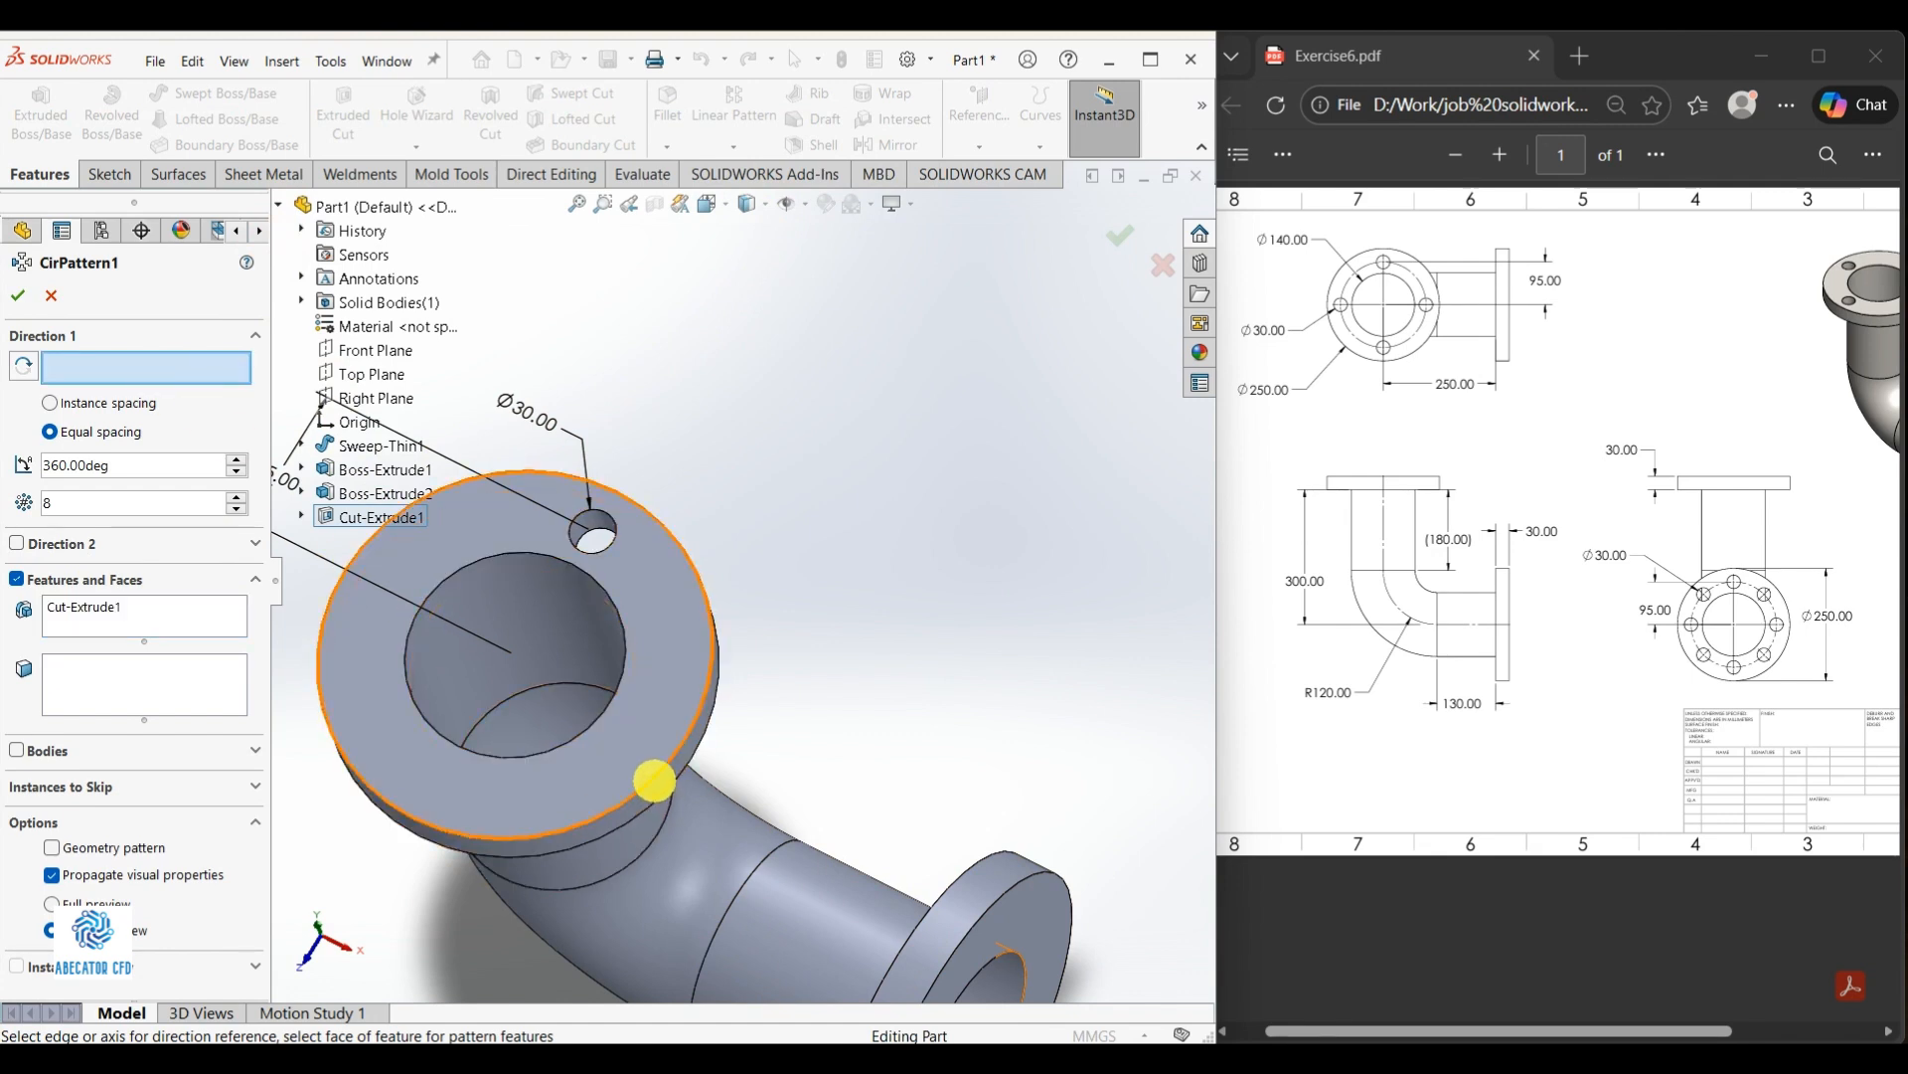
left_click(652, 779)
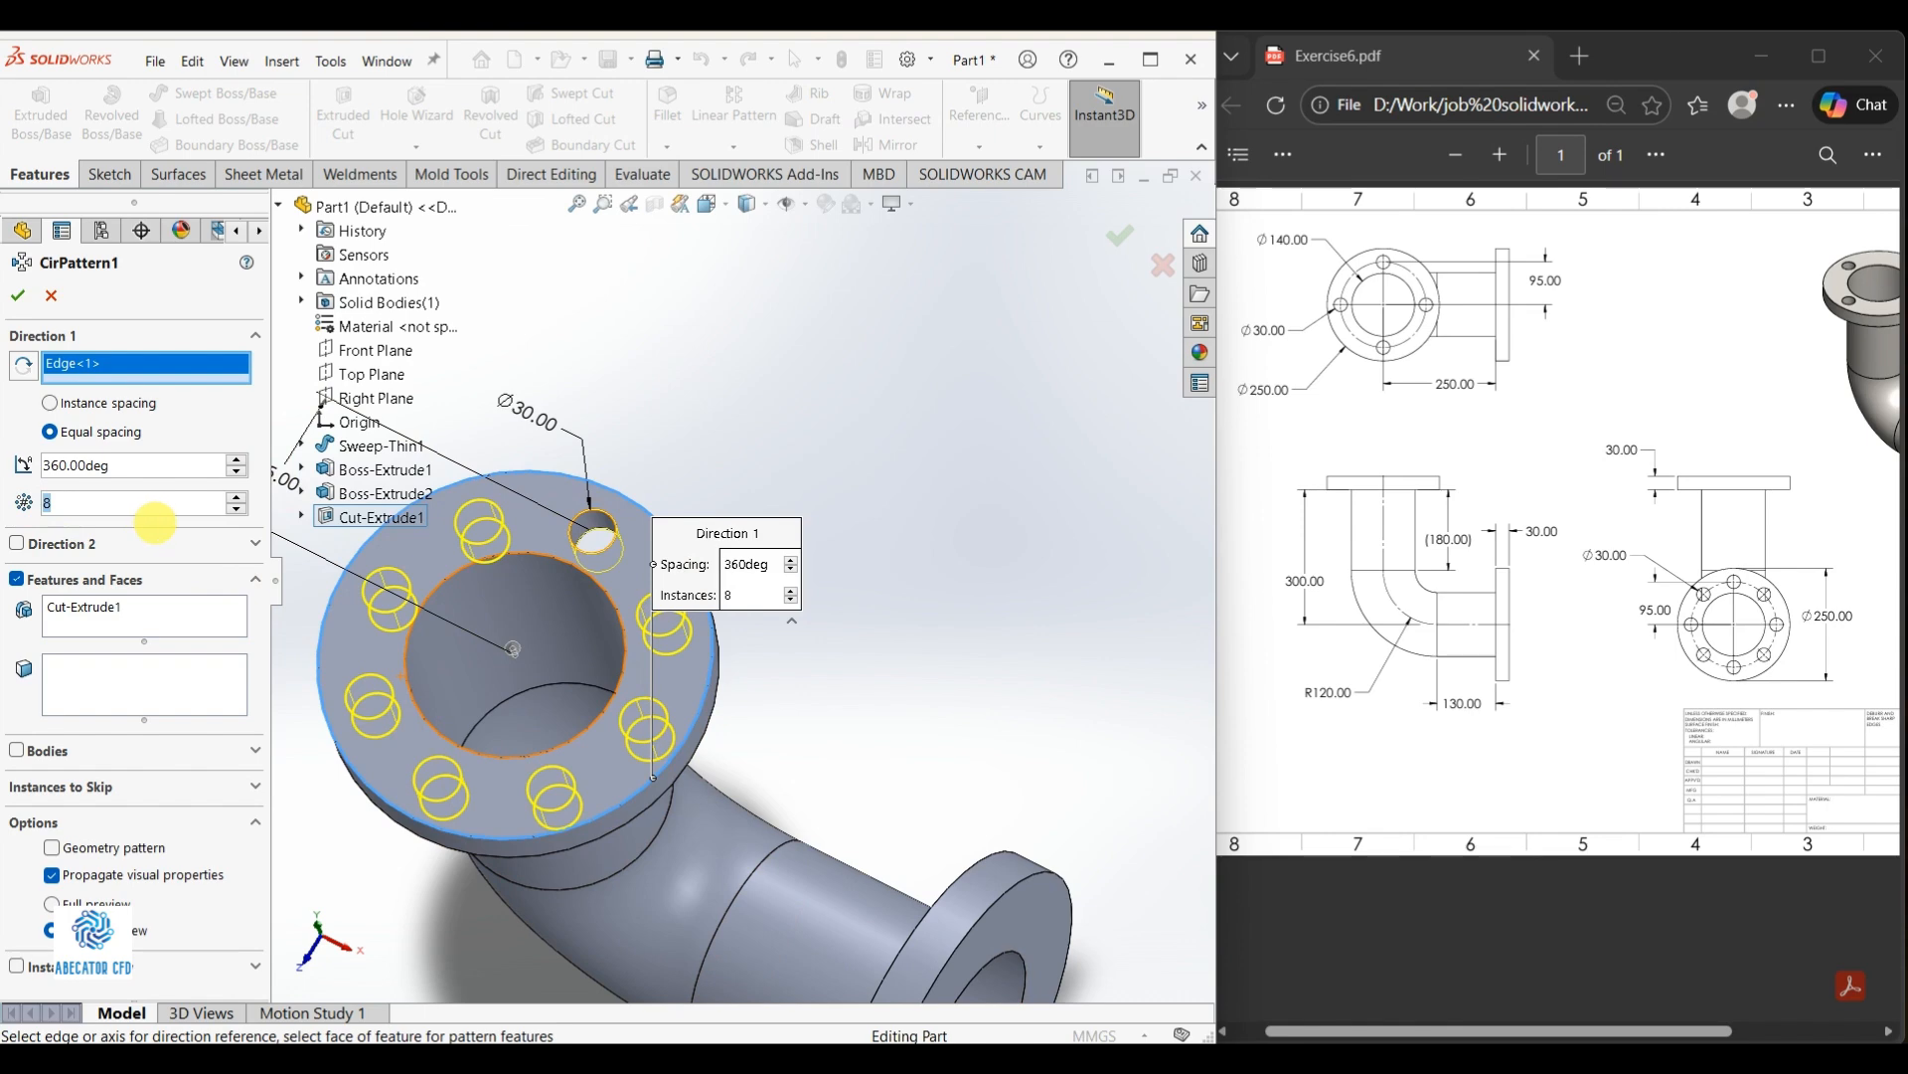
type("4")
left_click(18, 295)
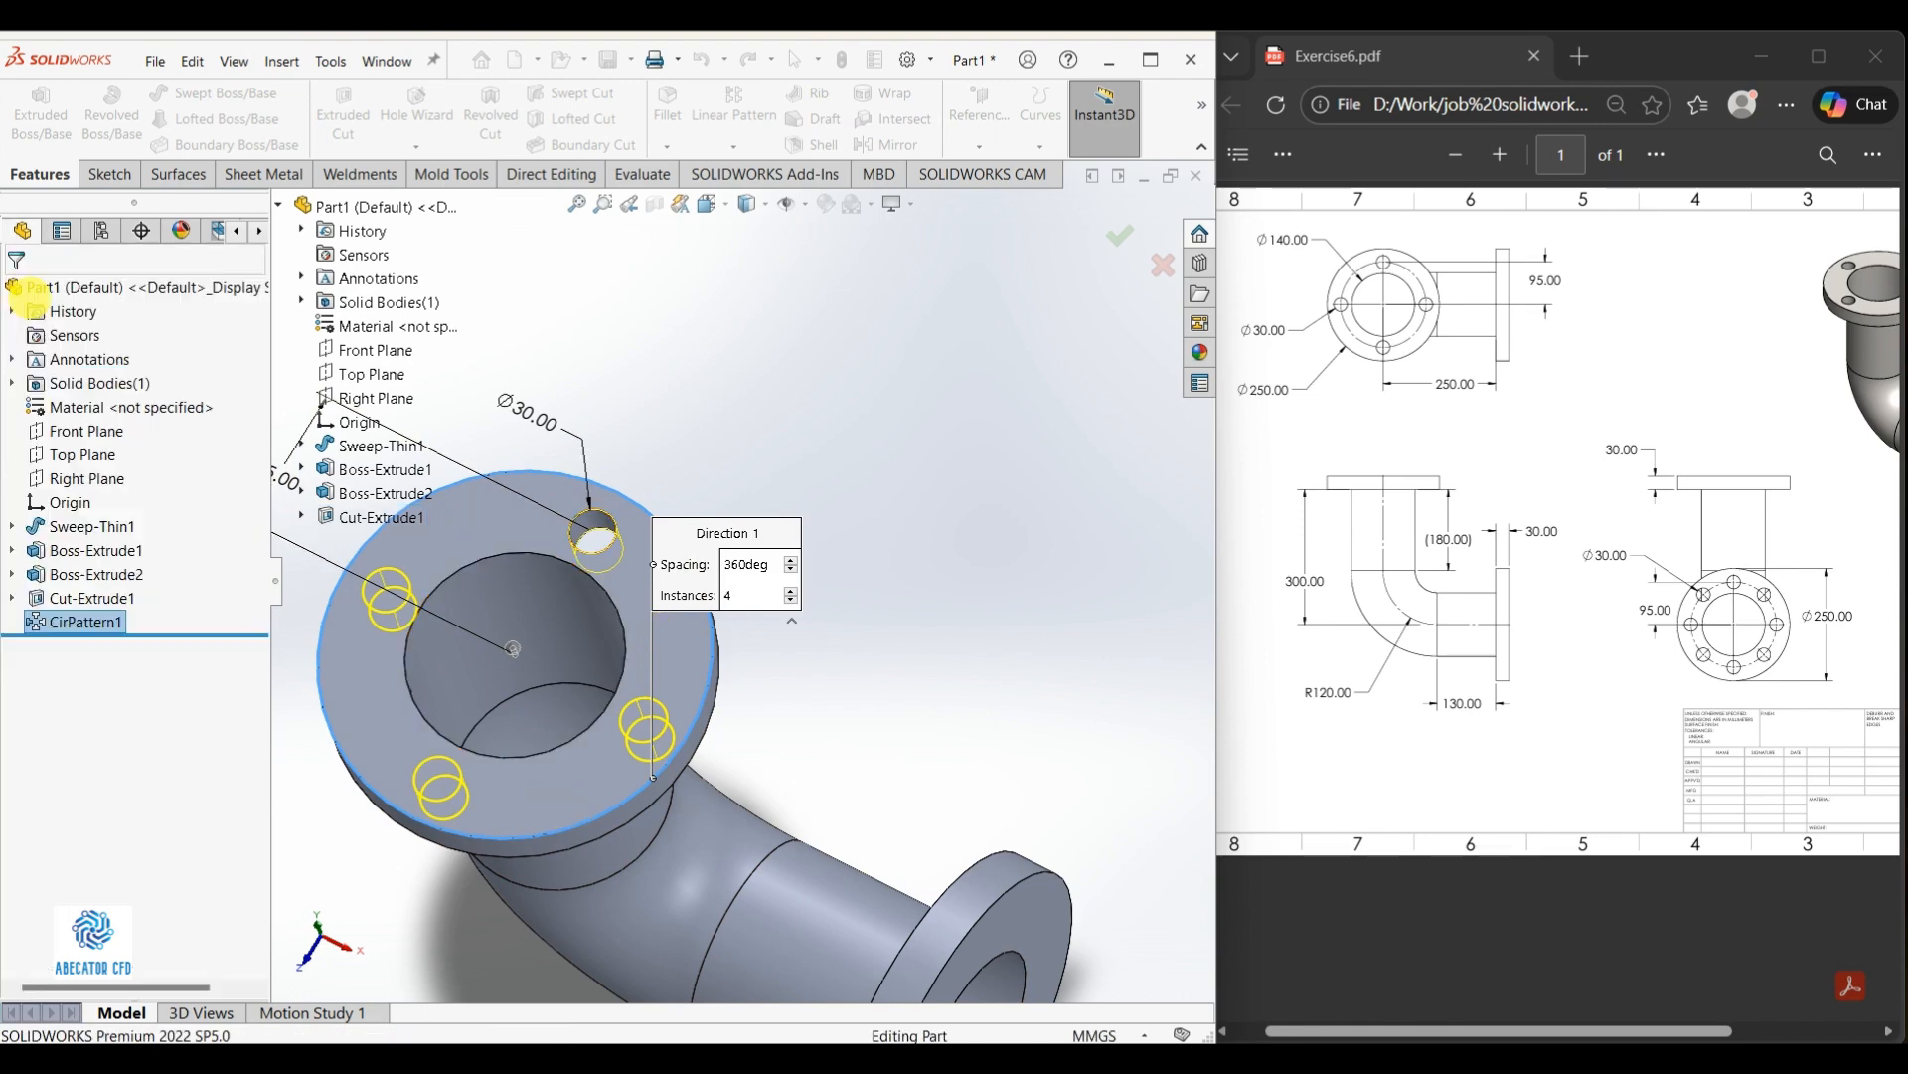
Check the eight-hole flange view in the exercise drawing and start a sketch on the outer face of the horizontal leg's flange
middle_click_drag(797, 534, 779, 818)
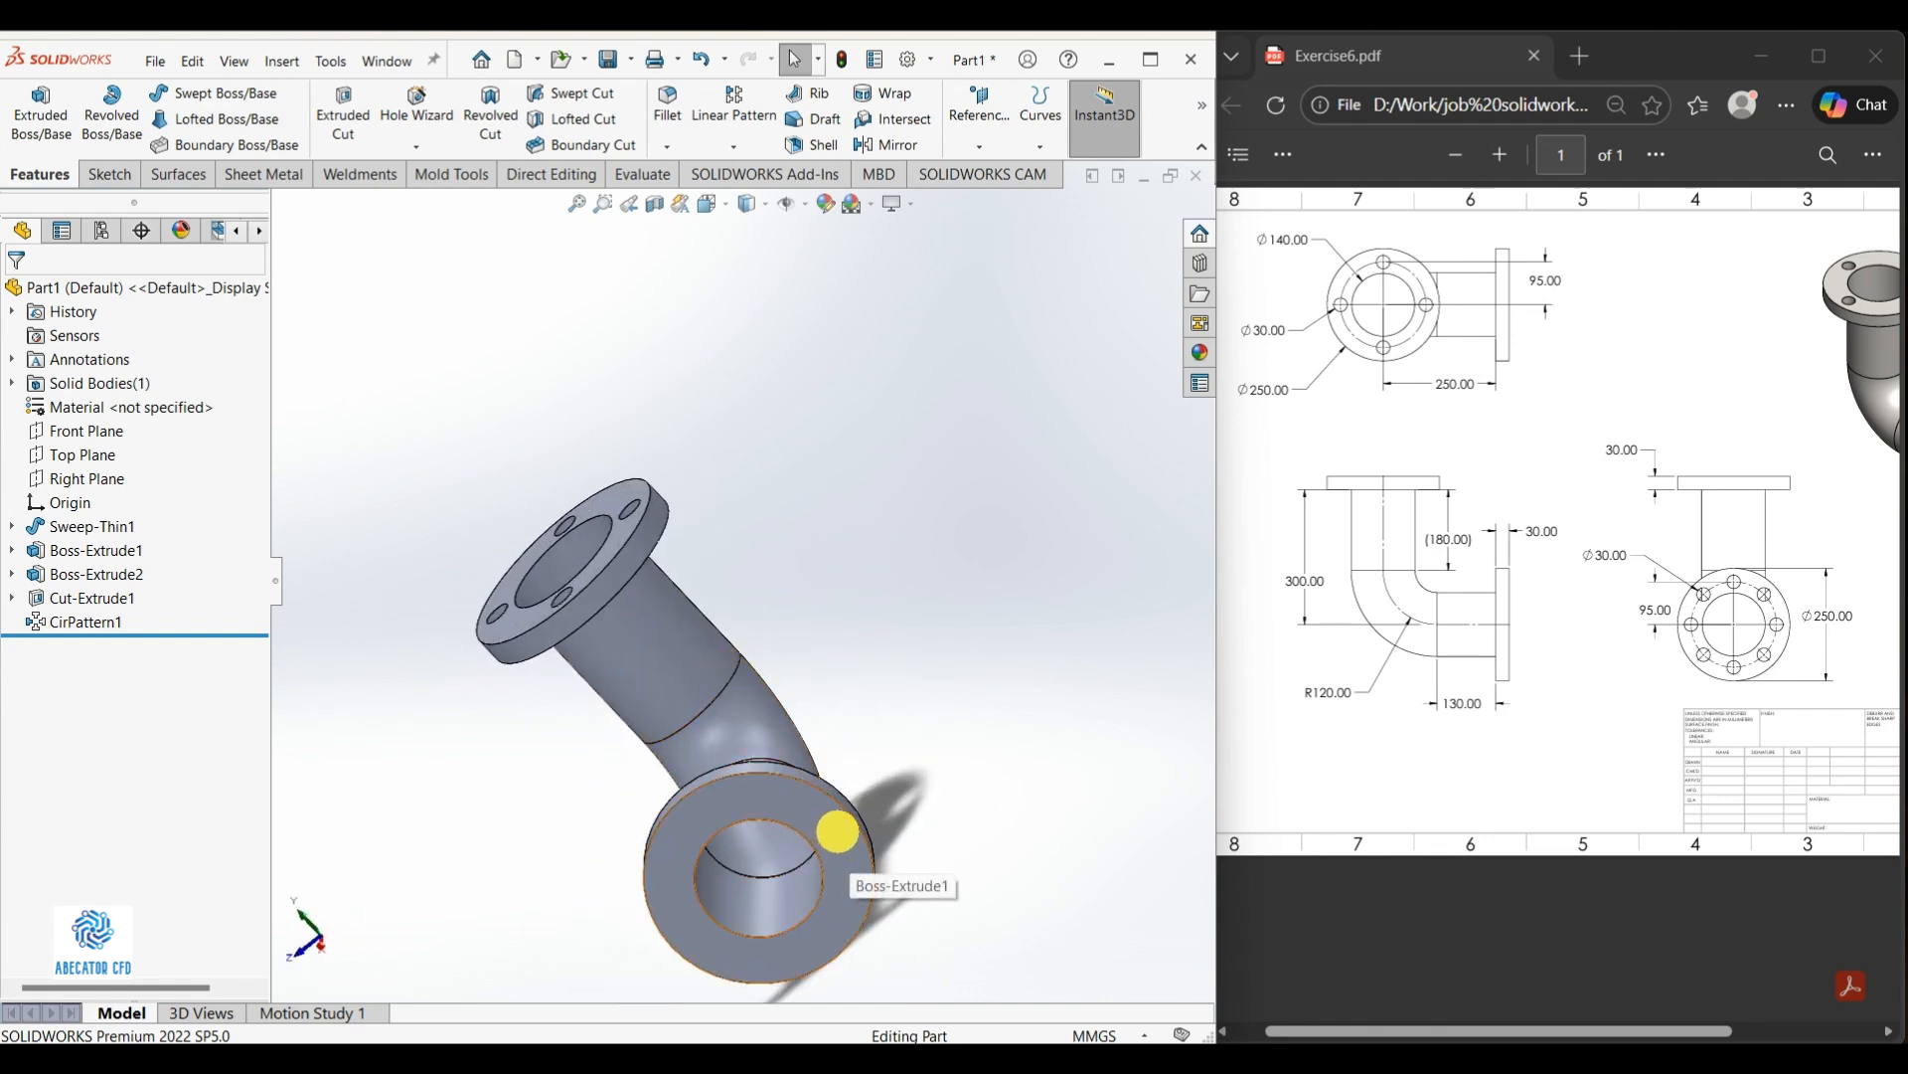
scroll(837, 833, "down", 2)
scroll(1839, 681, "up", 3, "ctrl")
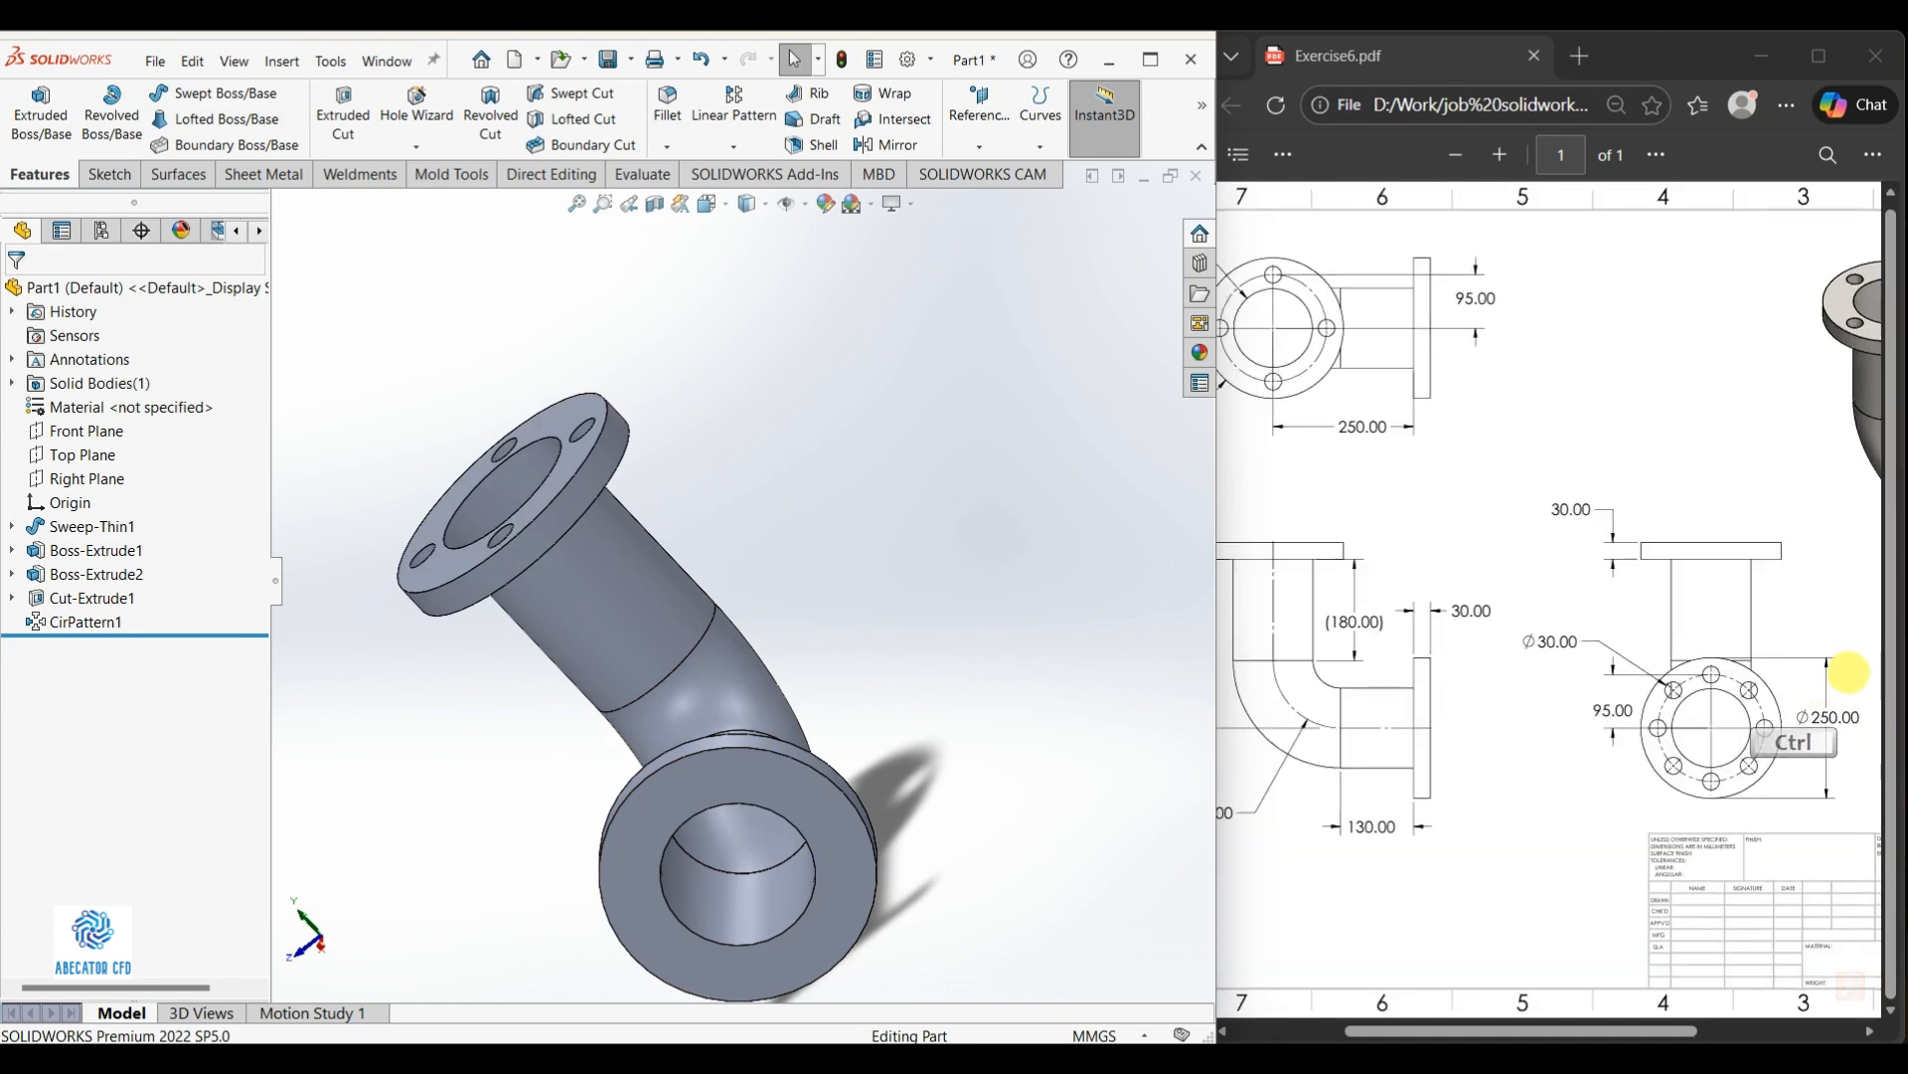
left_click(845, 837)
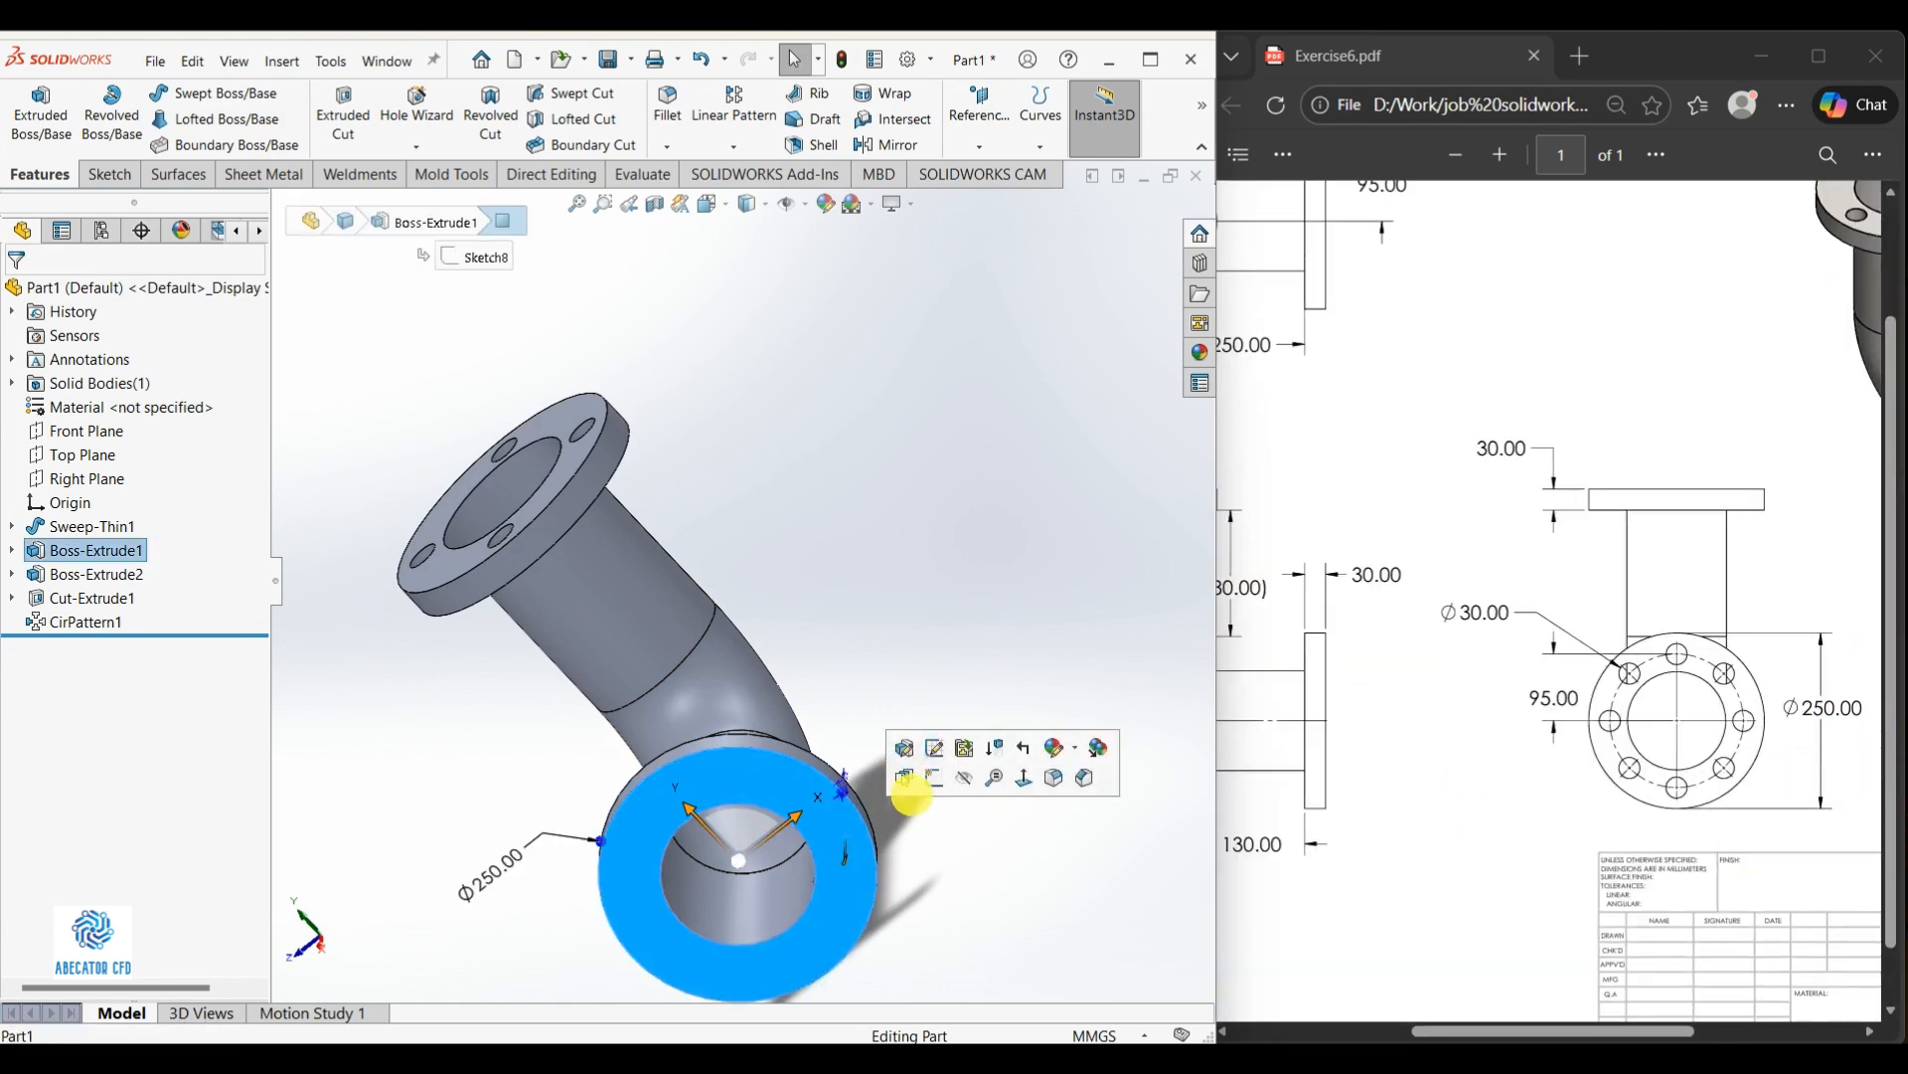
left_click(917, 795)
left_click(398, 664)
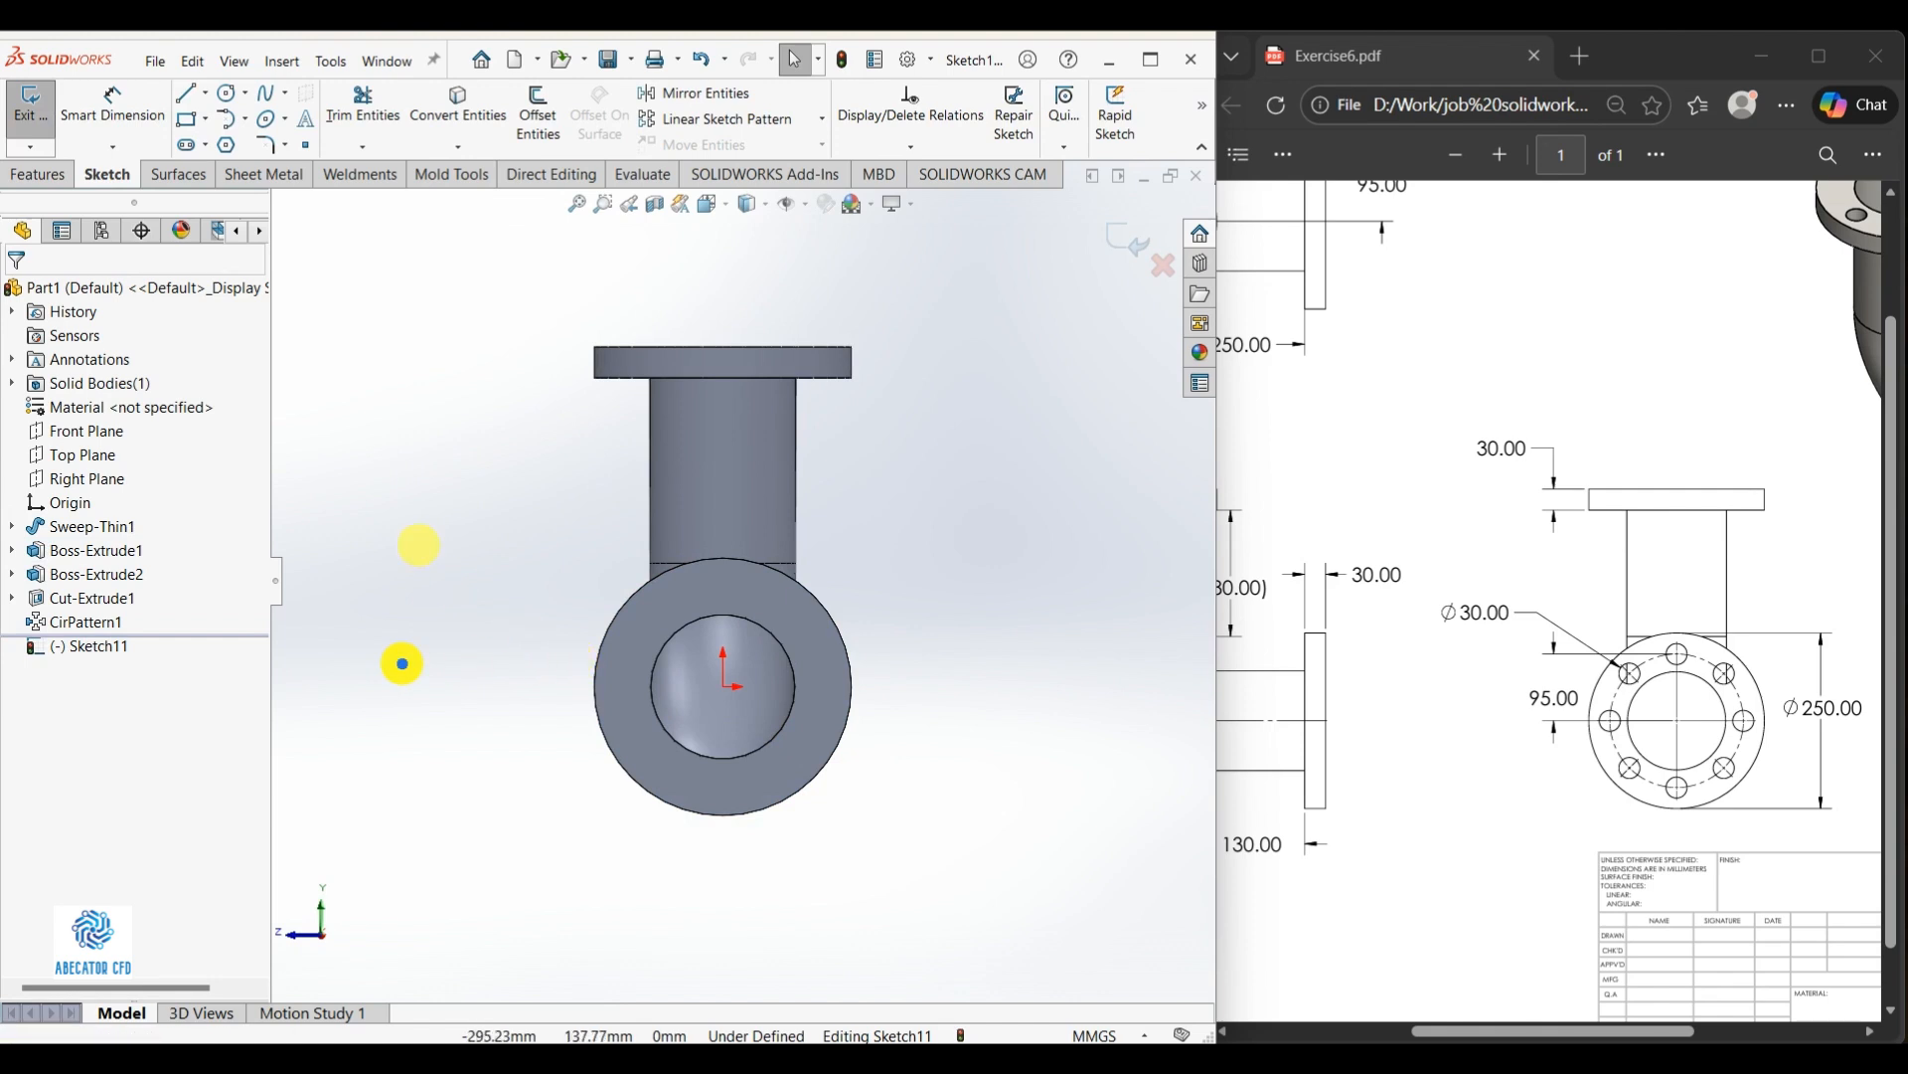
Sketch a bolt hole circle about 29 mm in diameter on the flange face, centred about 100 mm directly above the origin
right_click_drag(402, 663, 419, 545)
scroll(652, 615, "down", 3)
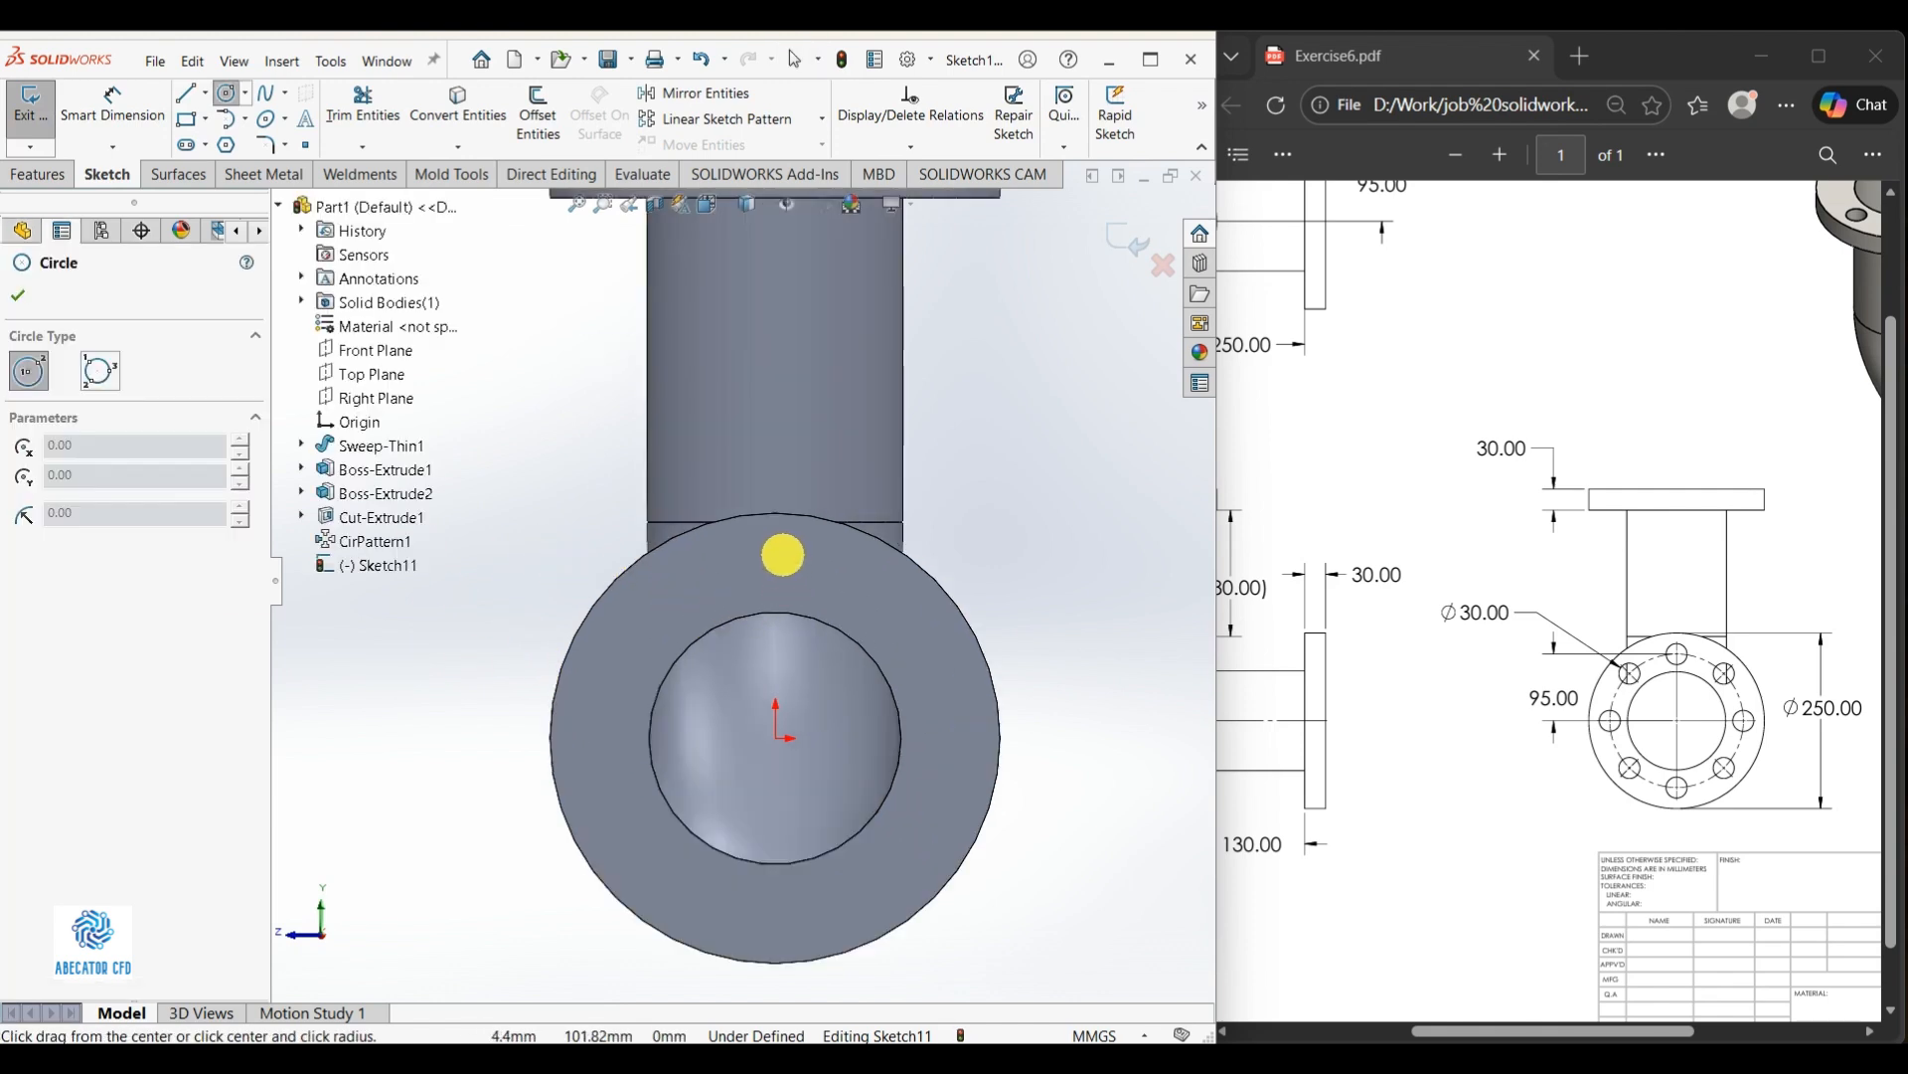
left_click_drag(776, 558, 777, 585)
key("Escape")
scroll(457, 633, "up", 1)
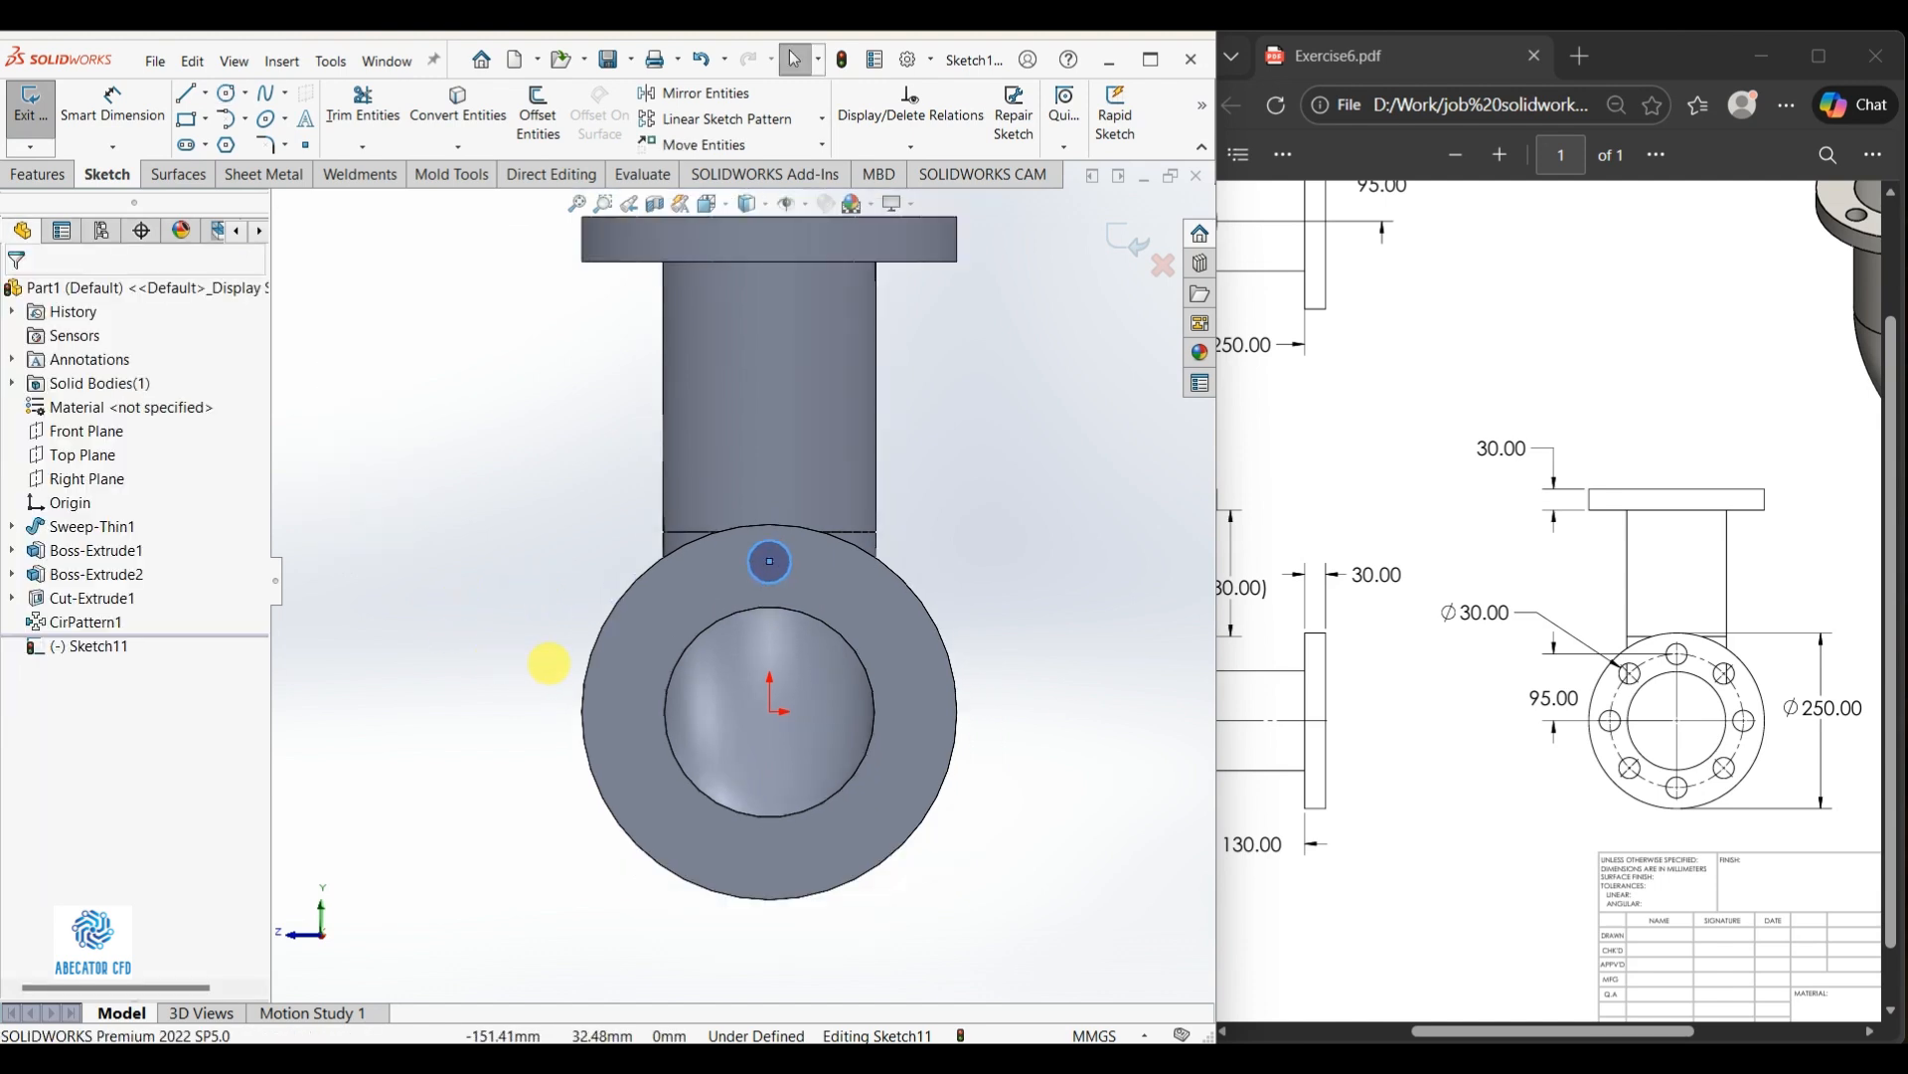
Dimension the bolt hole circle on the horizontal leg's flange face with a diameter of 30 mm
scroll(723, 651, "down", 1)
right_click_drag(475, 527, 477, 444)
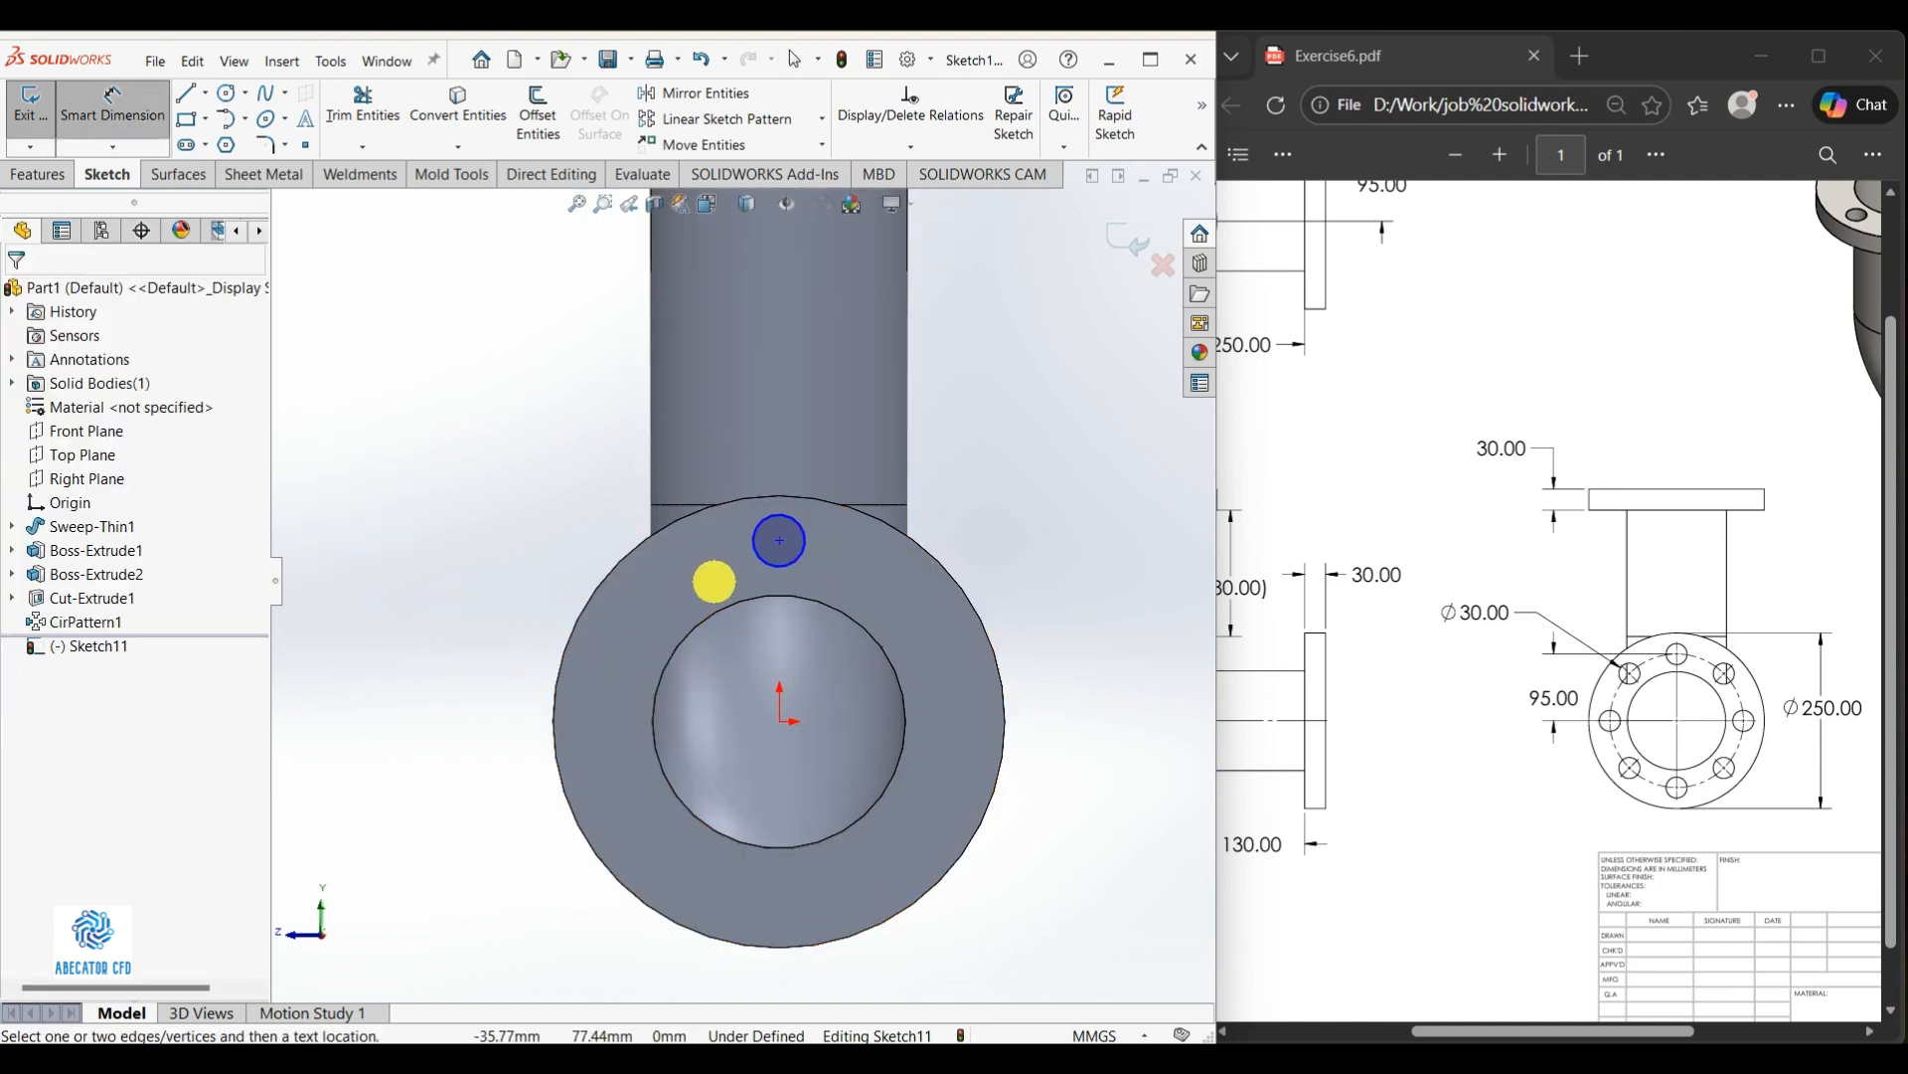
left_click(781, 537)
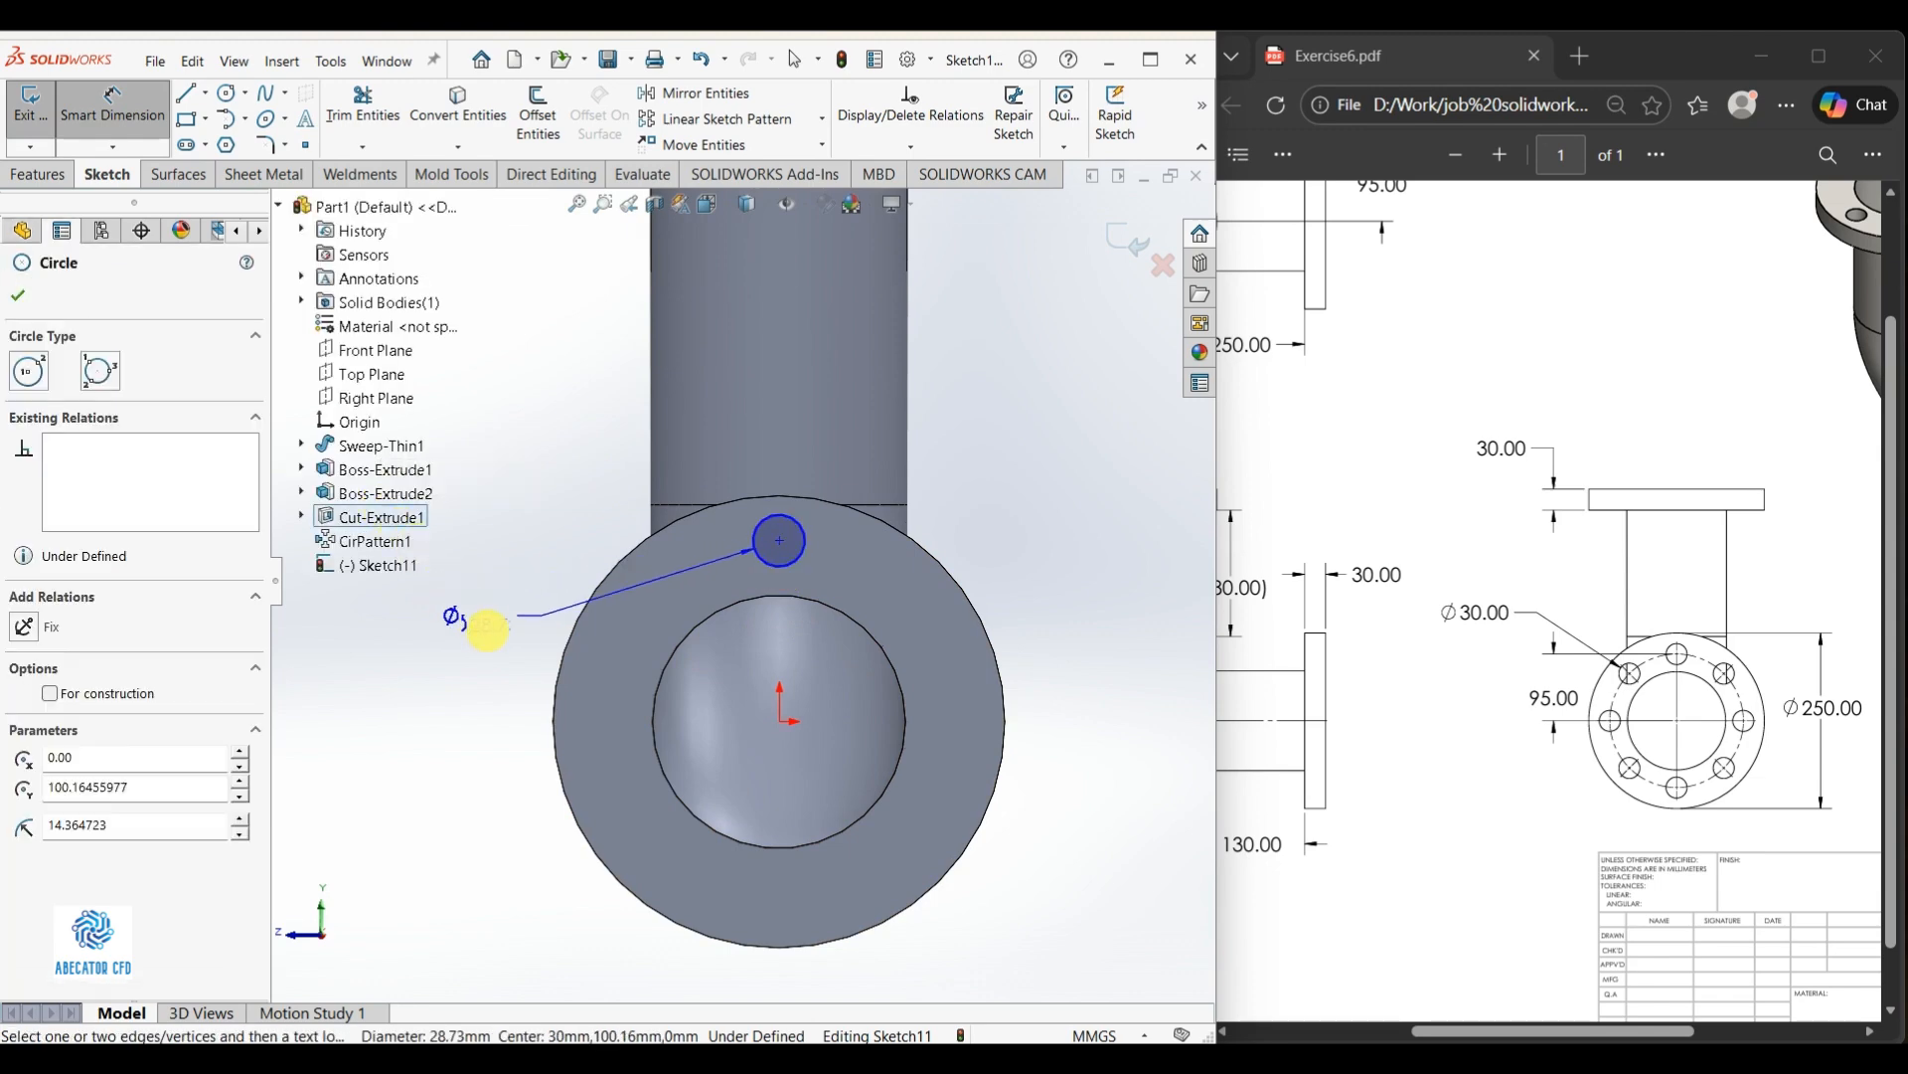
left_click(465, 670)
type("30")
key("Return")
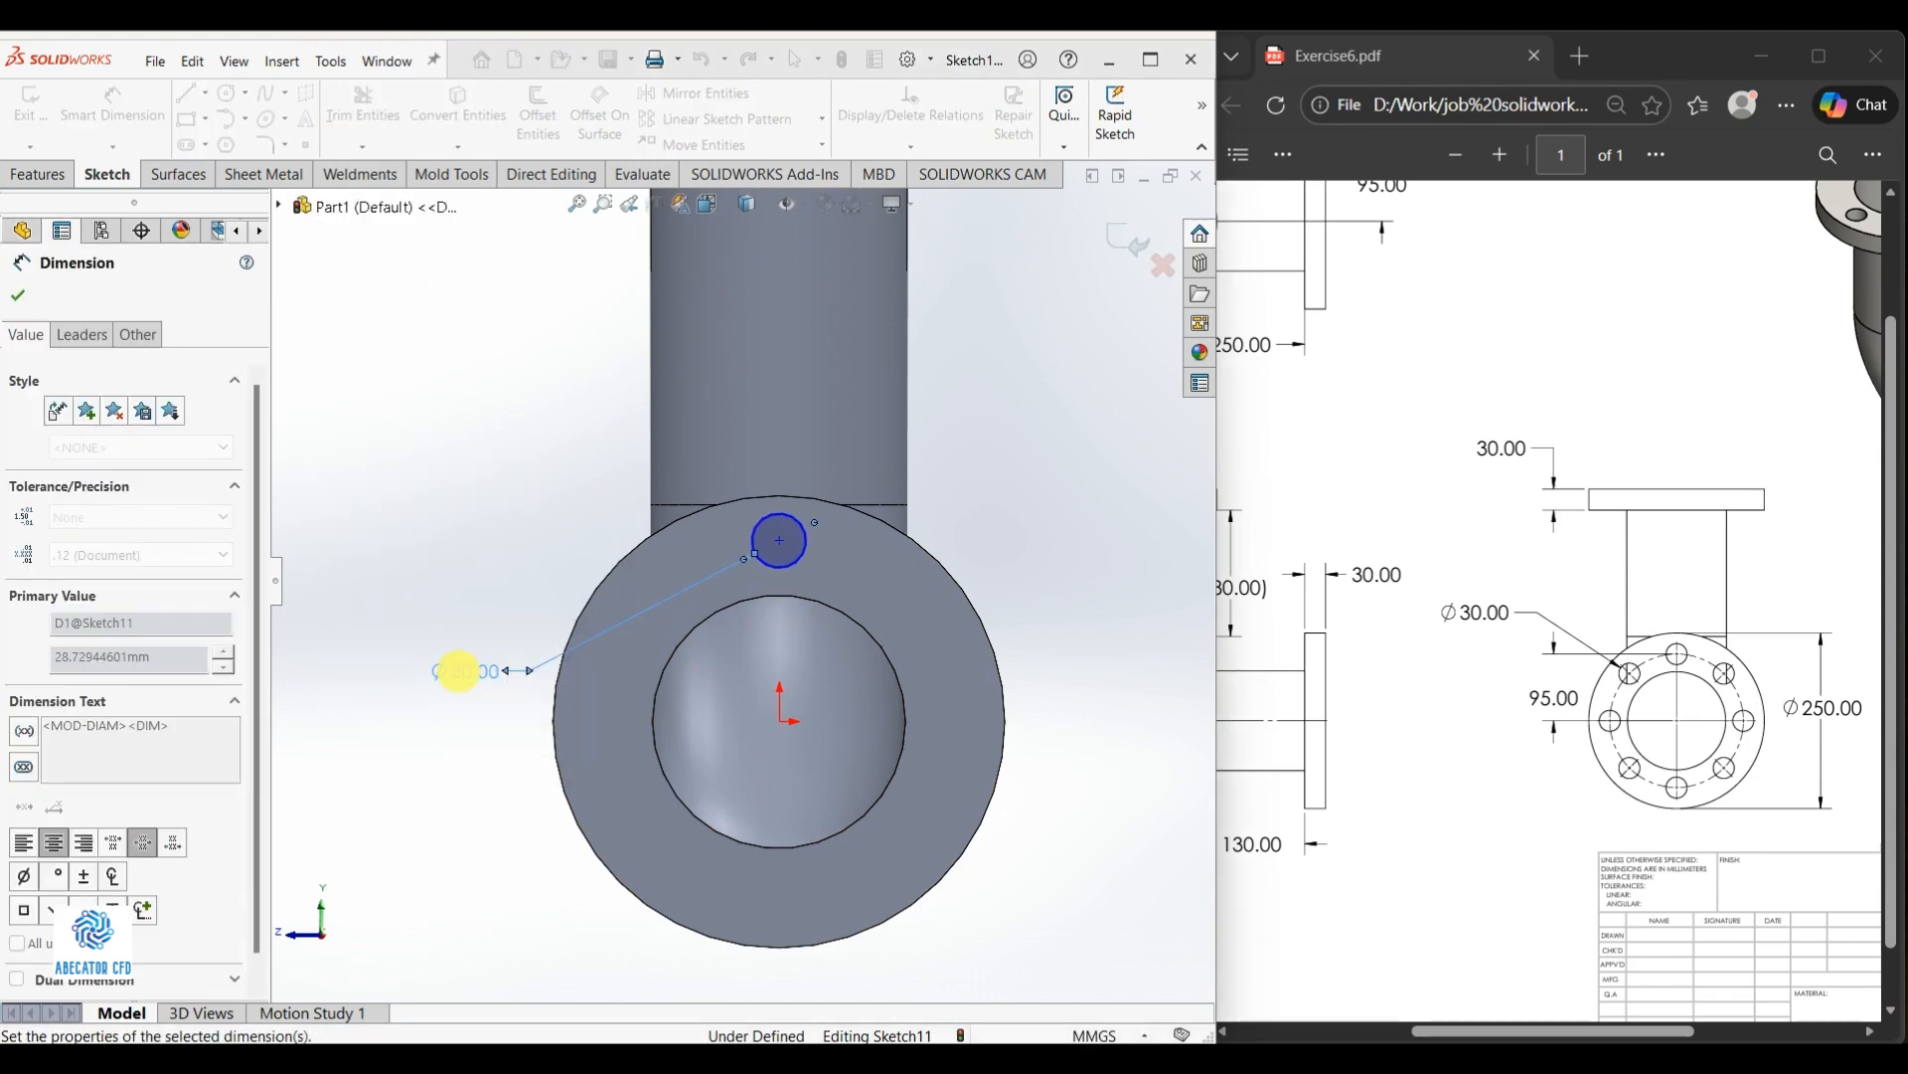
key("Escape")
key("f")
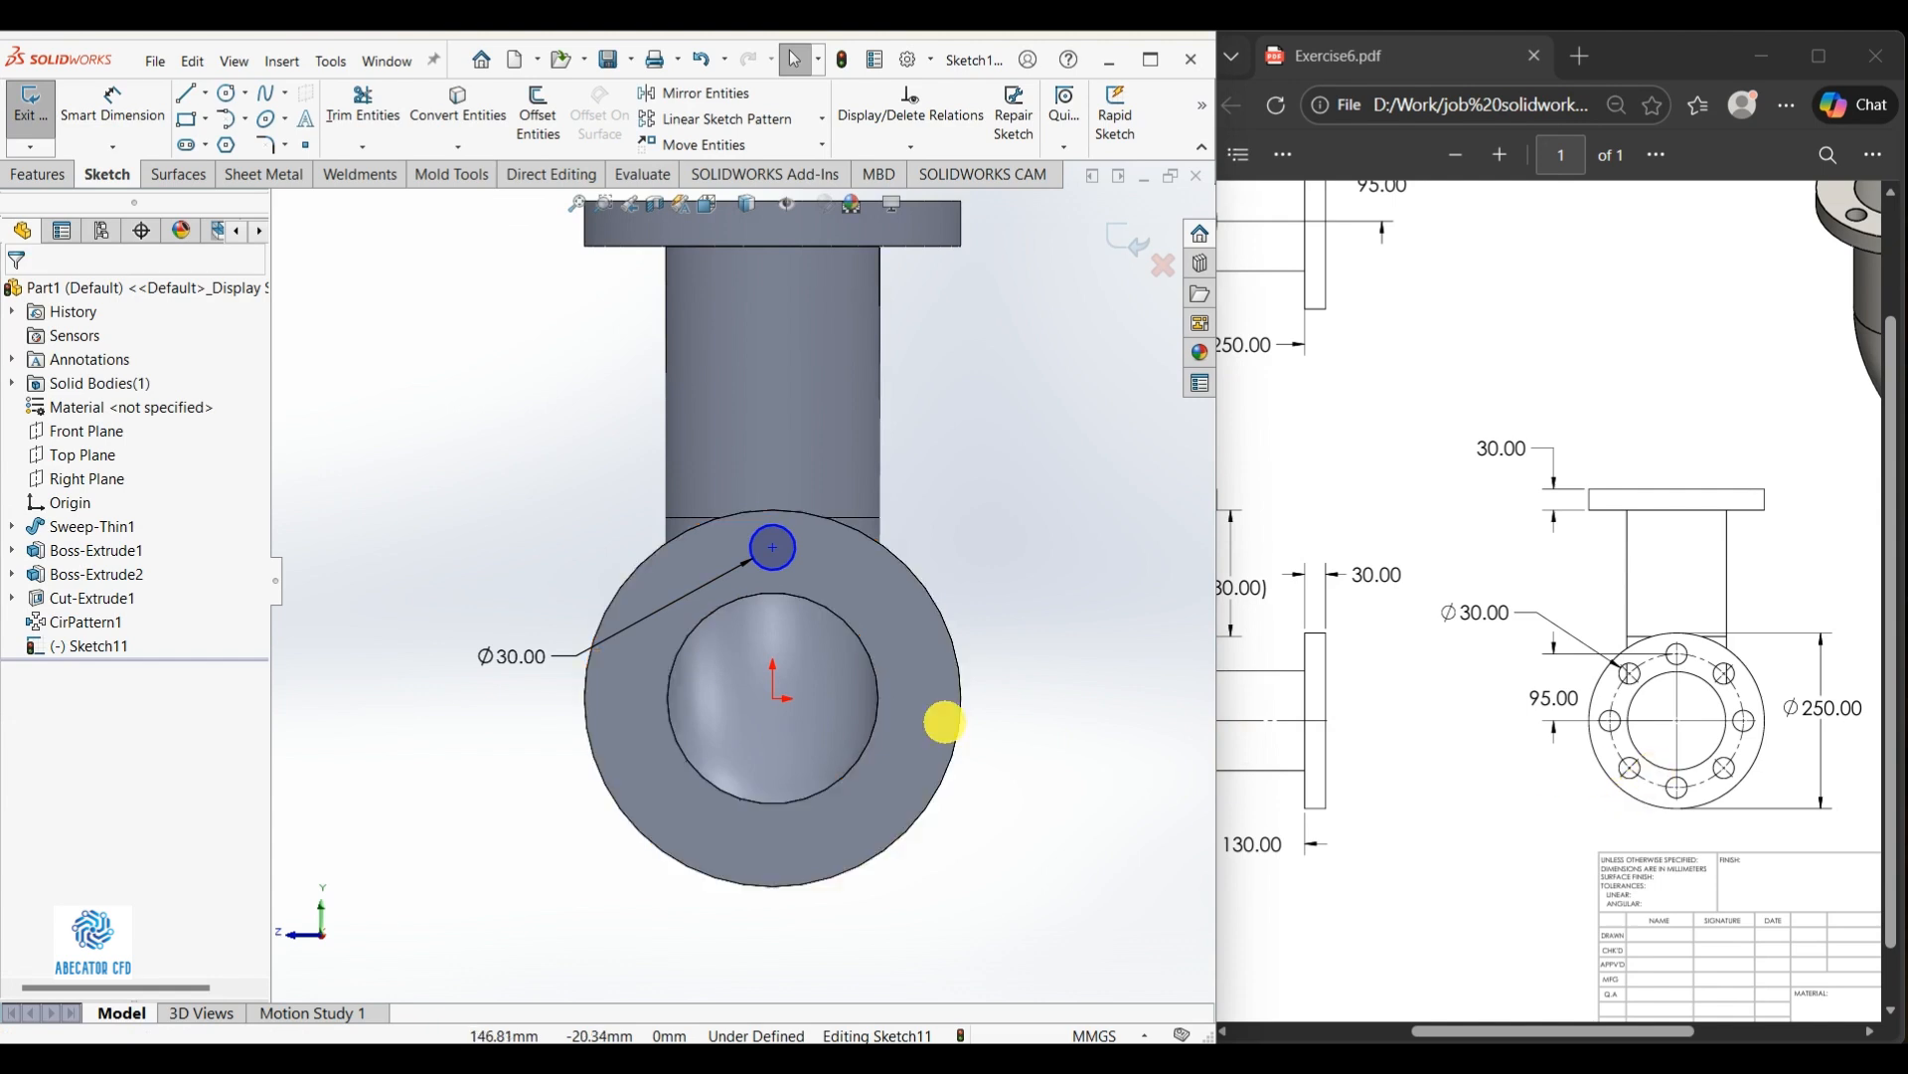
Dimension the distance between the bolt hole centre and the origin as 95 mm, as given in the exercise drawing
scroll(855, 716, "down", 3)
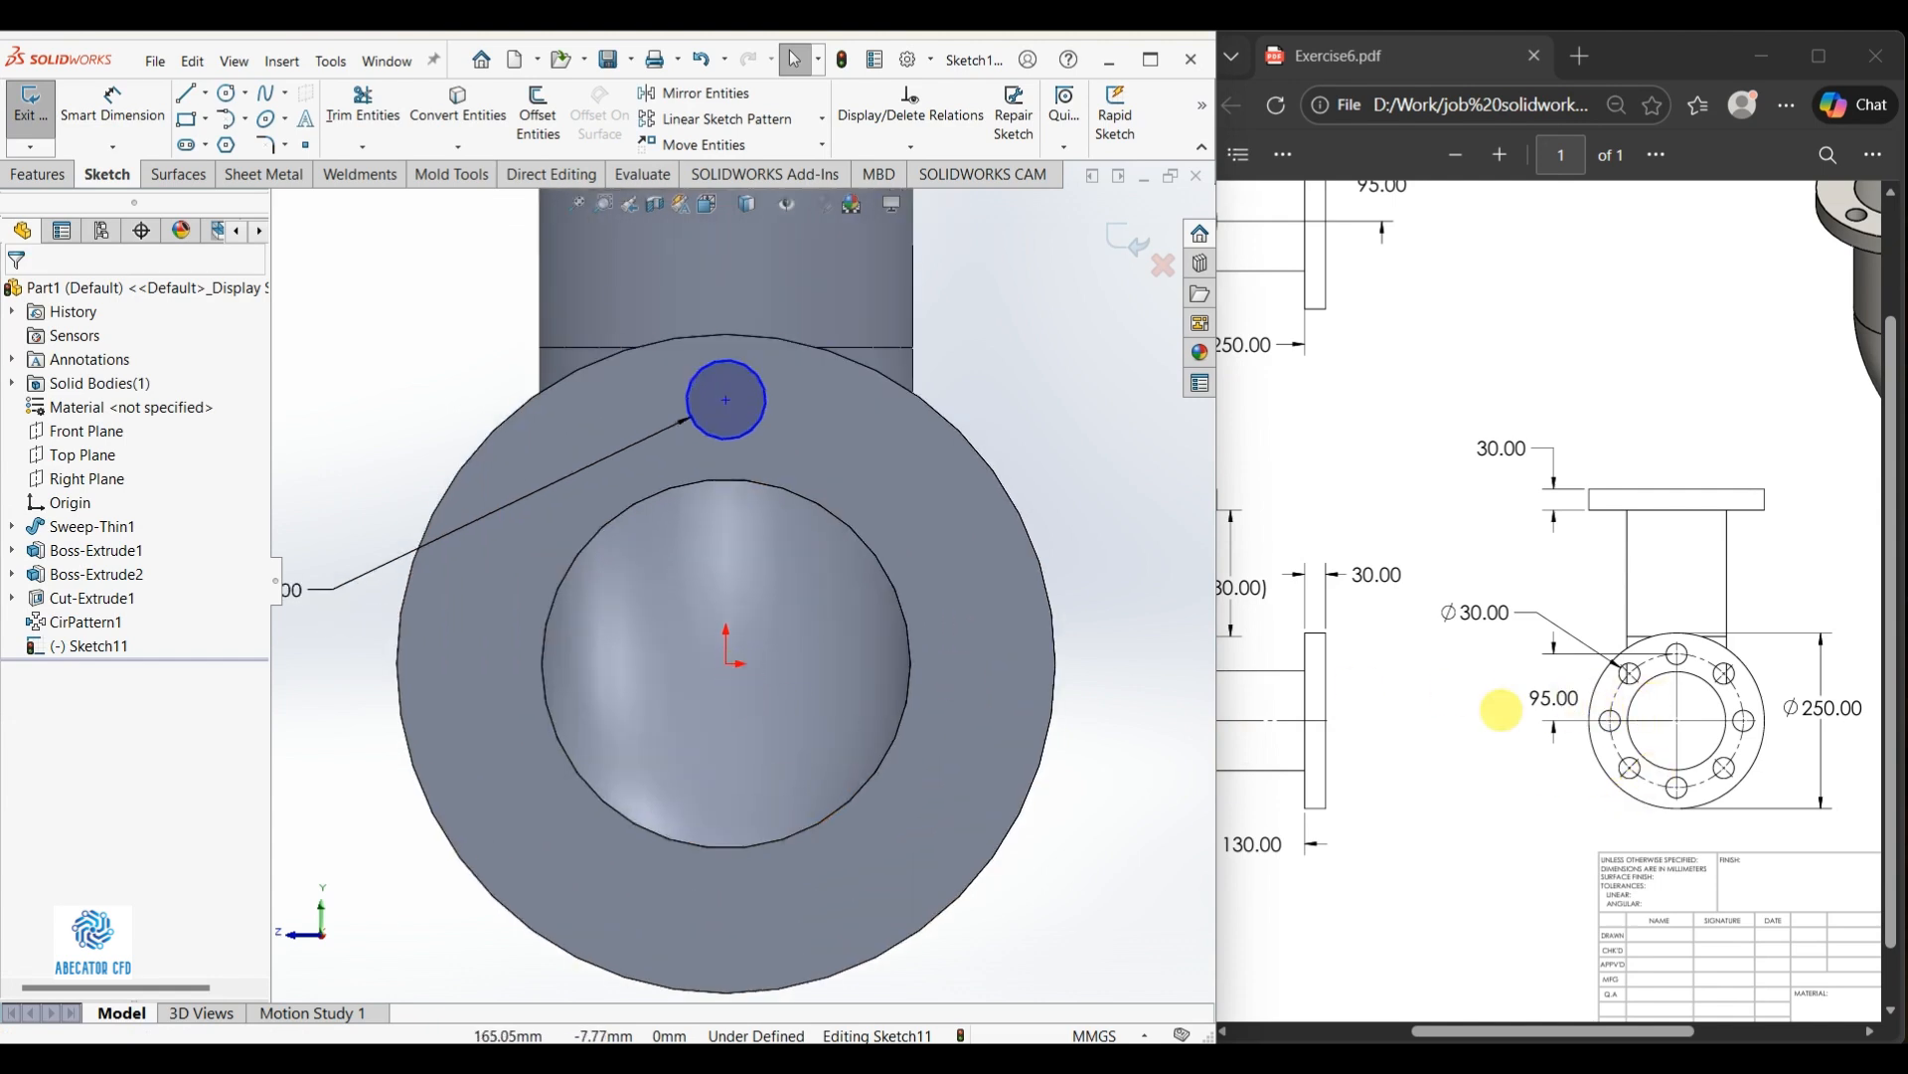
scroll(1501, 710, "up", 2)
scroll(1120, 715, "up", 3)
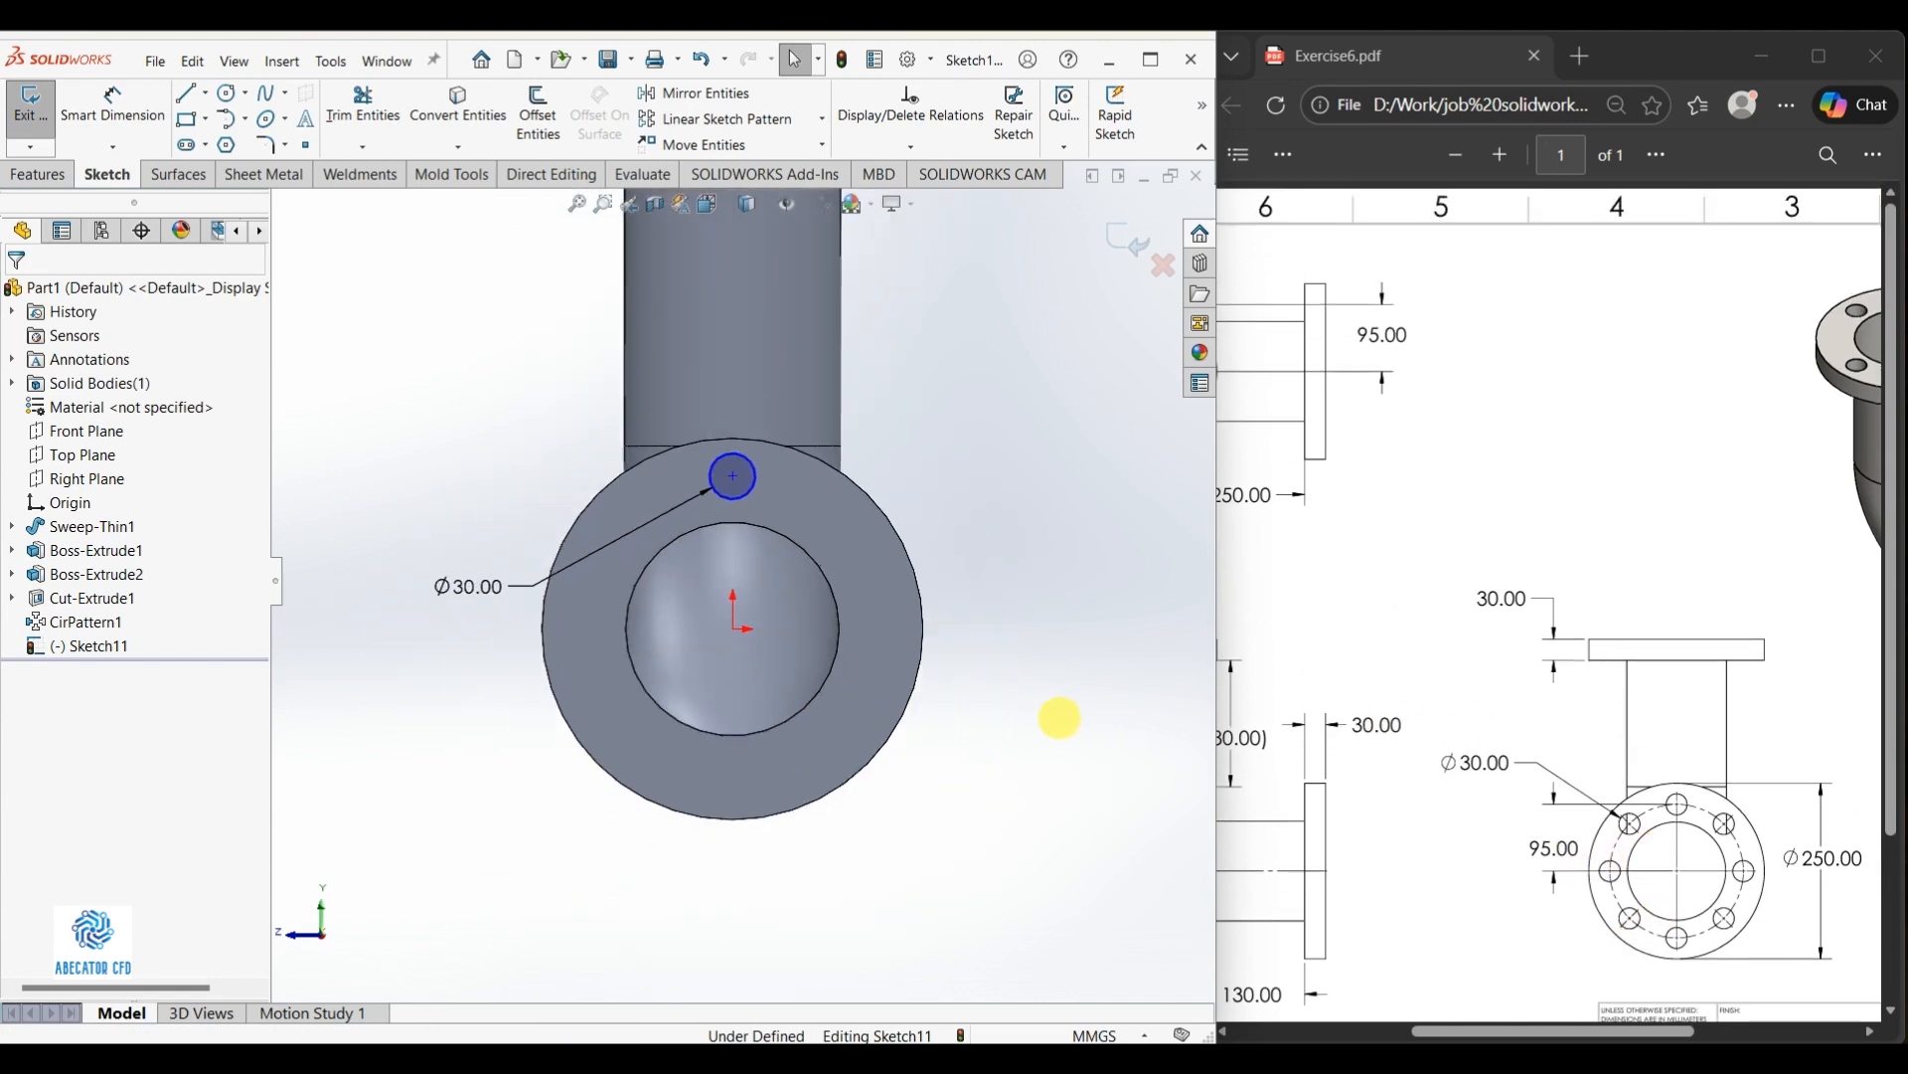
right_click_drag(1056, 719, 1041, 628)
left_click(734, 477)
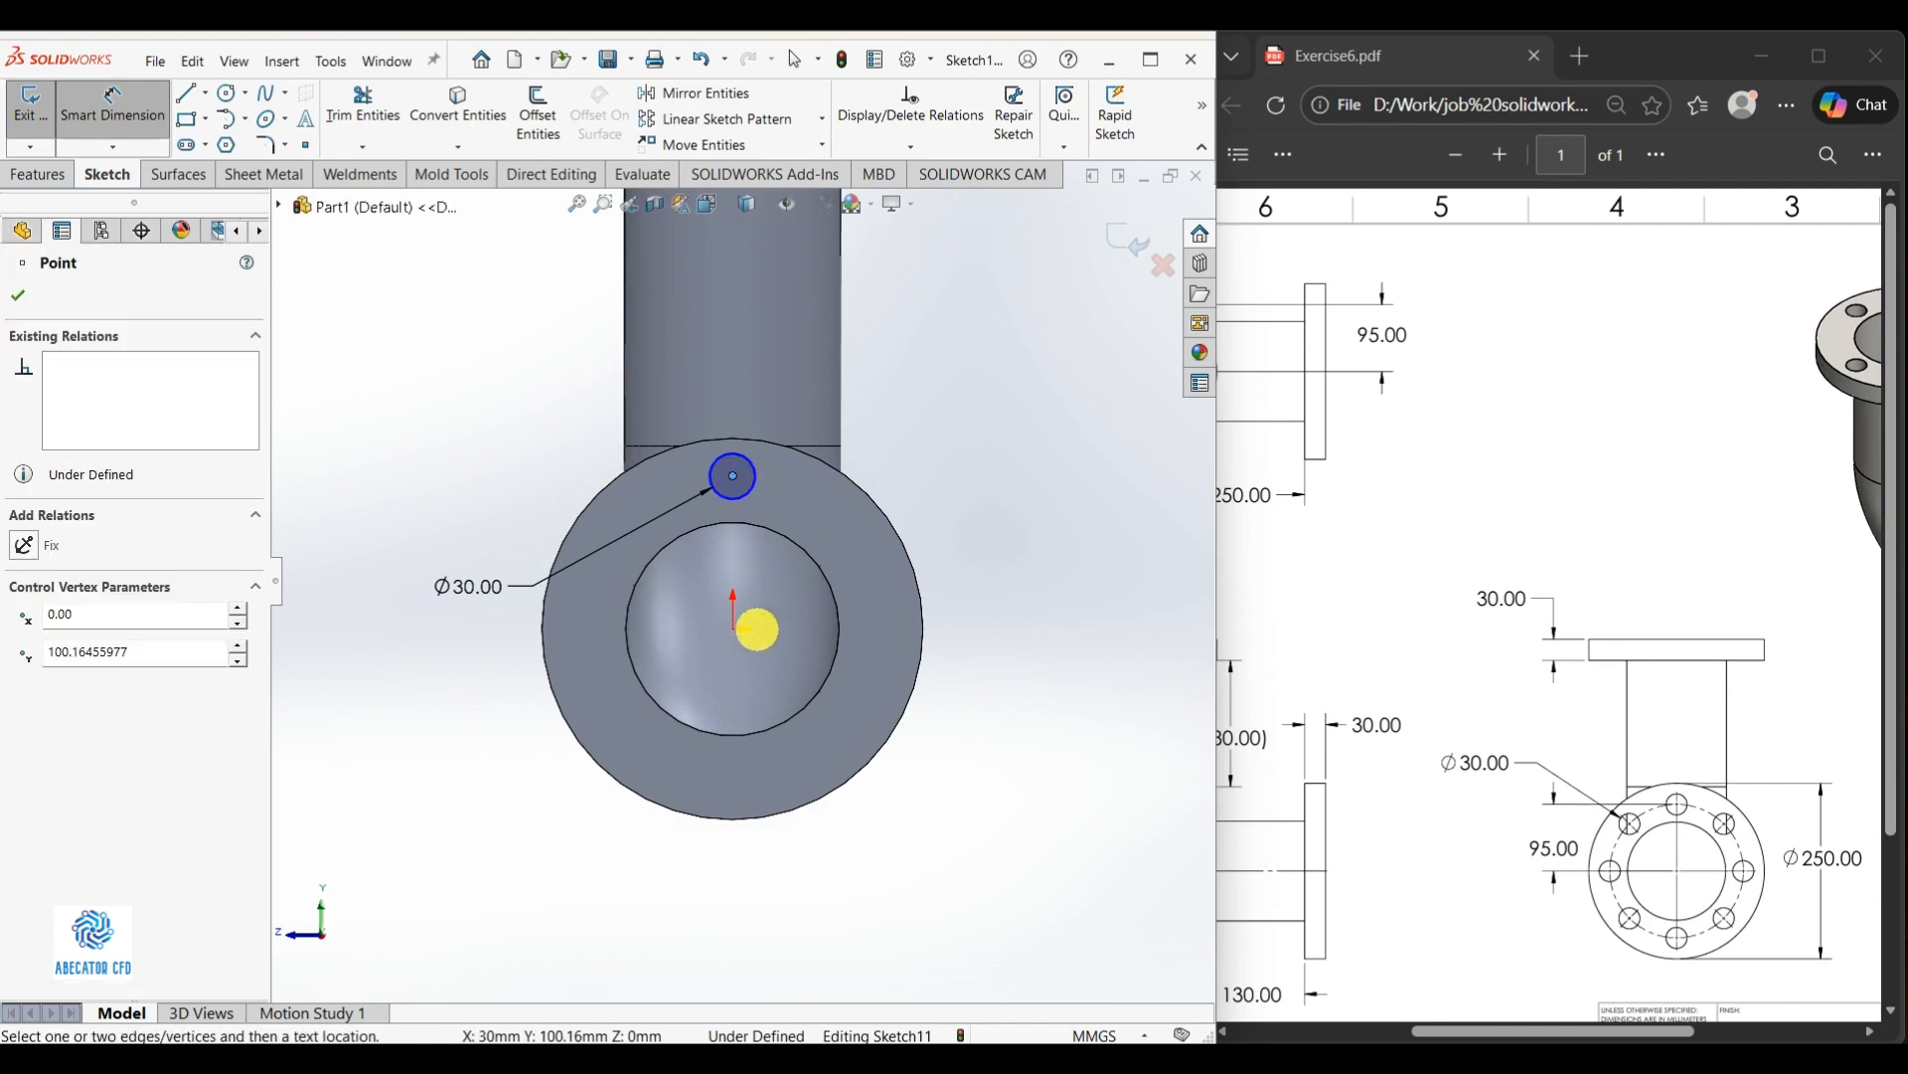
left_click(734, 630)
left_click(1029, 627)
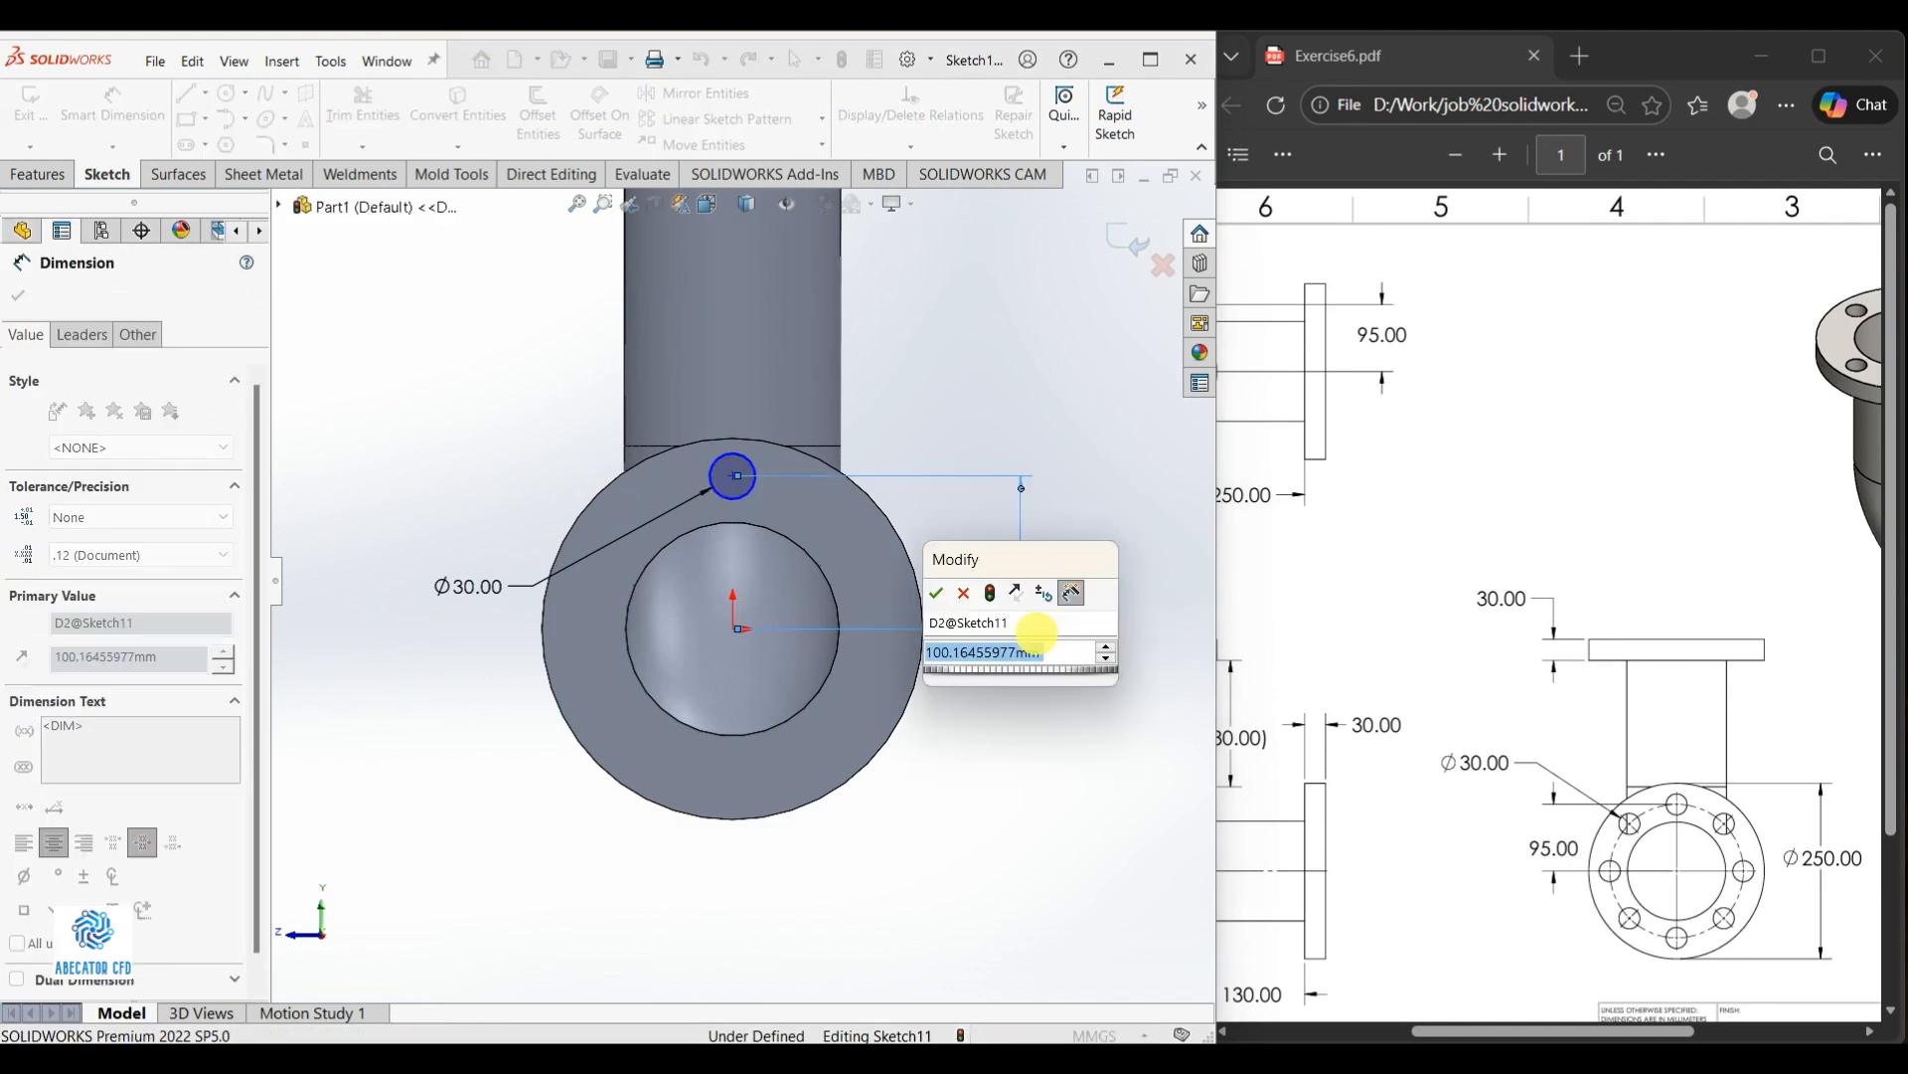
type("95")
key("Return")
key("Escape")
Add a Vertical relation between the bolt hole circle's centre and the origin
scroll(889, 616, "down", 3)
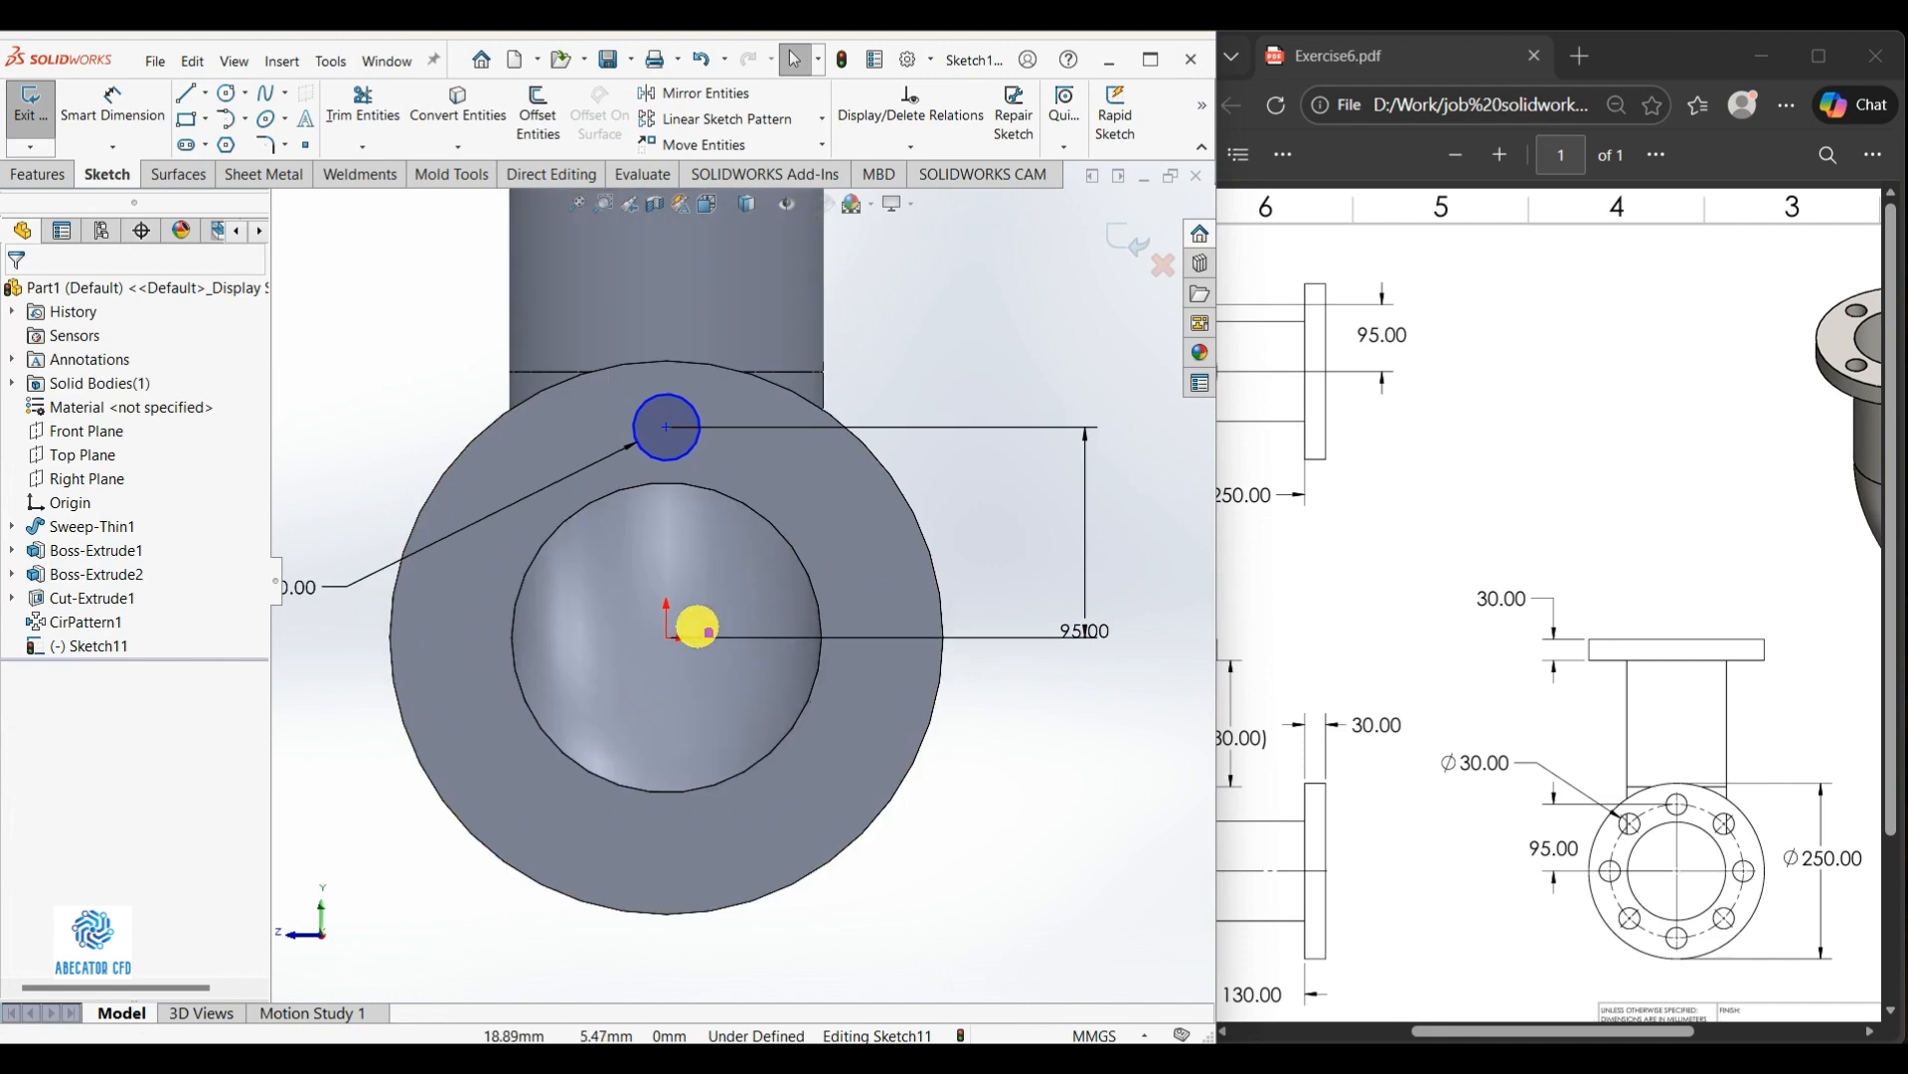
scroll(706, 447, "down", 3)
scroll(719, 454, "up", 3)
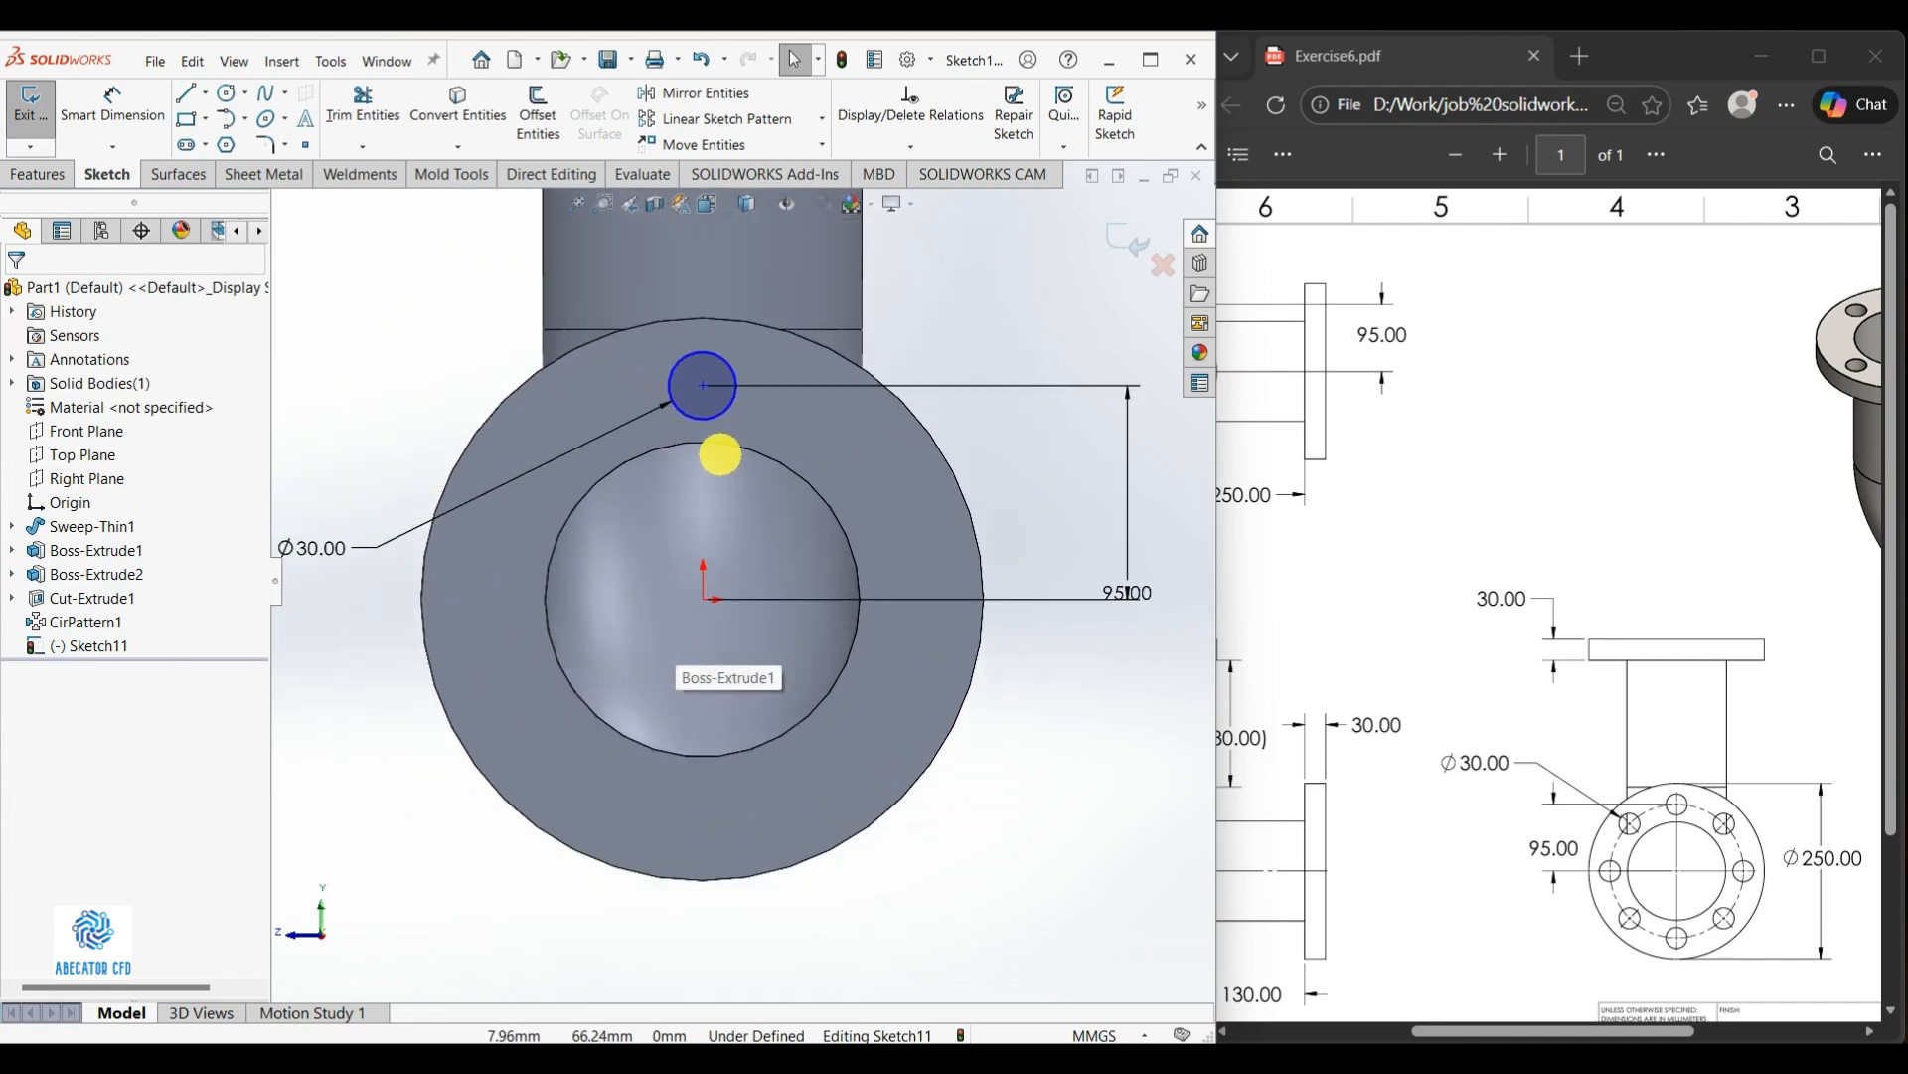
left_click(703, 384)
left_click(703, 600, "ctrl")
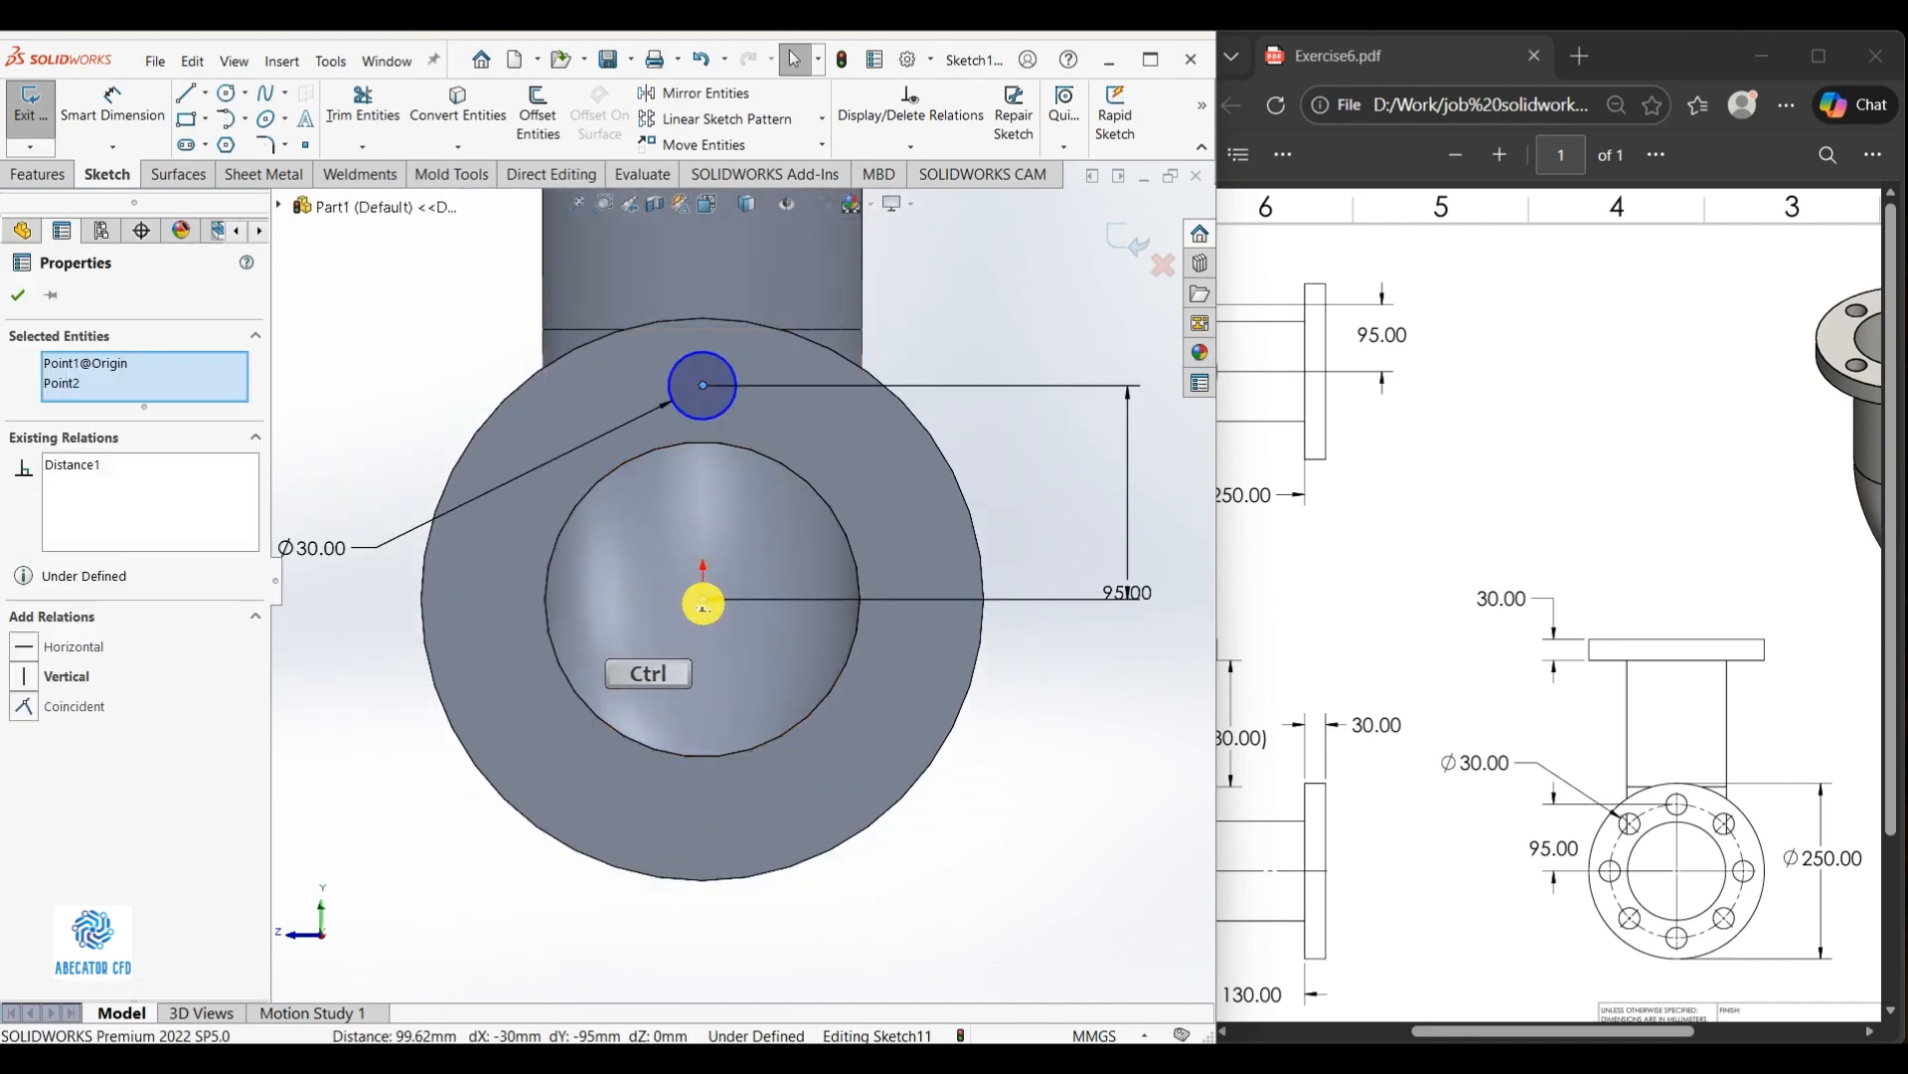
left_click(792, 515)
scroll(971, 772, "up", 5)
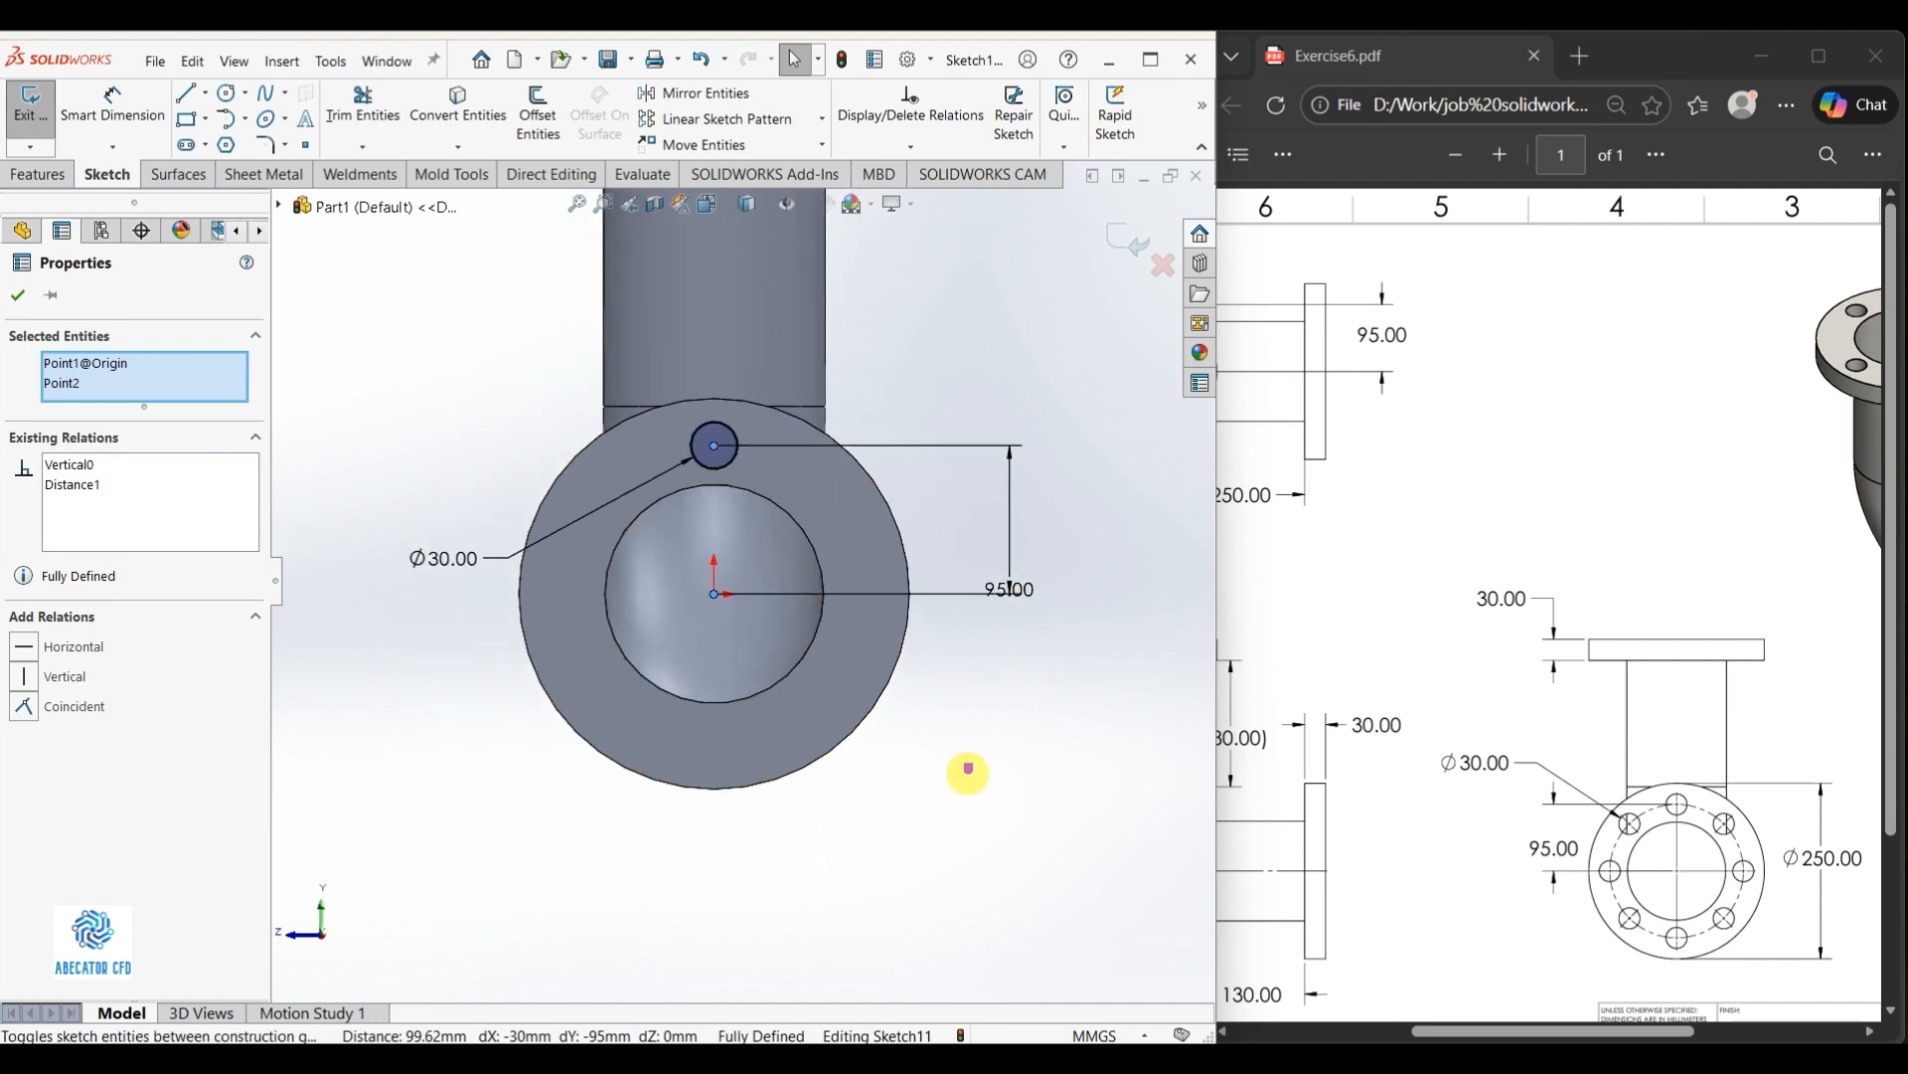
left_click(929, 785)
scroll(809, 668, "down", 3)
scroll(780, 665, "up", 2)
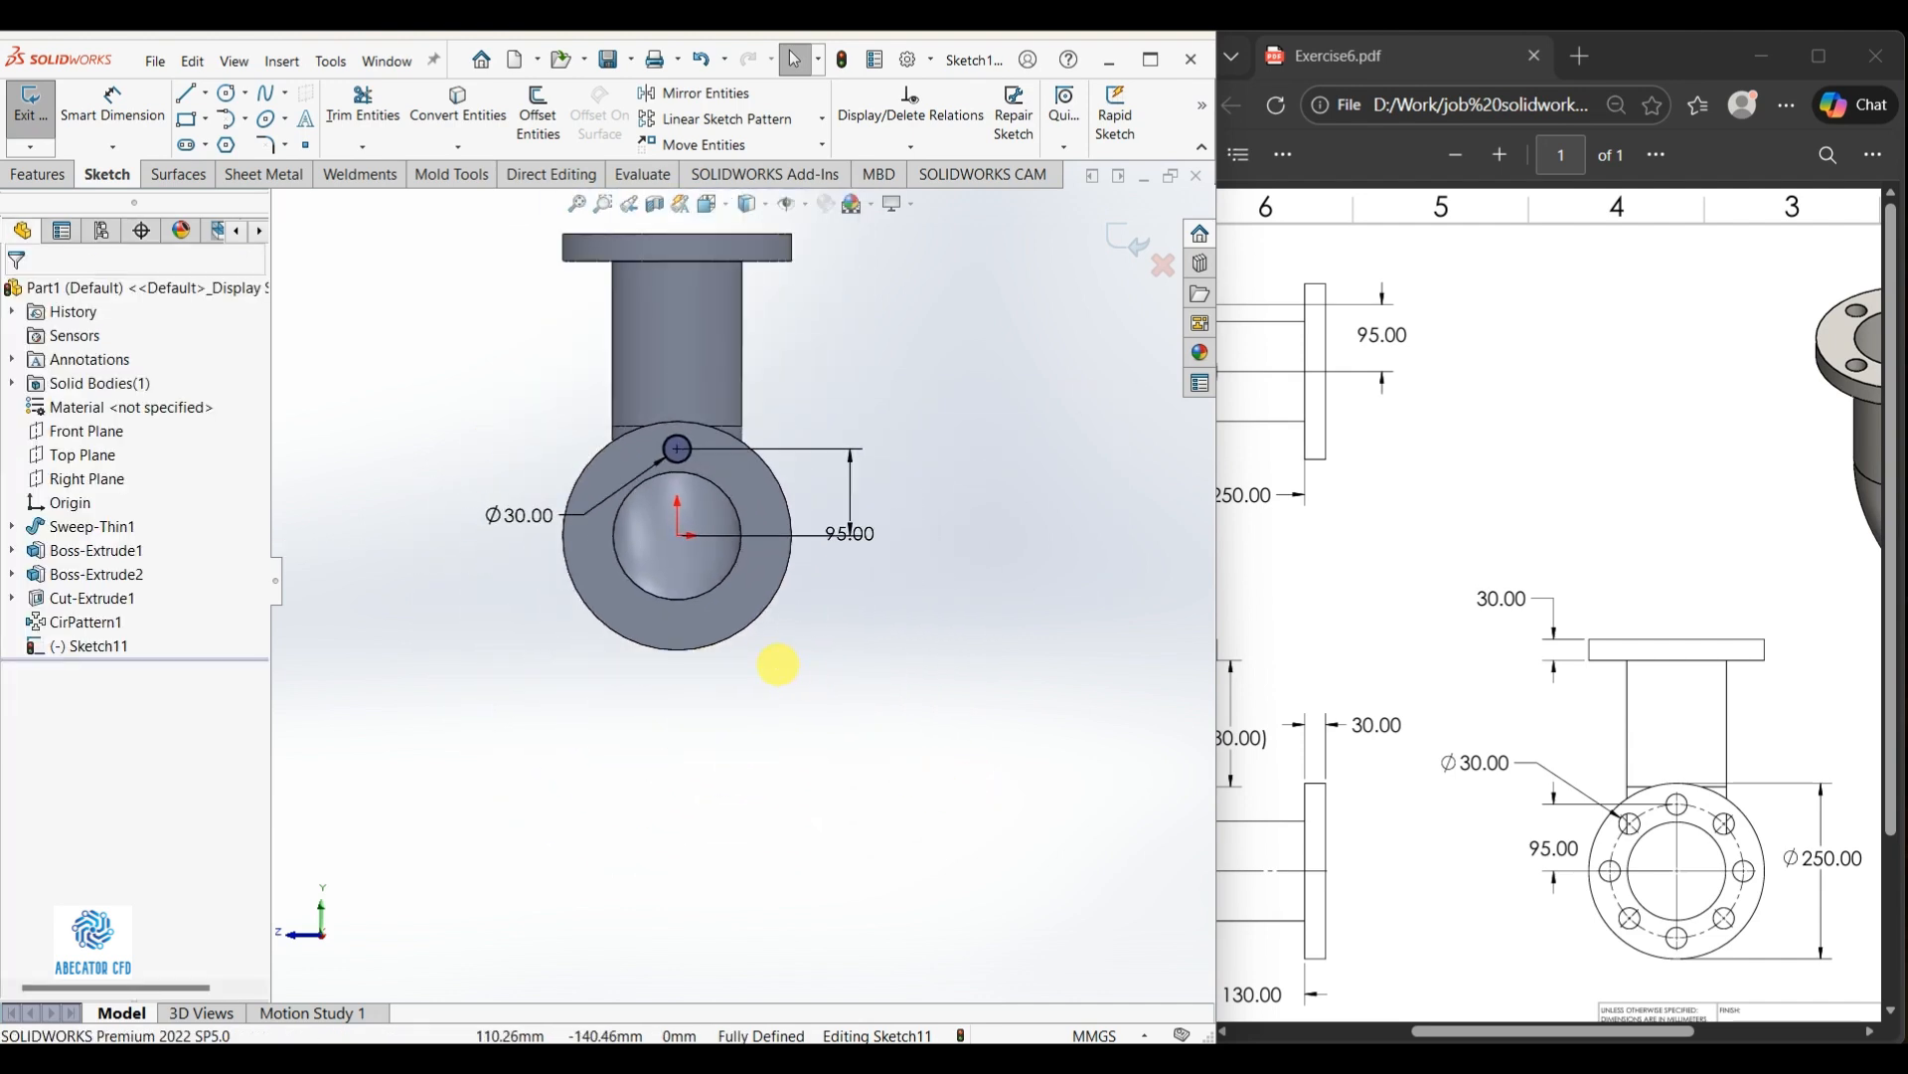
Cut the bolt hole through the horizontal leg's flange with an Extruded Cut using the Up To Next end condition
left_click(22, 175)
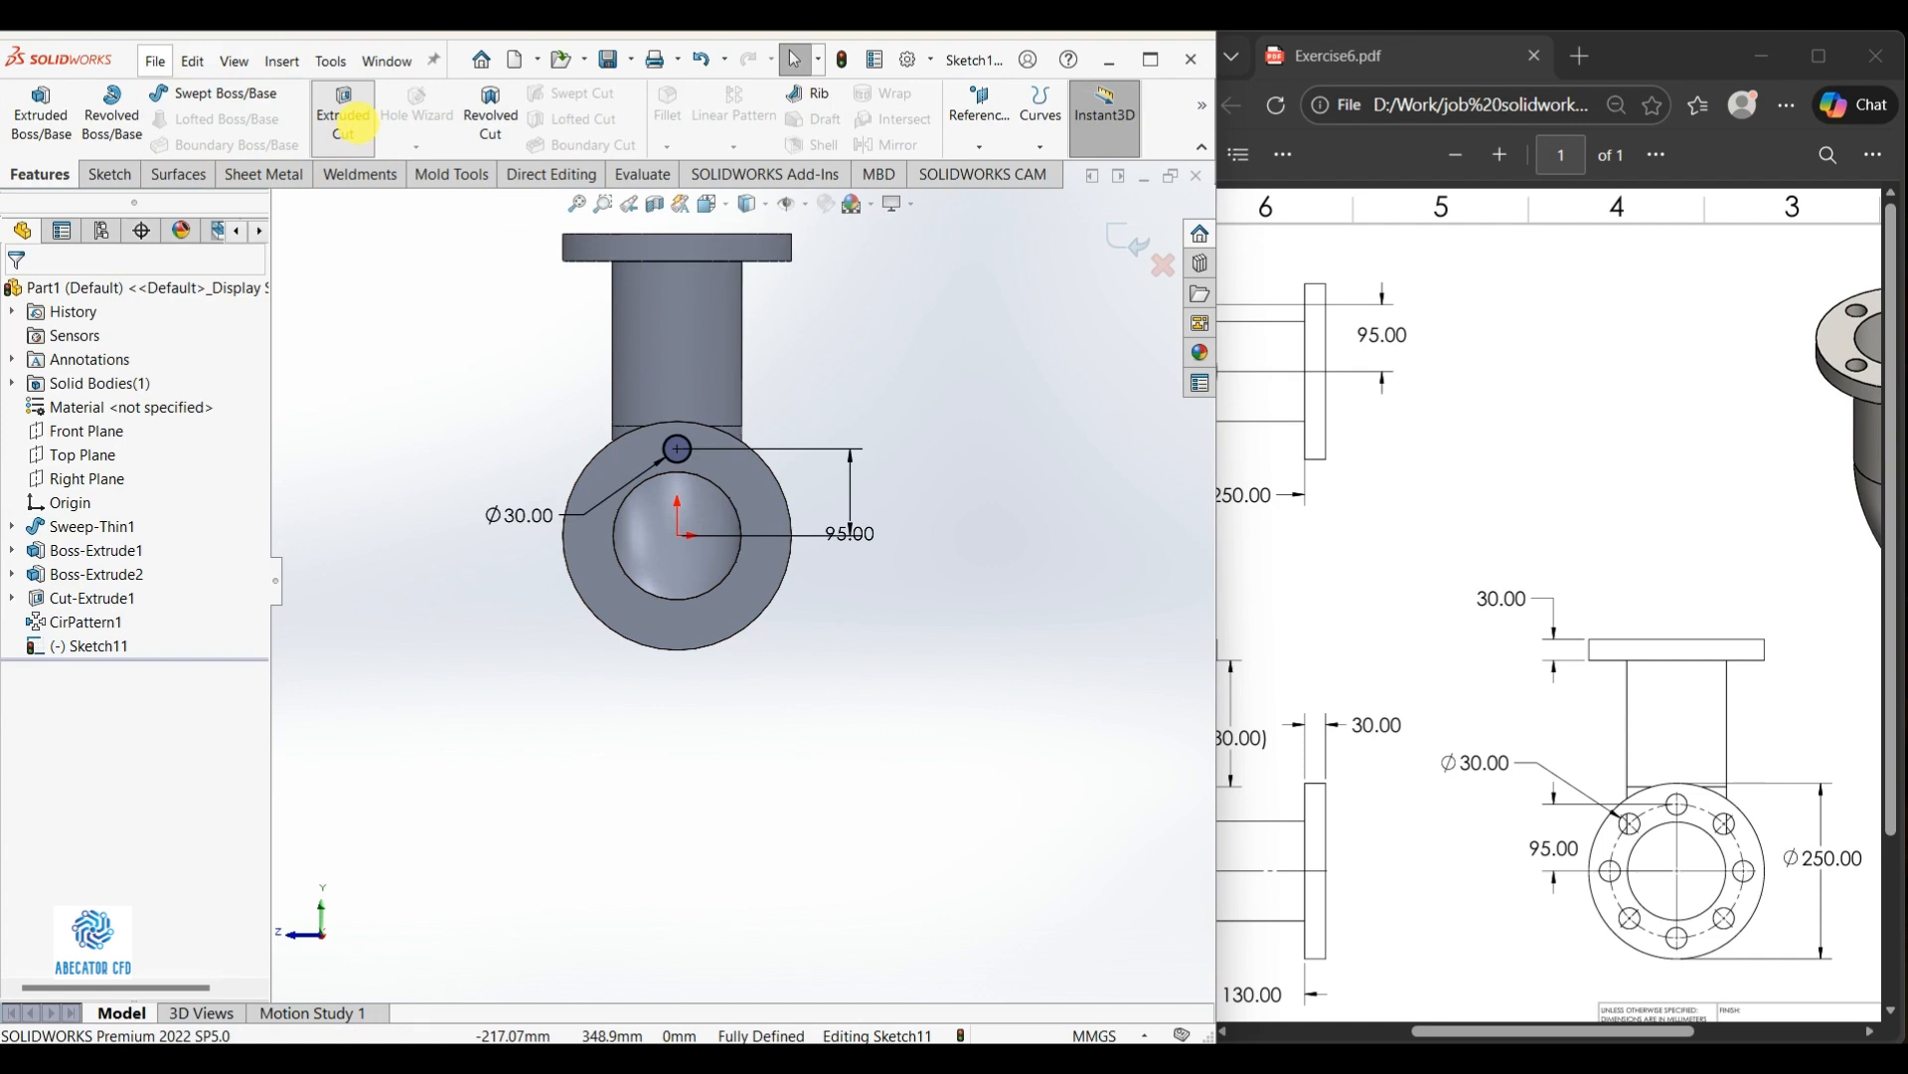
left_click(347, 123)
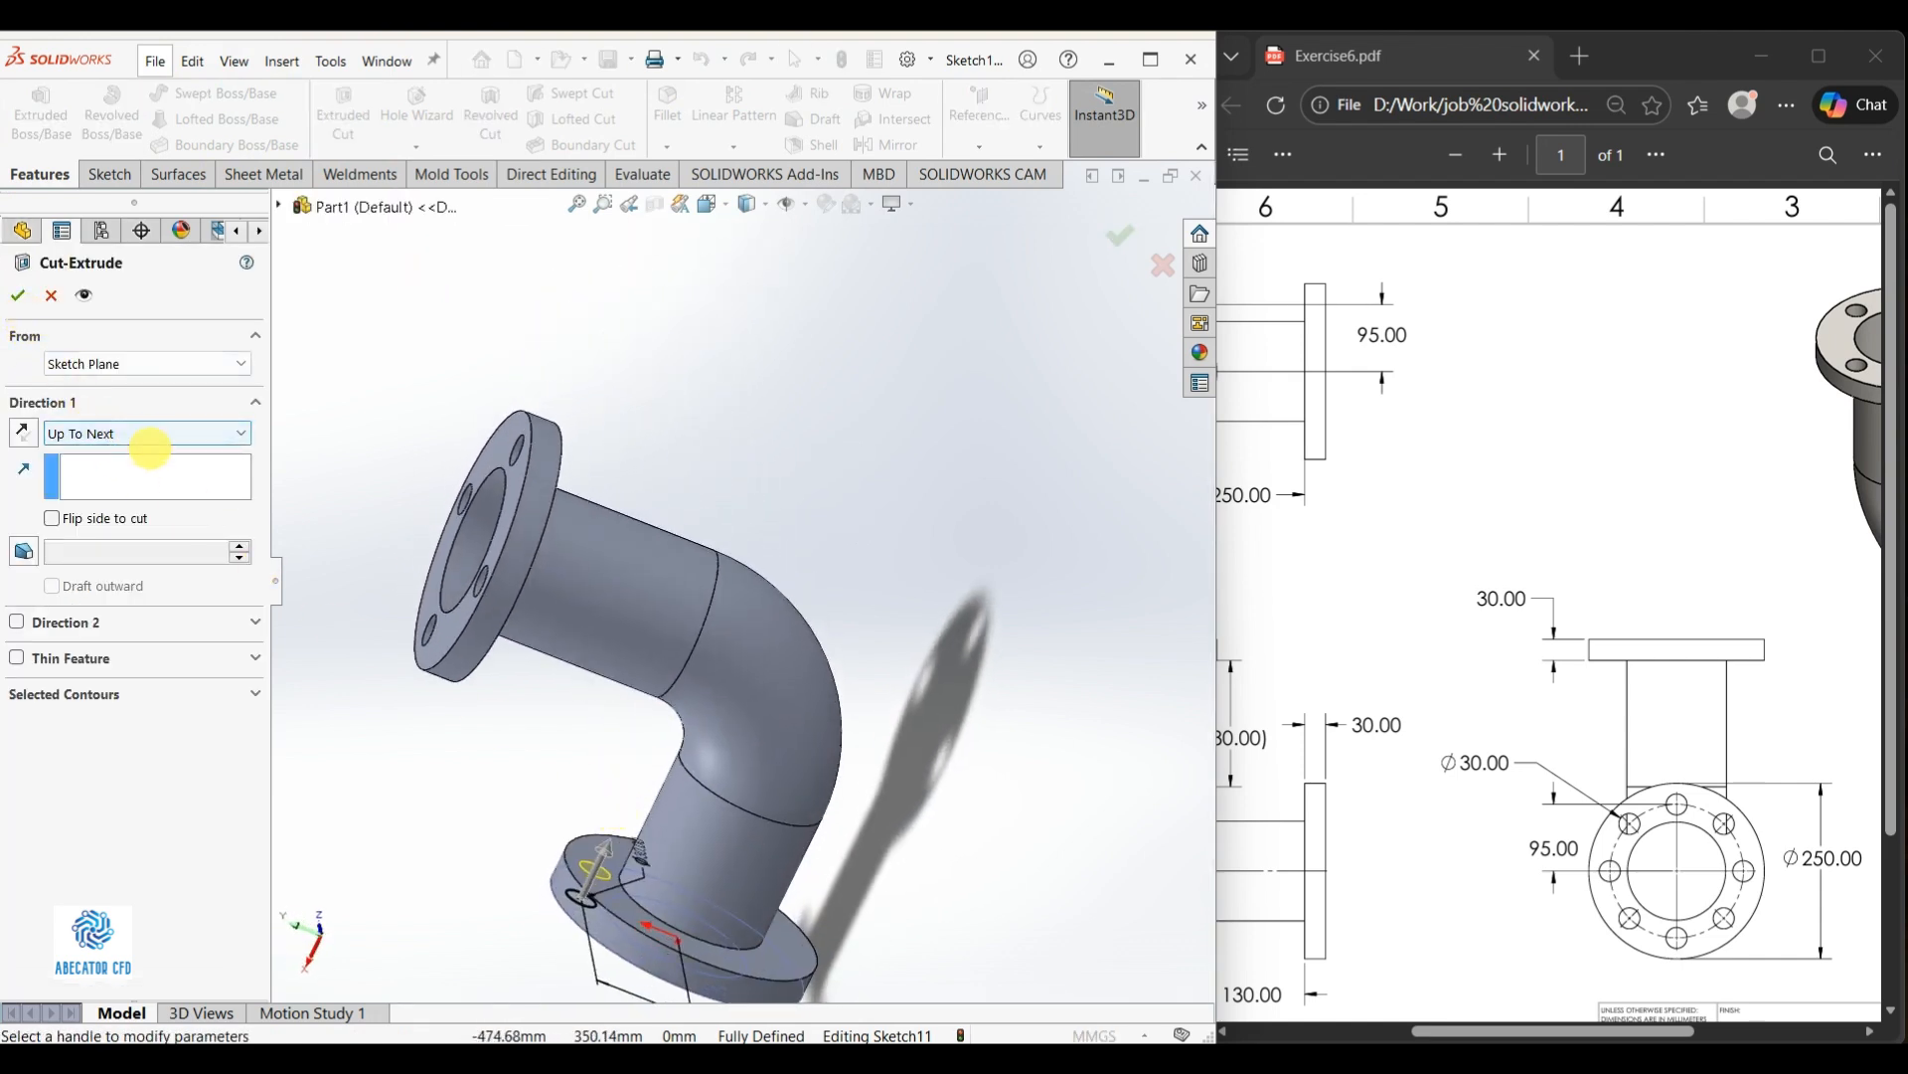
left_click(18, 296)
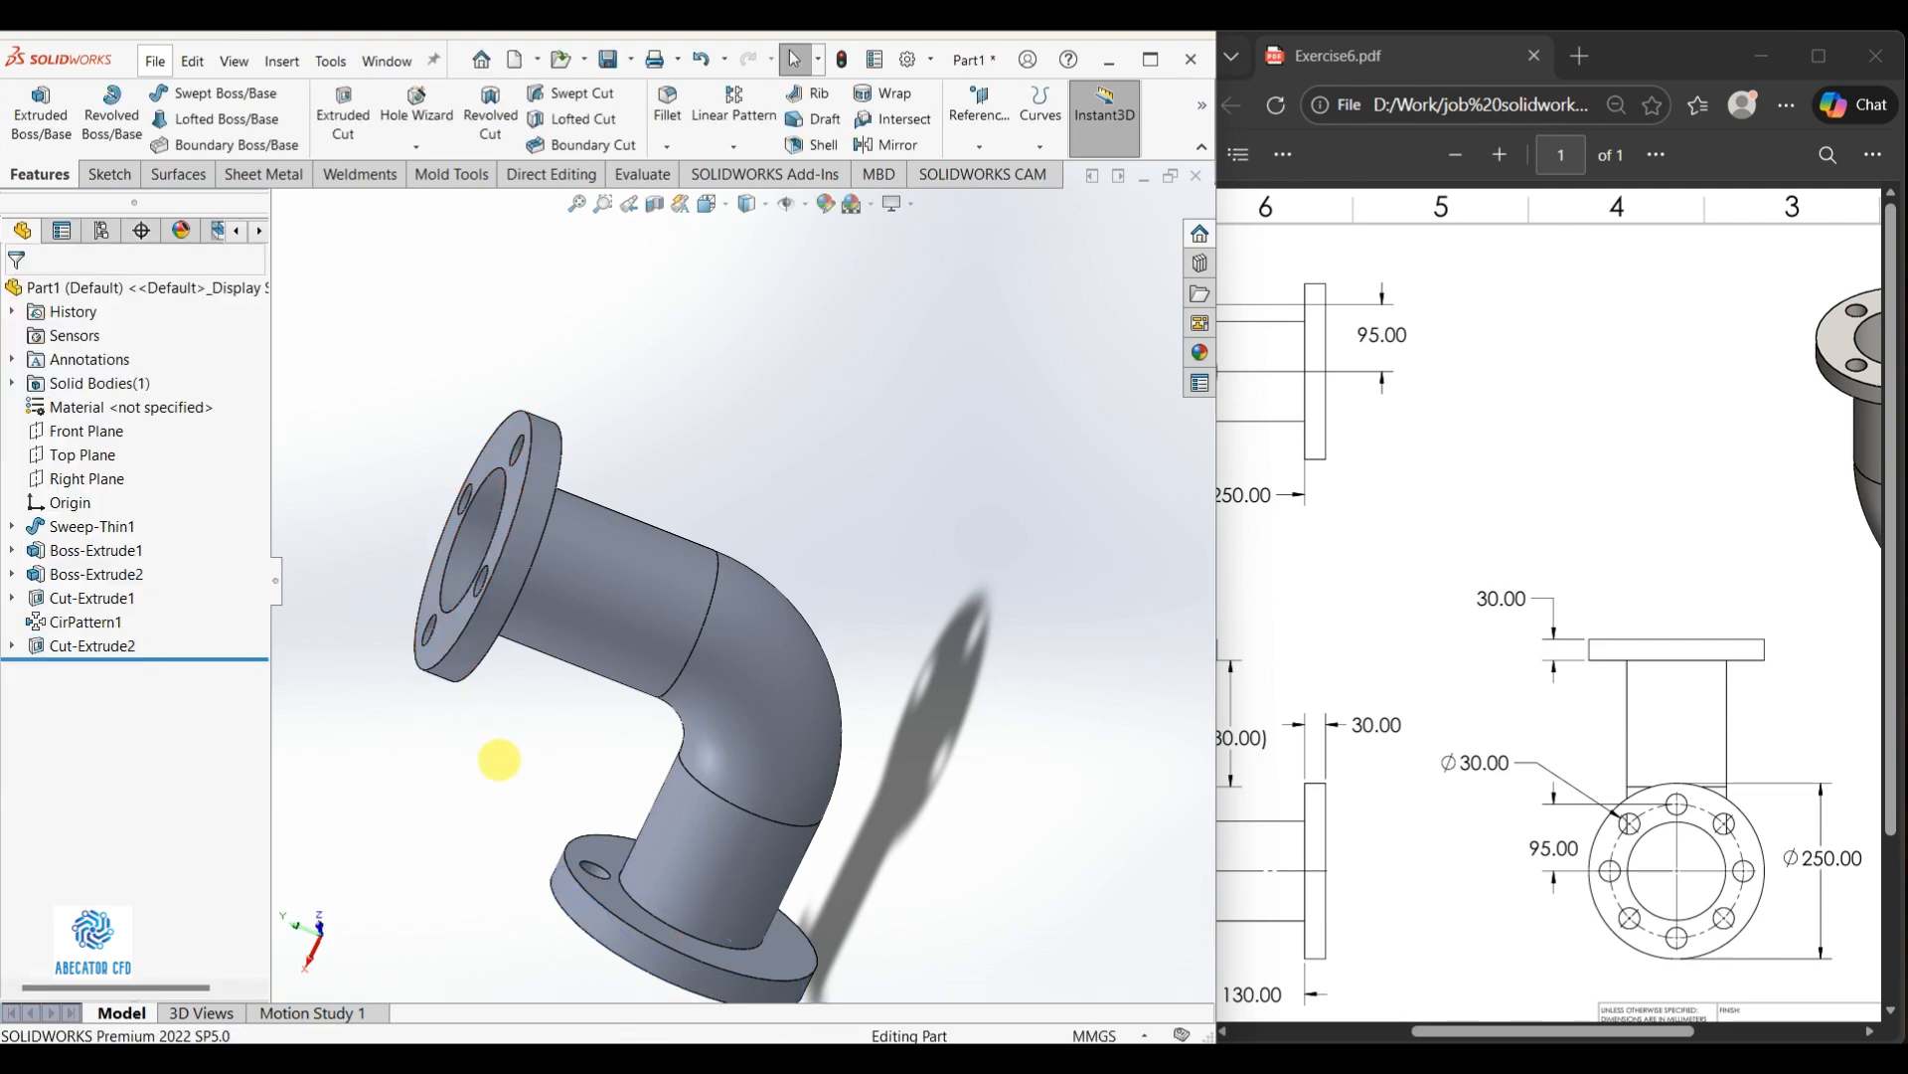
Circular-pattern the new bolt hole cut around the horizontal leg's flange edge with 8 equally spaced instances over 360 degrees
middle_click_drag(546, 794, 707, 613)
scroll(707, 613, "up", 3)
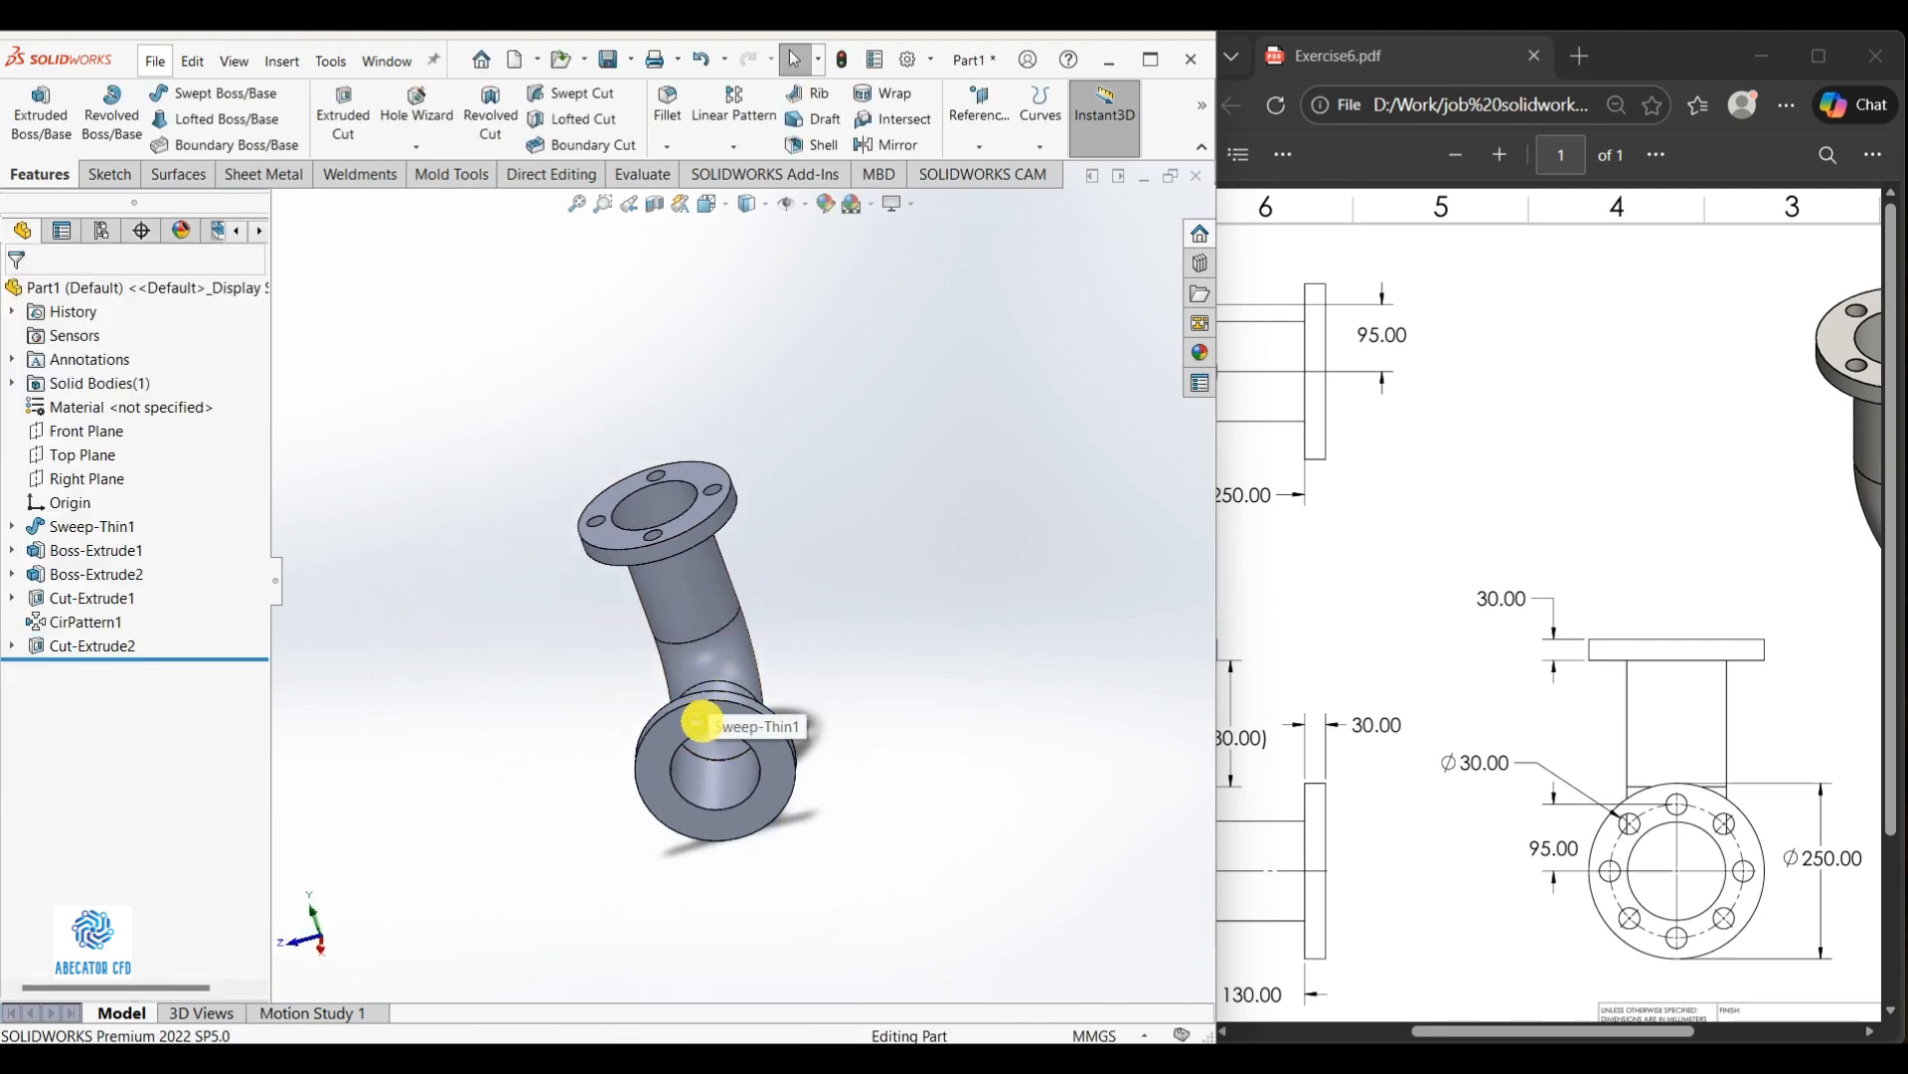
left_click(734, 146)
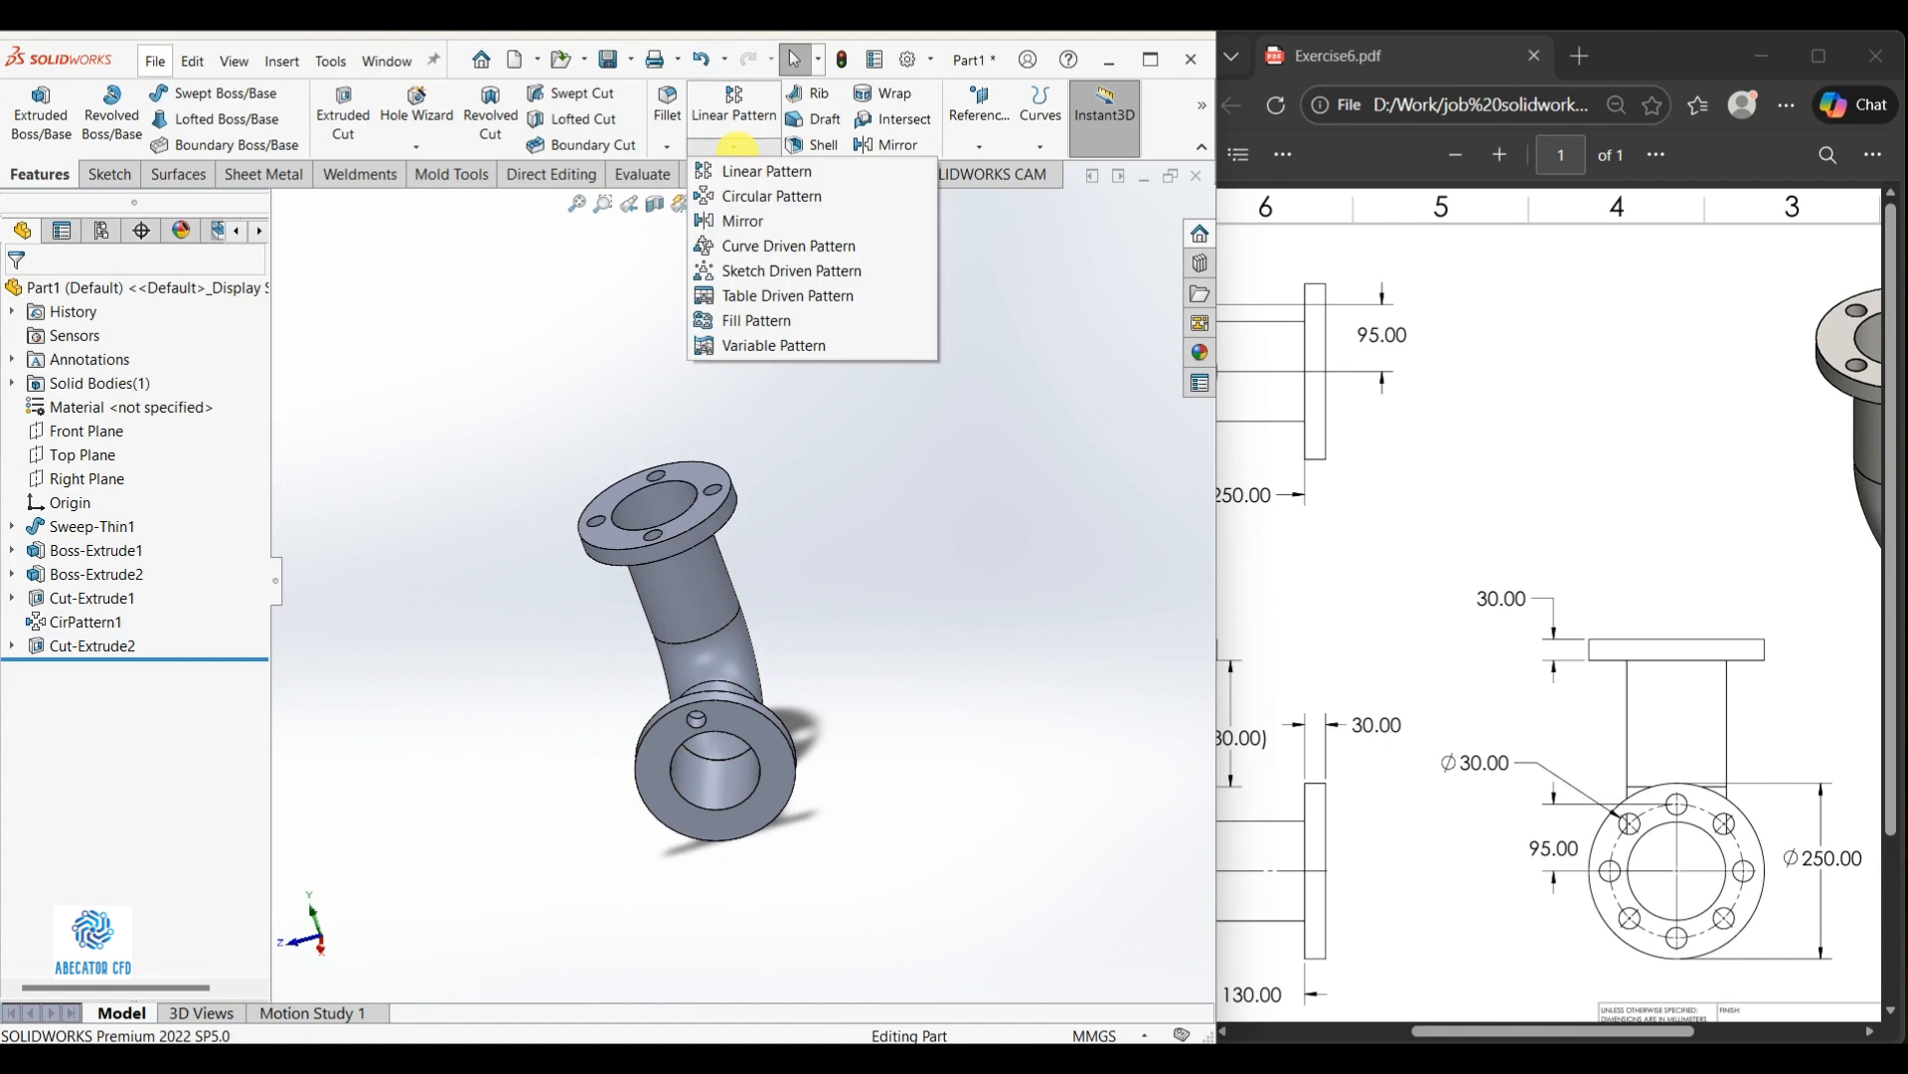
left_click(761, 192)
scroll(576, 725, "down", 3)
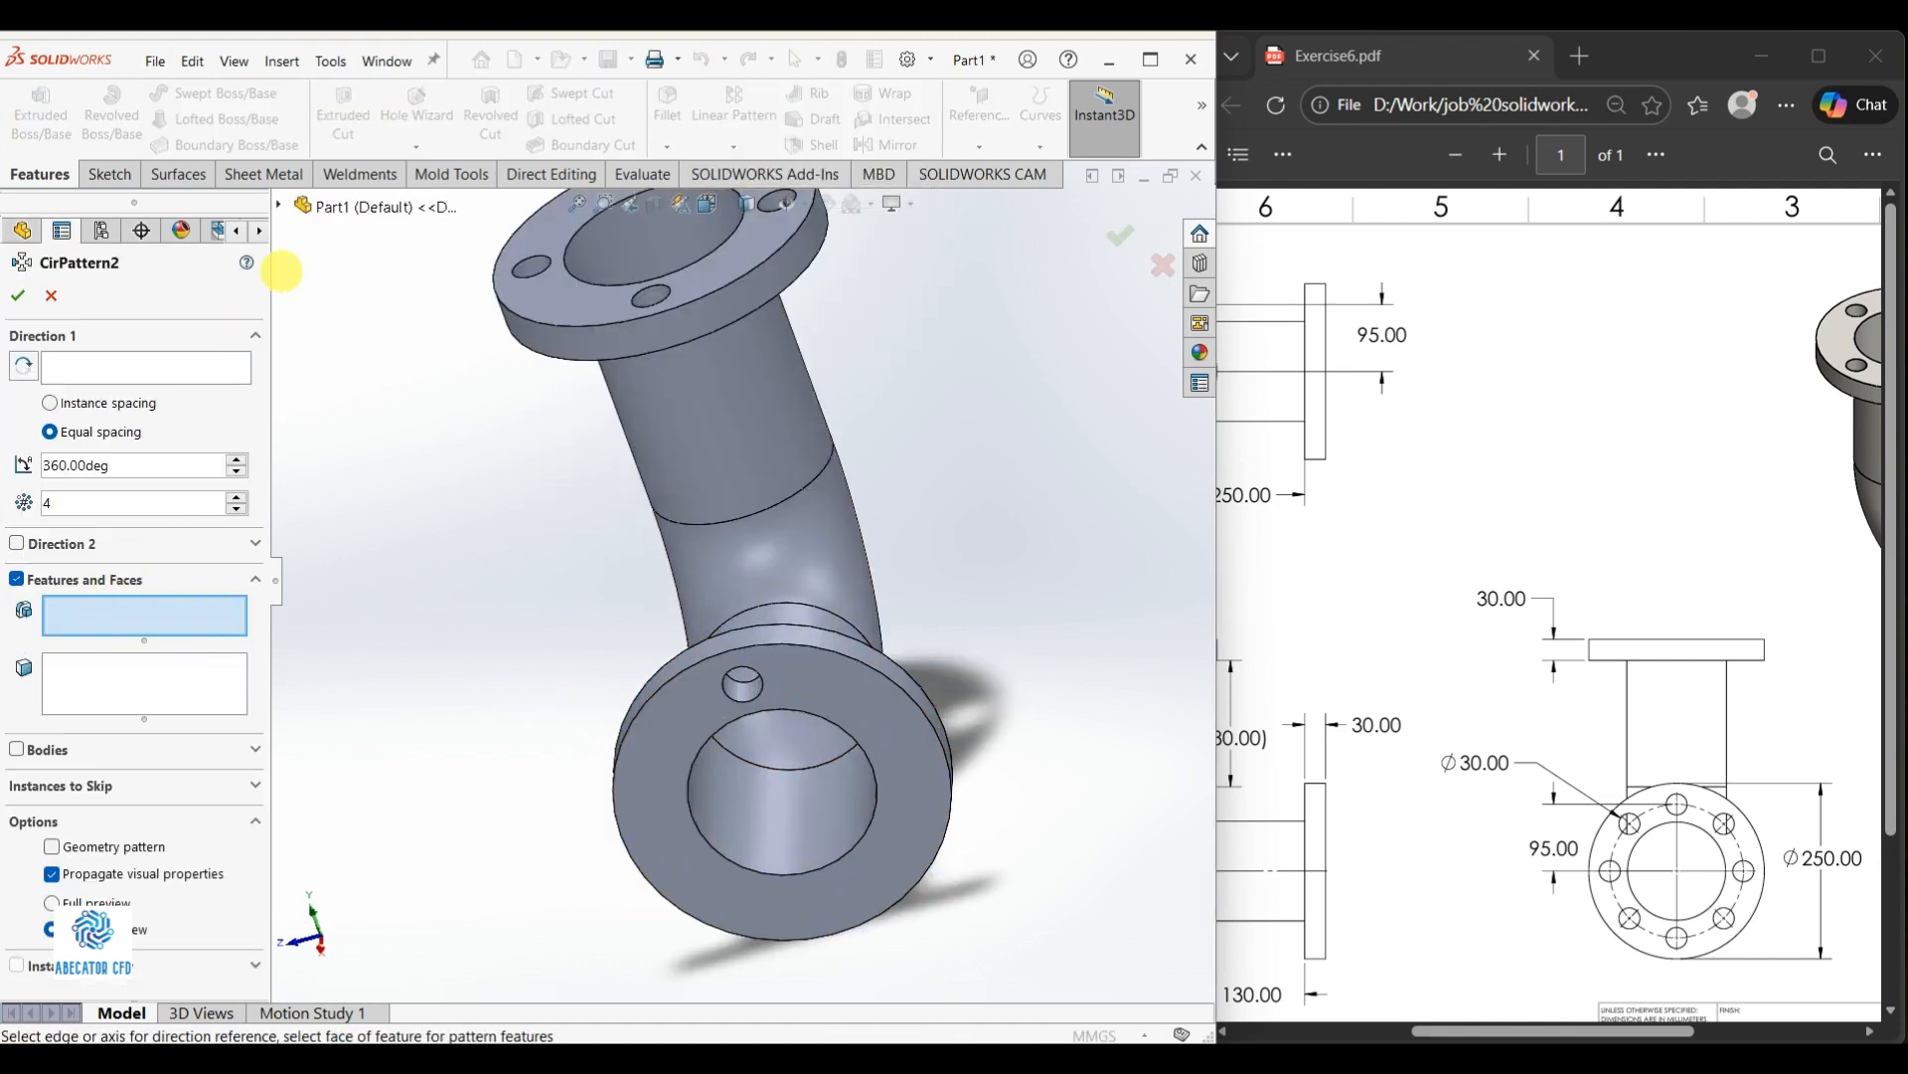
left_click(280, 206)
left_click(367, 566)
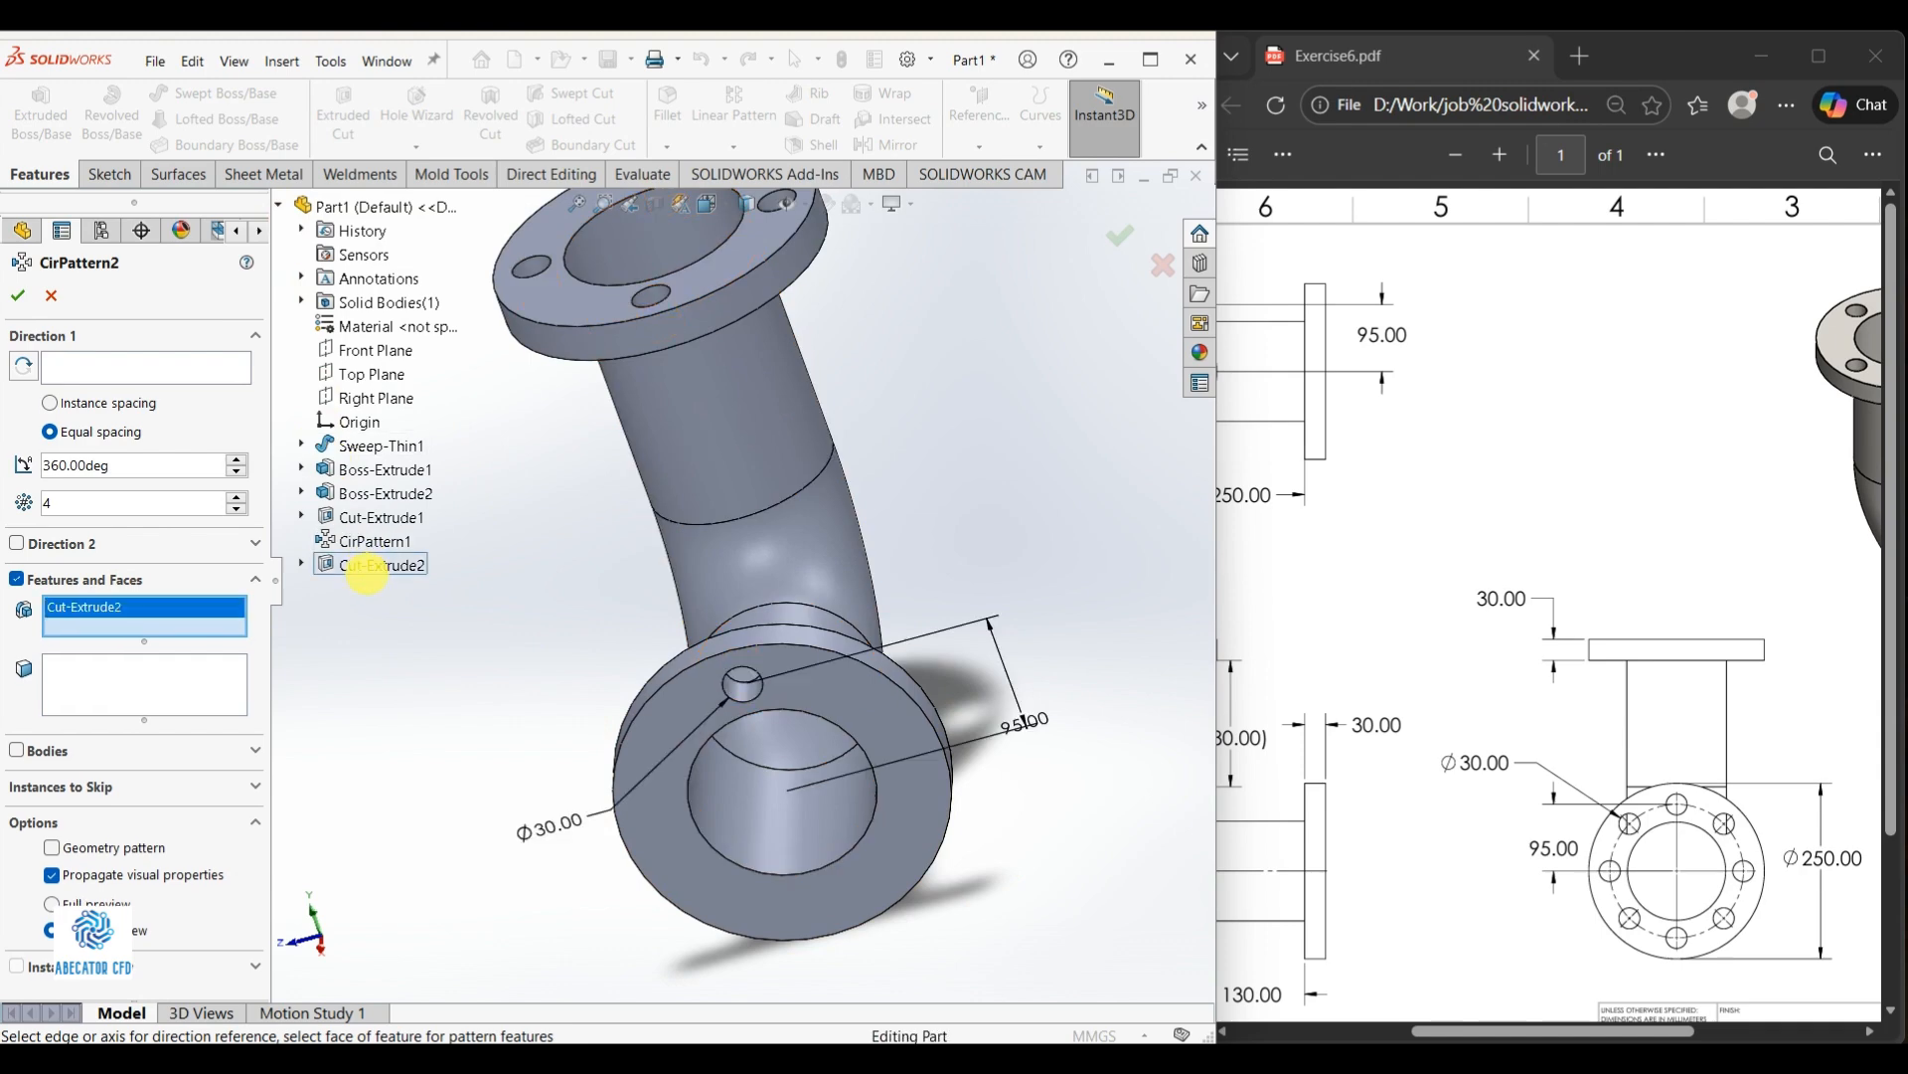
left_click(135, 365)
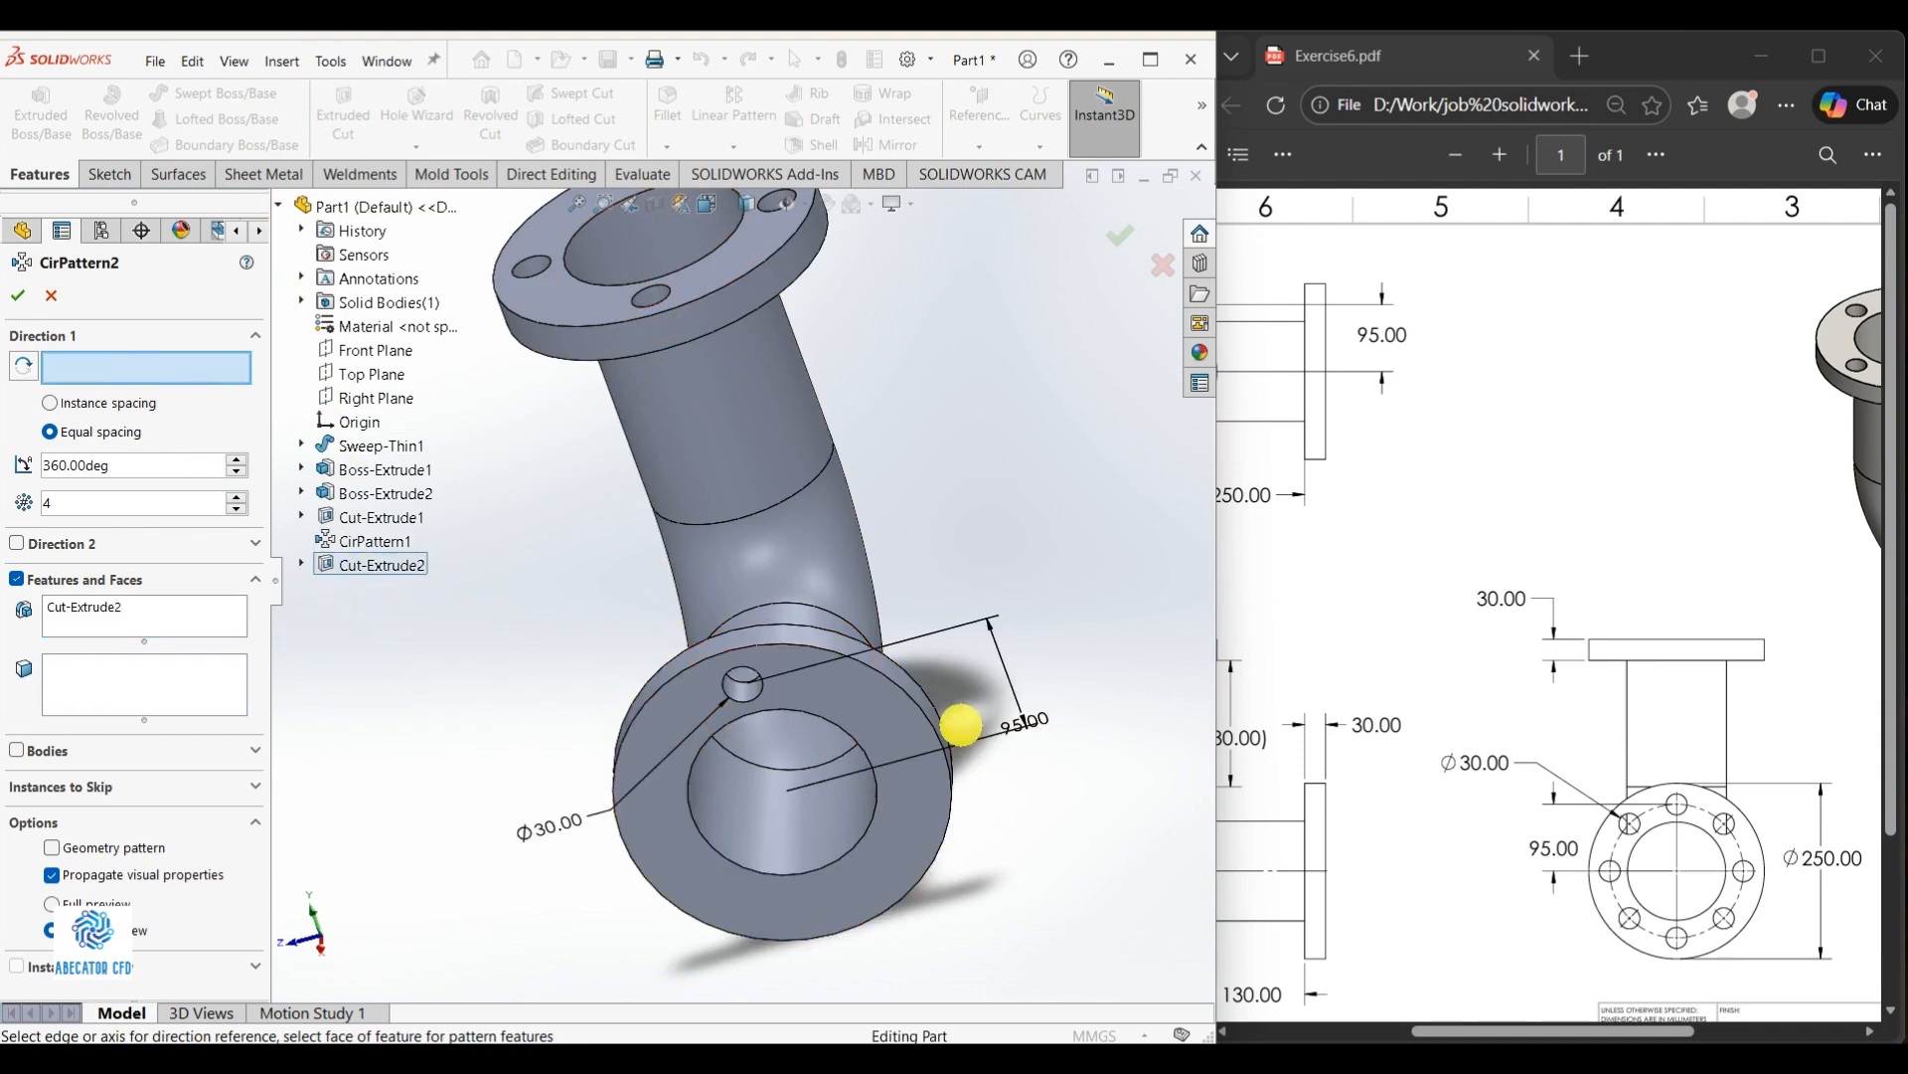
left_click(924, 711)
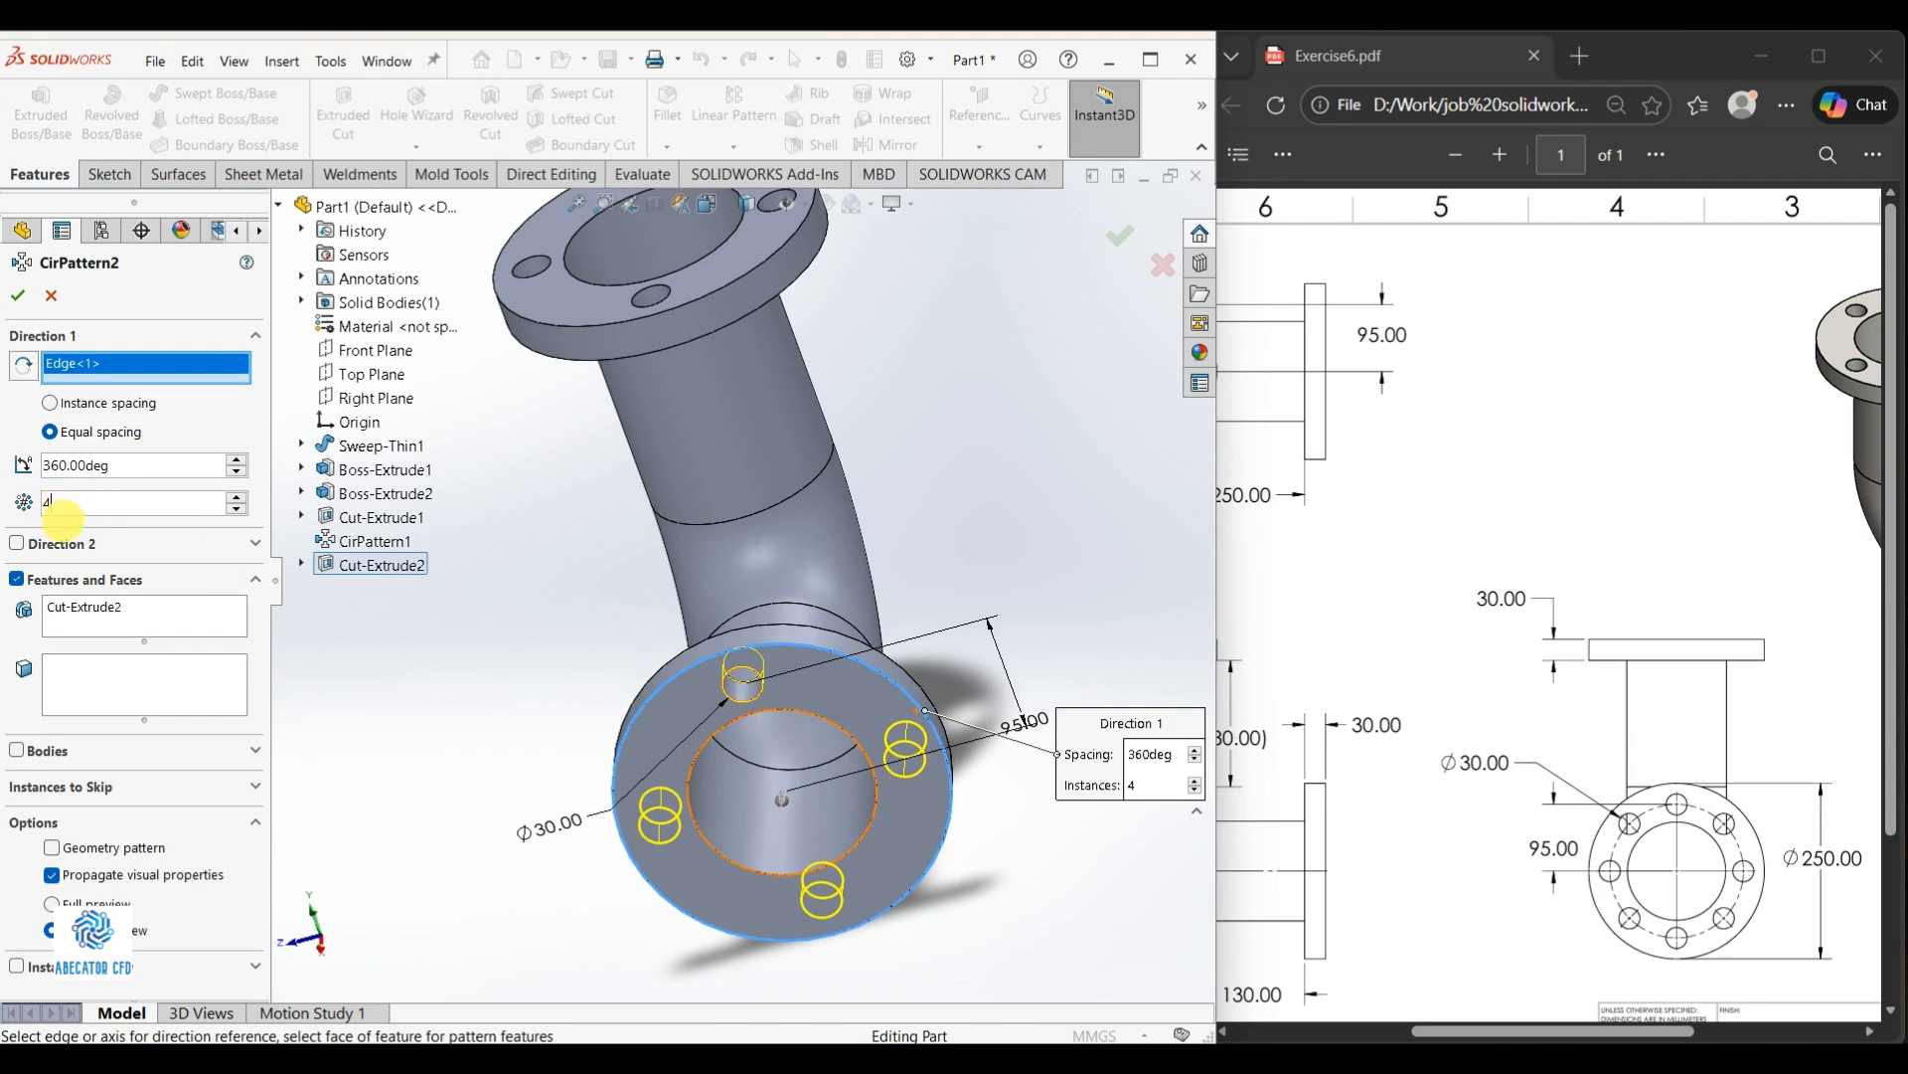
key("BackSpace")
type("8")
left_click(16, 296)
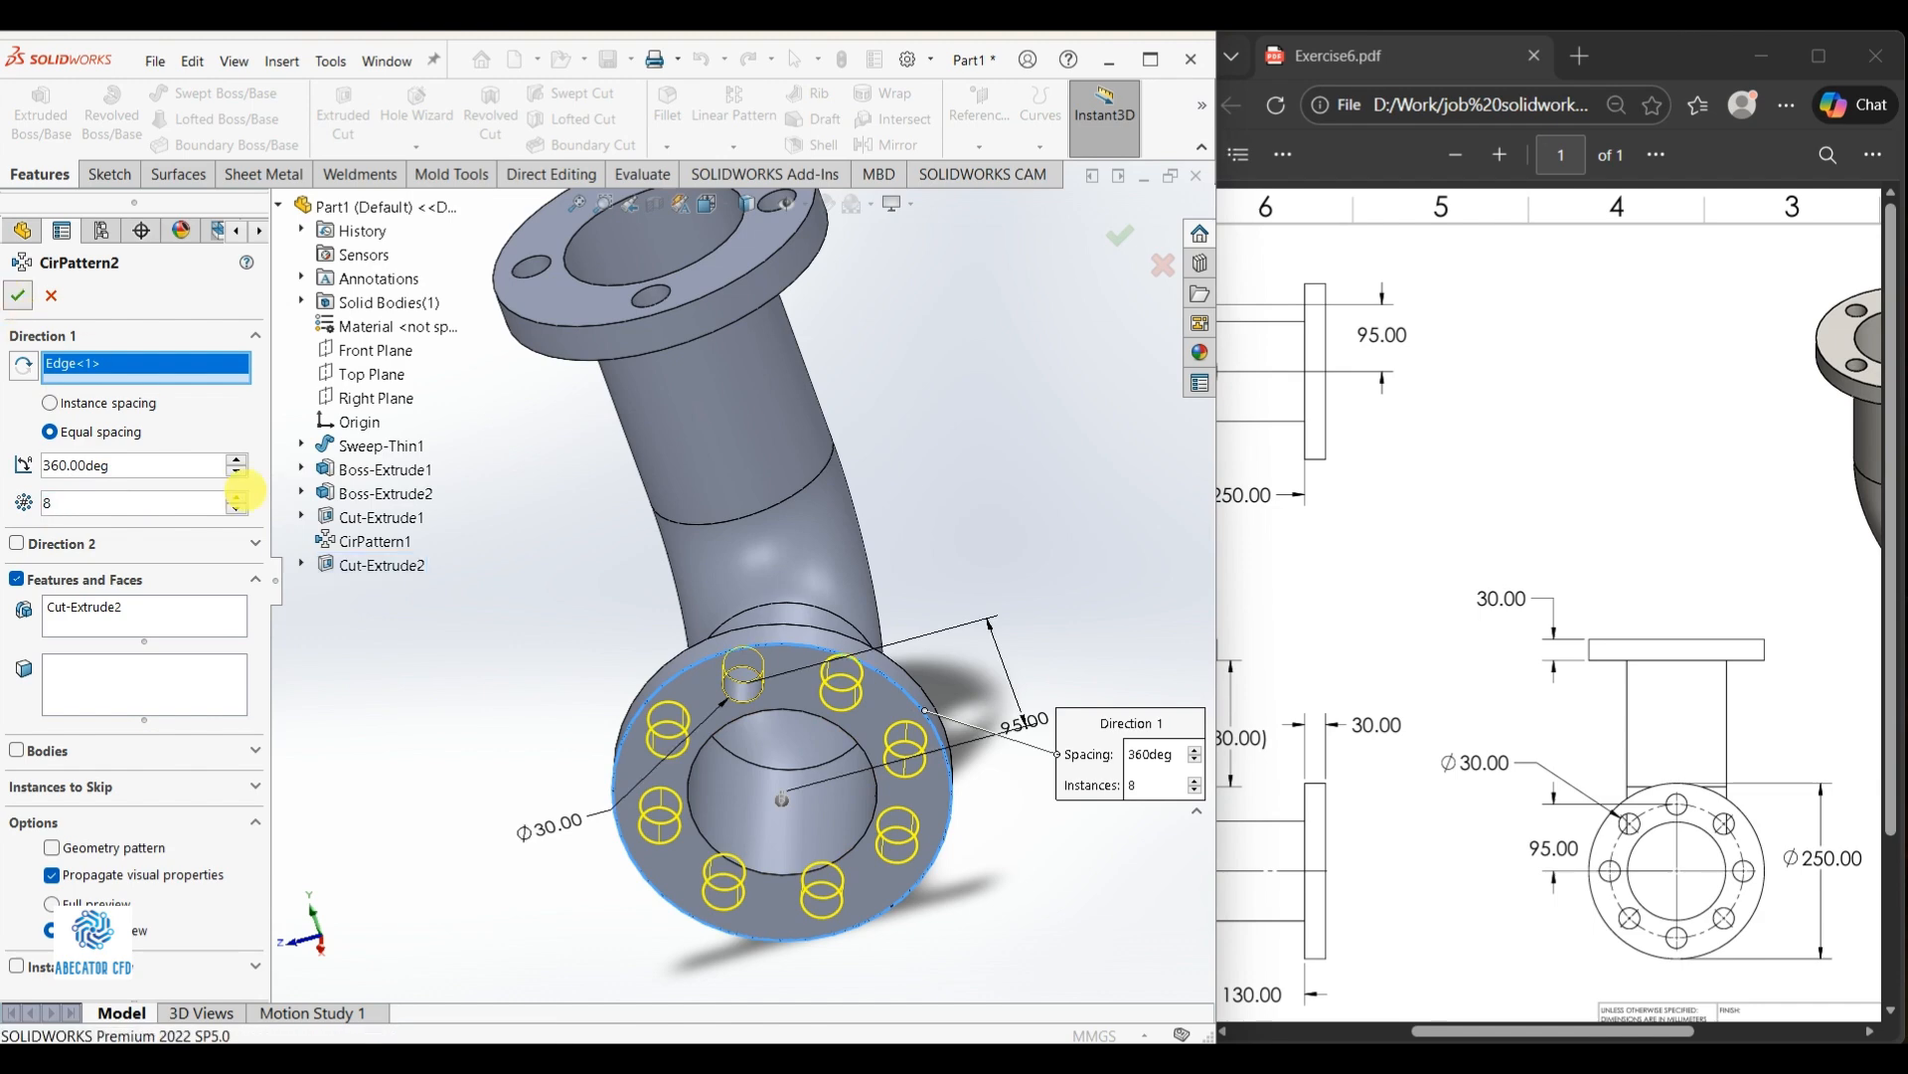
Maximize the modelling window and turn the elbow to show both drilled flanges
middle_click_drag(618, 639, 831, 626)
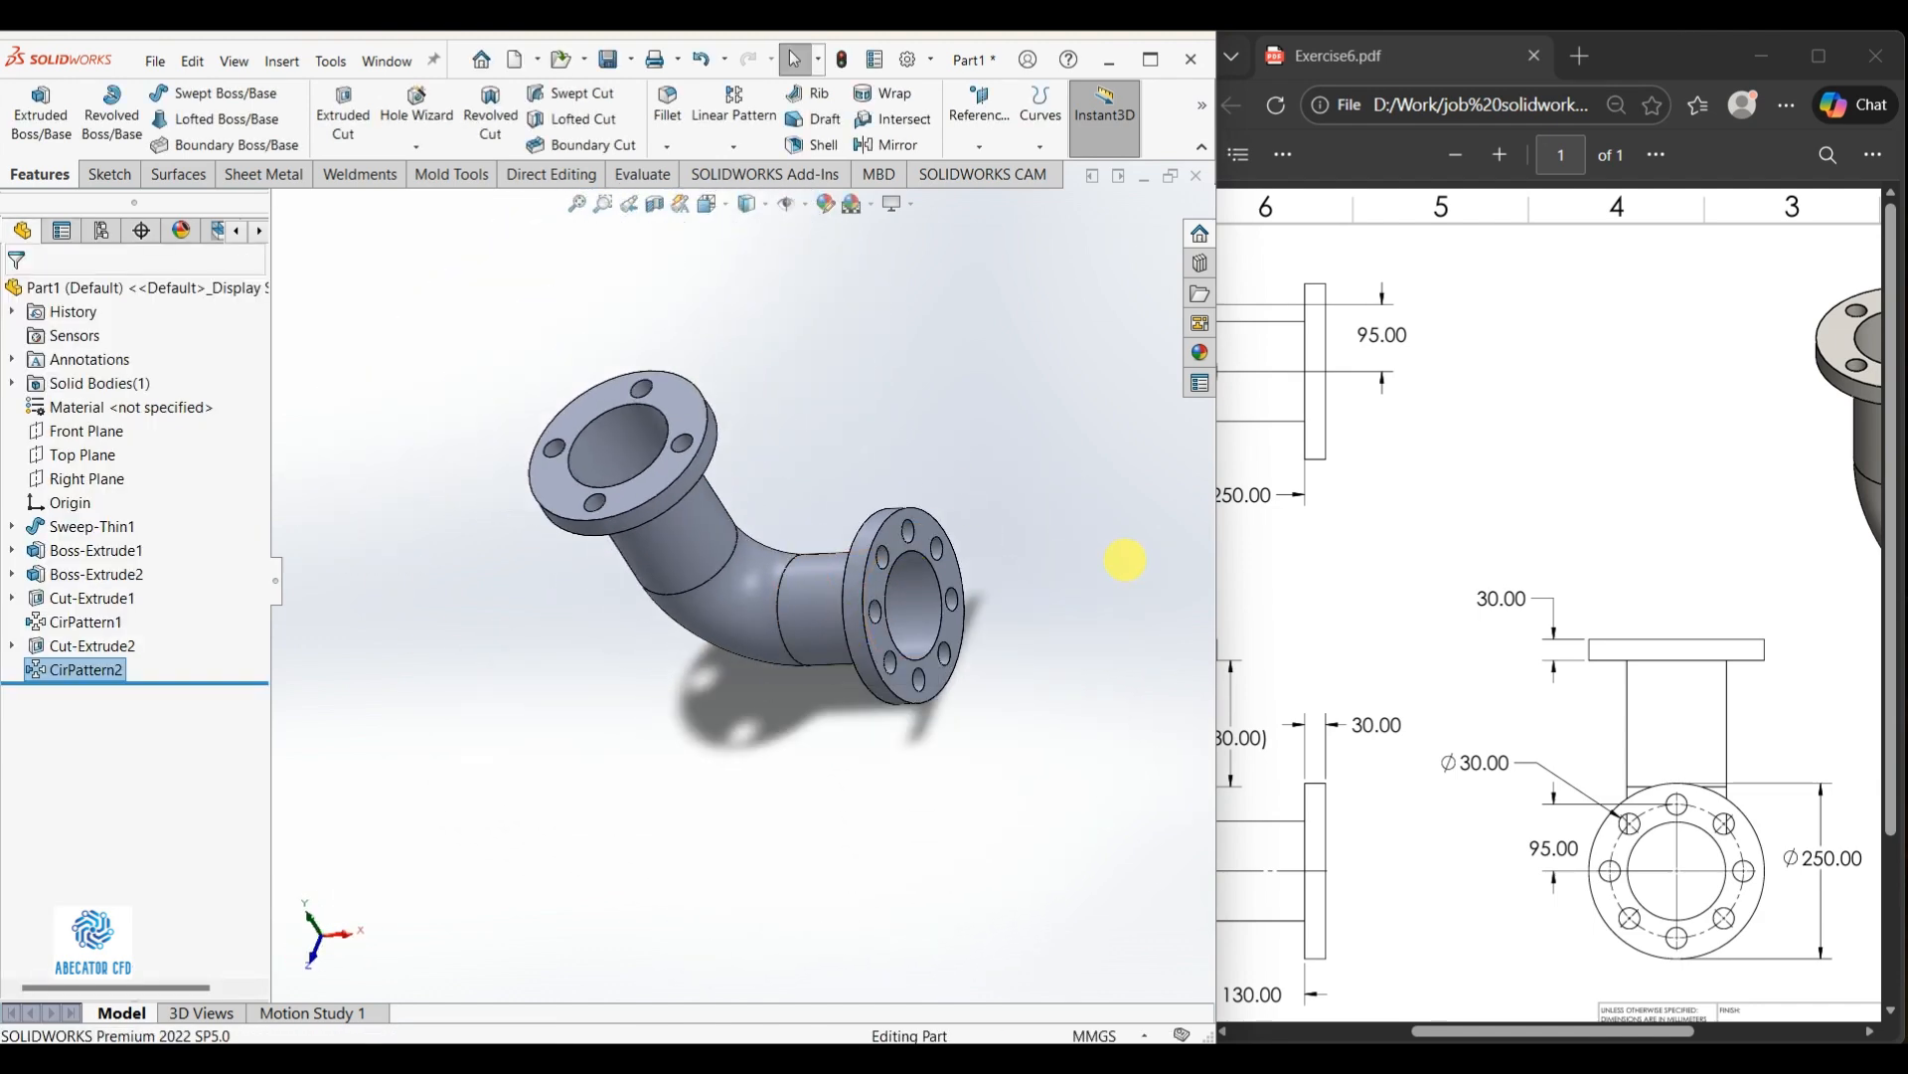
scroll(1512, 669, "down", 3)
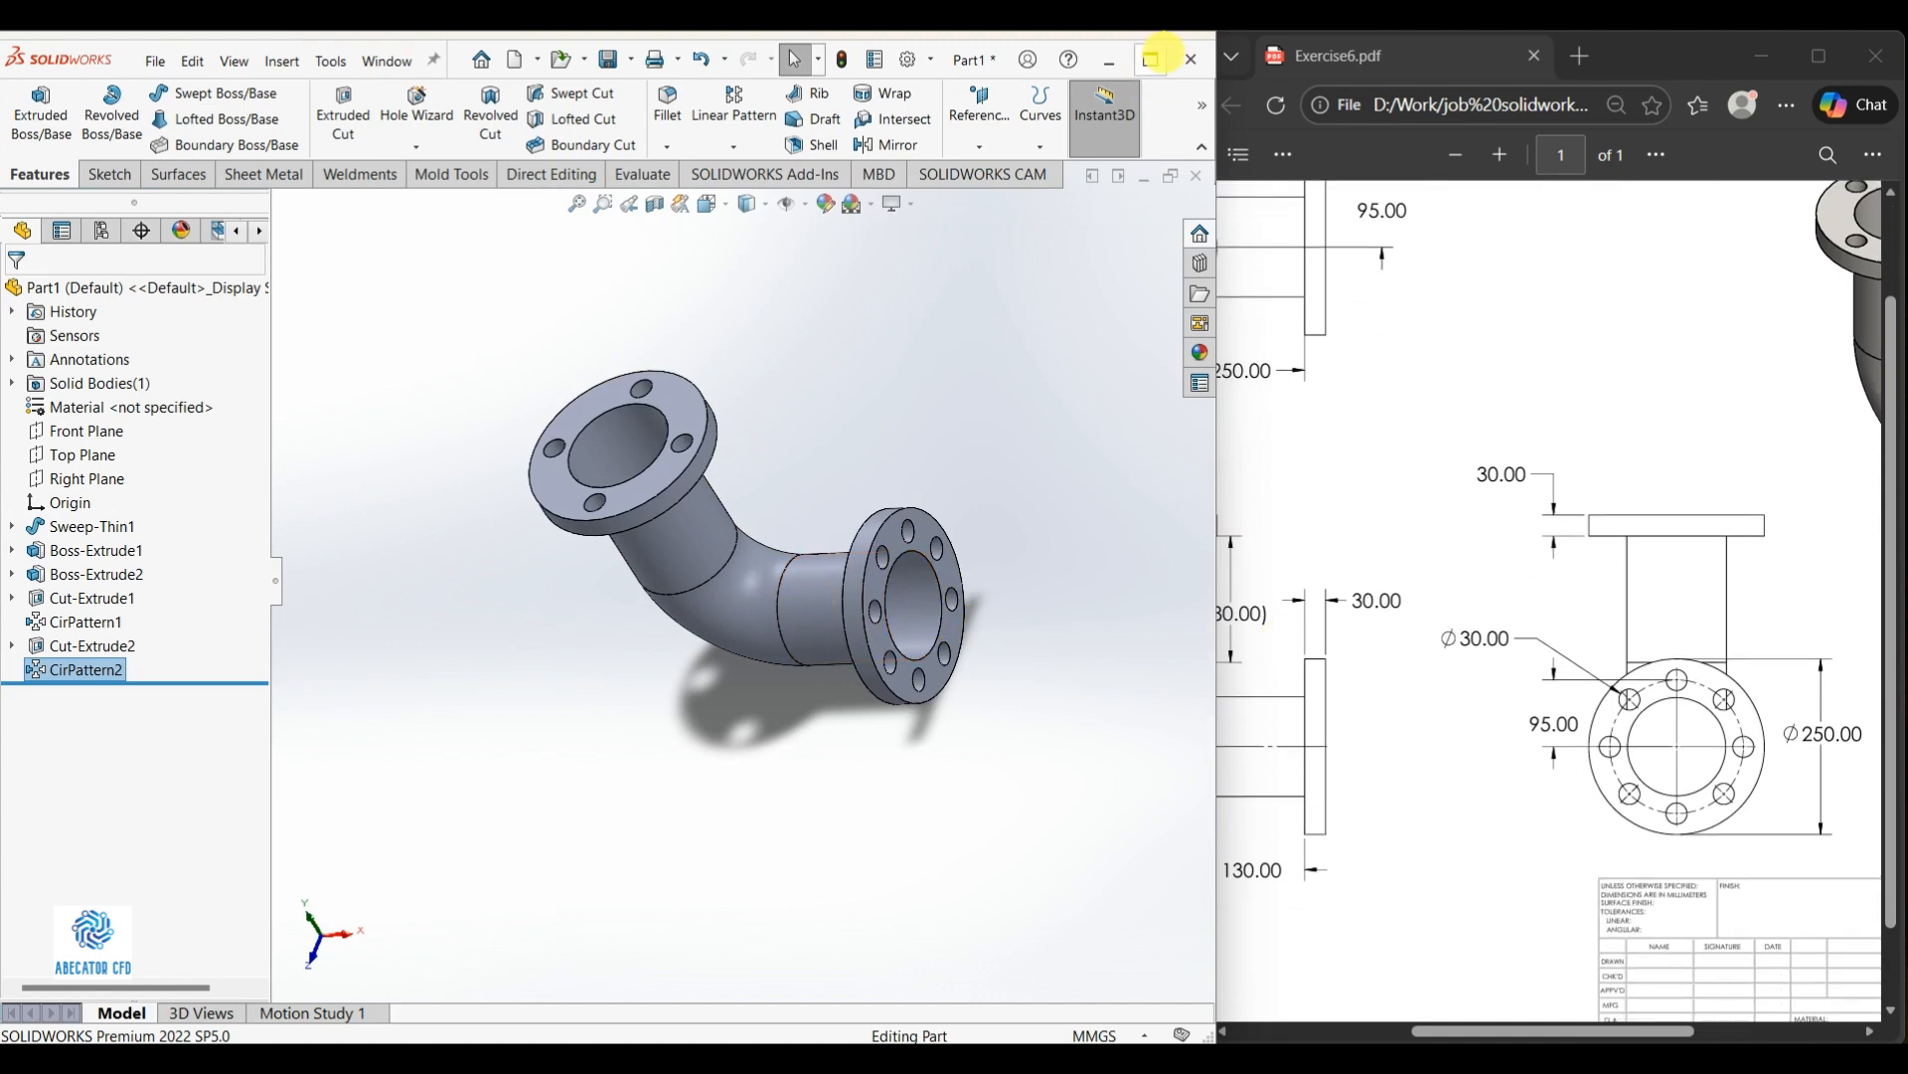
left_click(1151, 58)
middle_click_drag(1319, 537, 1351, 728)
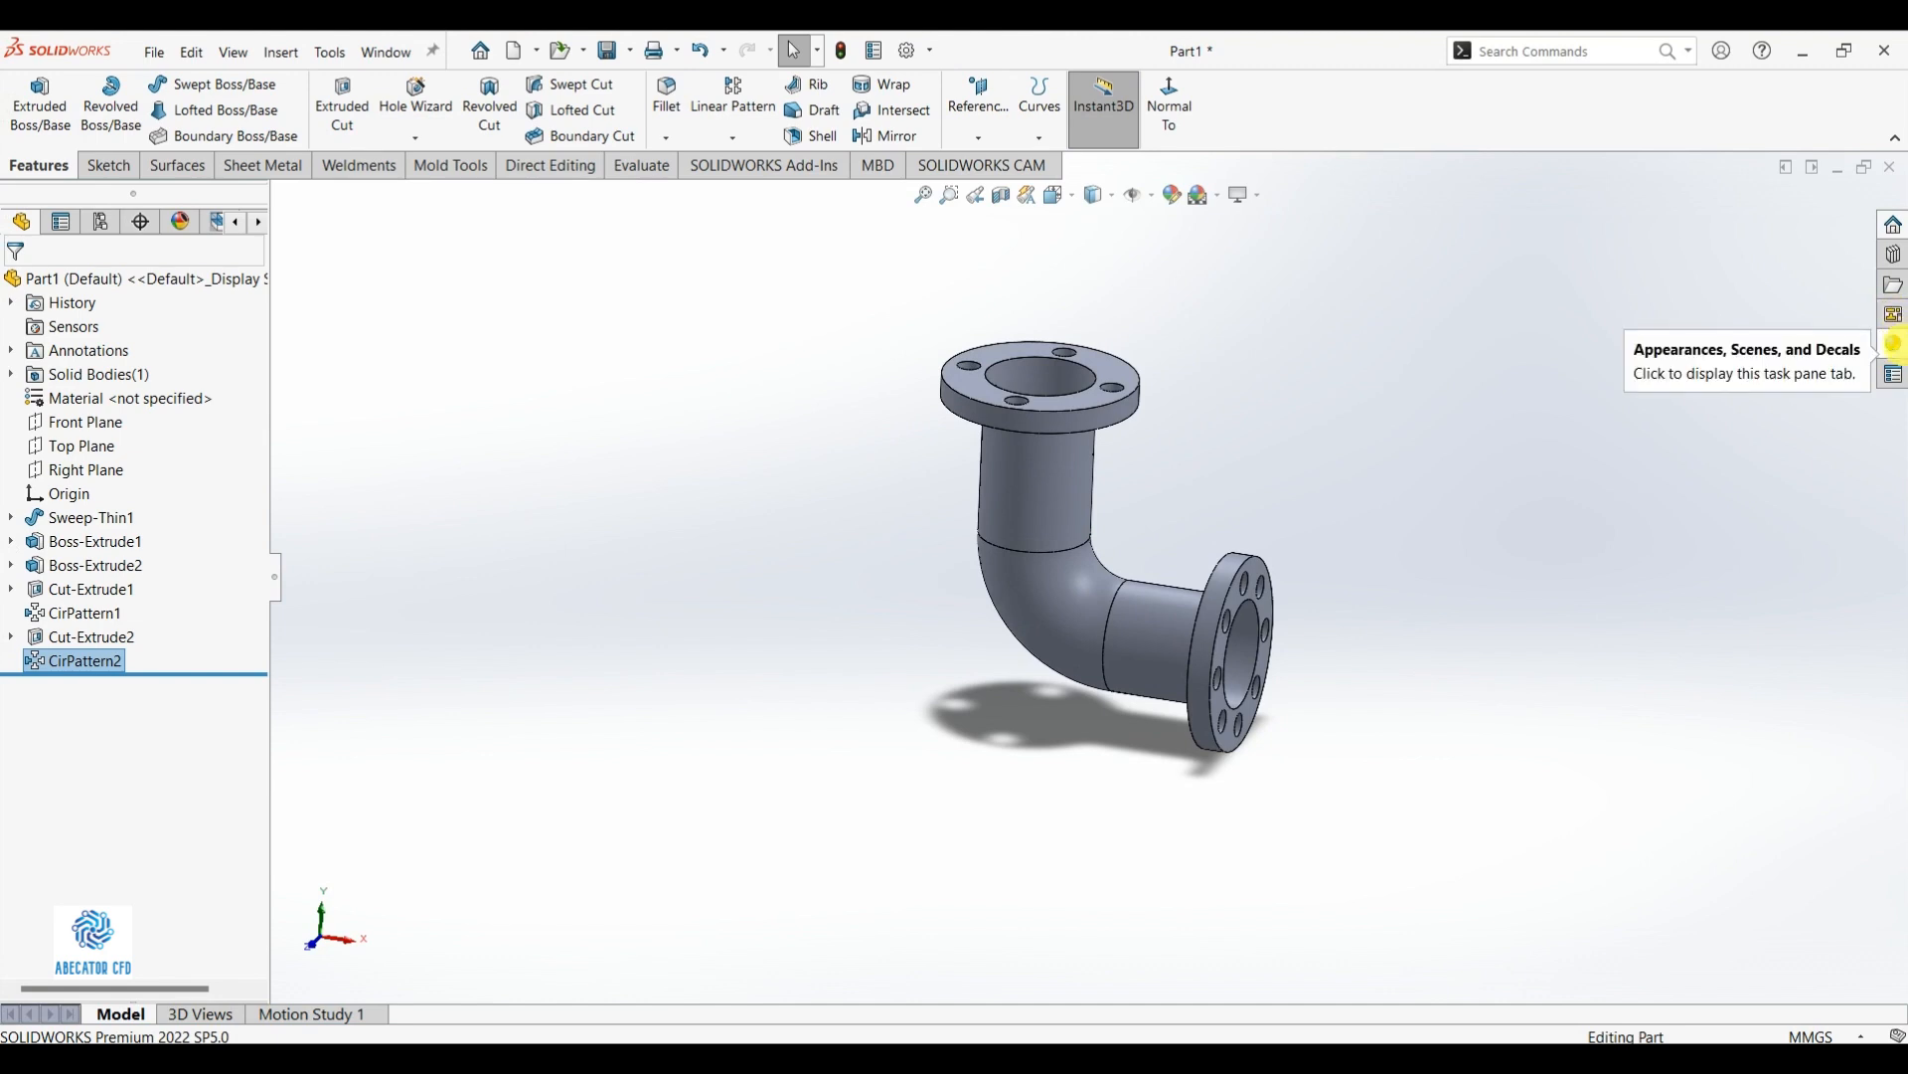
Apply the carbon steel appearance from the Metal > Steel library to the elbow
left_click(1894, 343)
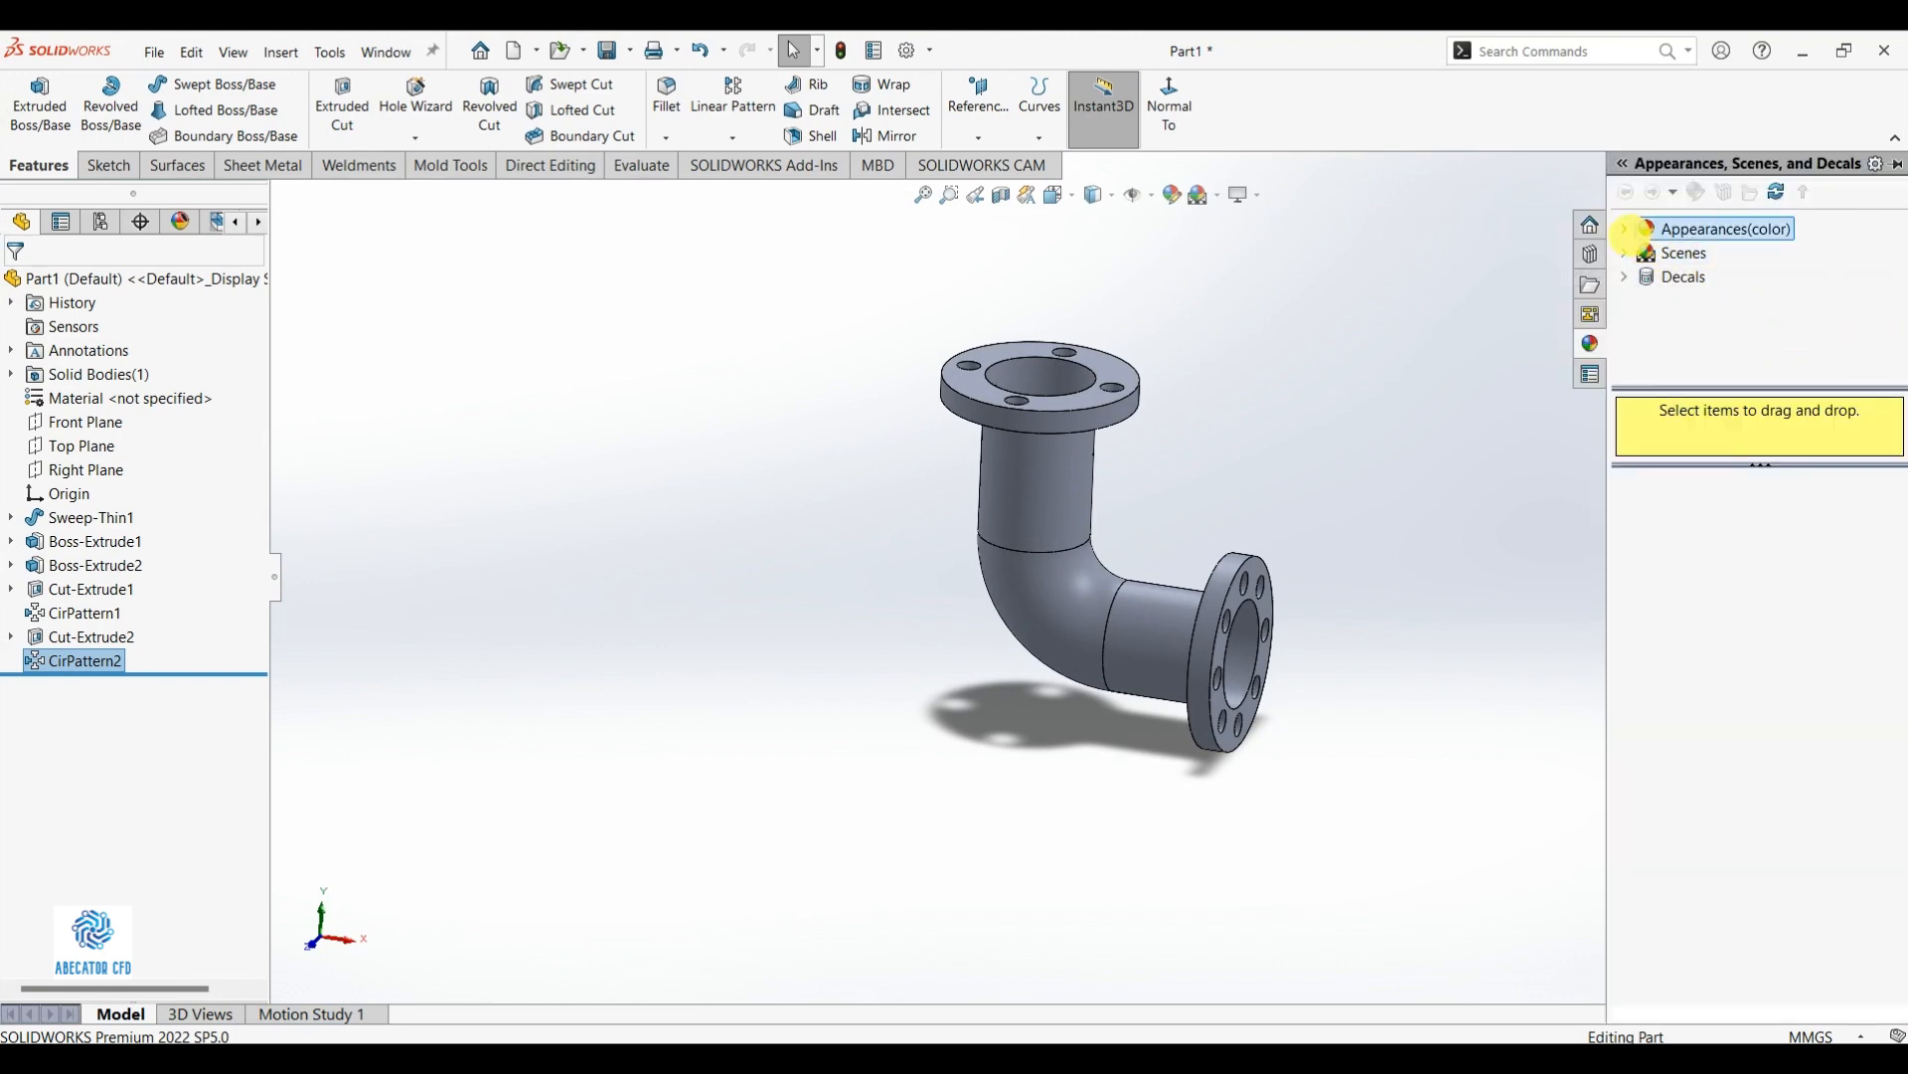
left_click(1623, 228)
left_click(1647, 277)
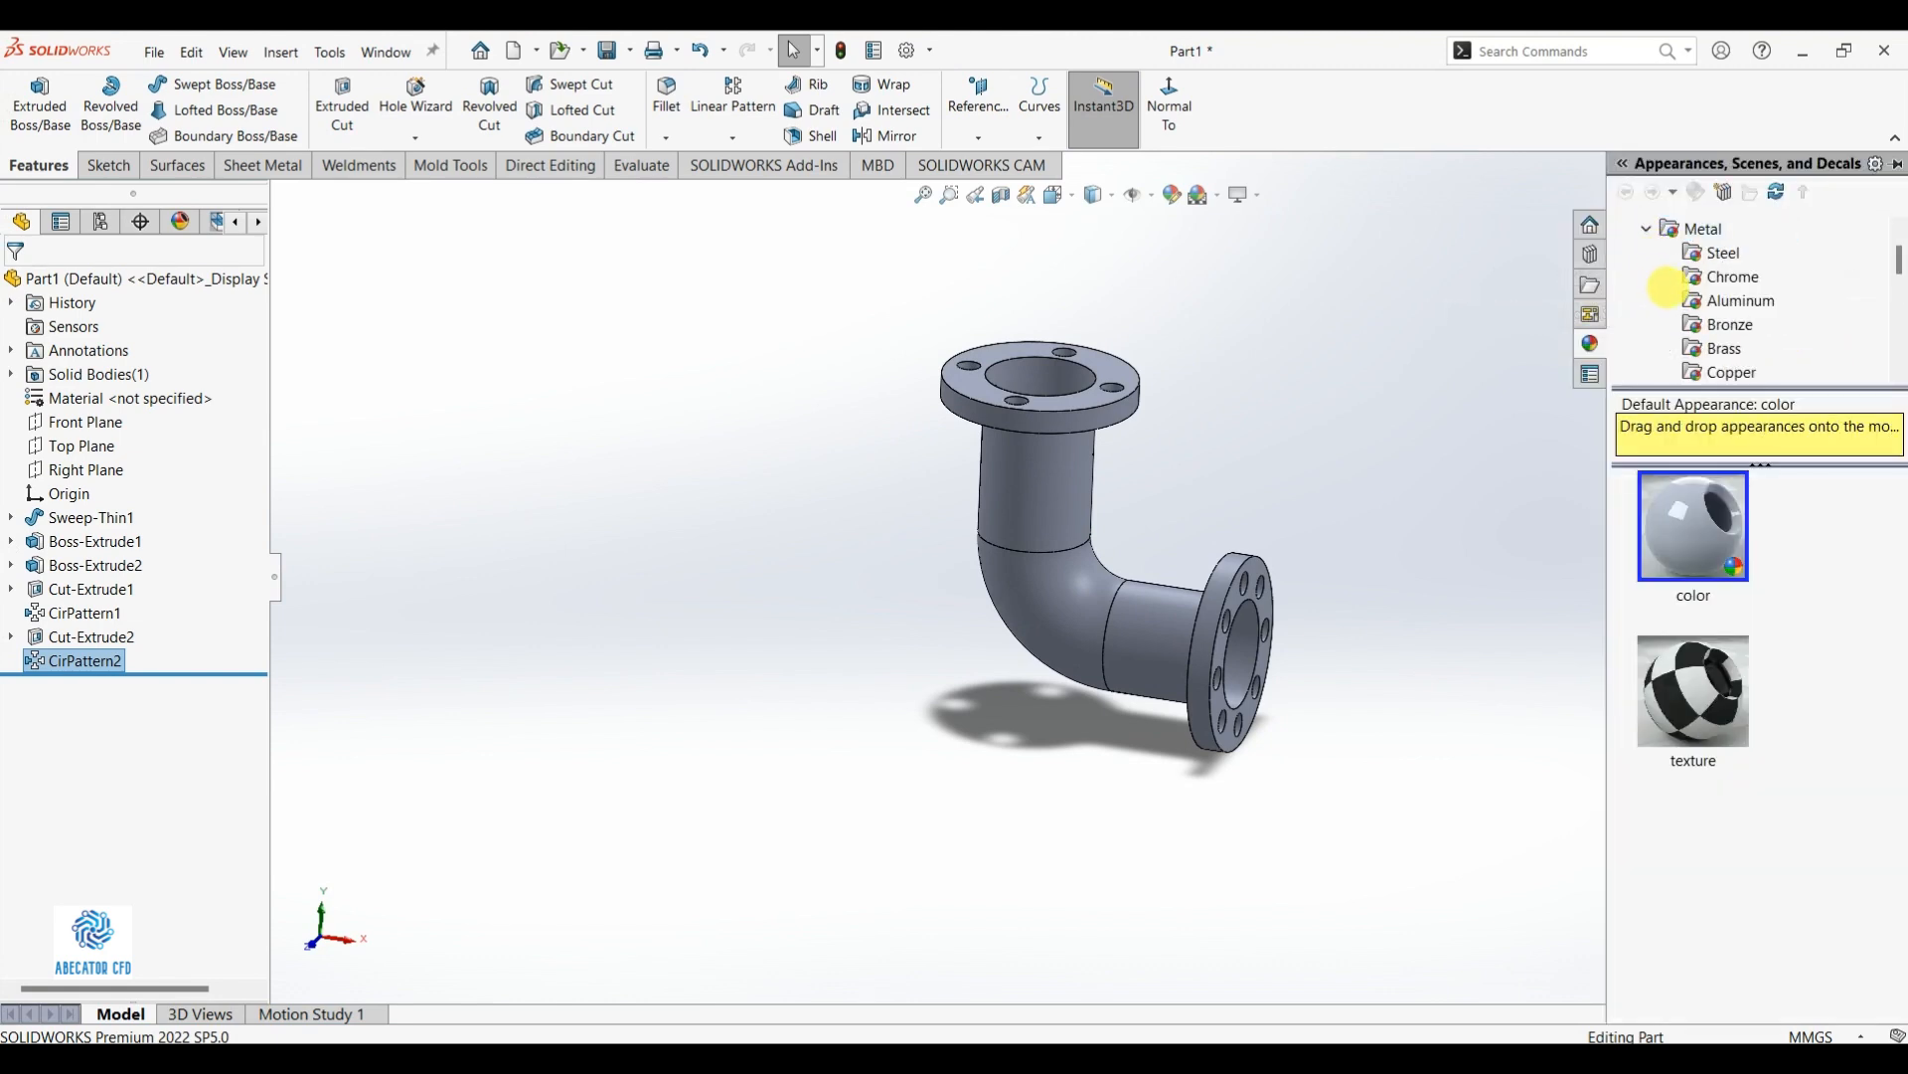
left_click(1712, 253)
scroll(1725, 617, "down", 3)
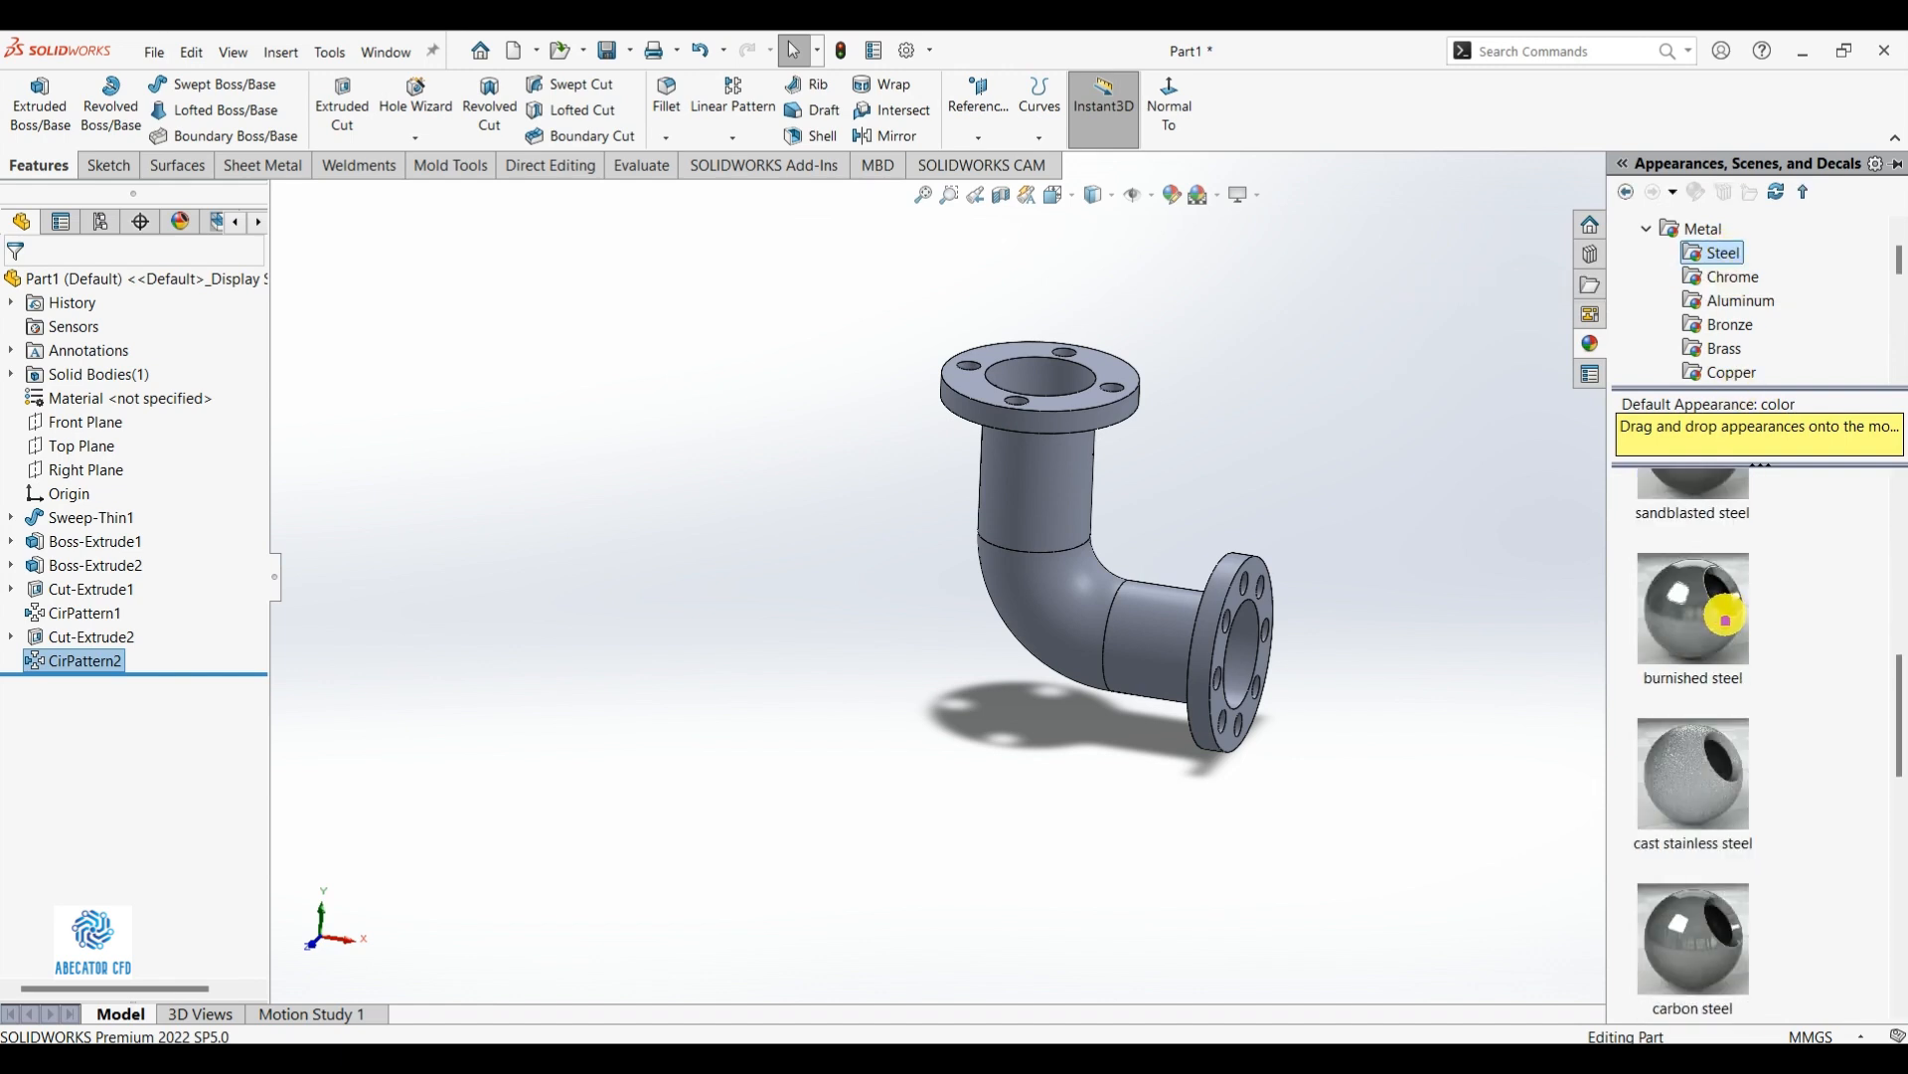
double_click(1692, 948)
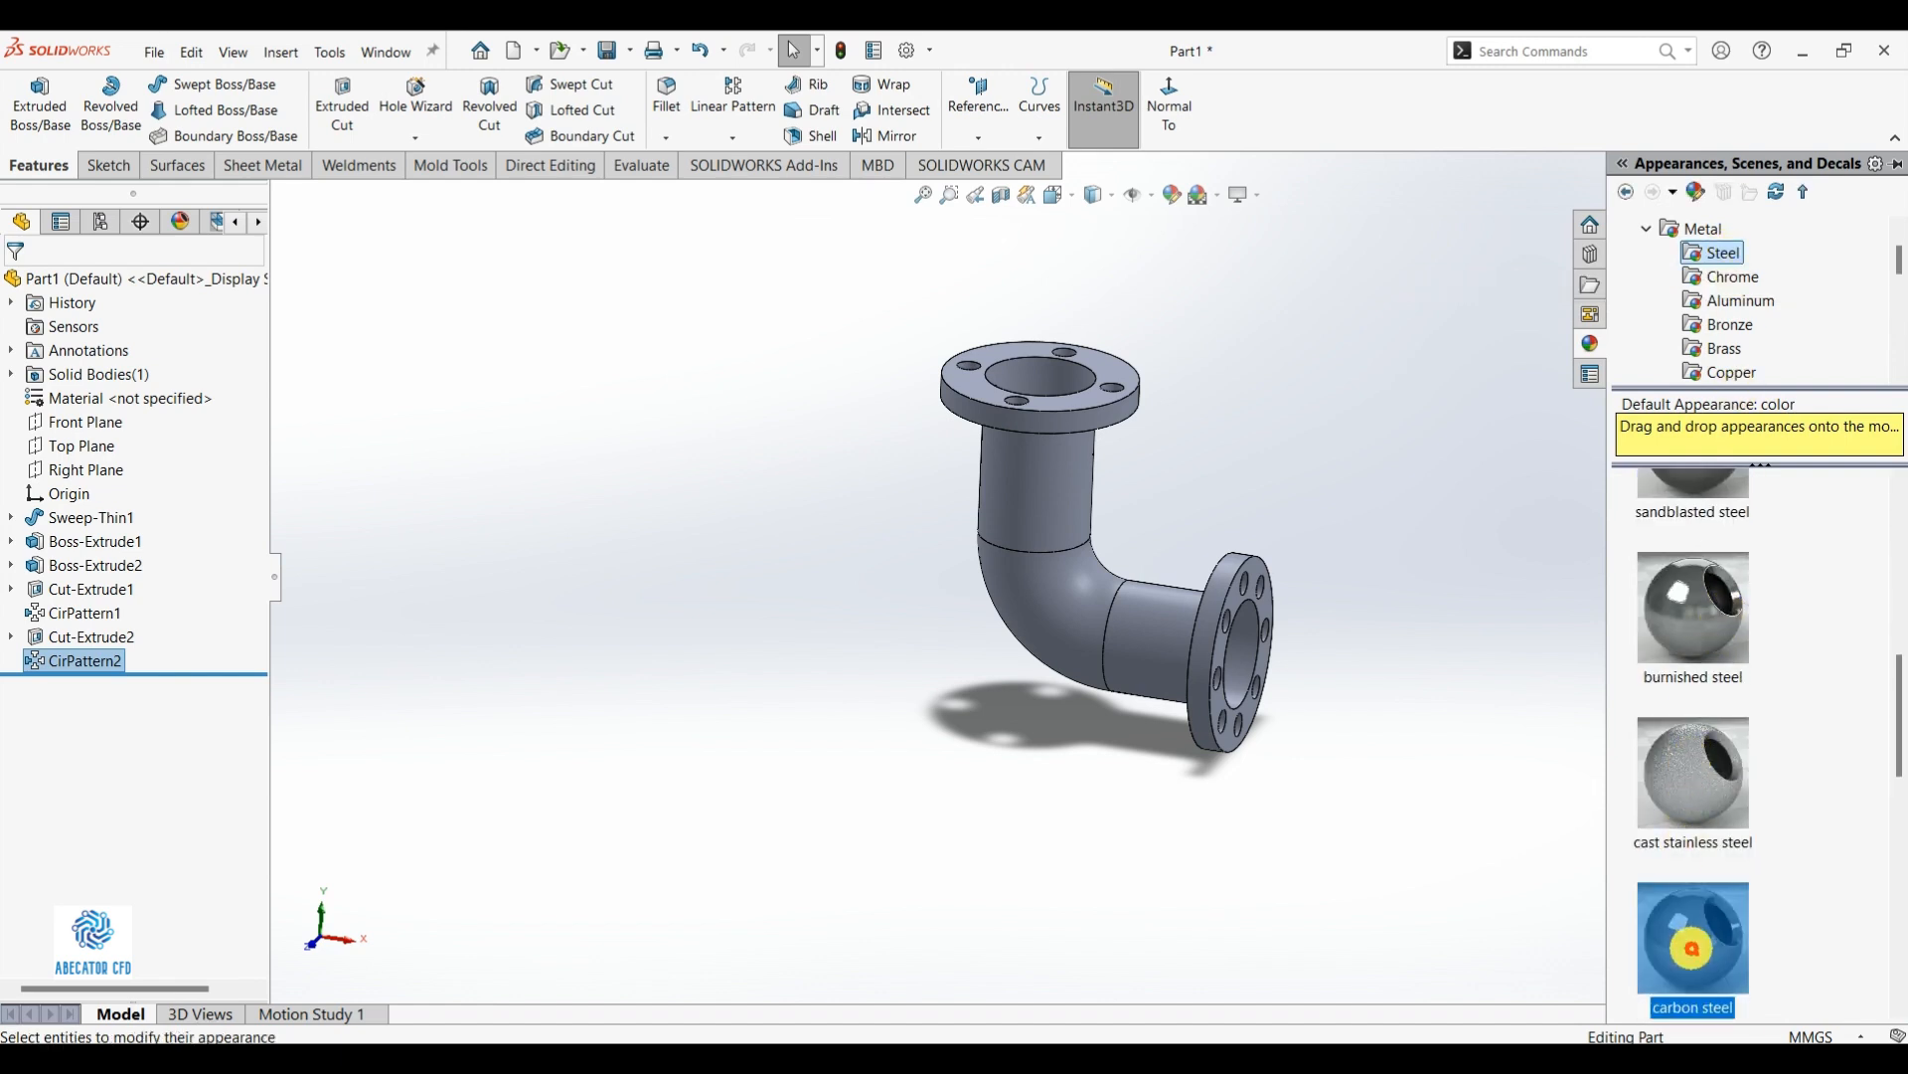
left_click_drag(1702, 940, 1170, 673)
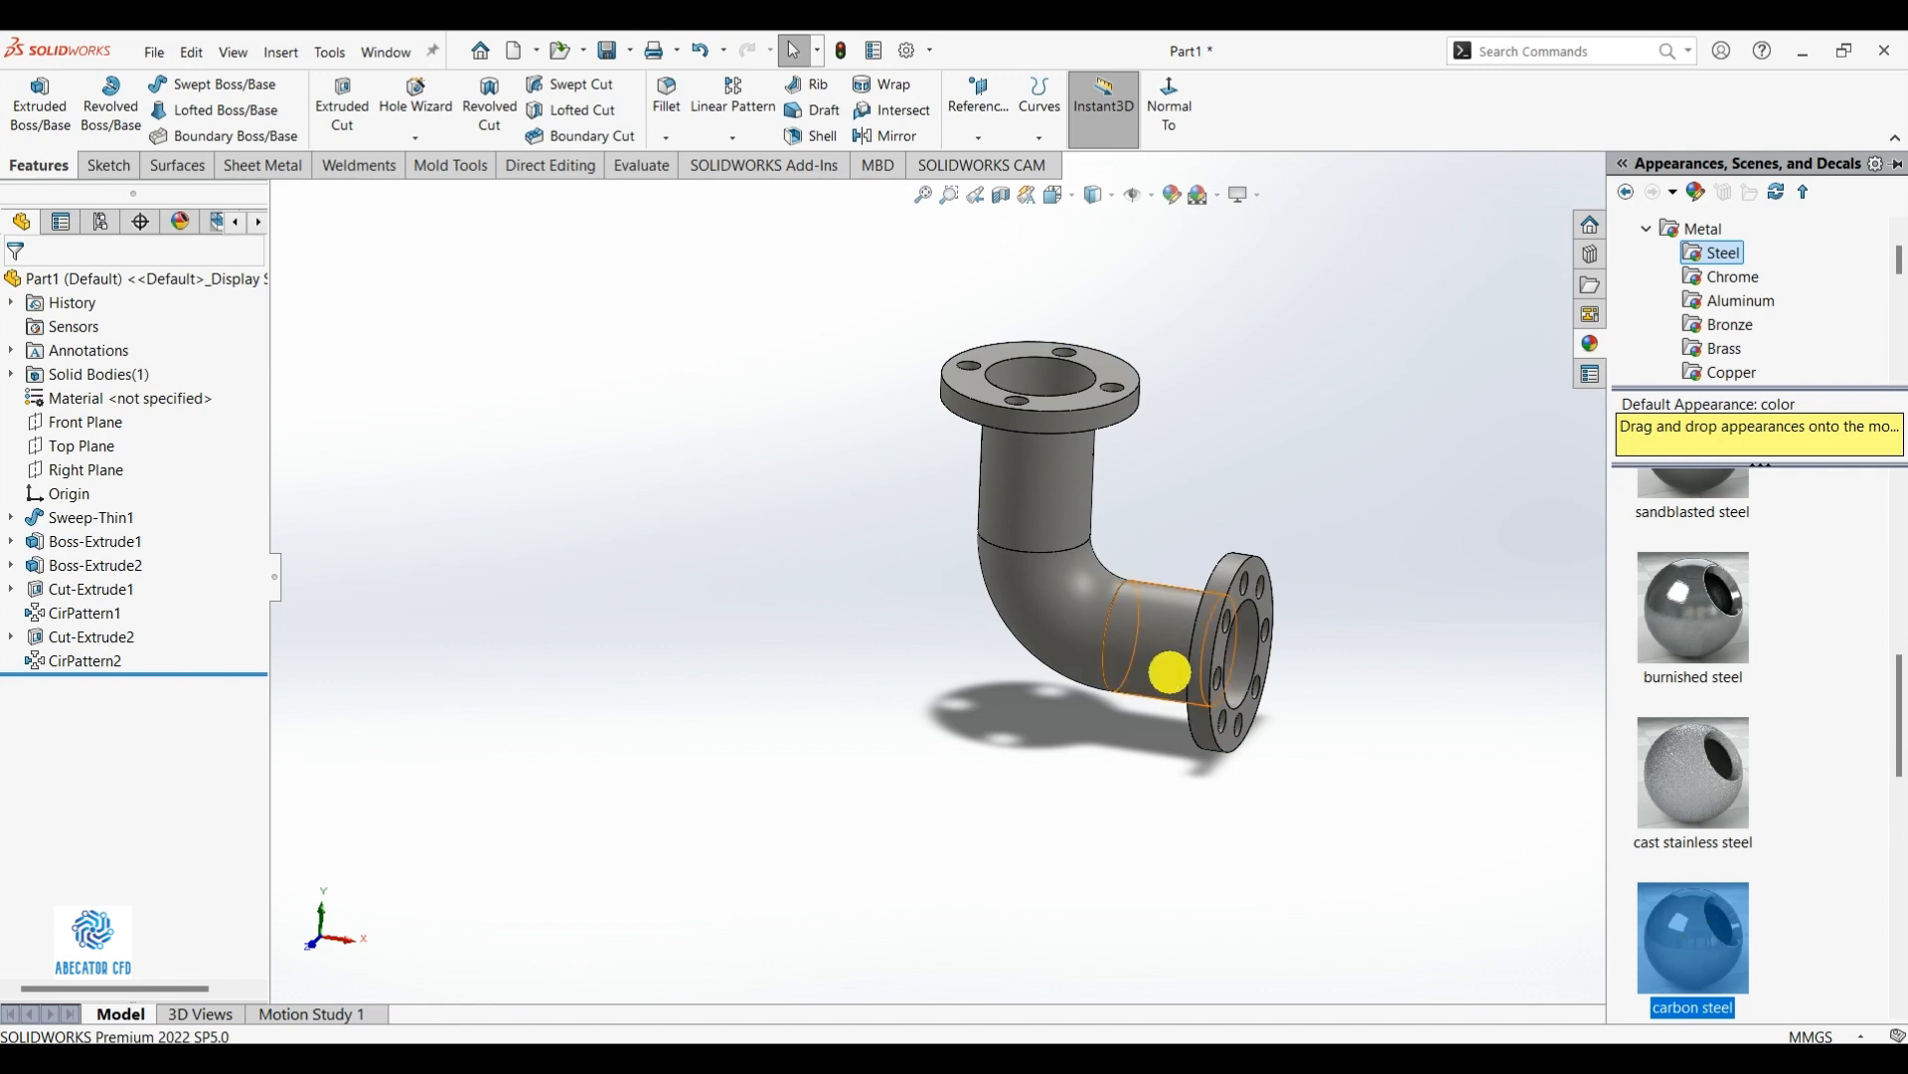
Set the scene to Plain White and turn on RealView graphics for the elbow
middle_click_drag(1271, 390, 1133, 477)
scroll(1223, 260, "down", 3)
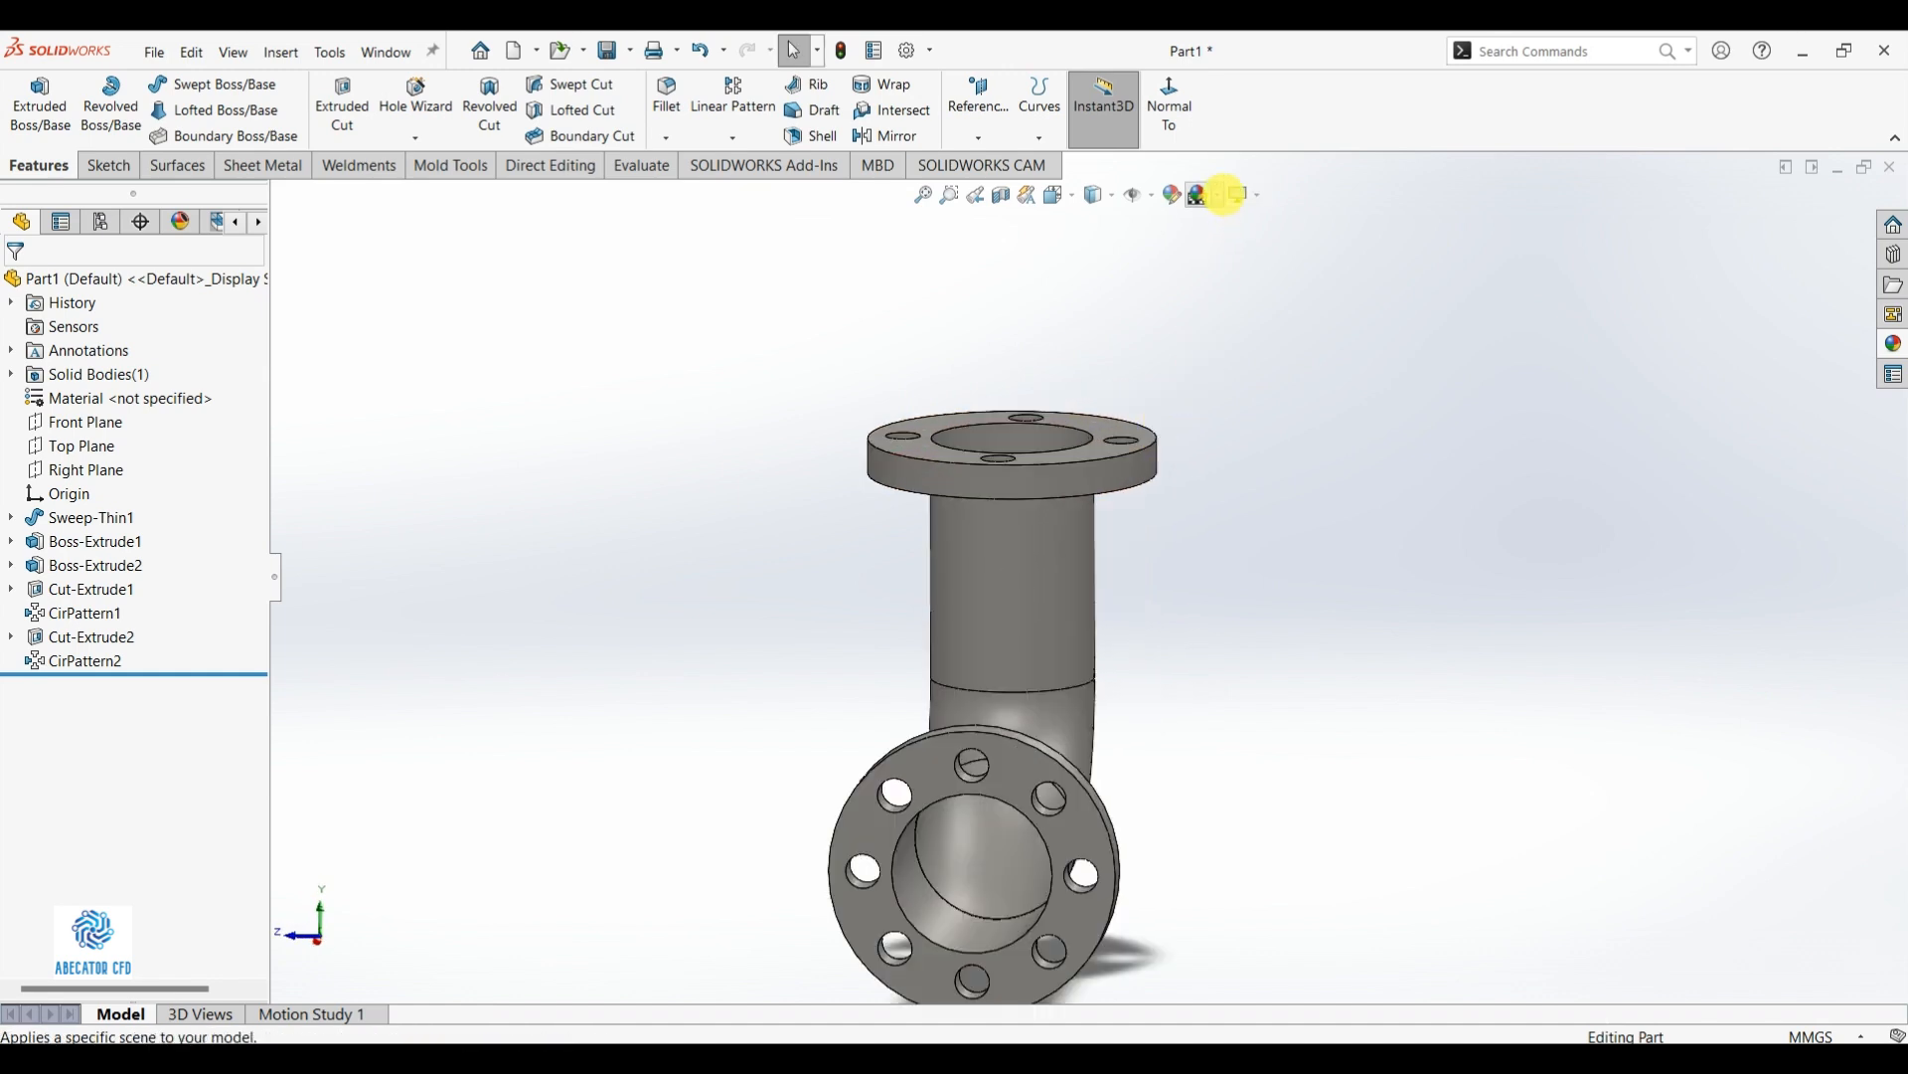
left_click(1216, 194)
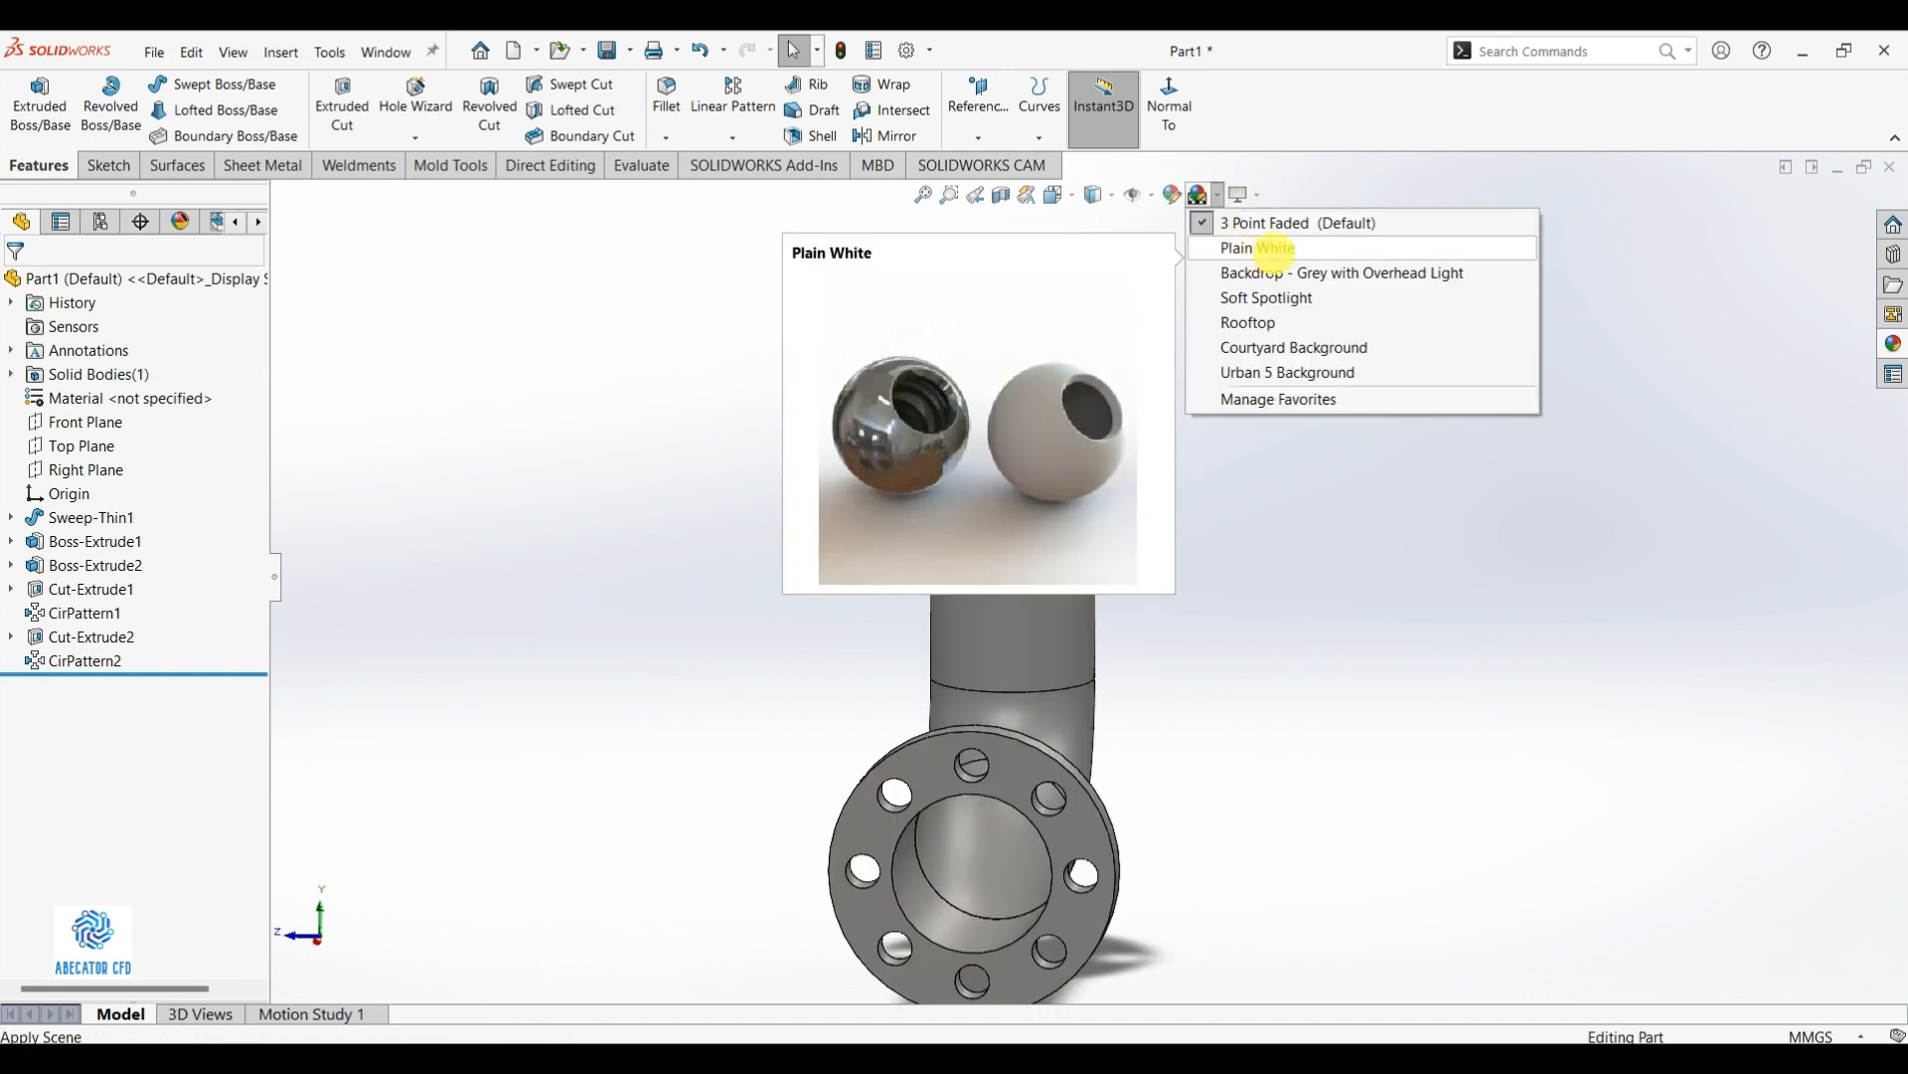
left_click(1272, 249)
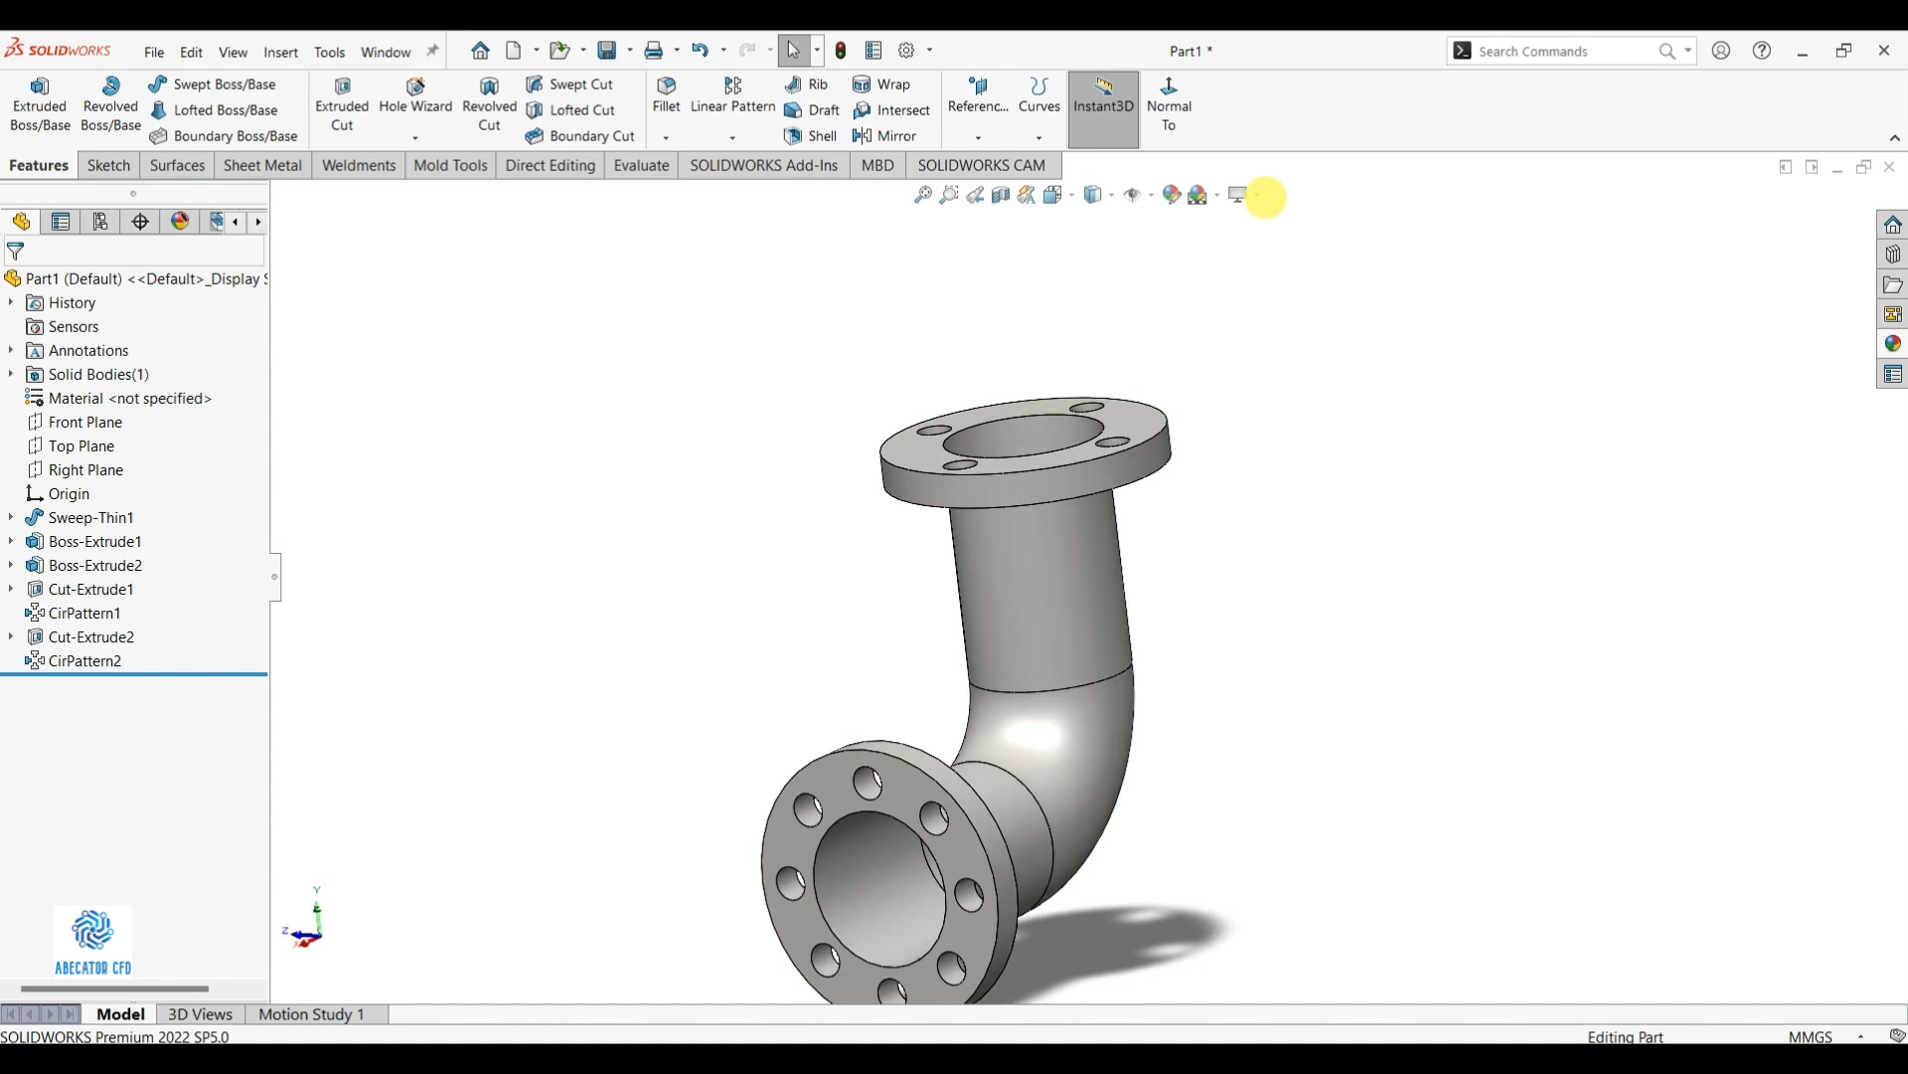
left_click(1256, 195)
left_click(1277, 221)
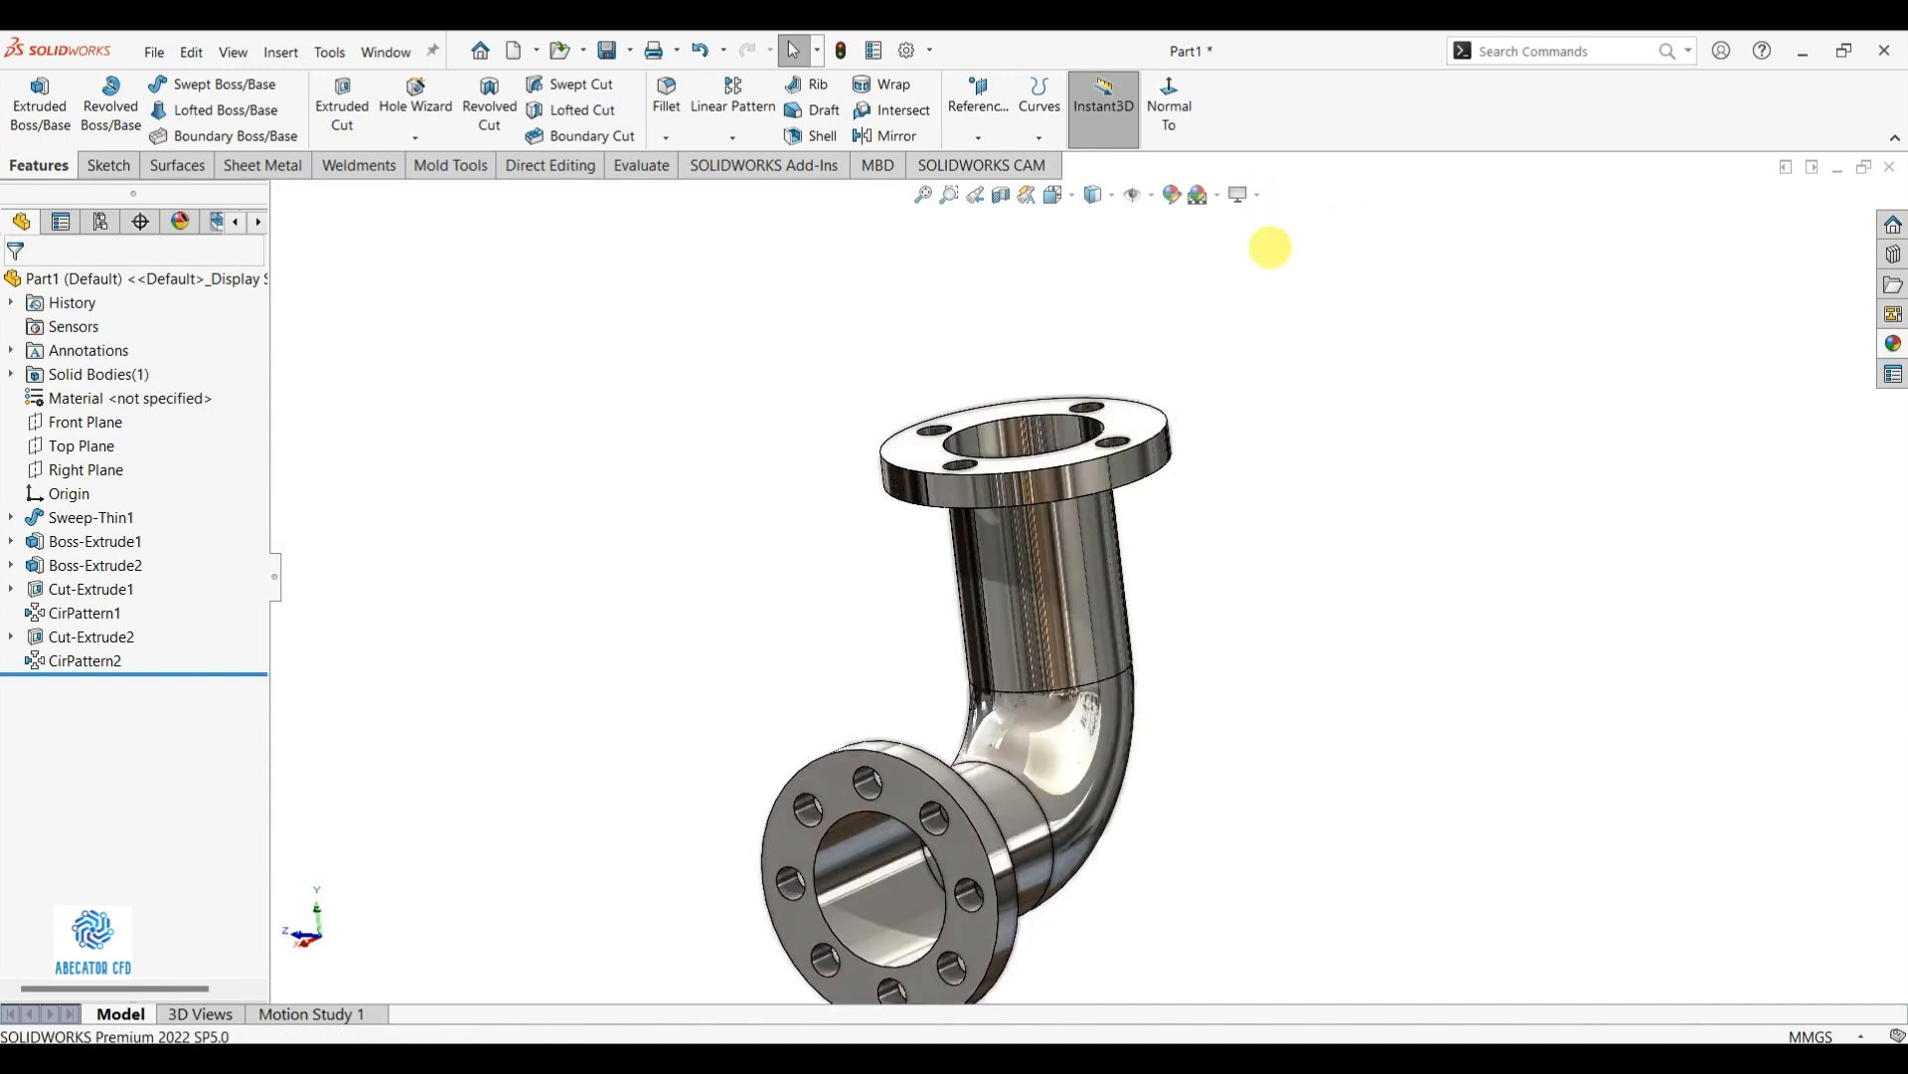
Turn and reframe the elbow so both drilled flanges fit completely in the view
middle_click_drag(1270, 248, 1240, 456)
scroll(1142, 508, "down", 2)
scroll(1140, 508, "up", 3)
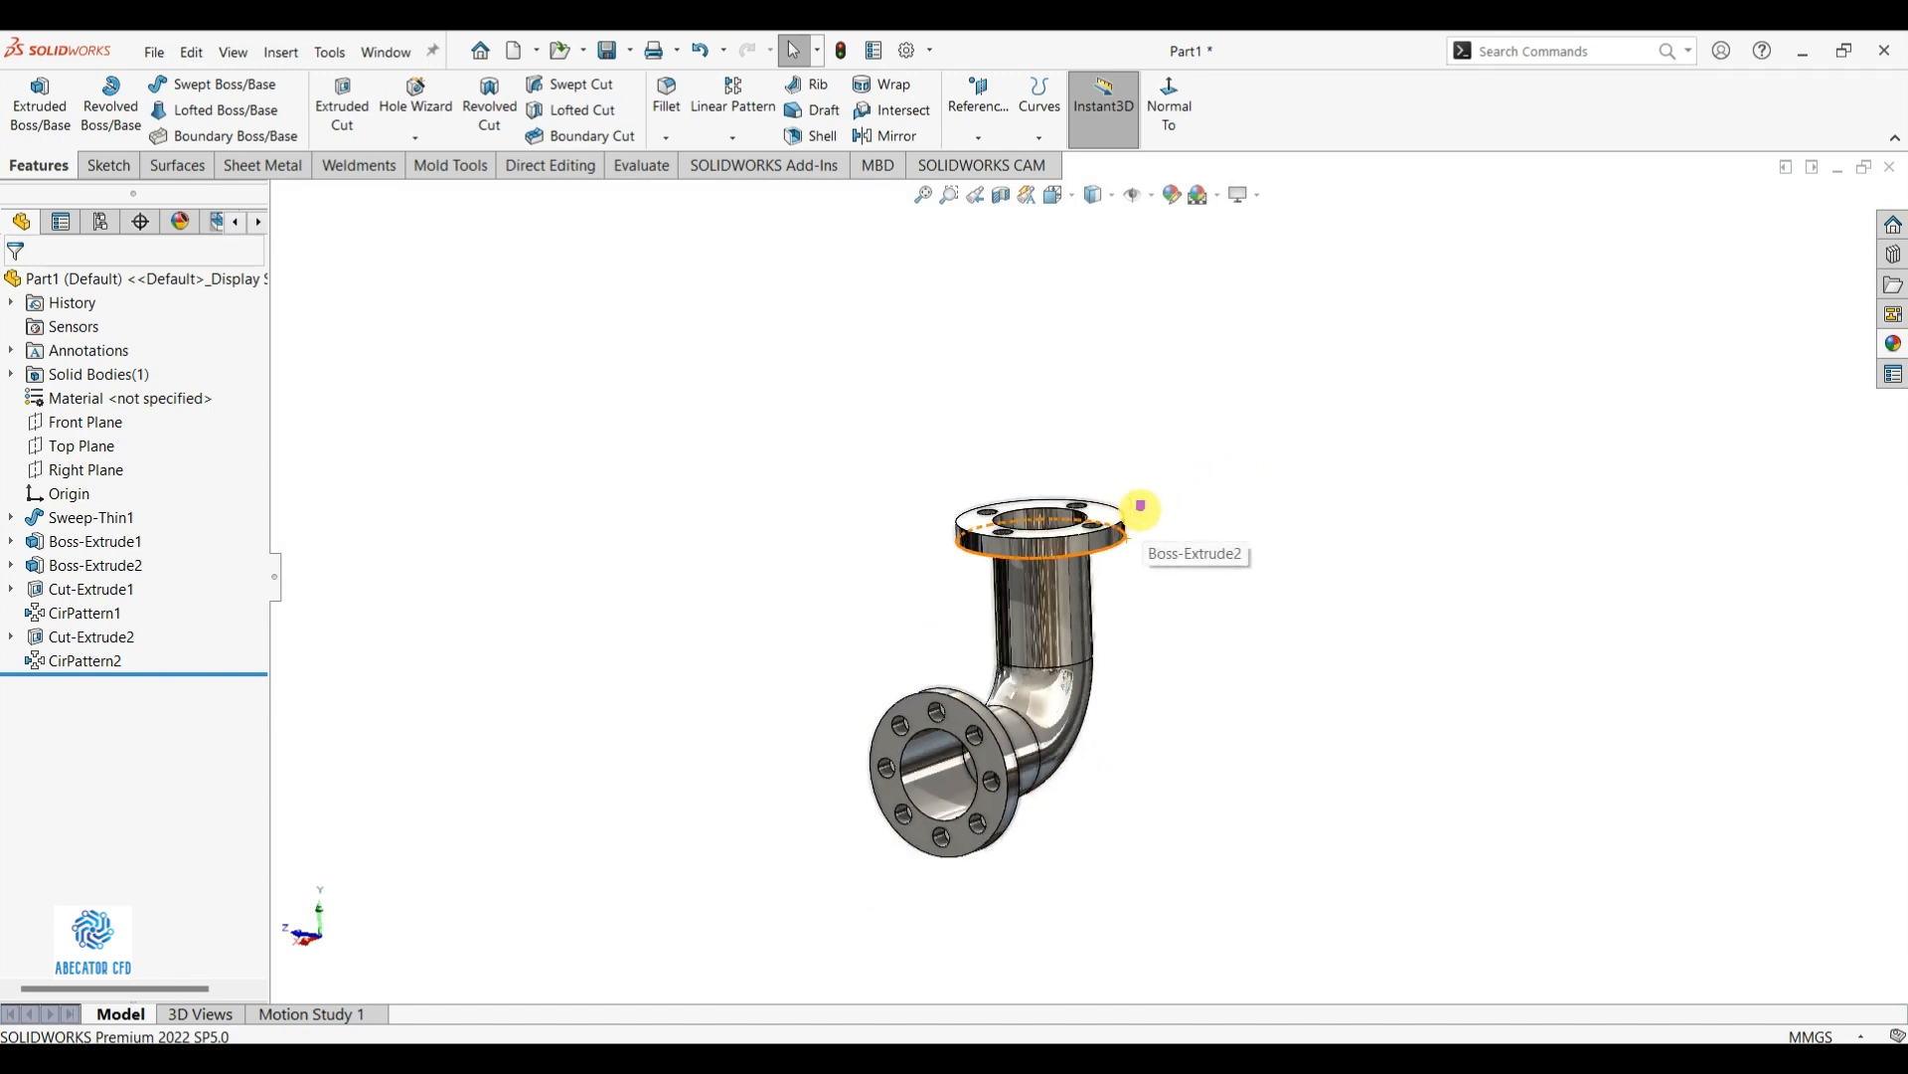
middle_click_drag(1214, 539, 1180, 566)
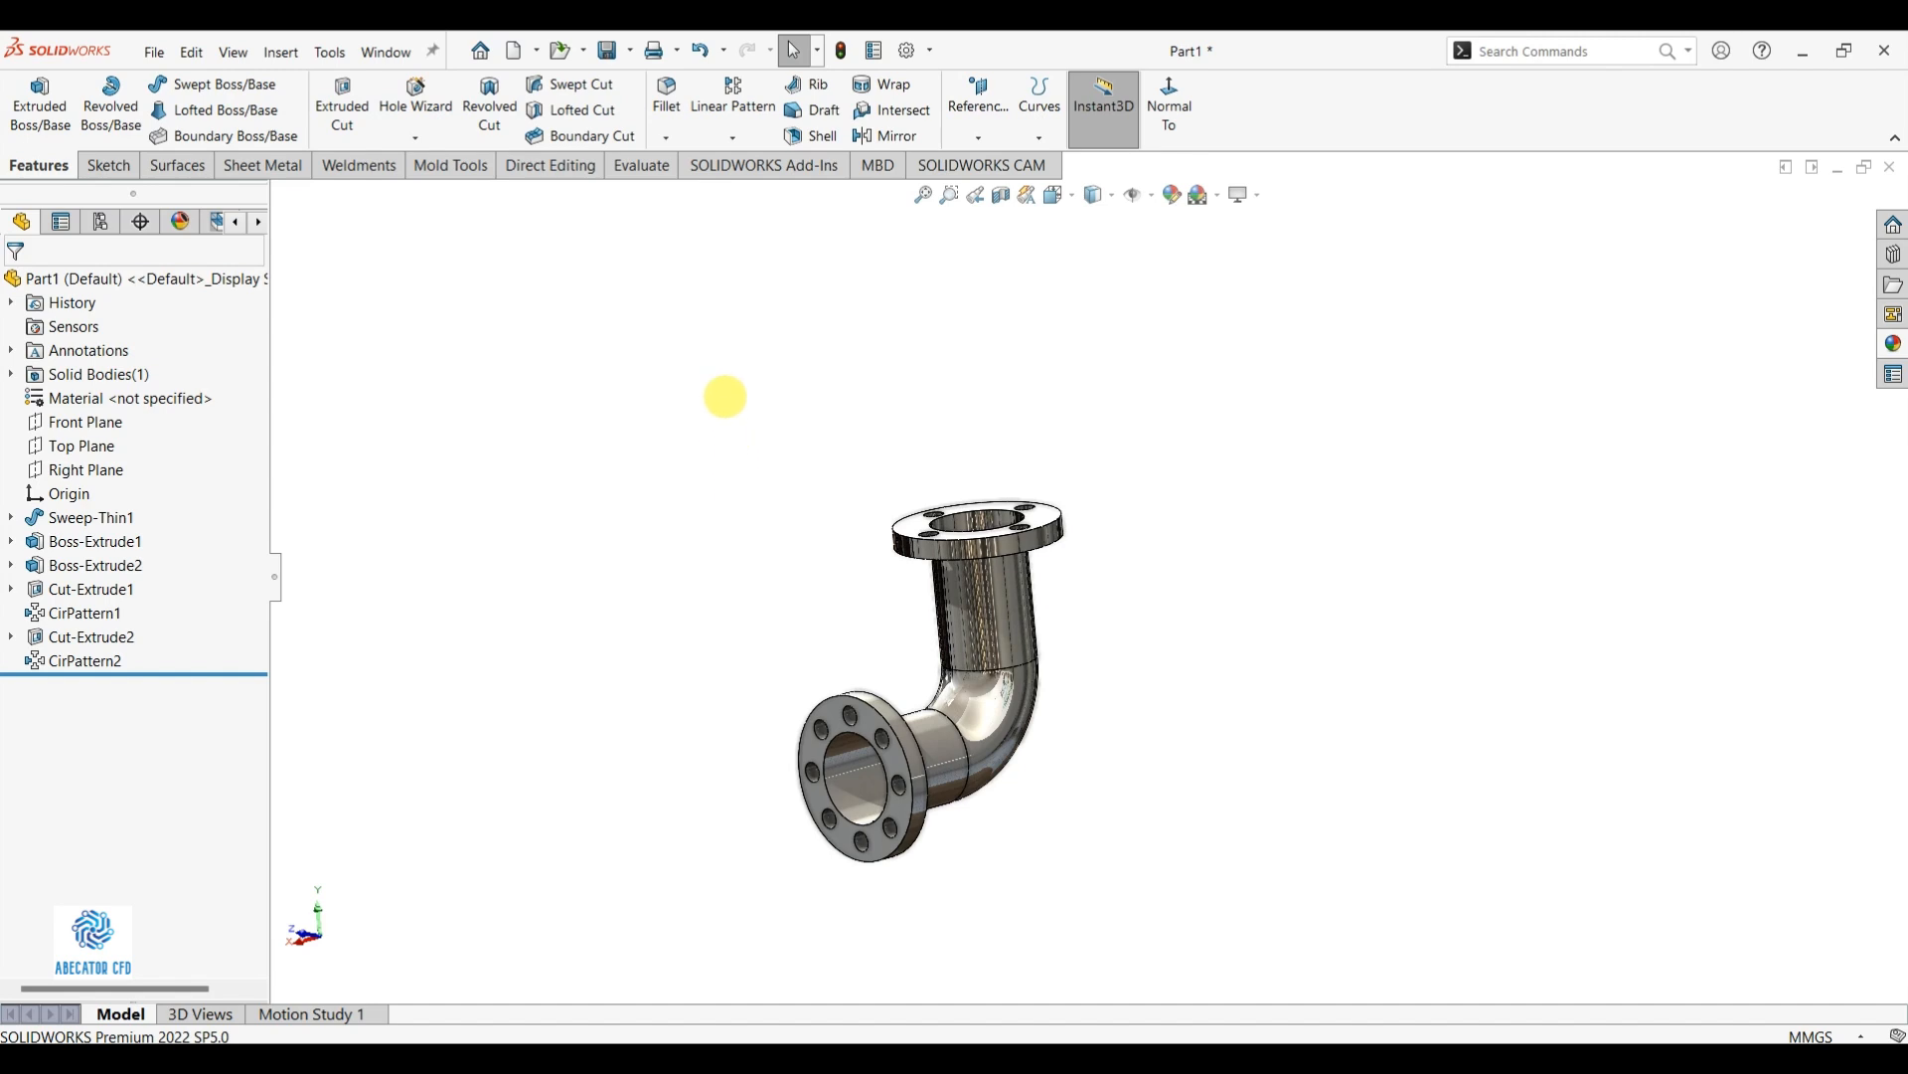
left_click(825, 165)
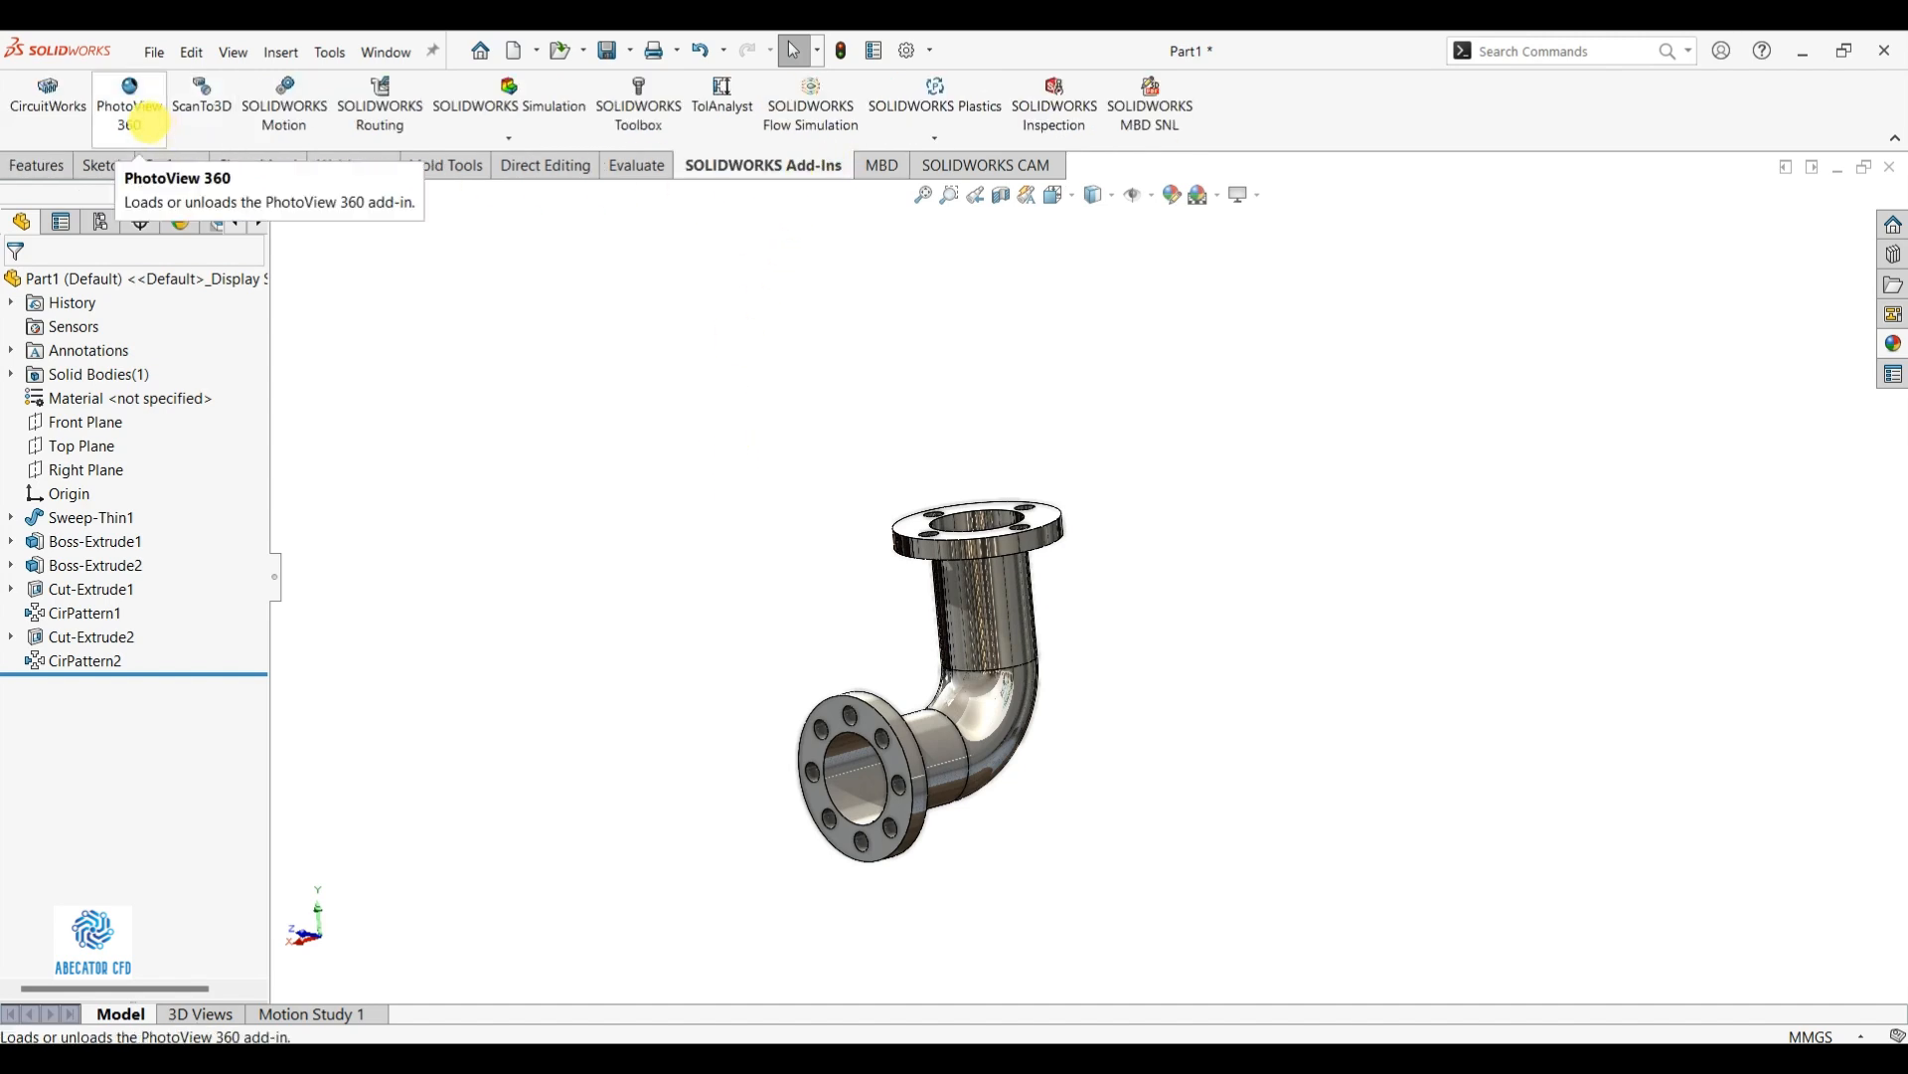
left_click(148, 117)
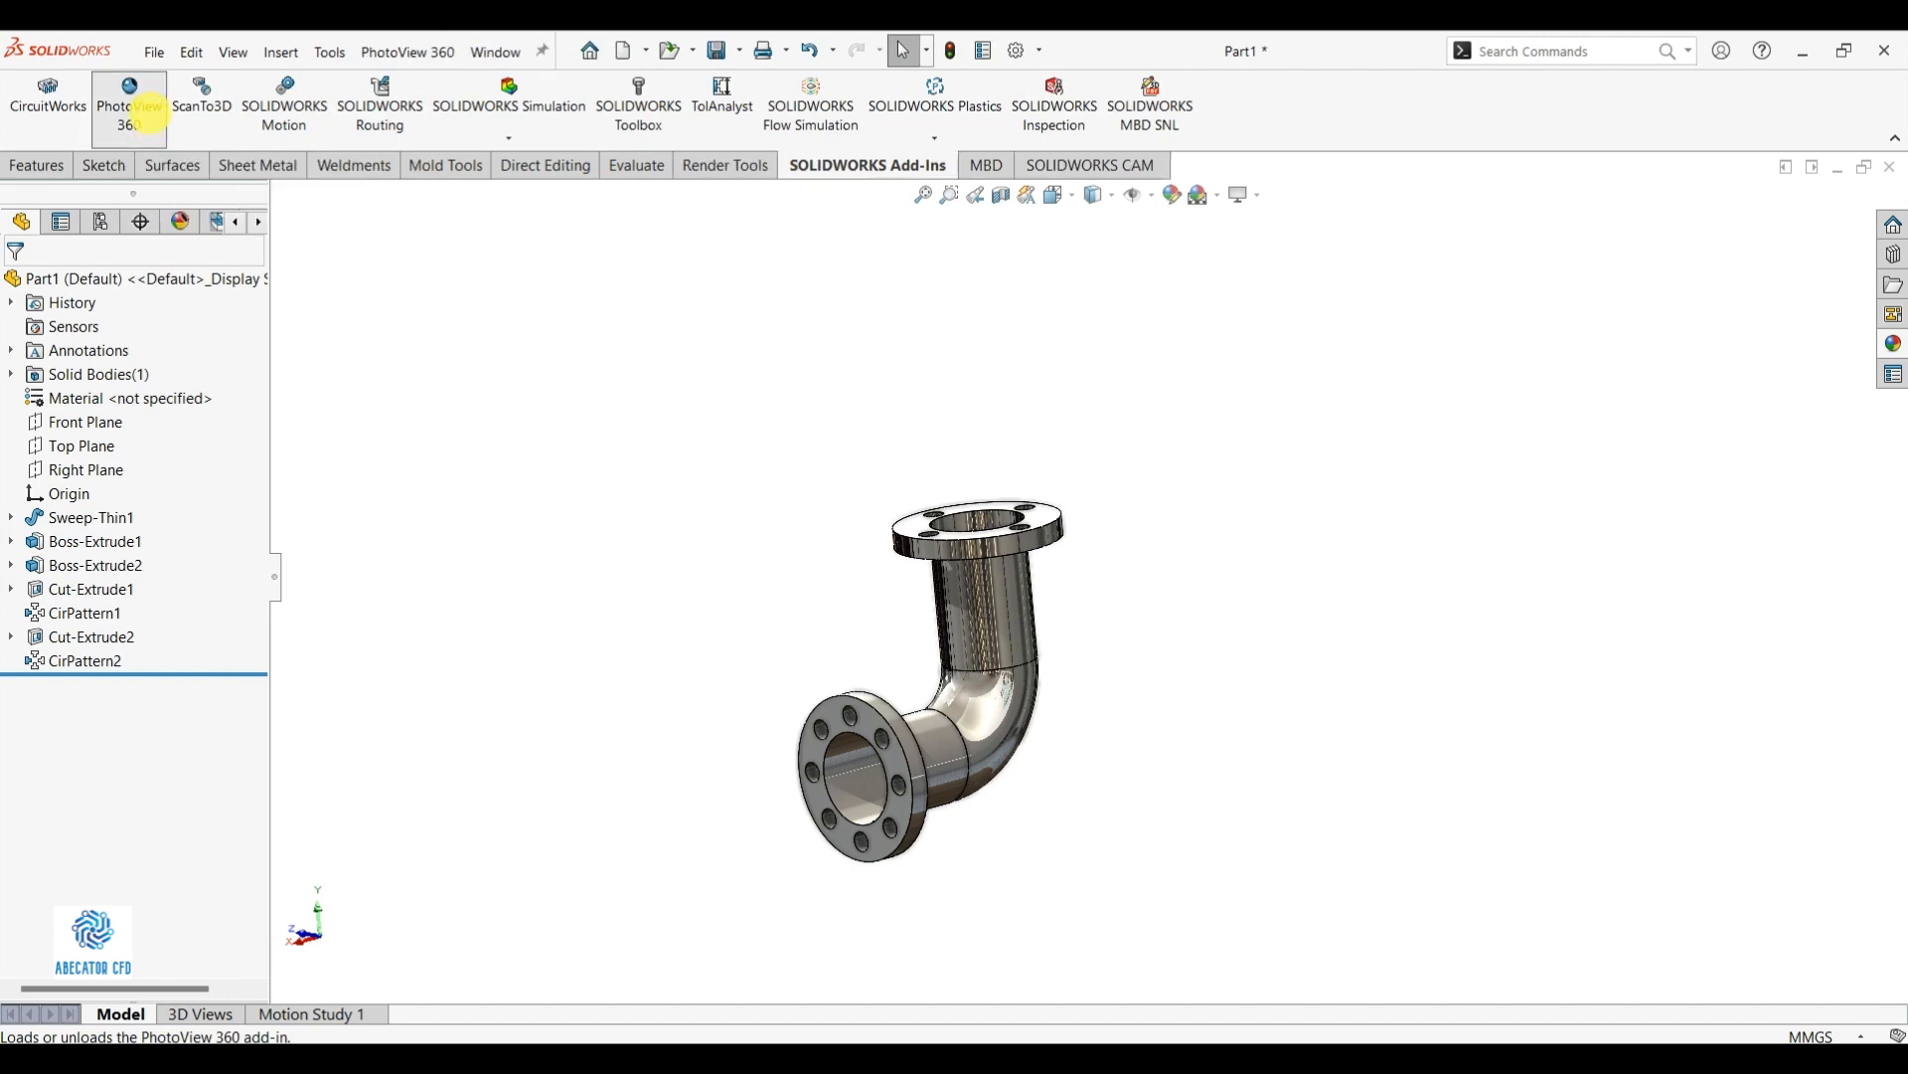
left_click(148, 117)
Activate the PhotoView 360 add-in for the current session through the add-in manager
left_click(331, 52)
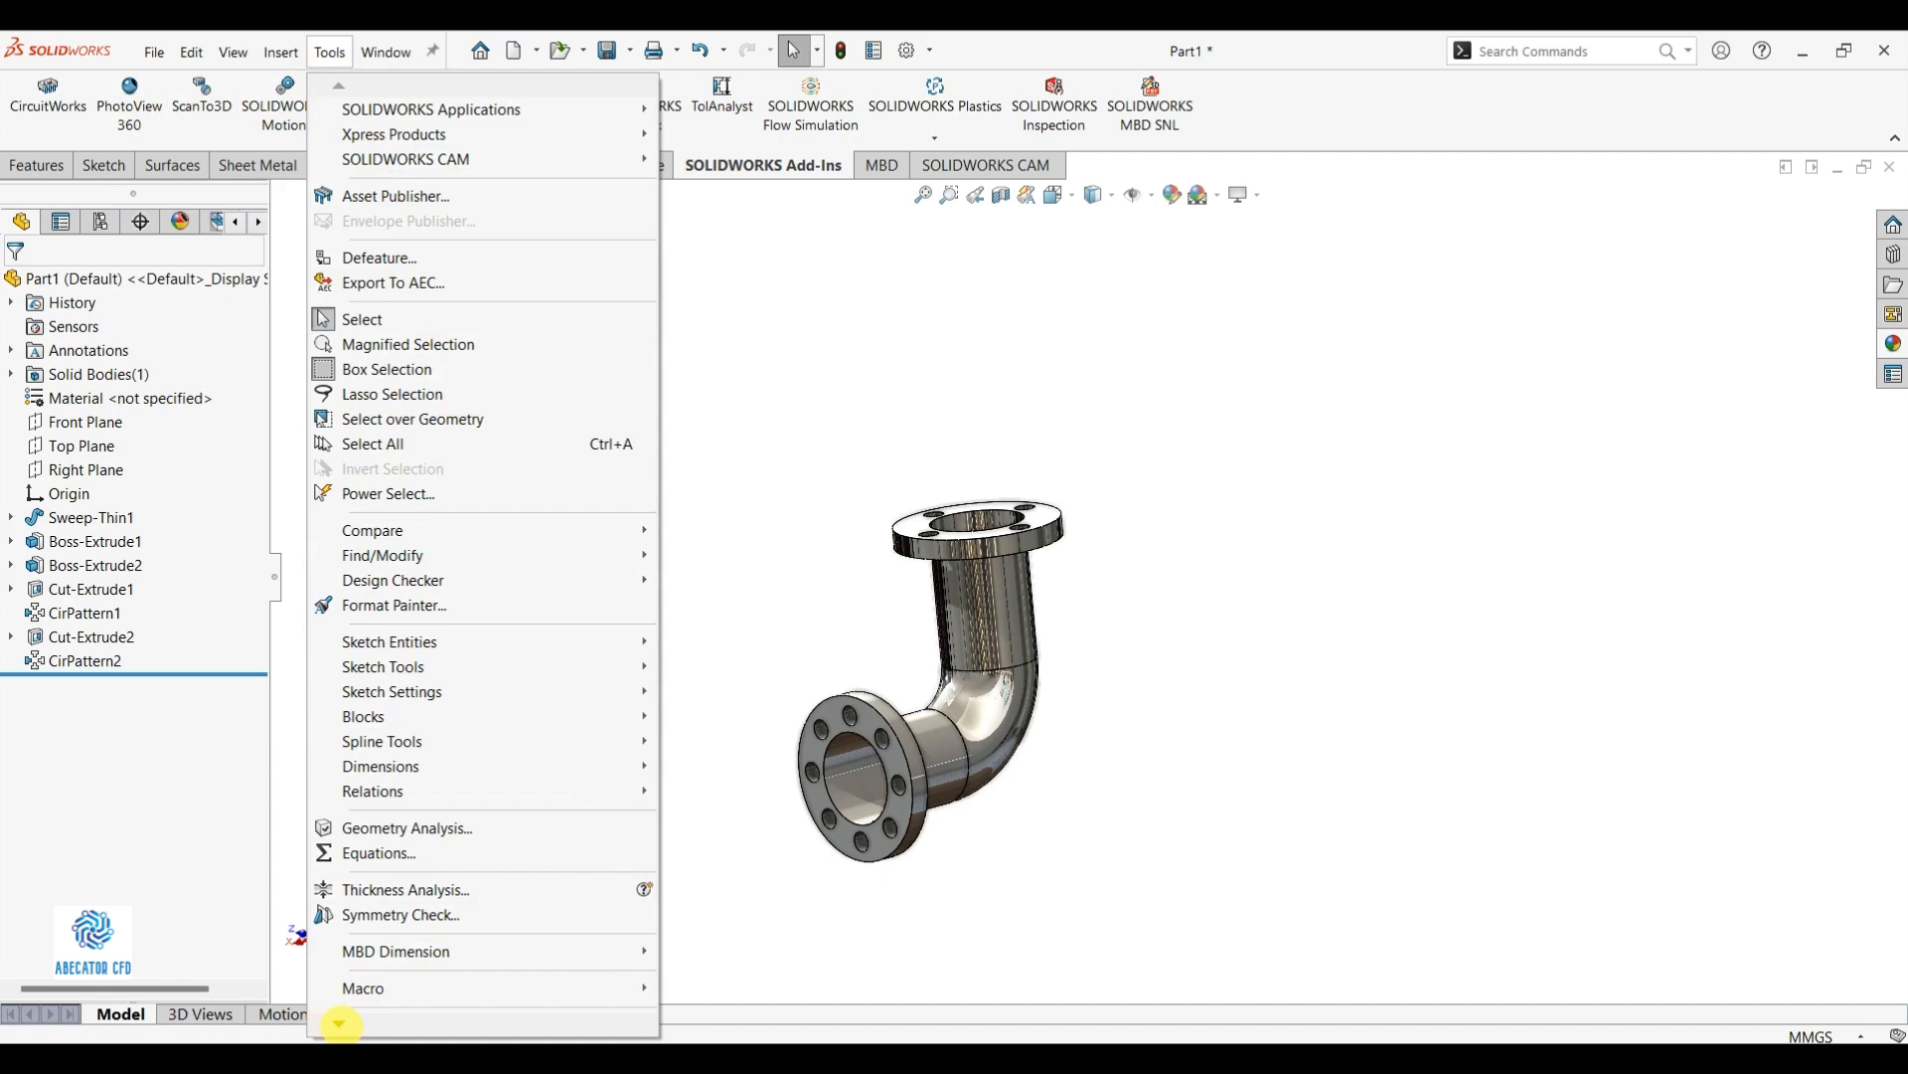
left_click(341, 1024)
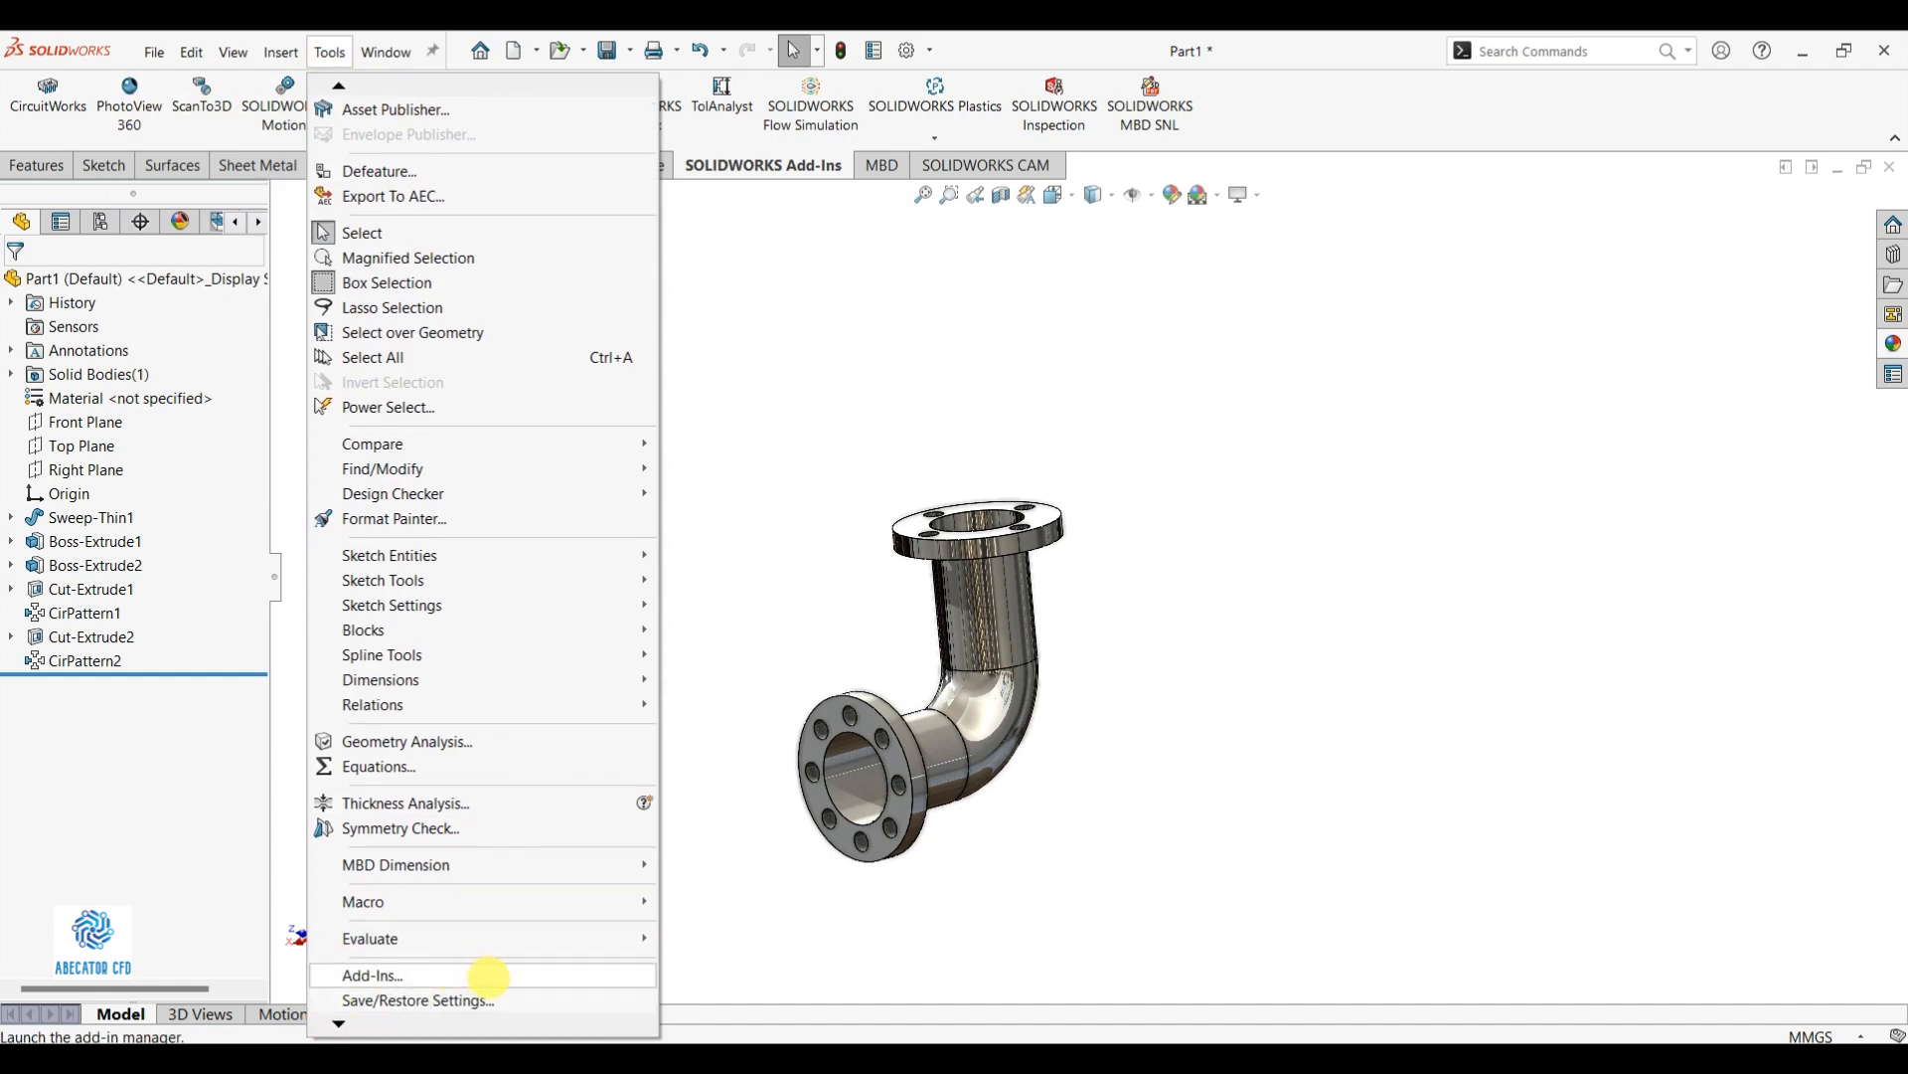
left_click(494, 975)
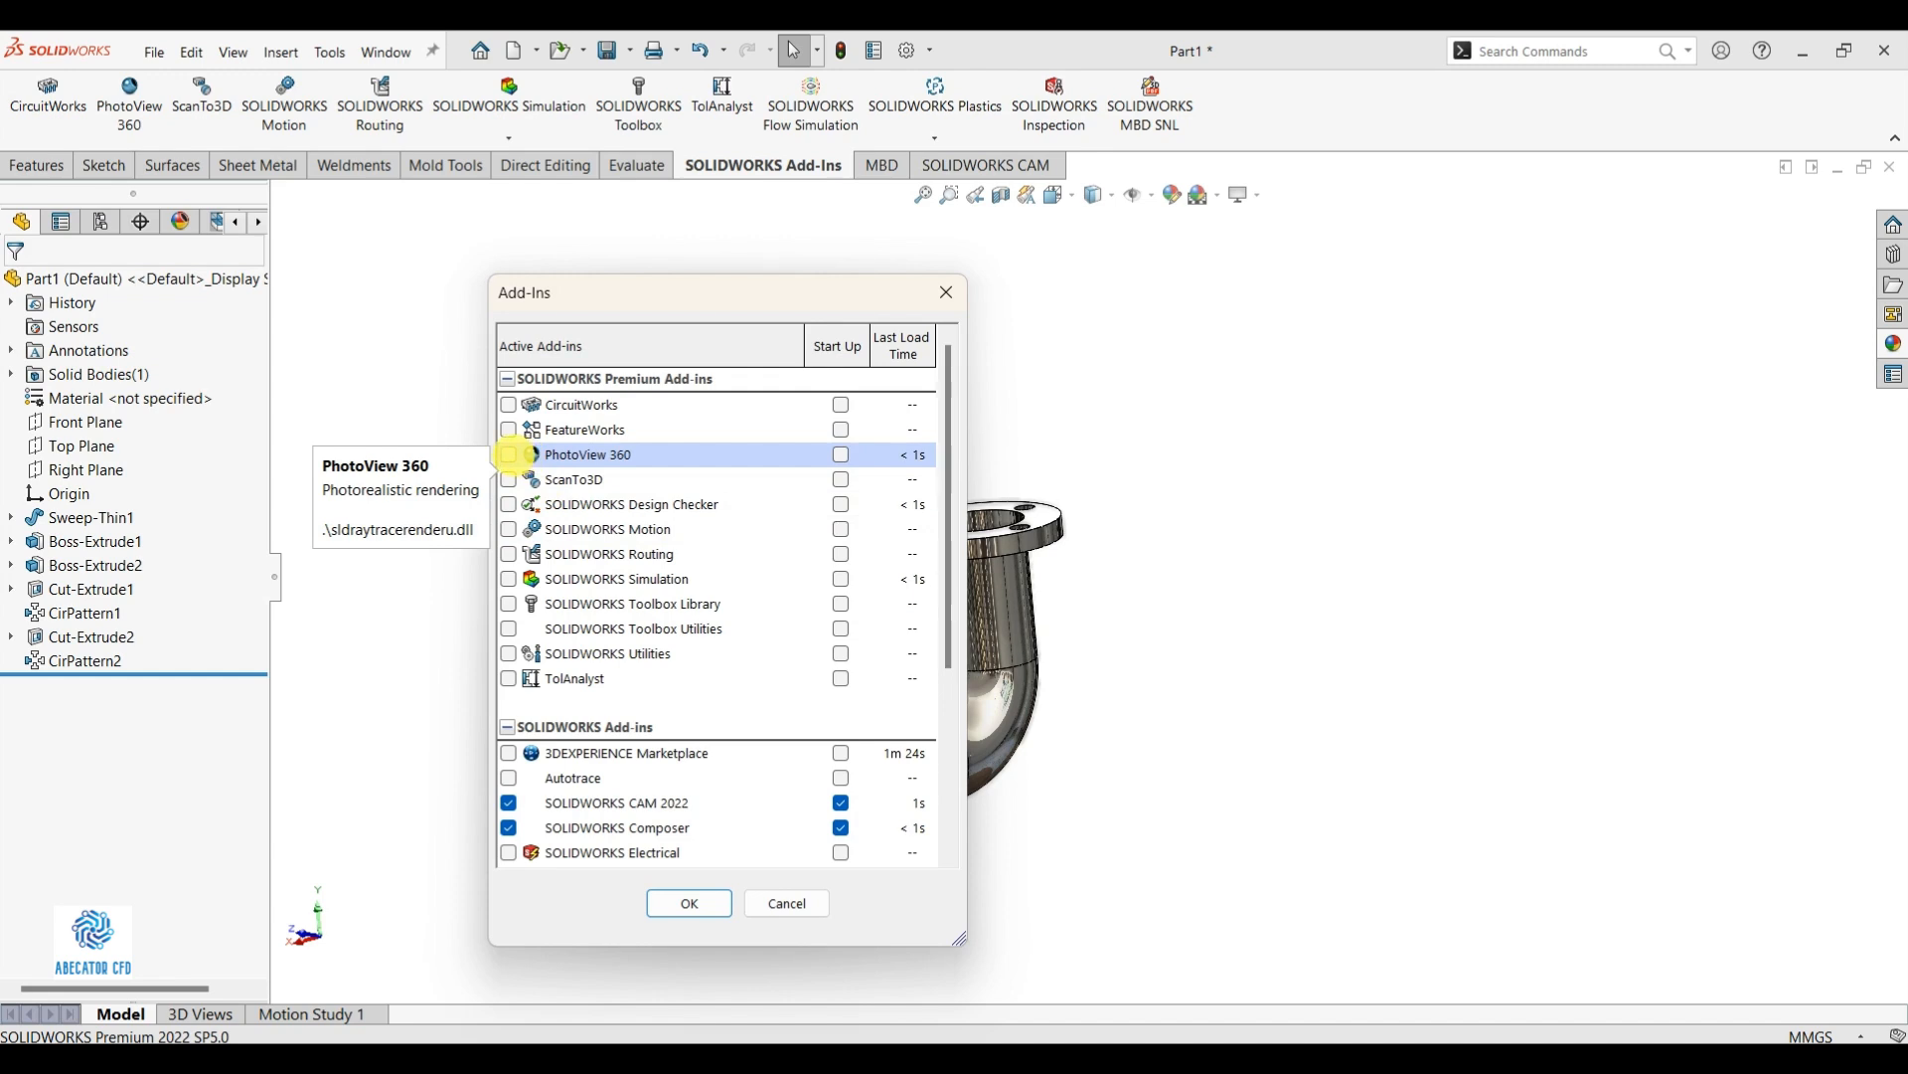
left_click(508, 455)
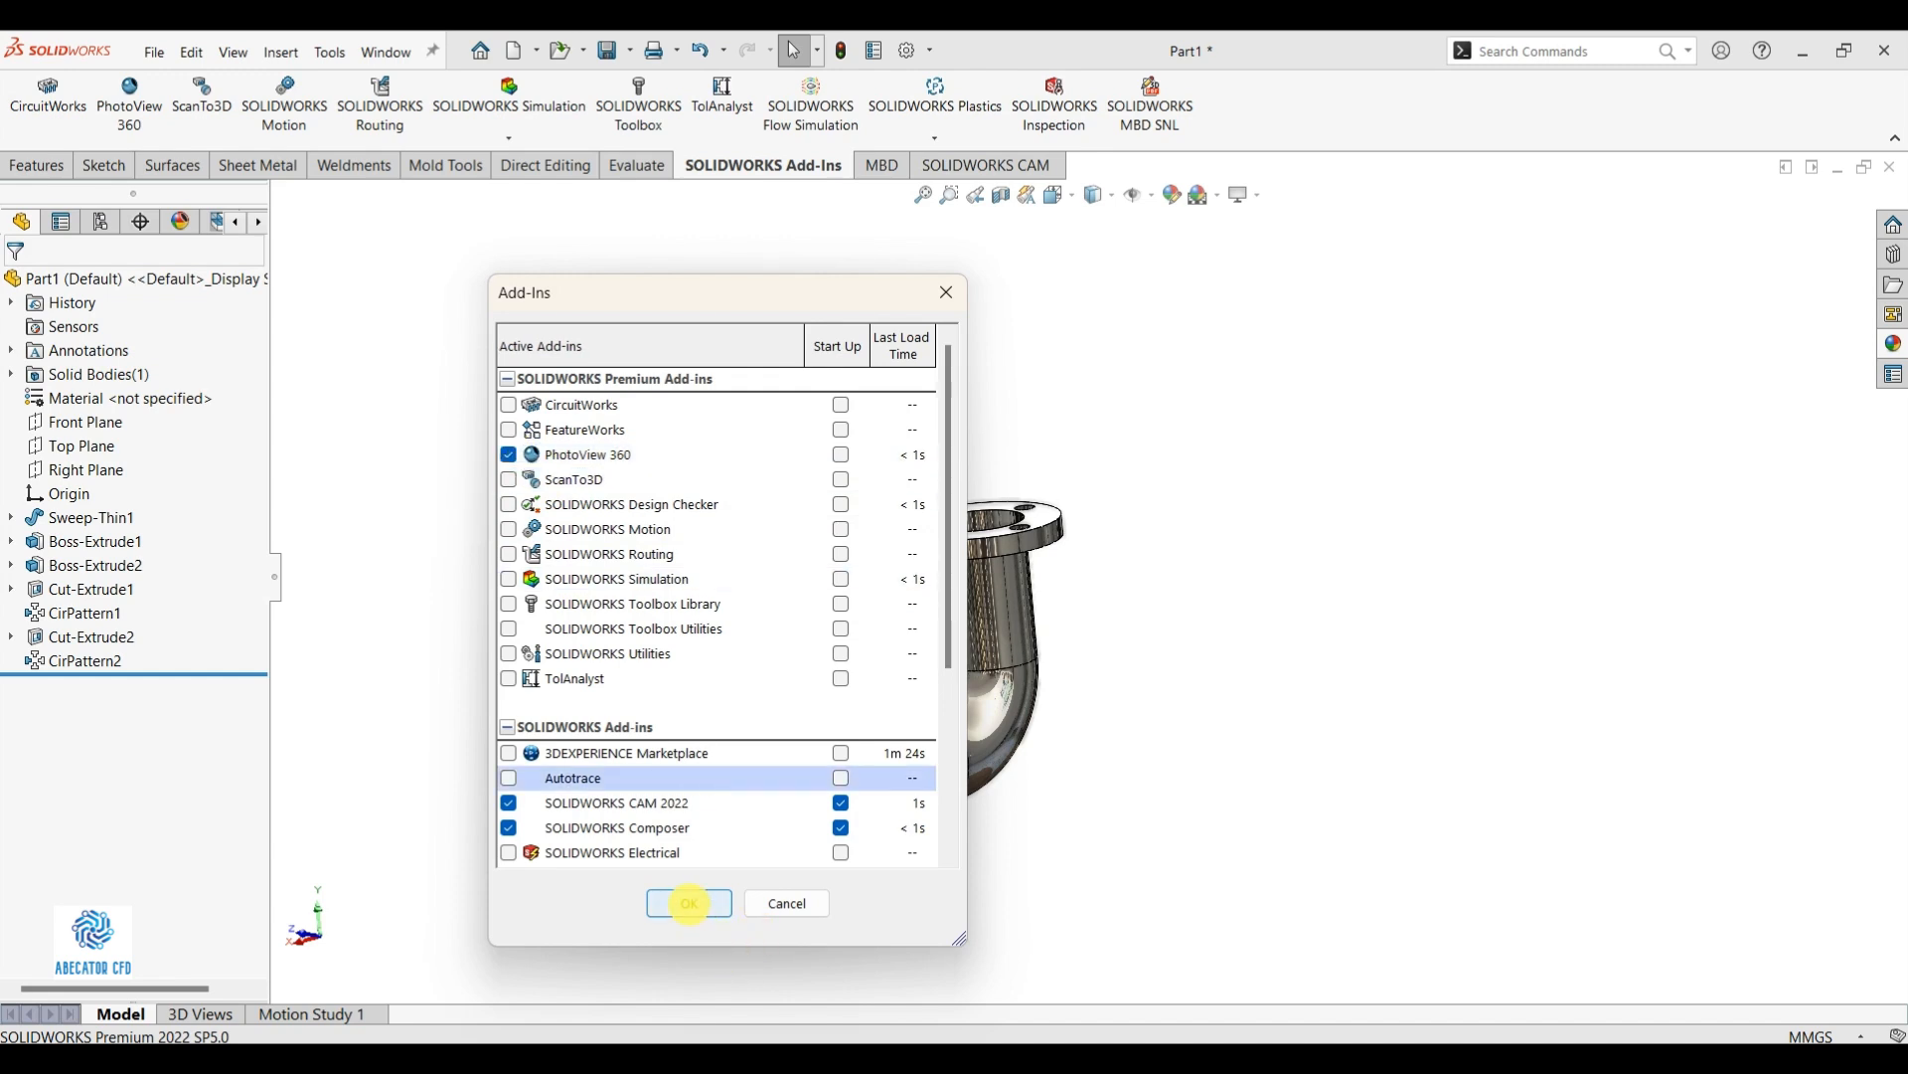
left_click(689, 902)
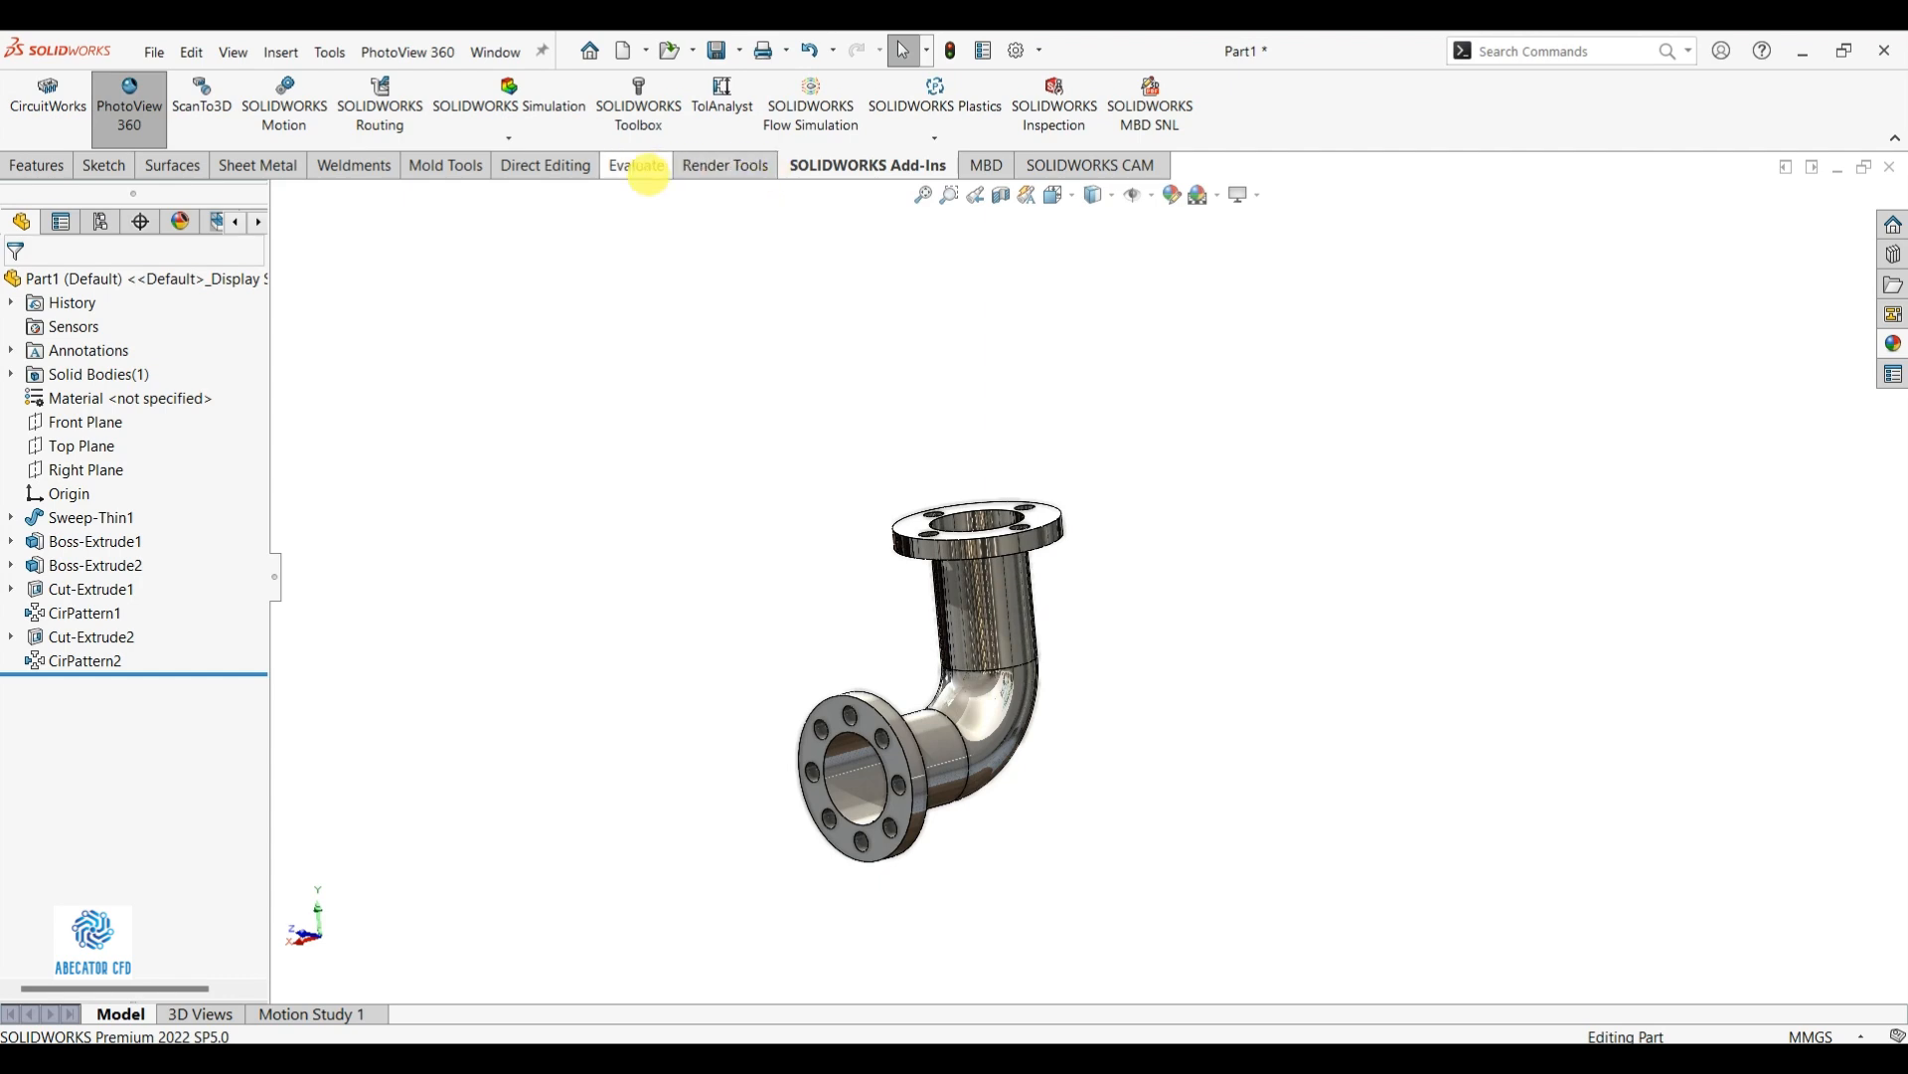
Check that Render Tools is enabled and run a Final Render of the elbow, continuing without camera or perspective
right_click(644, 166)
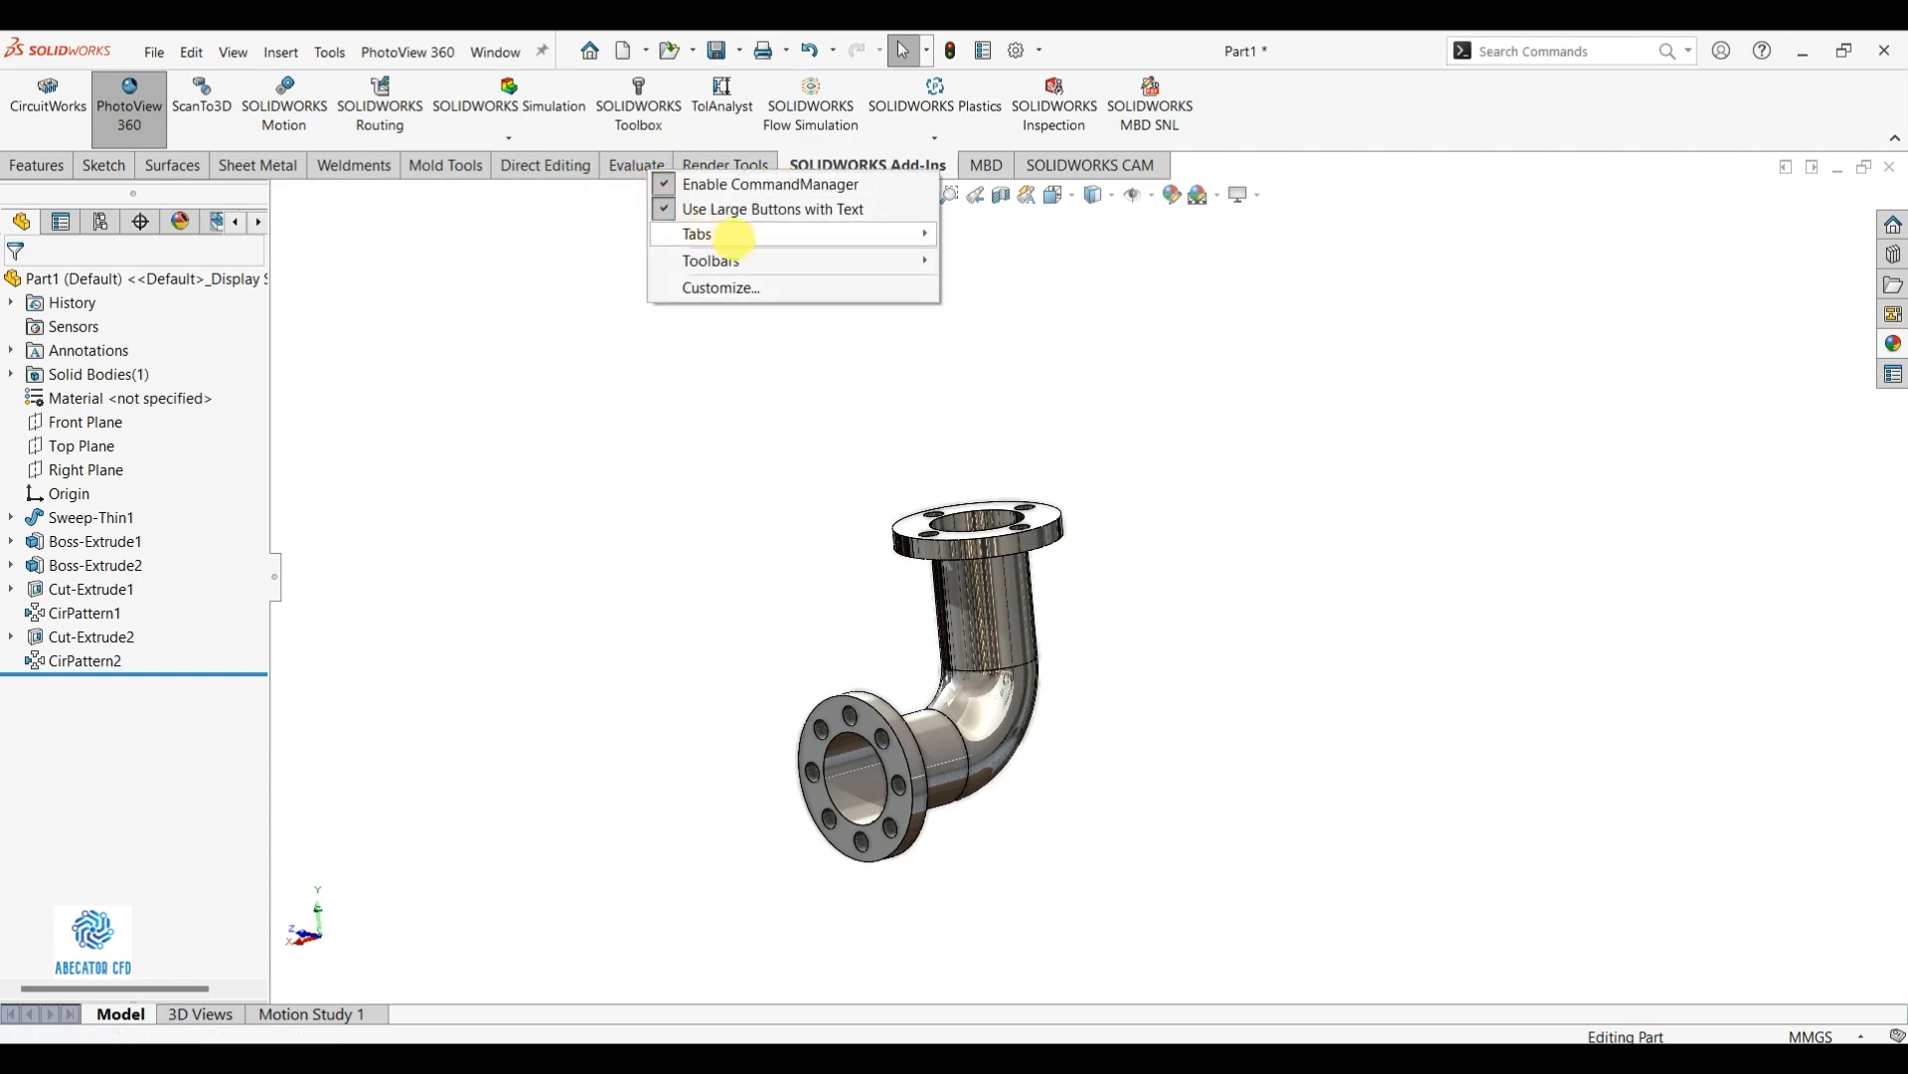
mouse_move(795, 235)
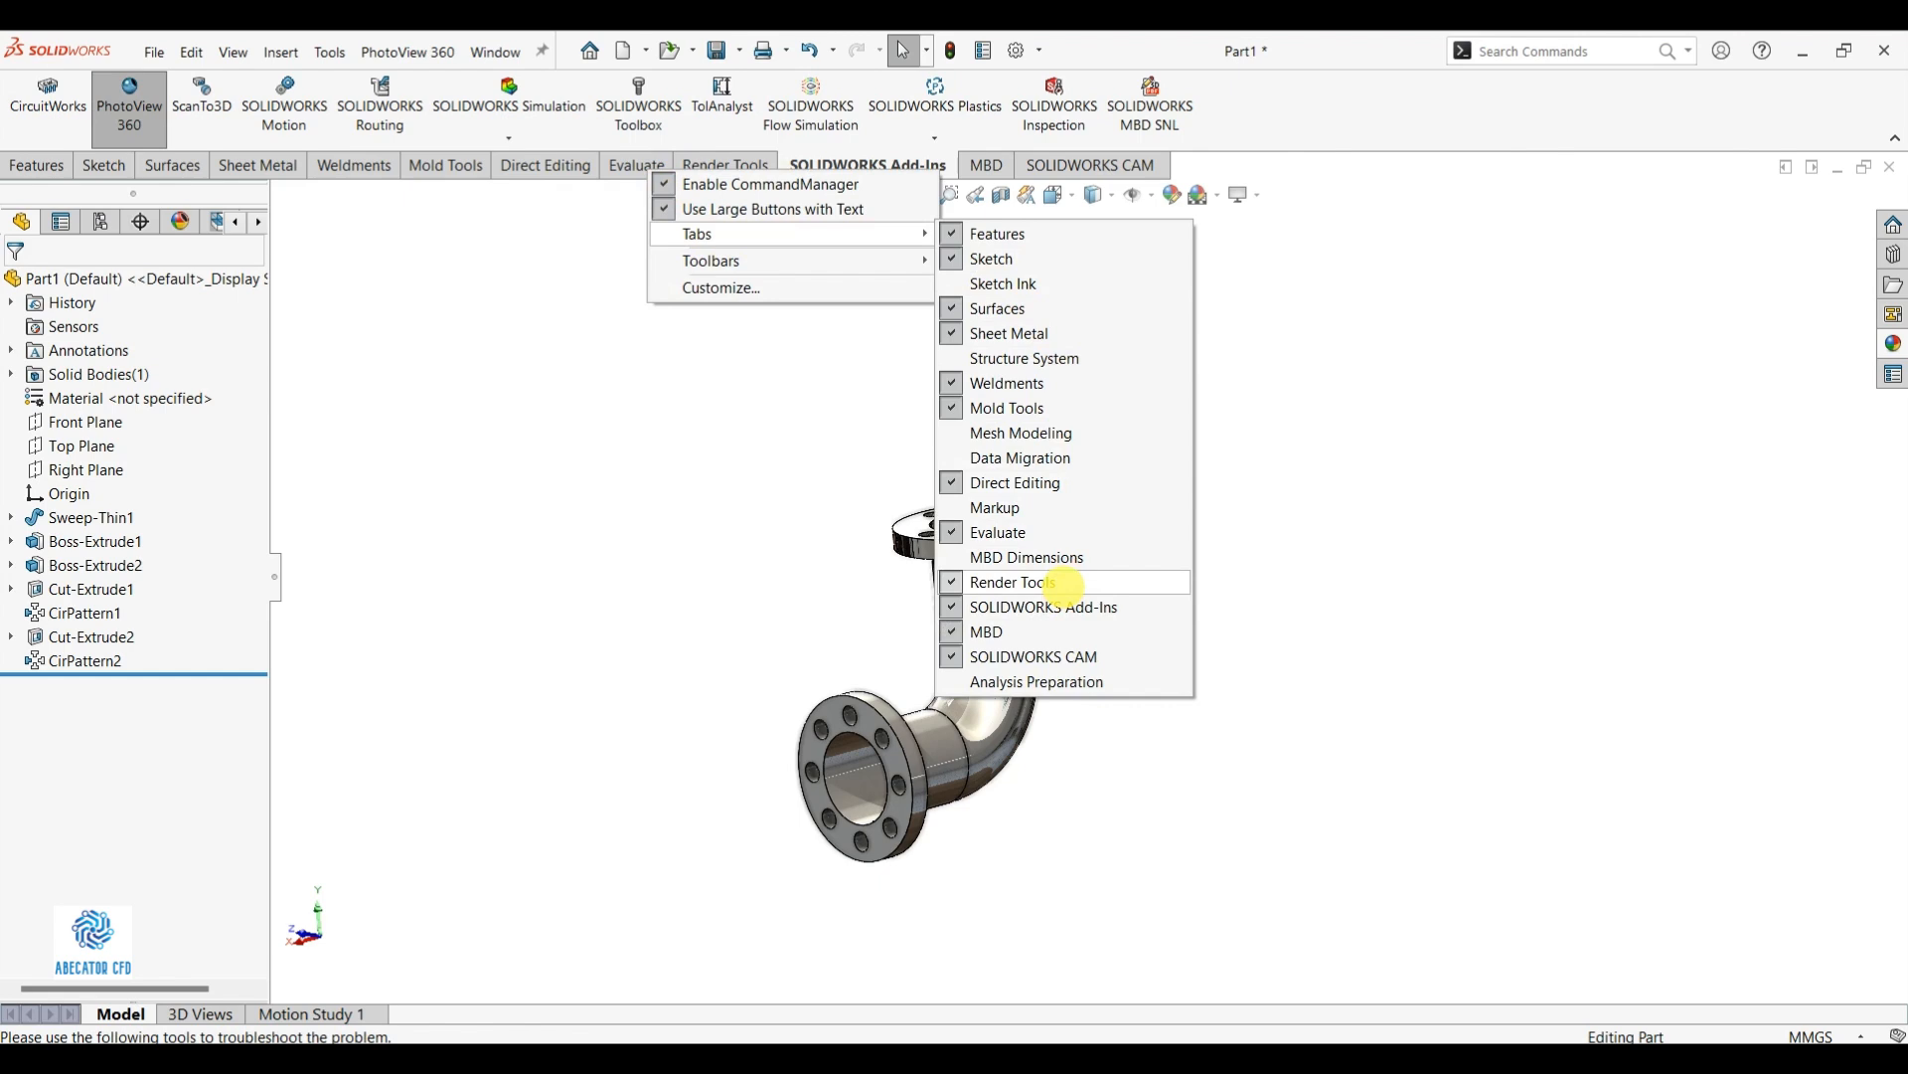
left_click(825, 502)
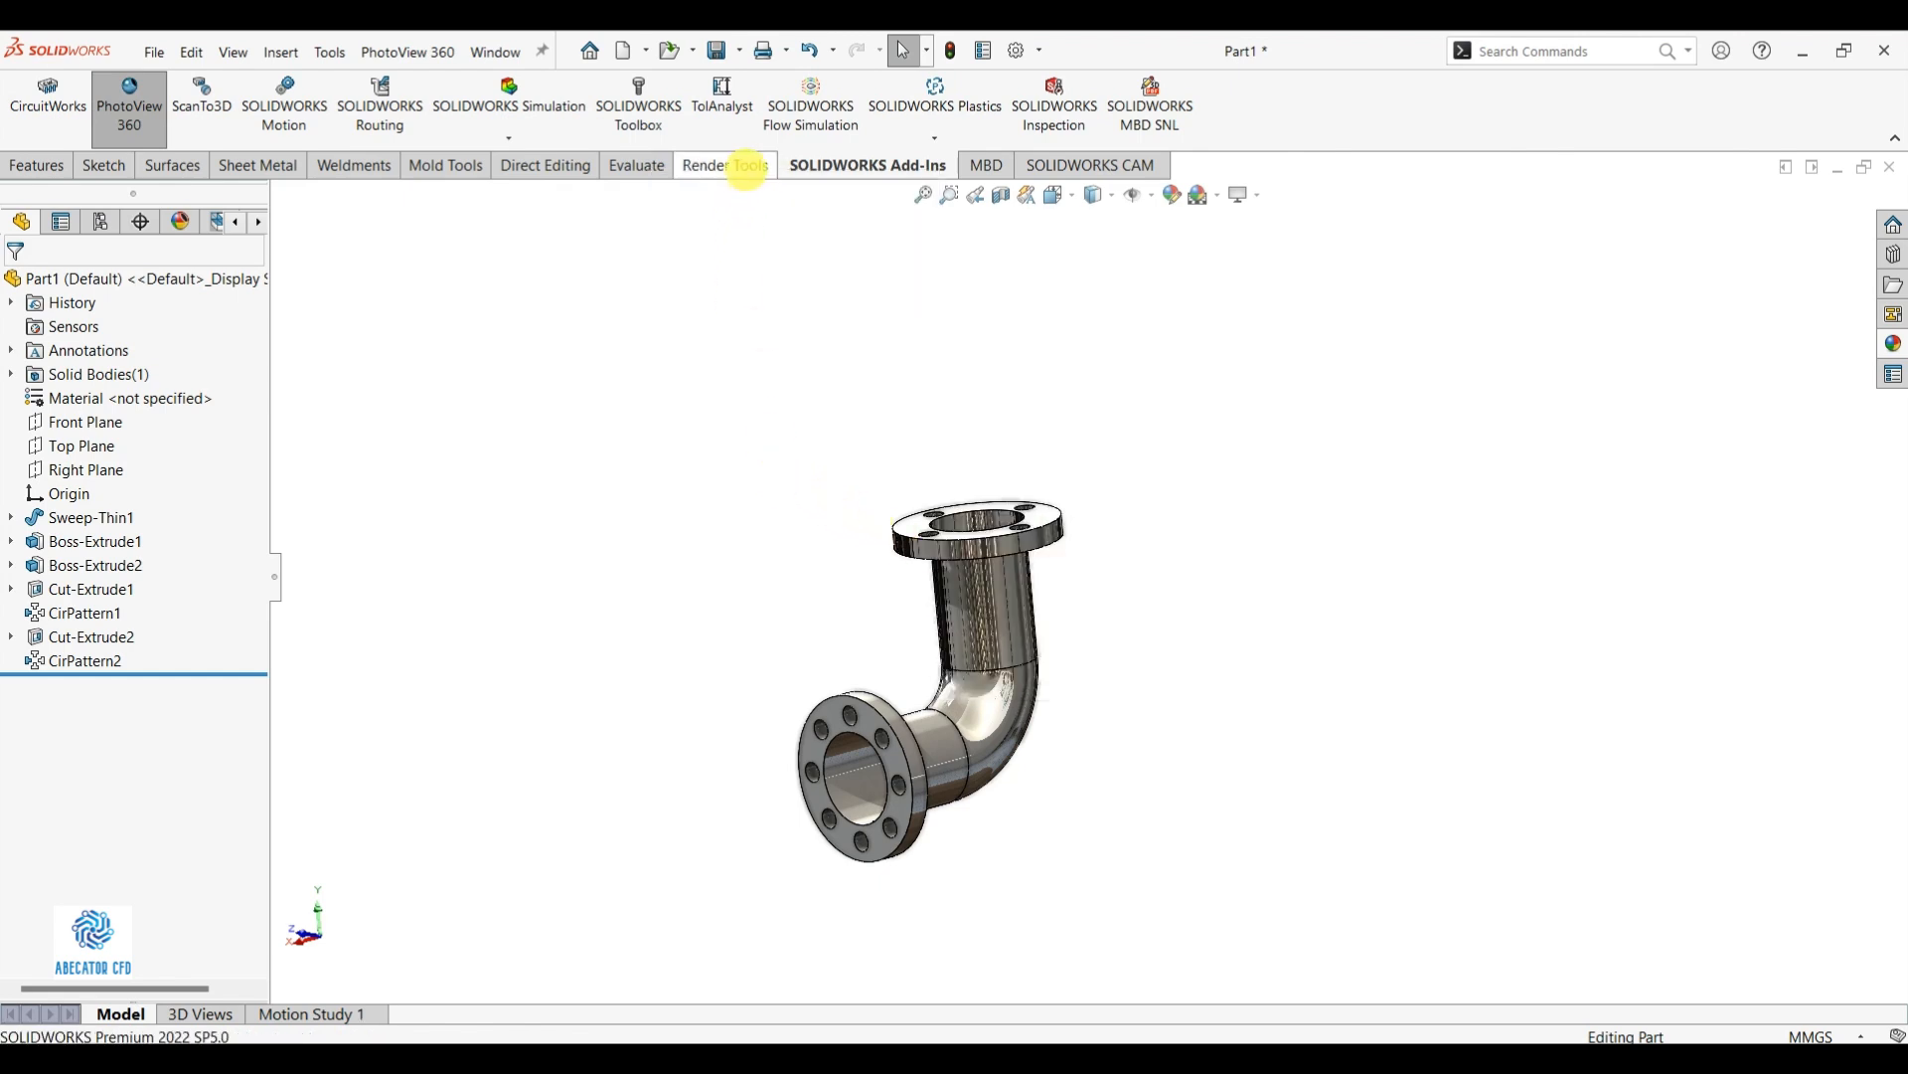
left_click(748, 167)
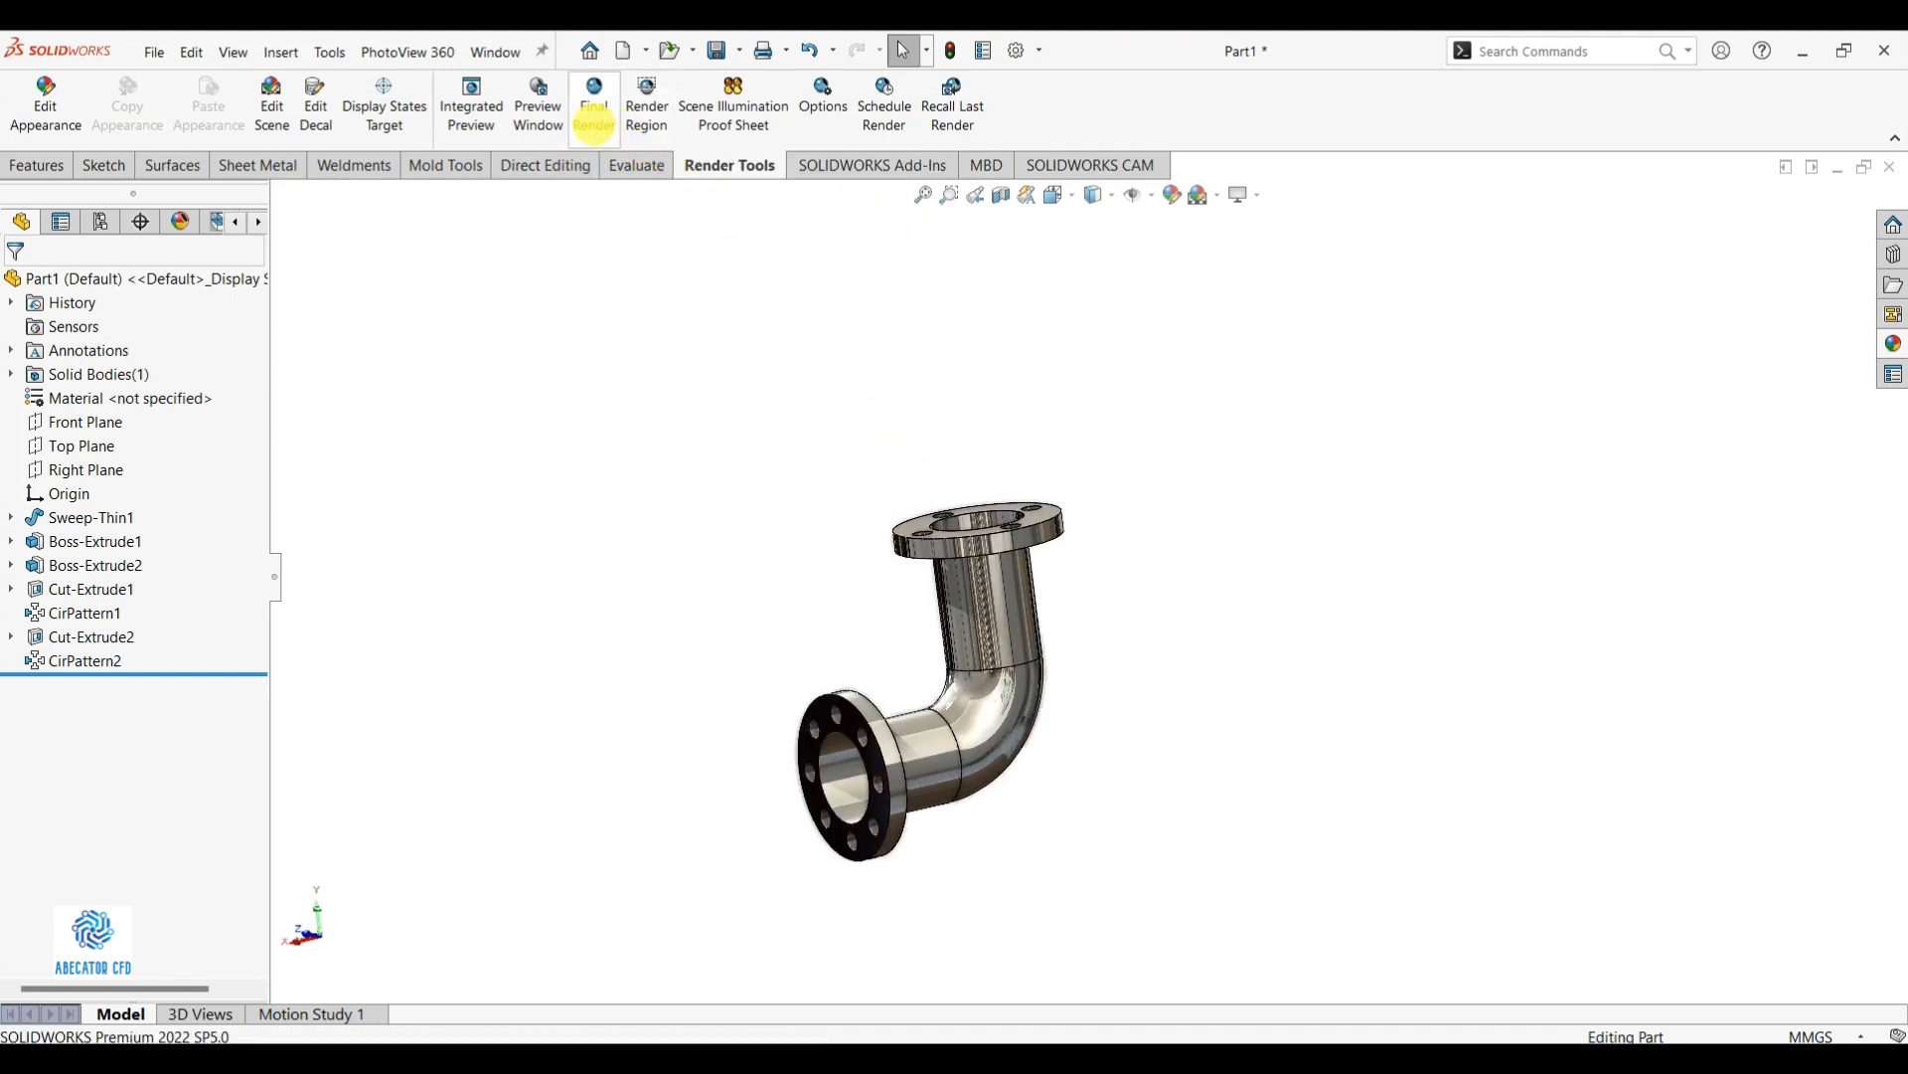
left_click(594, 111)
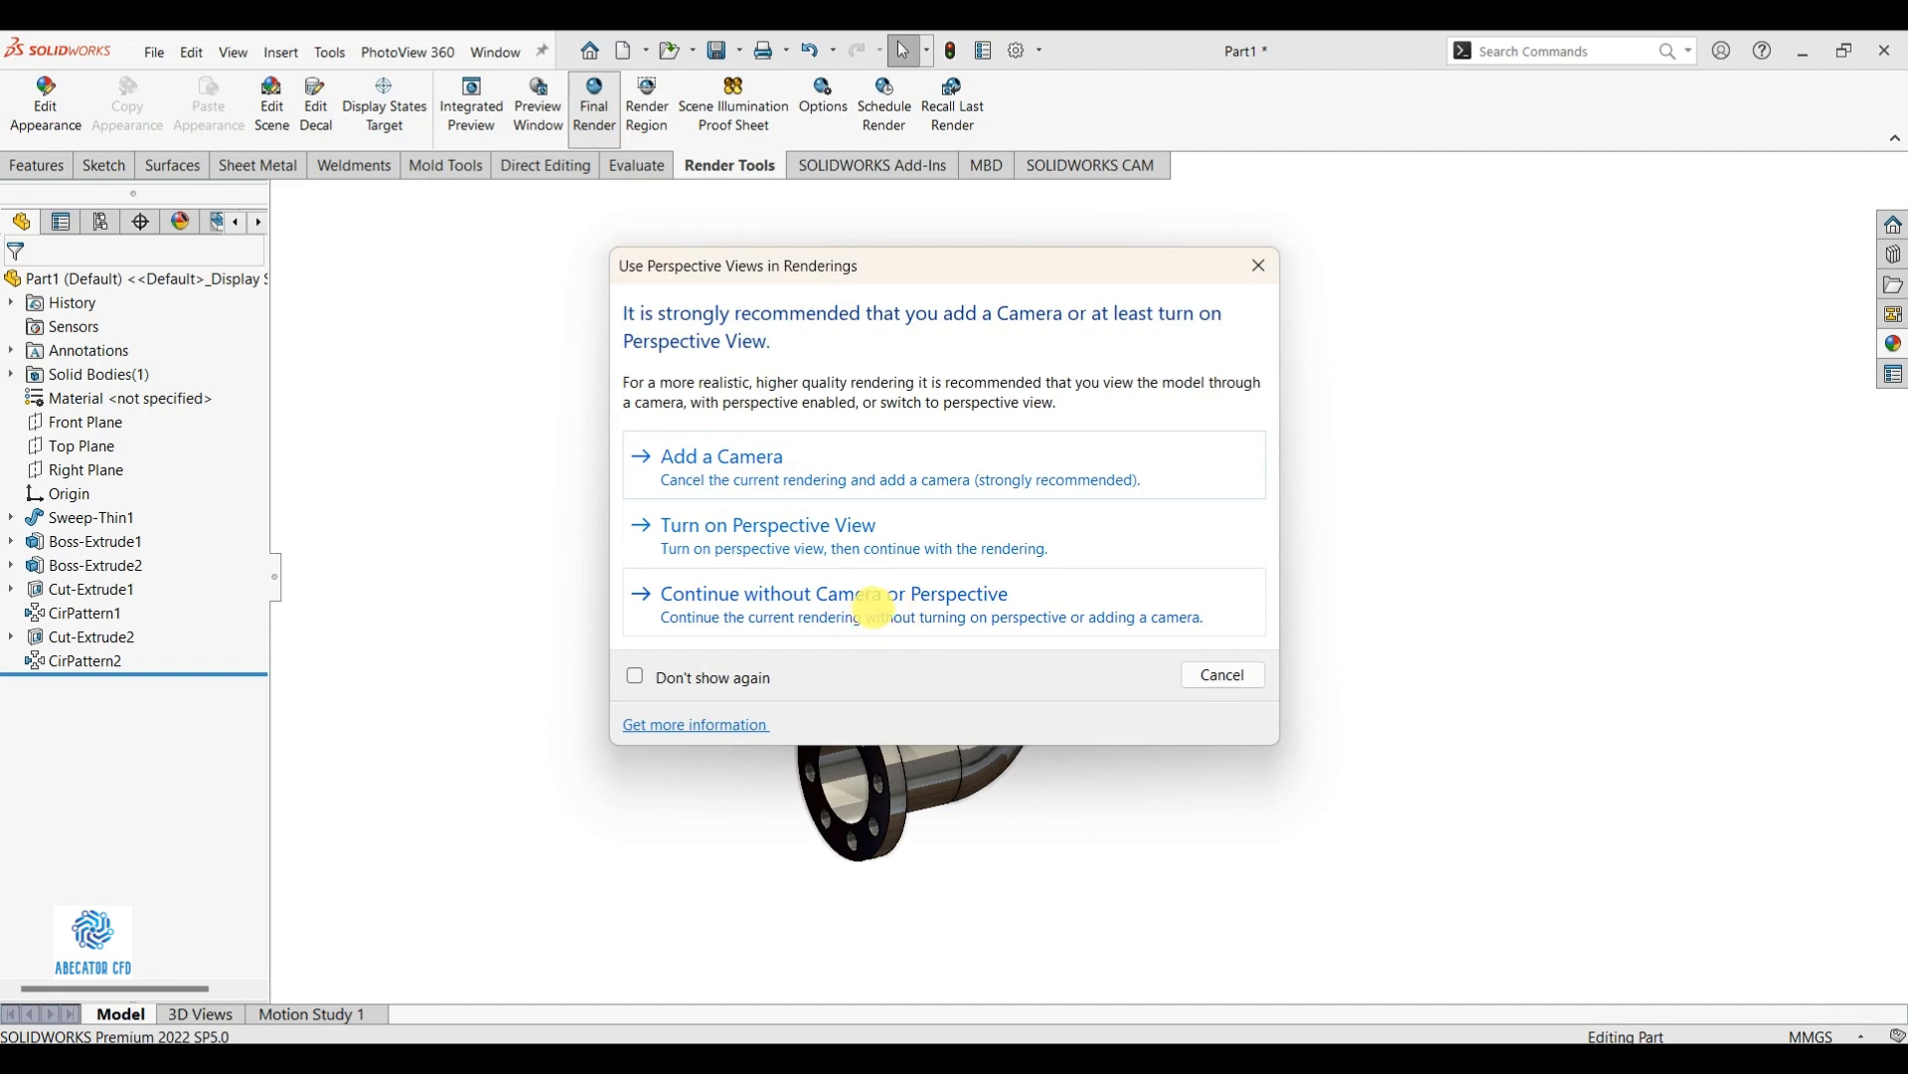
left_click(949, 600)
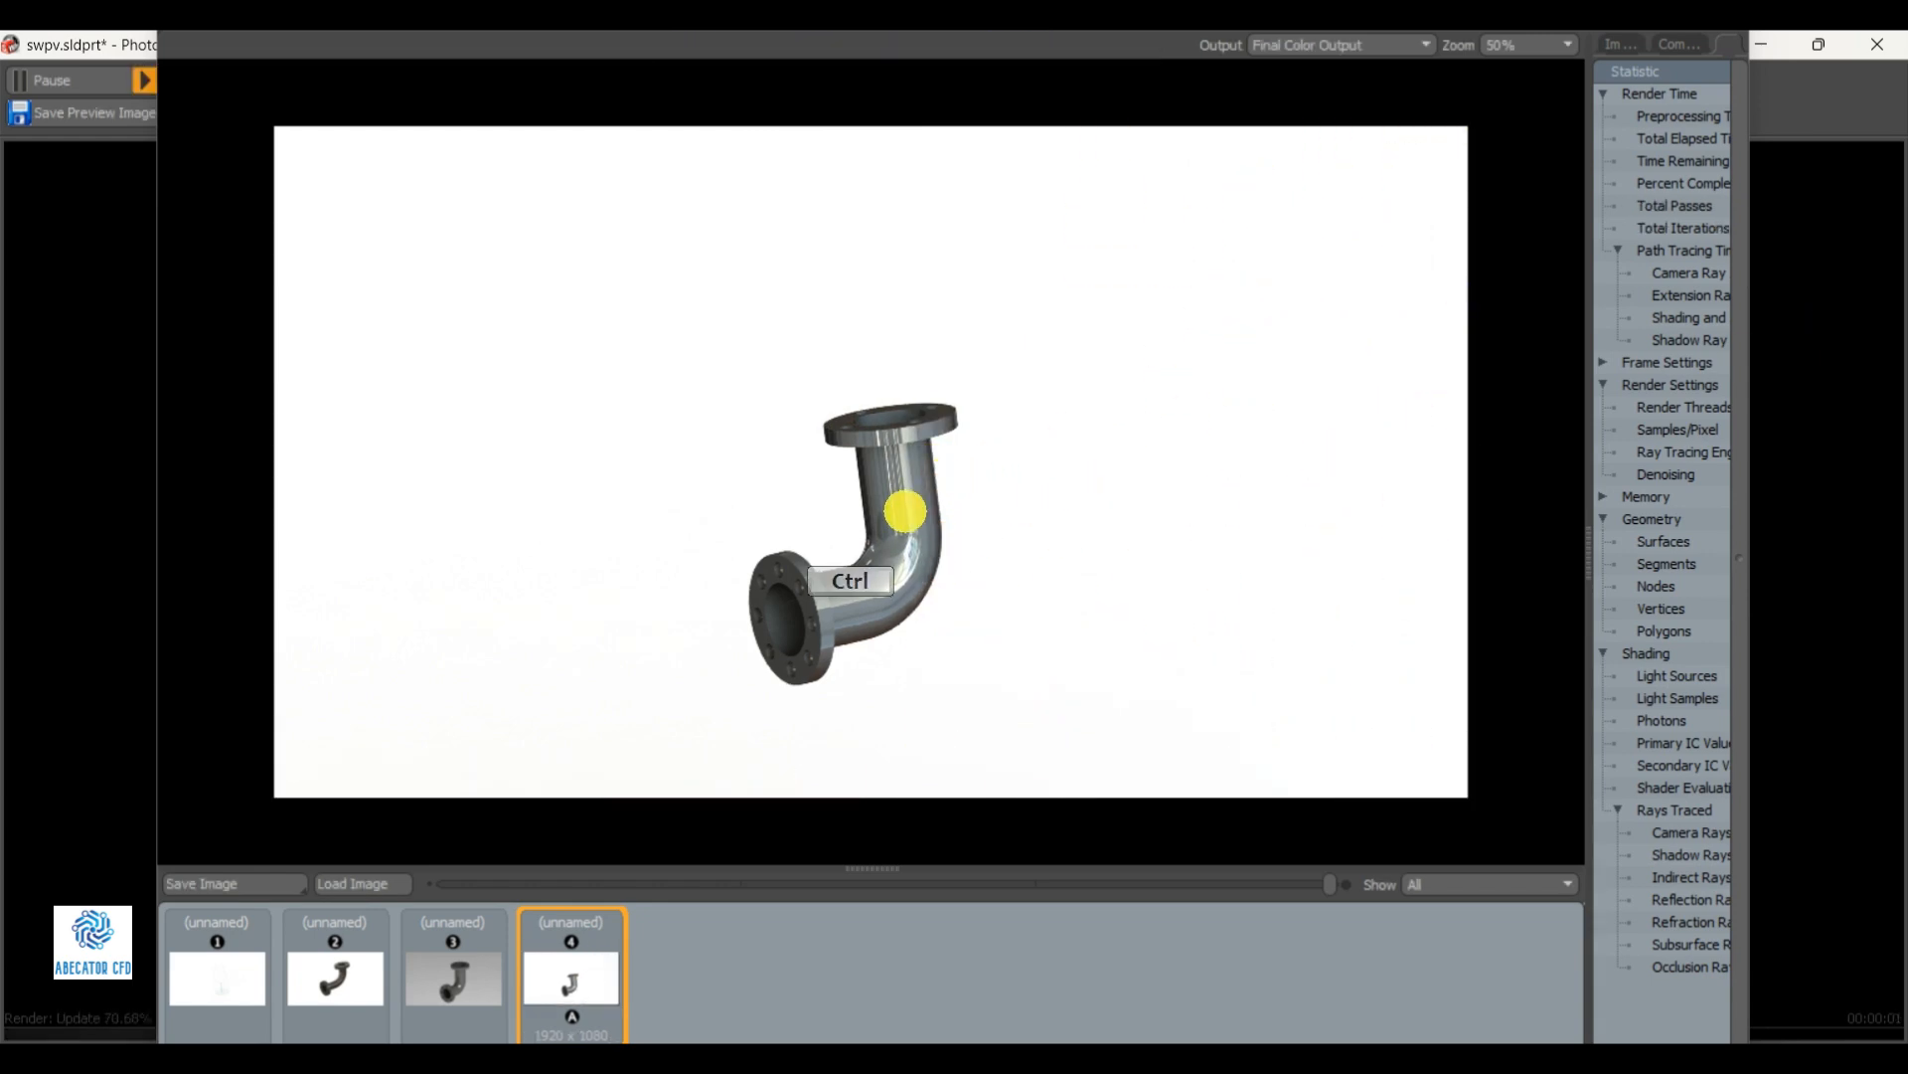
Save the finished render as a JPEG image named Untitled in the Sldprt folder and close the render window
scroll(900, 510, "up", 2, "ctrl")
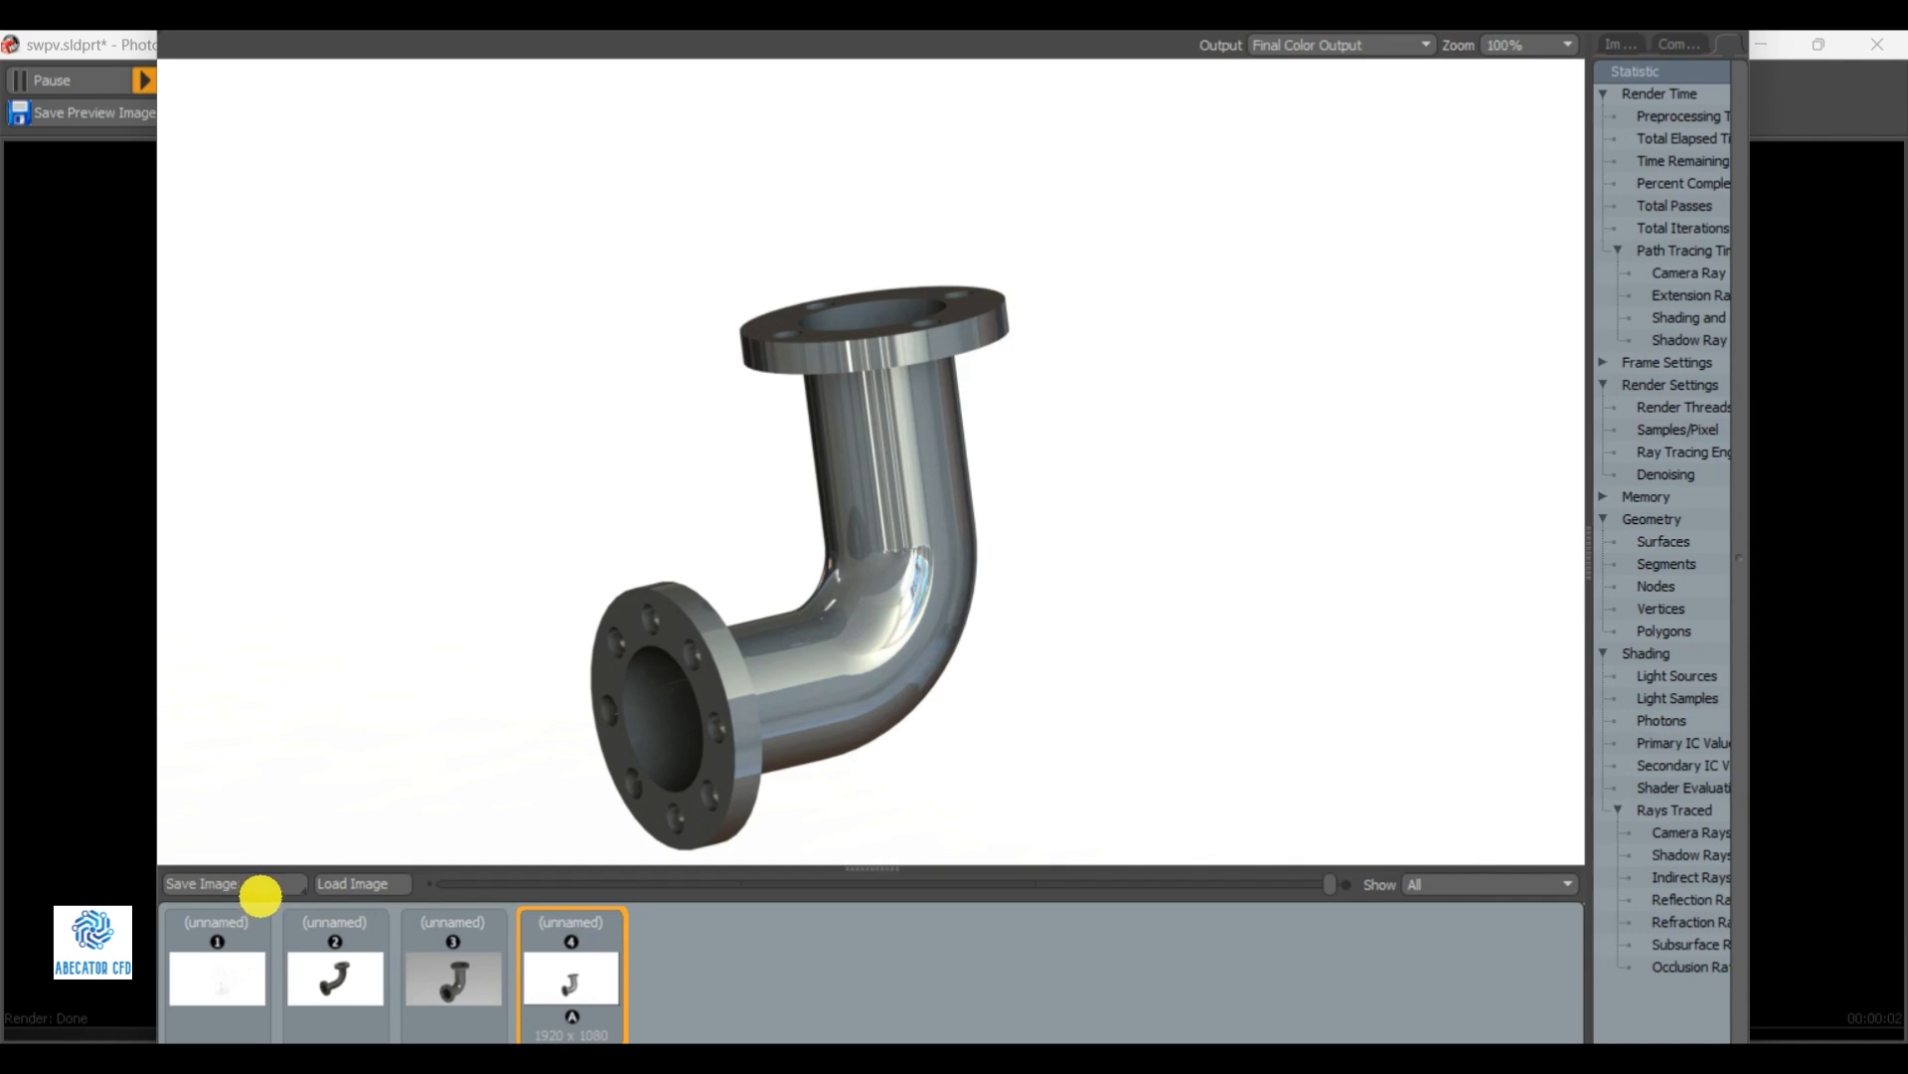
left_click(265, 889)
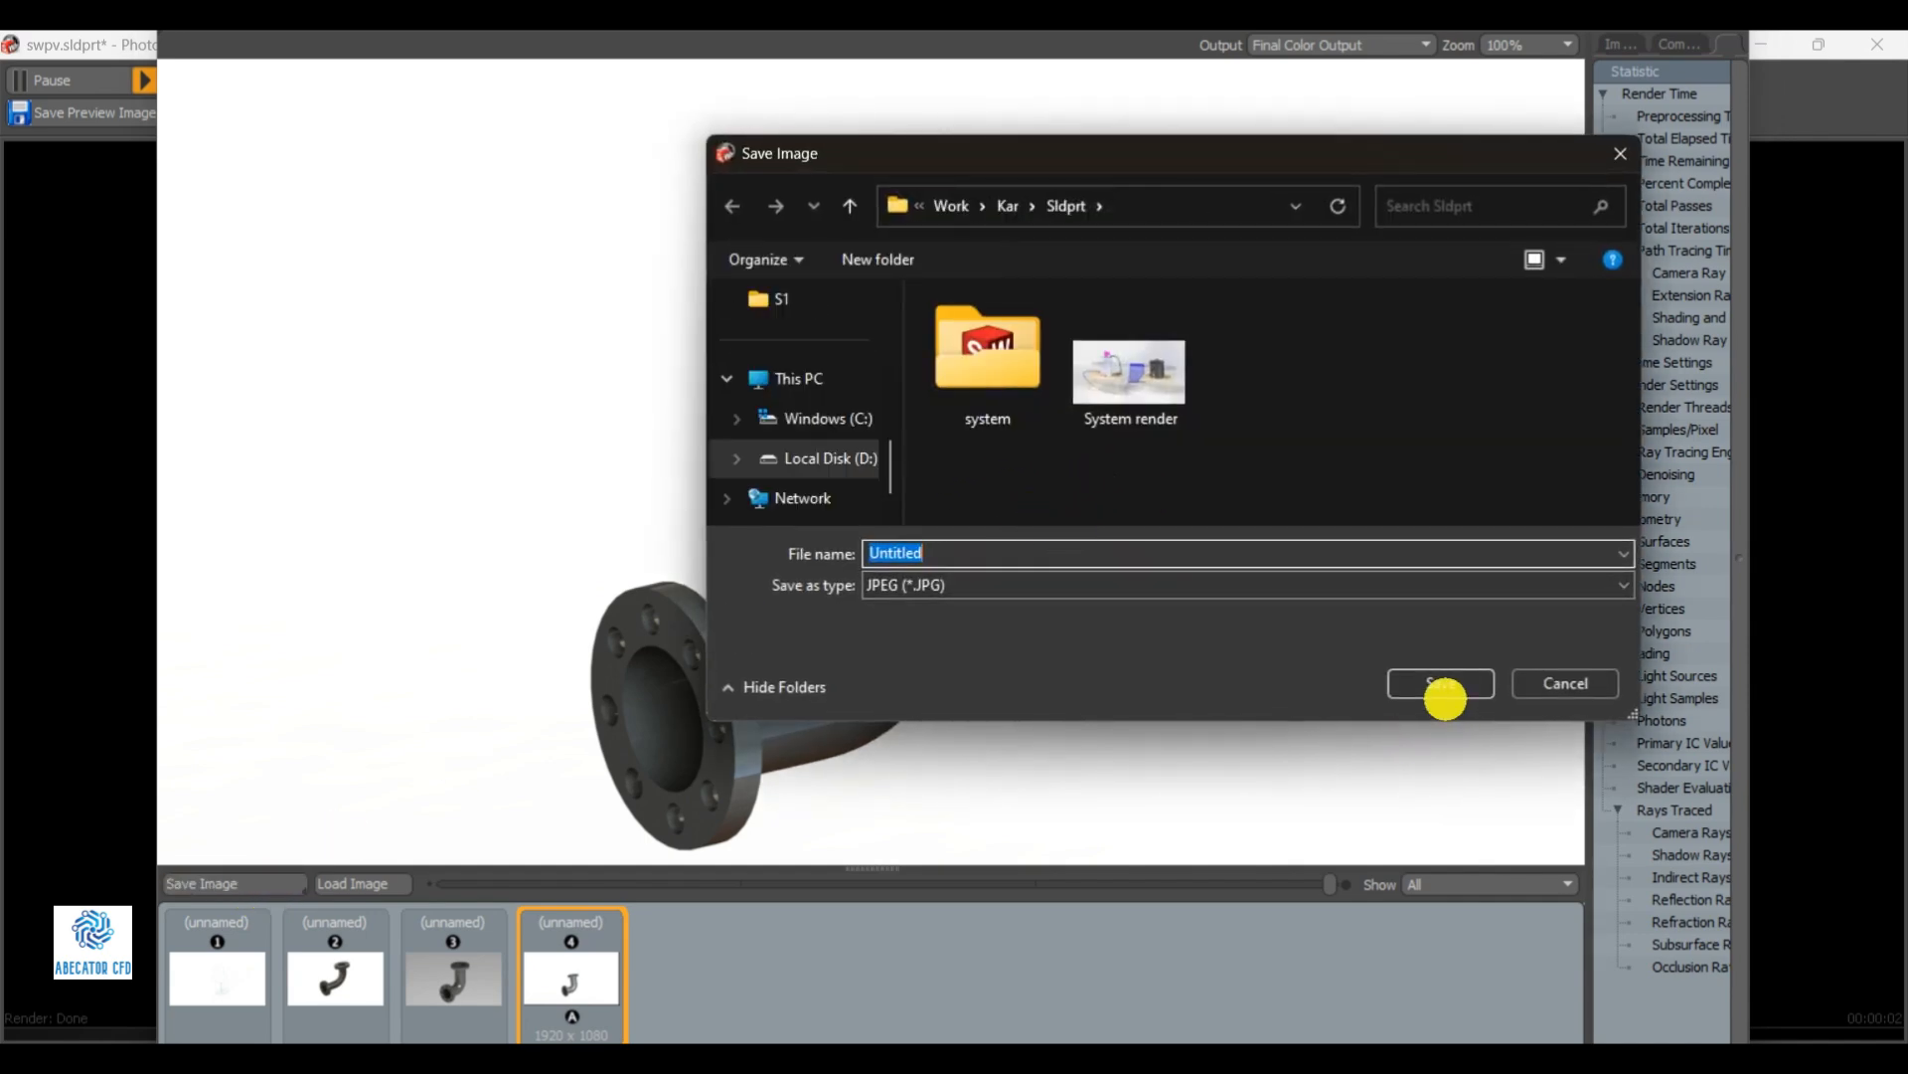
left_click(1440, 684)
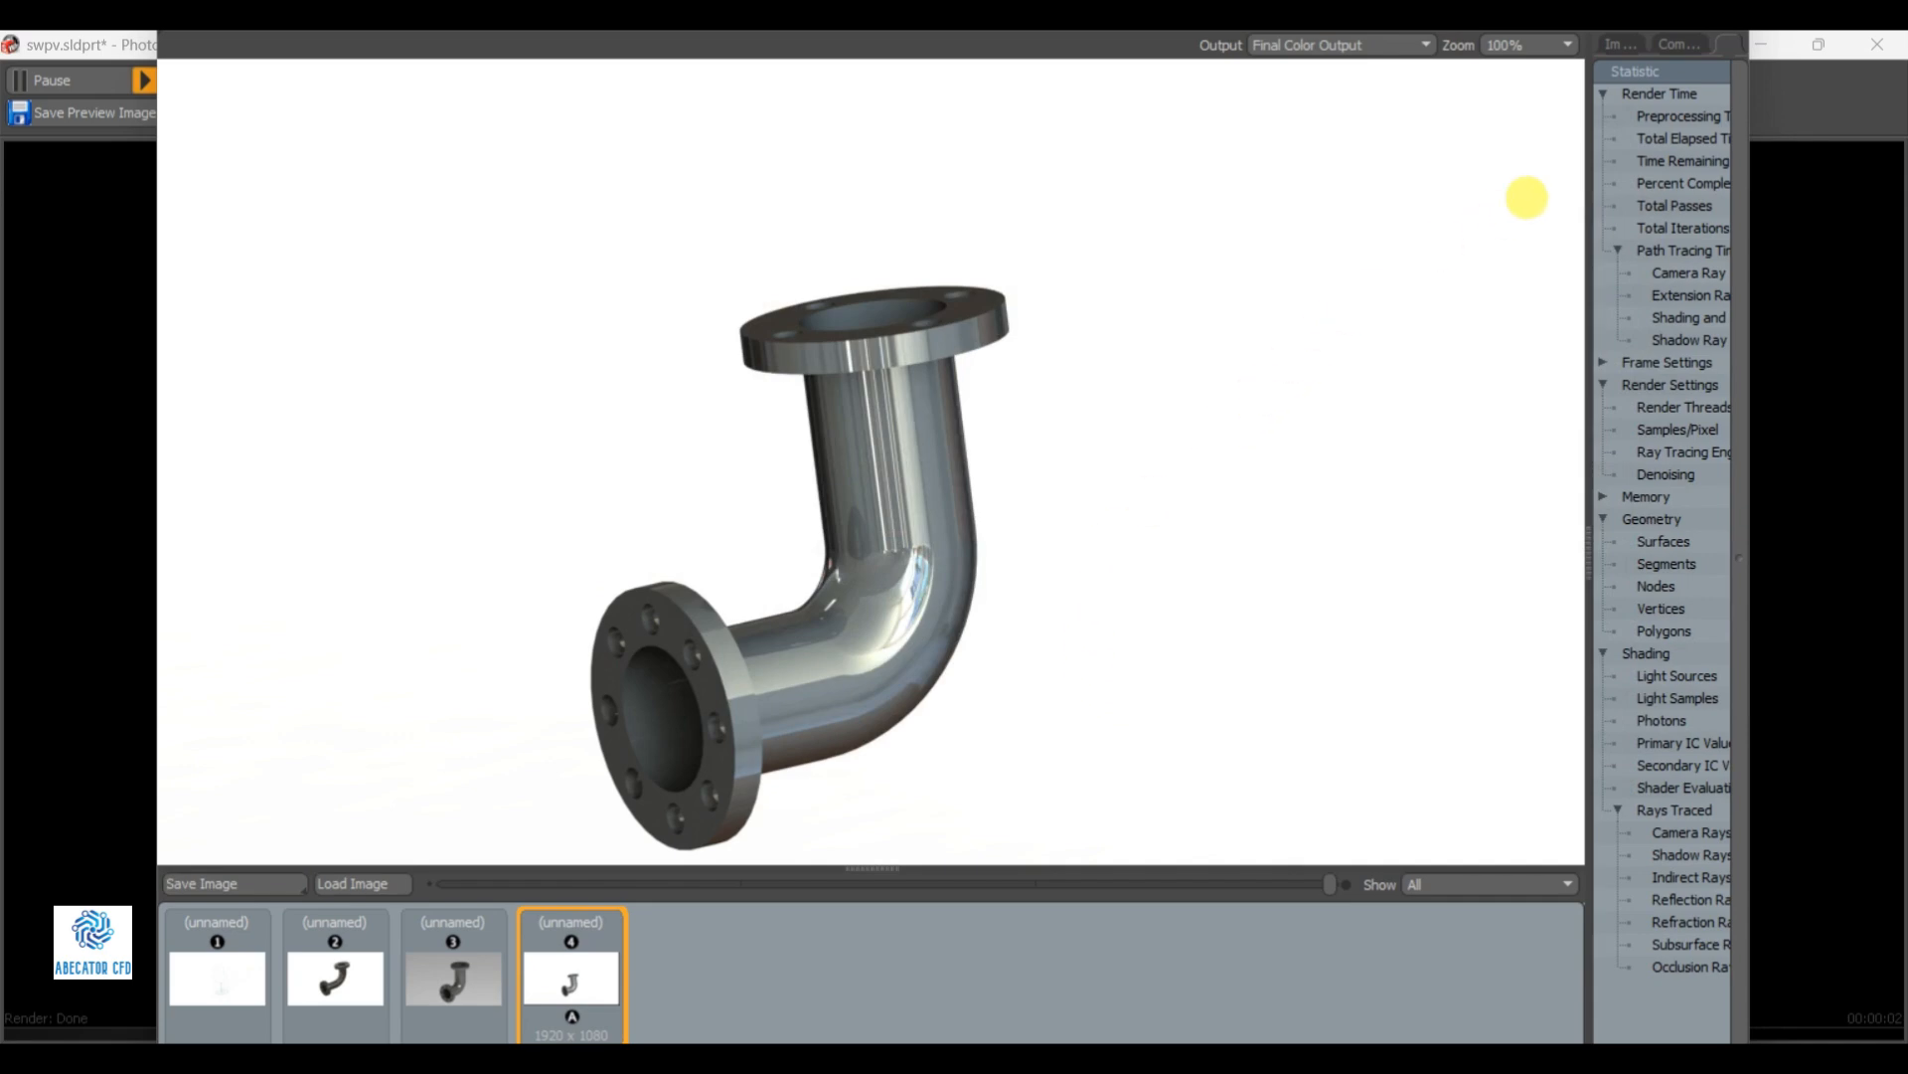
left_click(1876, 44)
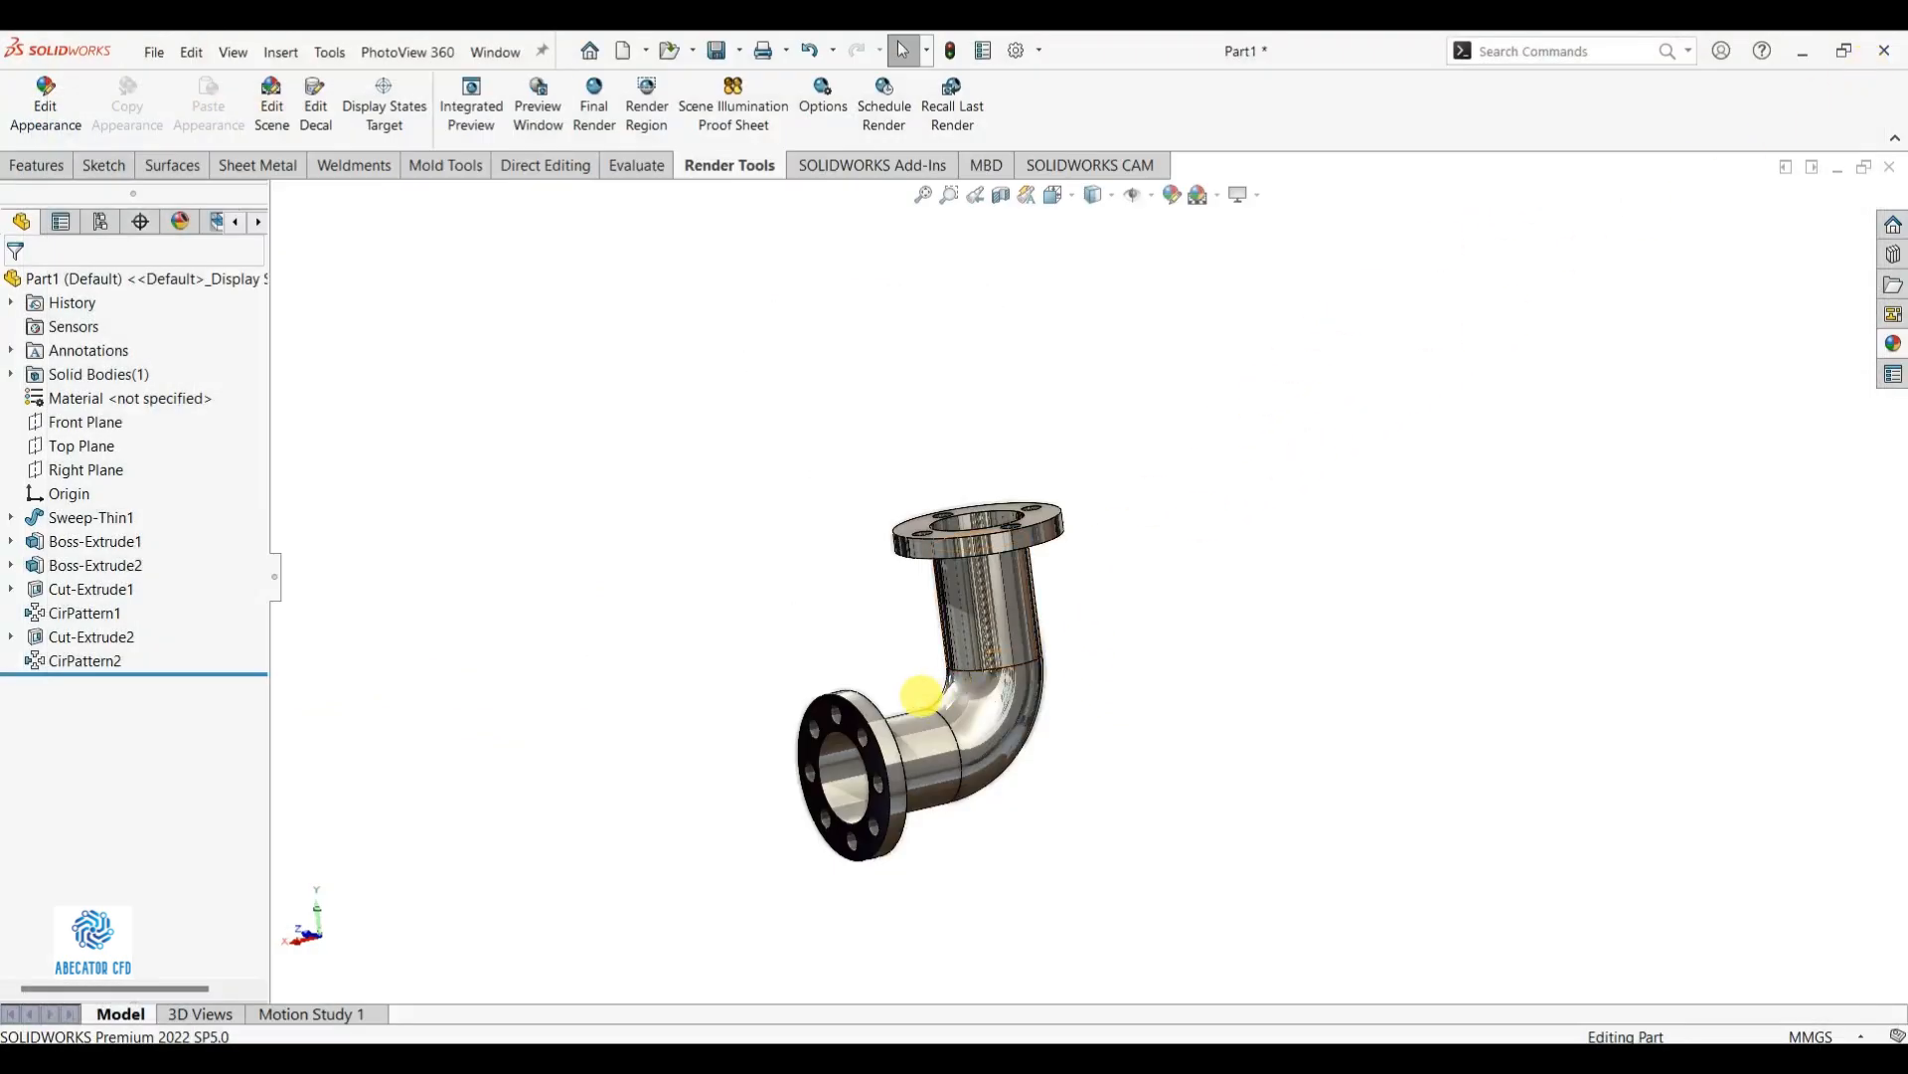
scroll(974, 684, "down", 3)
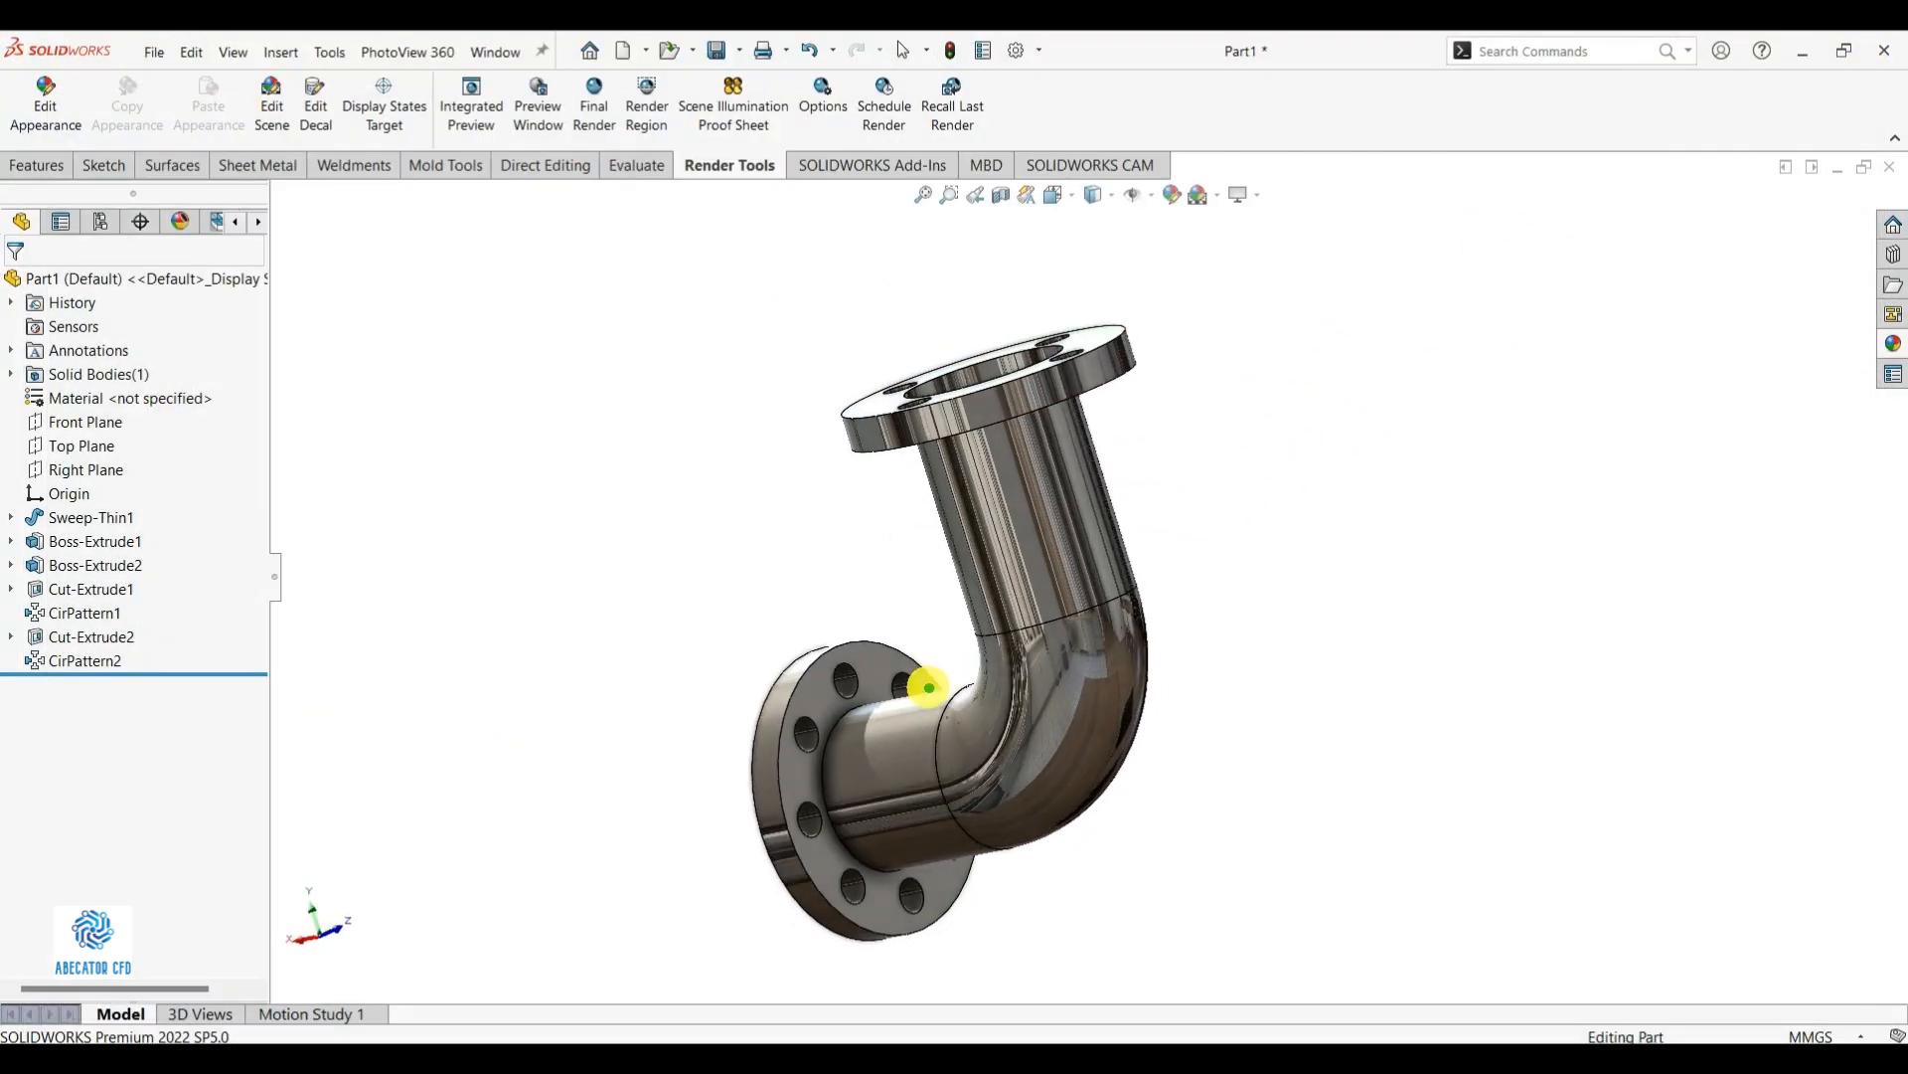